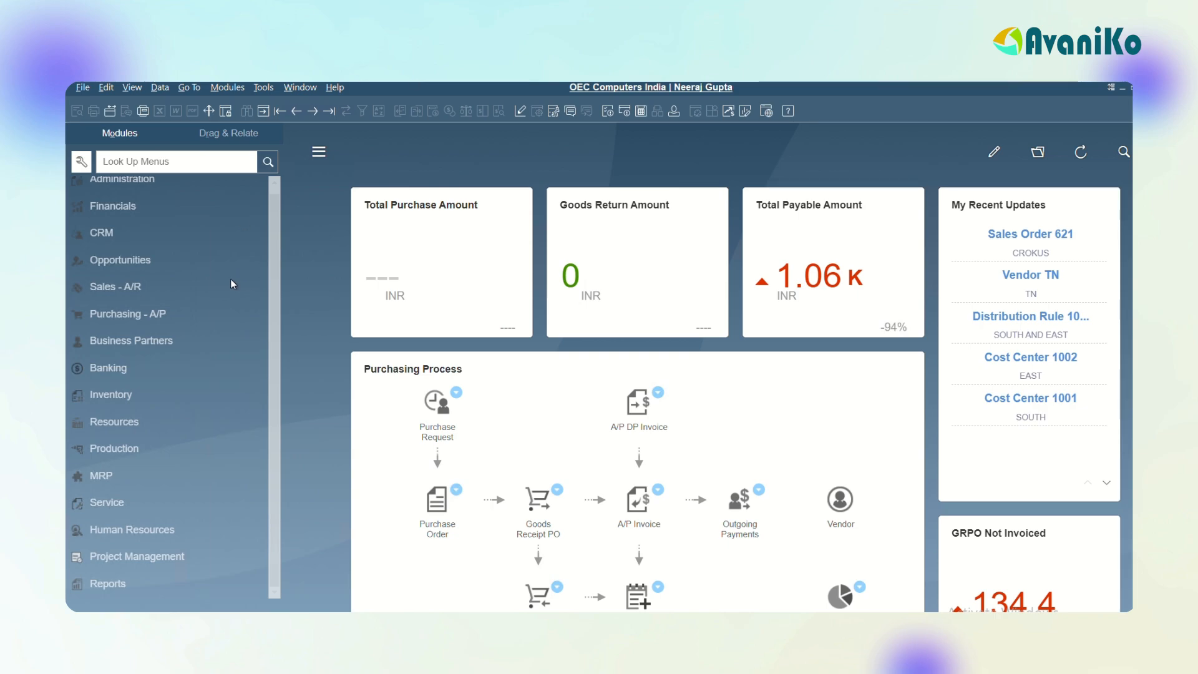
Step: Open the Sales Blanket Agreement form from the Sales - A/R module and start a new agreement
click(155, 285)
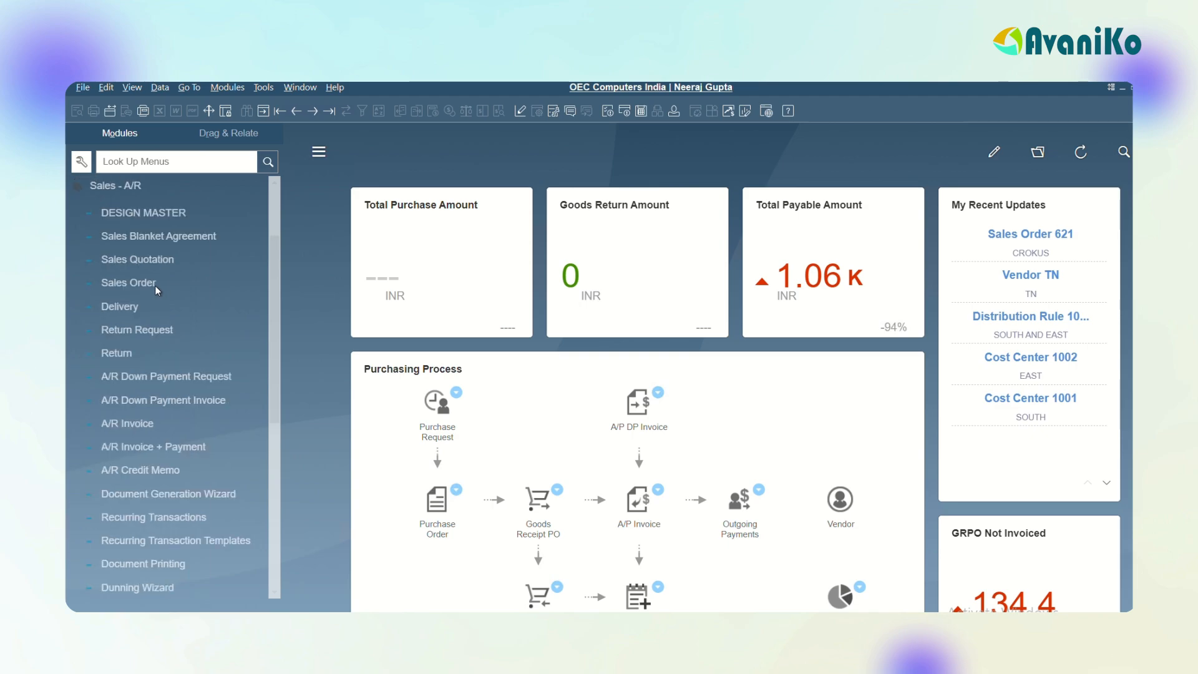
click(133, 236)
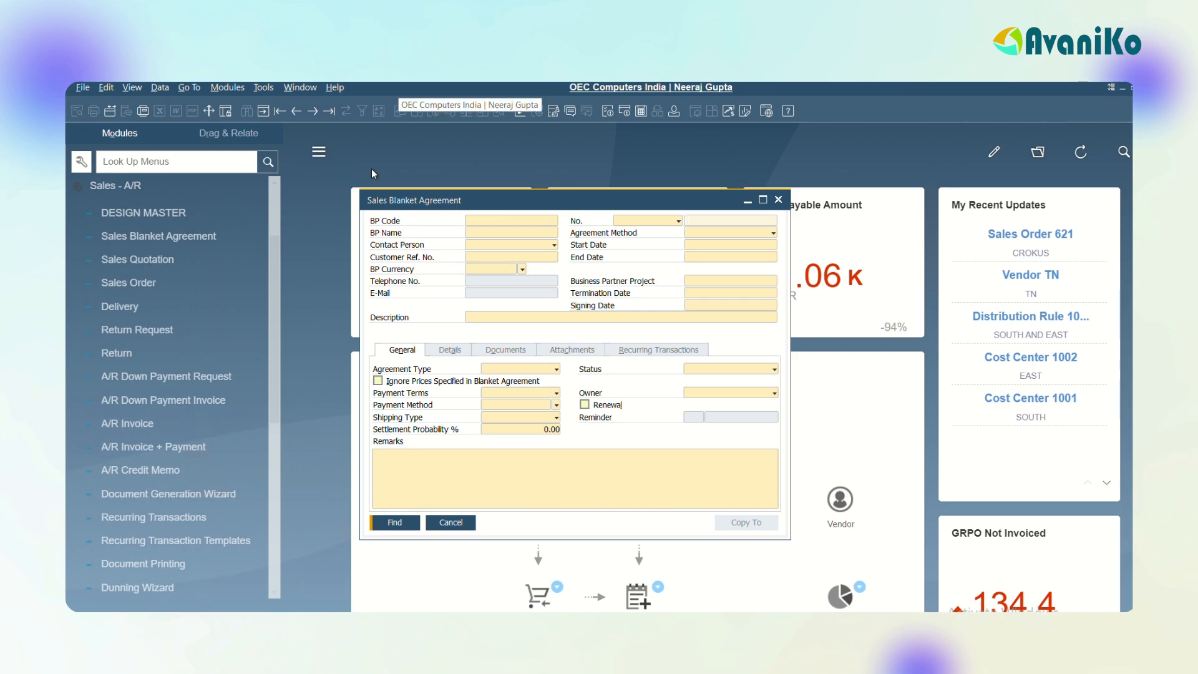
key(ctrl+a)
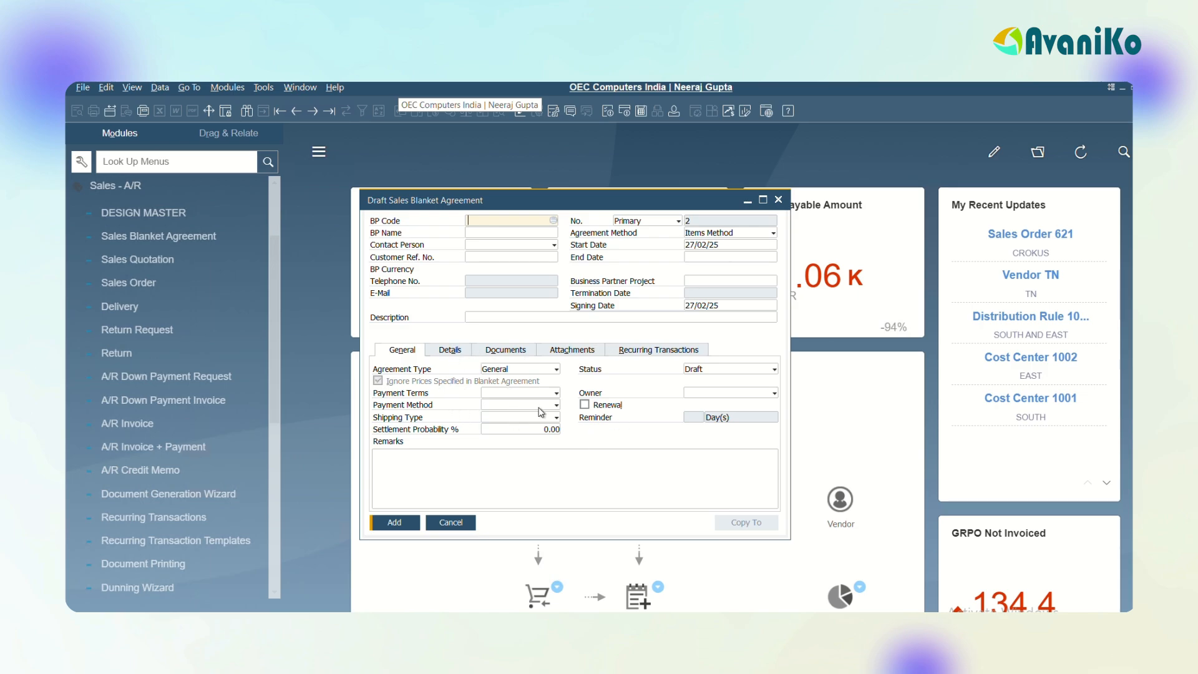
Step: Review the blanket agreement's Details, Documents and General sections, then close it without saving
click(448, 352)
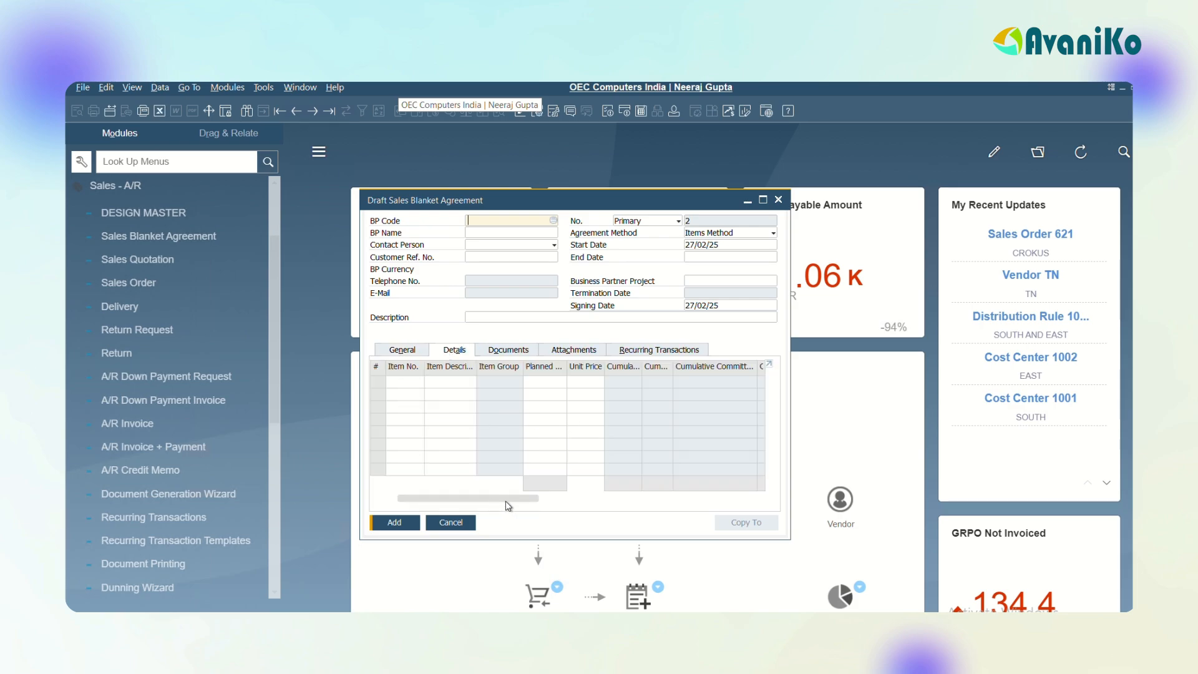
drag(506, 499, 433, 478)
click(507, 348)
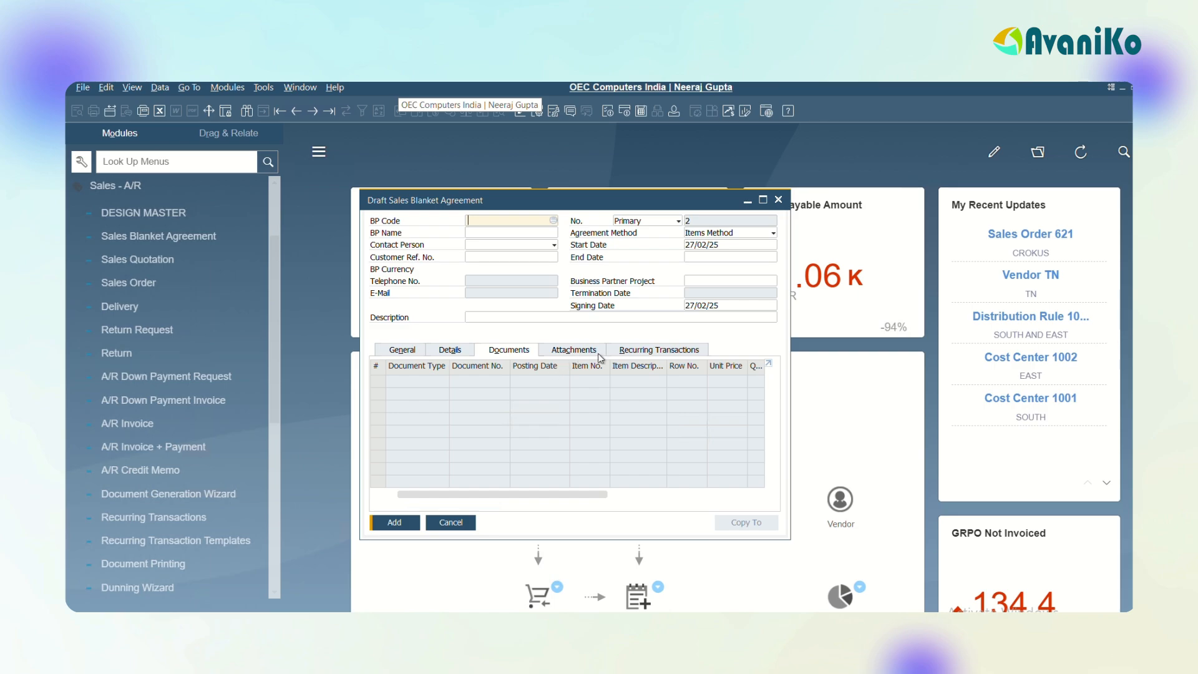
click(407, 355)
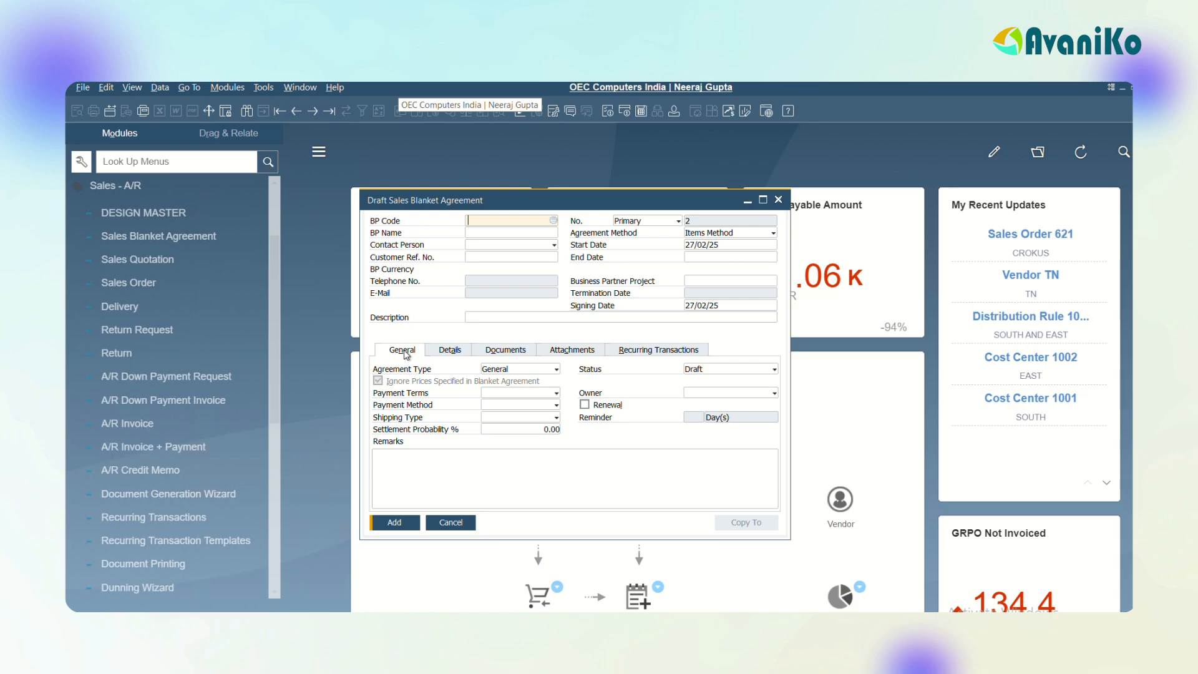
click(462, 523)
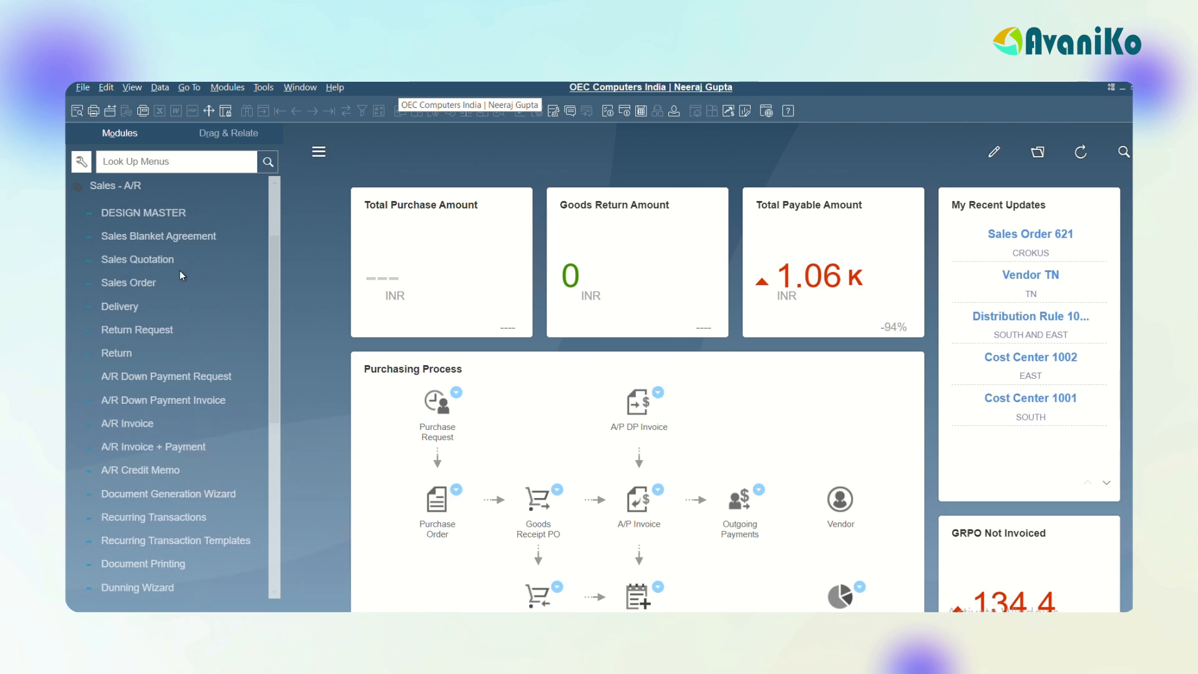
Step: Open the Sales Quotation form, setting the USD exchange rate for 27 February 2025 to 88
click(152, 261)
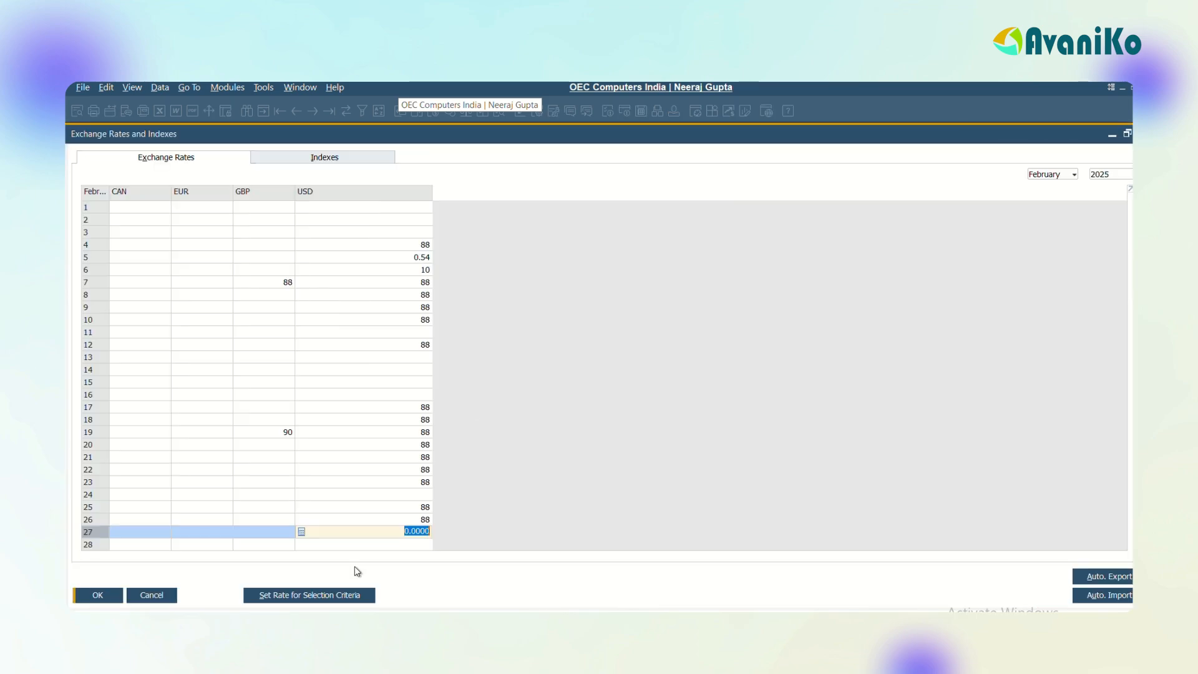
text(88)
key(Return)
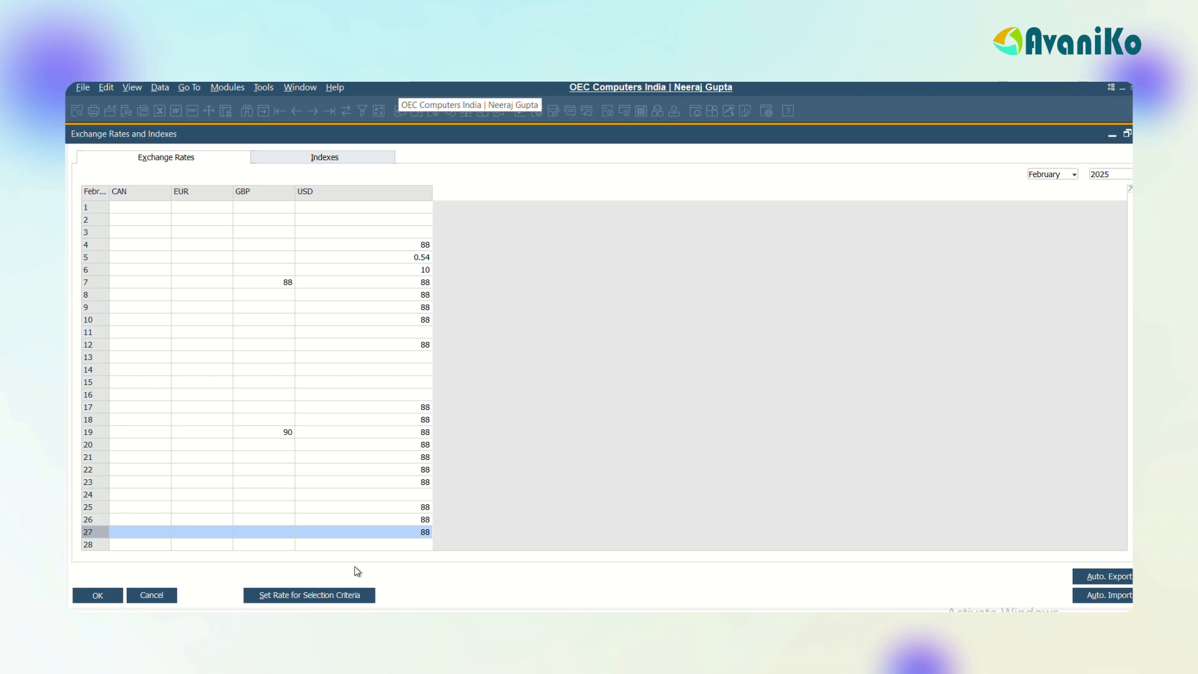
key(Return)
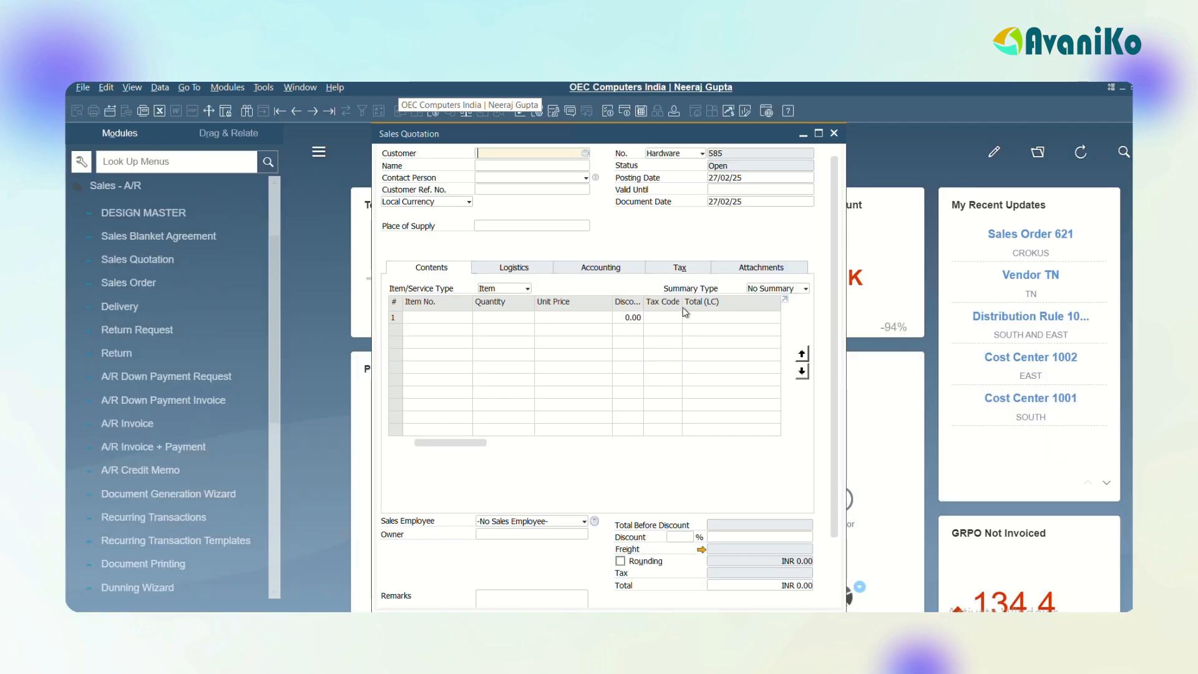
key(Escape)
click(144, 258)
click(834, 132)
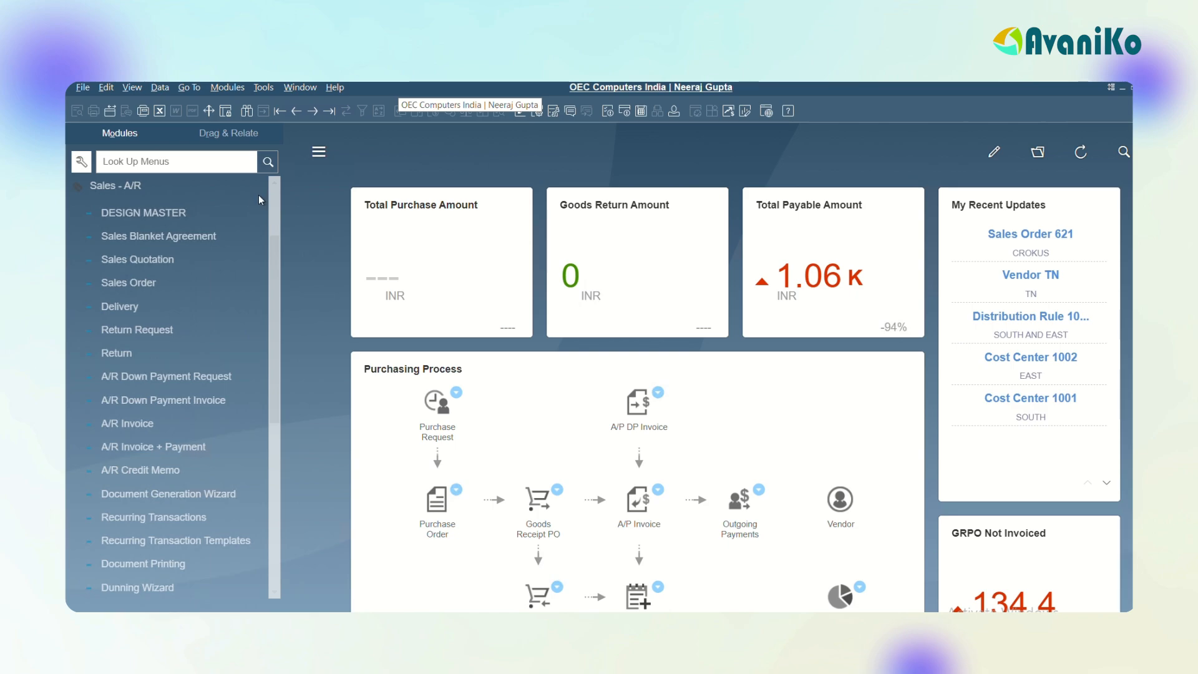
Step: Open a new sales quotation and choose Maxi-Teq as the customer from the business partner list
click(147, 259)
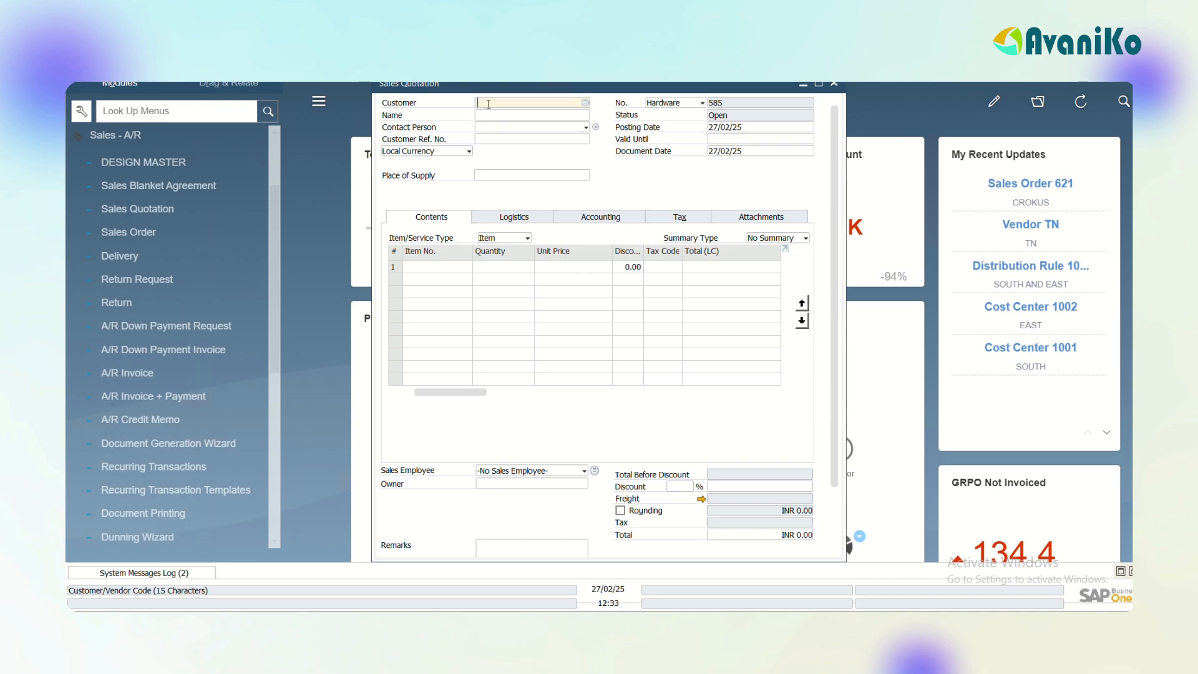
key(Tab)
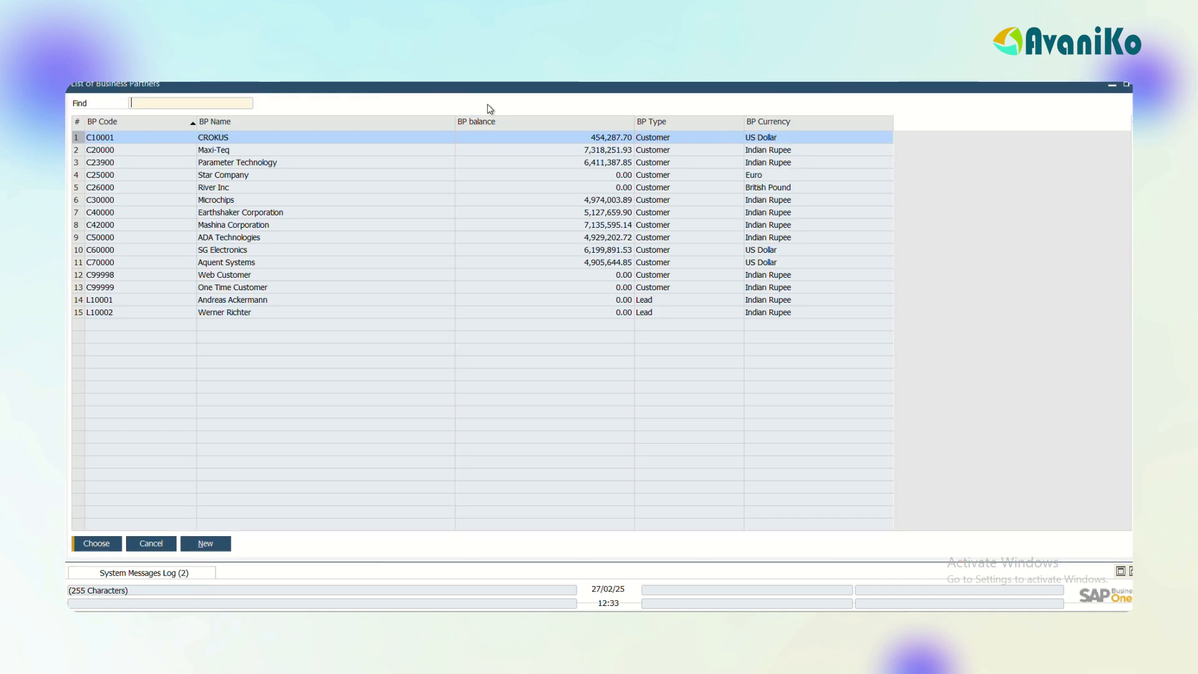
key(Down)
key(Return)
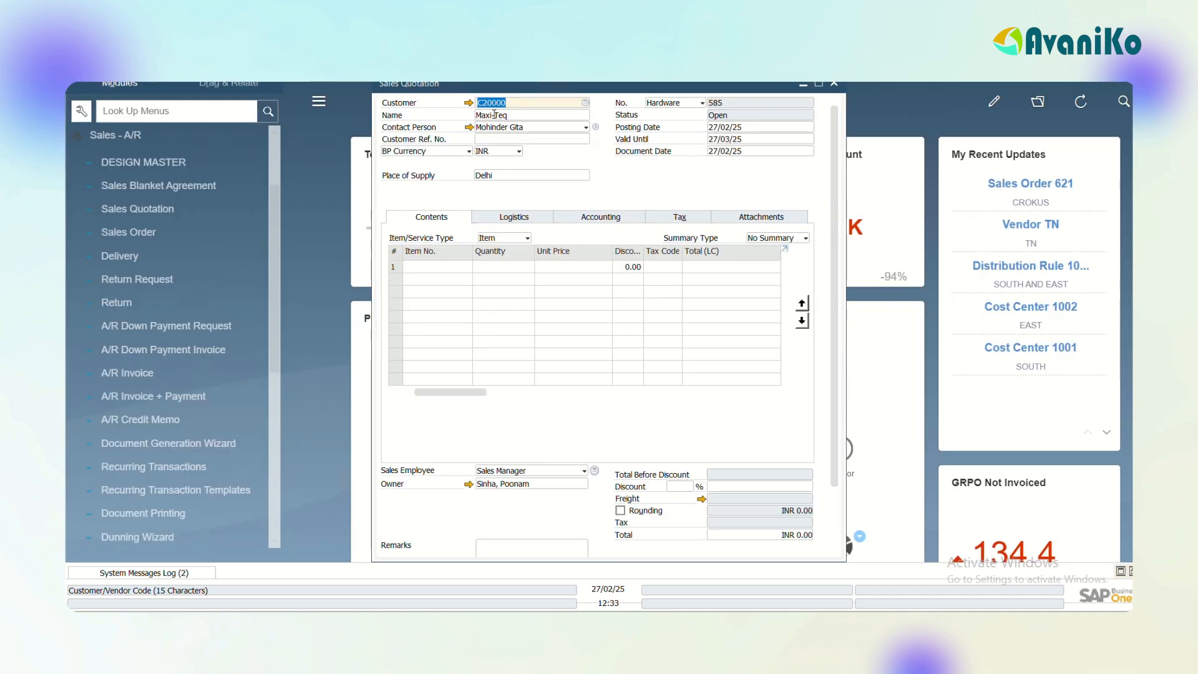
Step: Sort the item list by stock in descending order and choose item D3018 for the quotation's first row
click(424, 266)
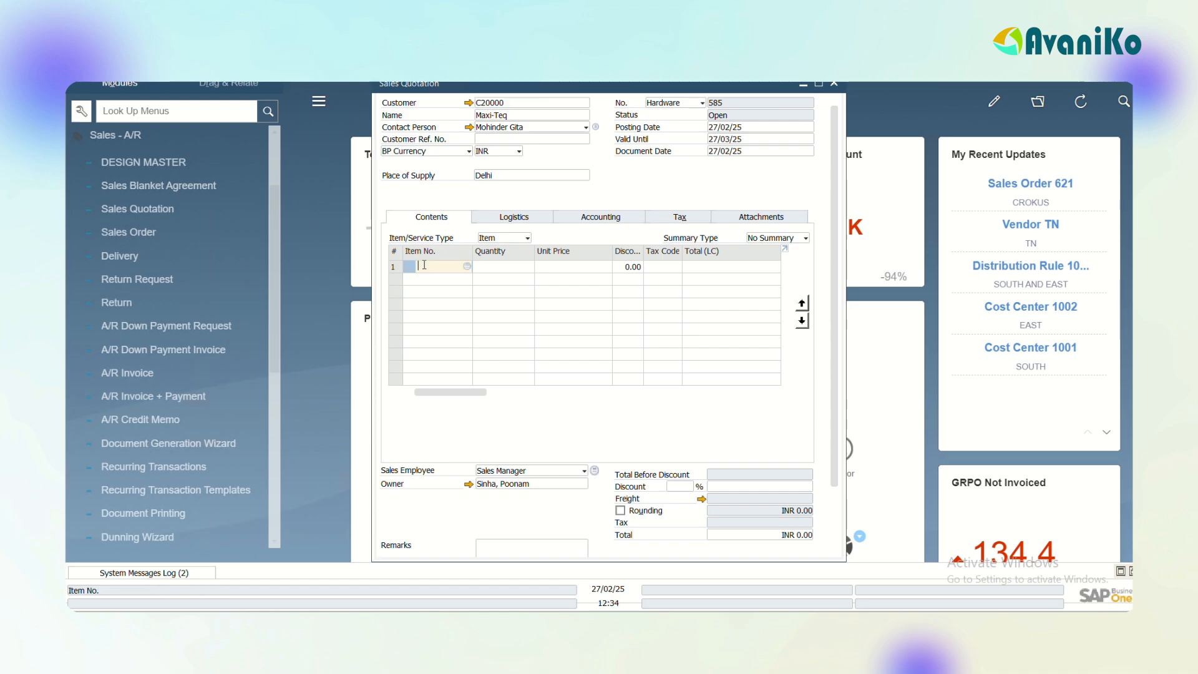
key(Tab)
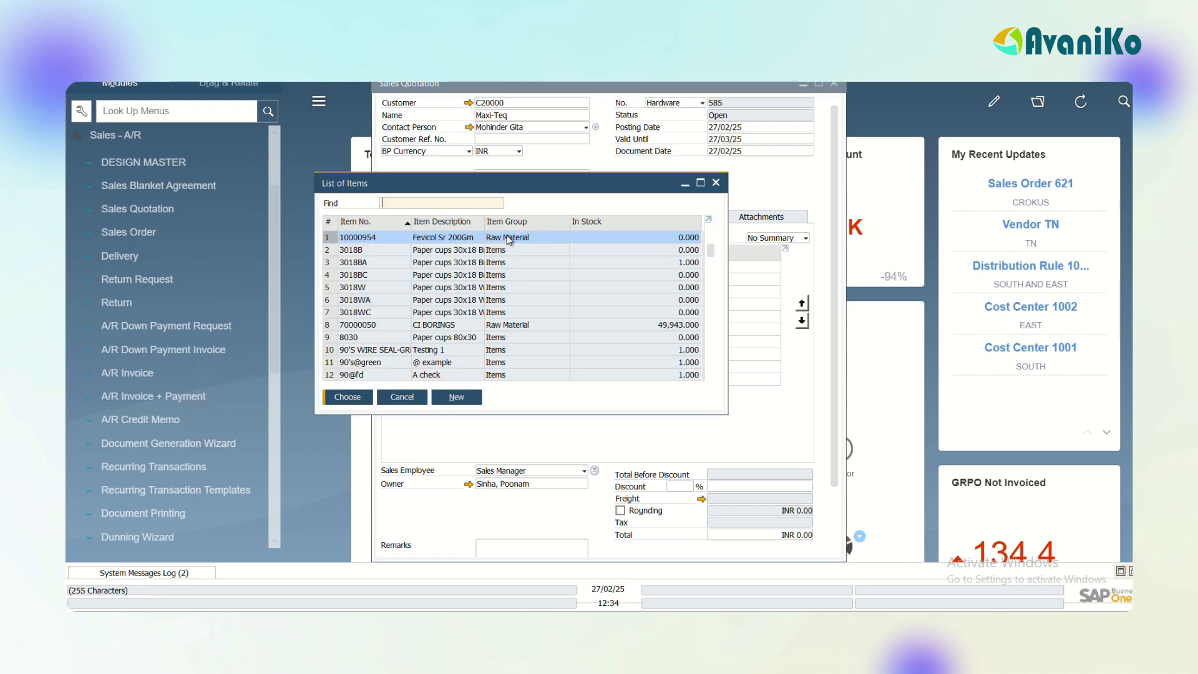
double_click(646, 222)
double_click(646, 223)
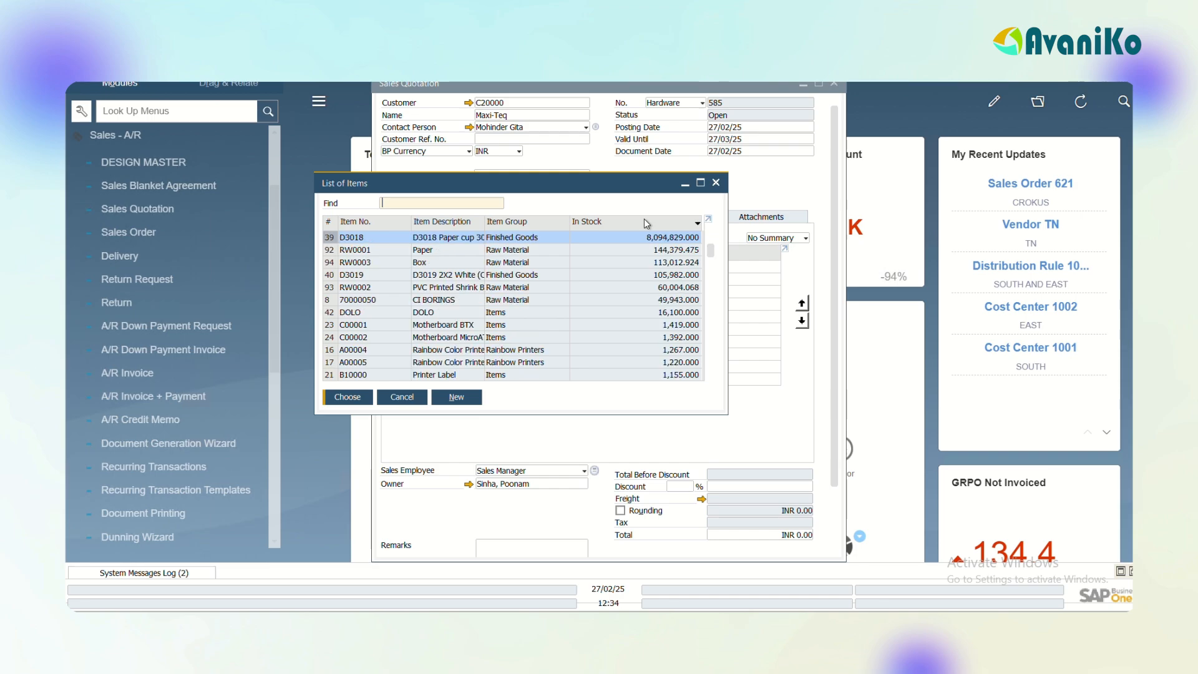
key(Return)
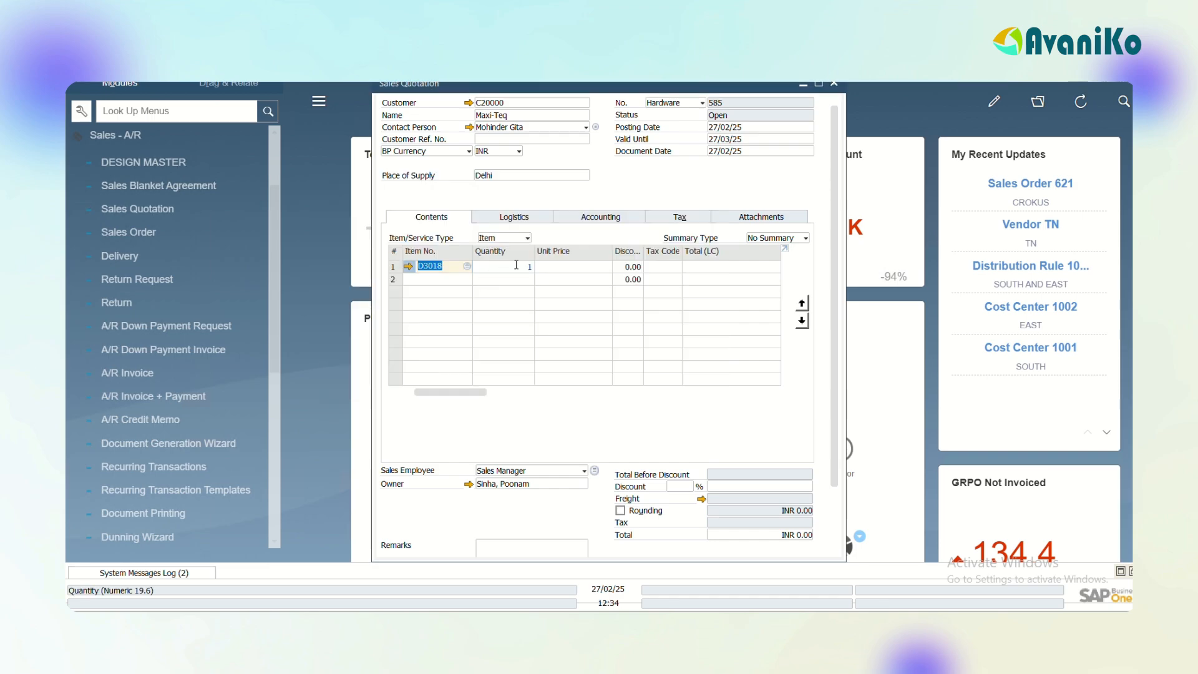
Step: Set the D3018 row's quantity to 200 and its unit price to INR 30
click(516, 264)
text(200)
key(Tab)
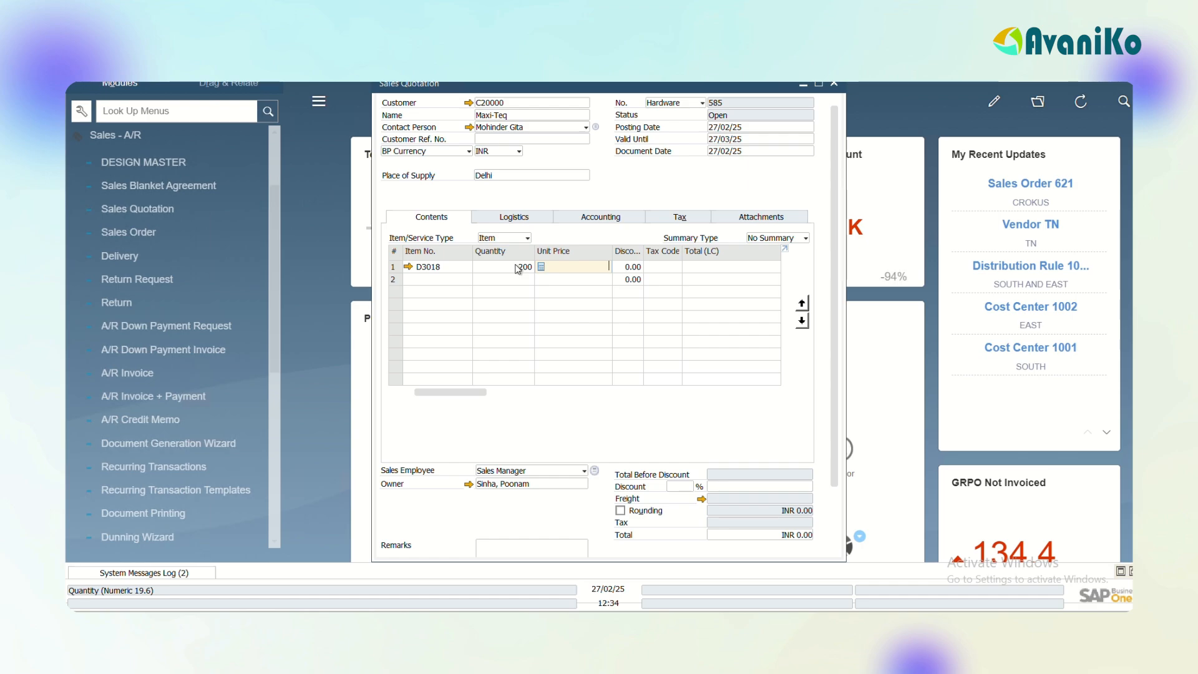
text(30)
key(Tab)
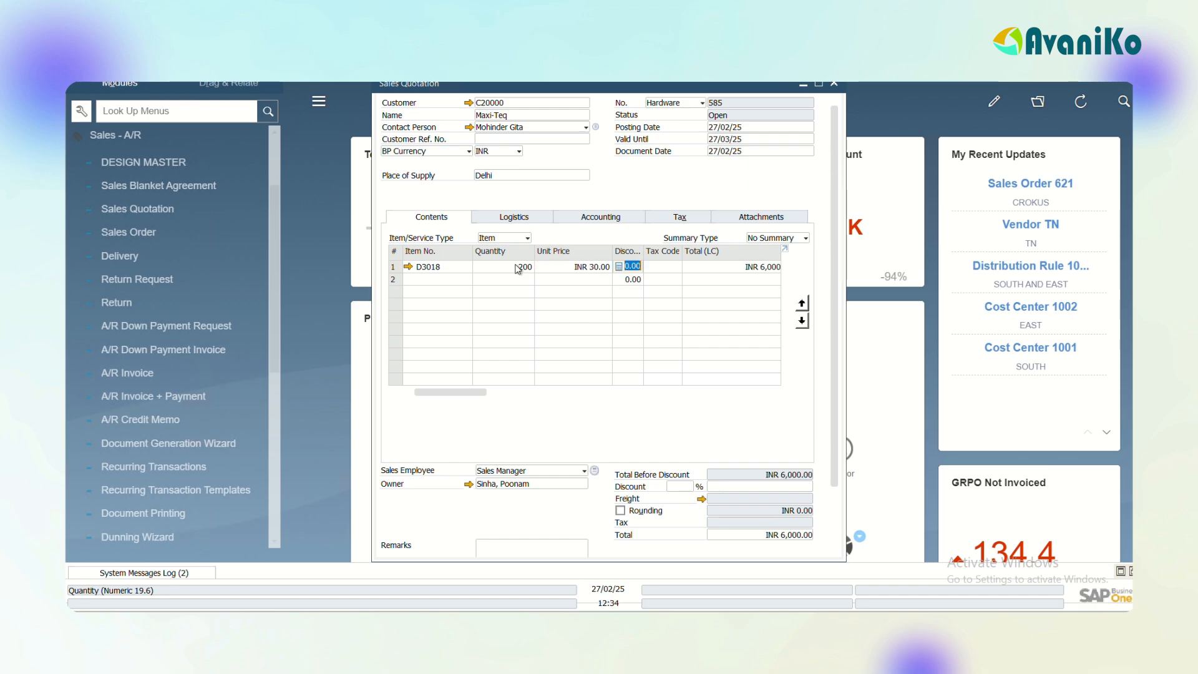
Step: Assign the GST-28 tax code to the D3018 row of the quotation
click(667, 266)
click(667, 266)
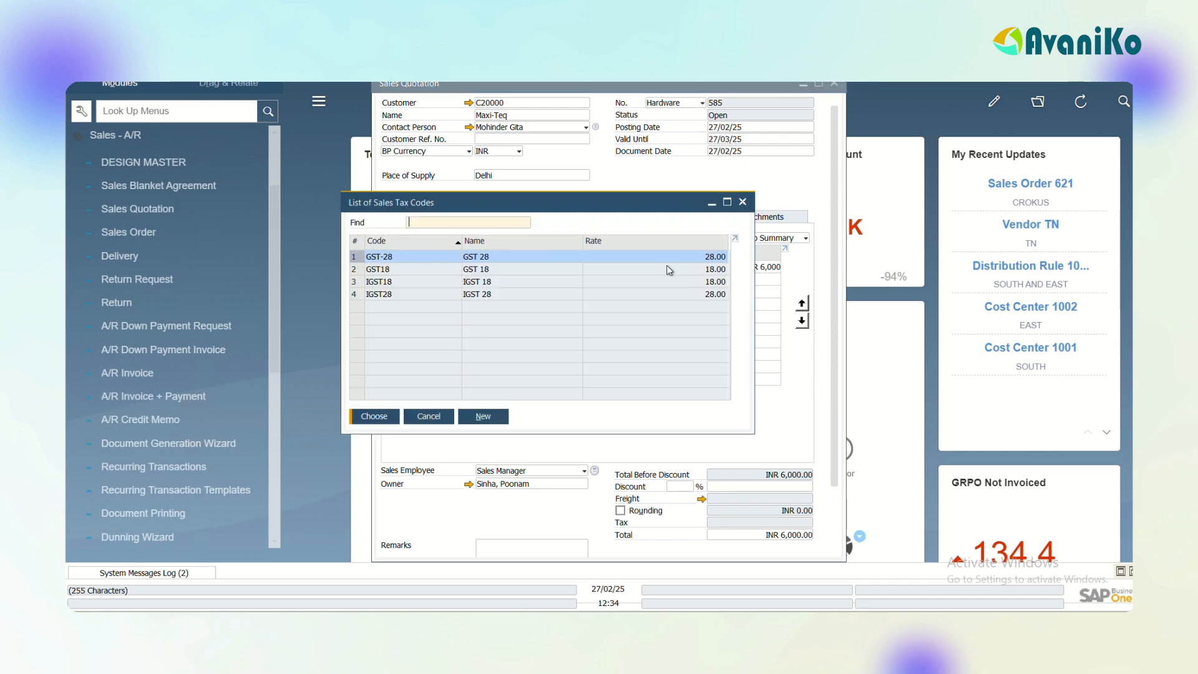
key(Return)
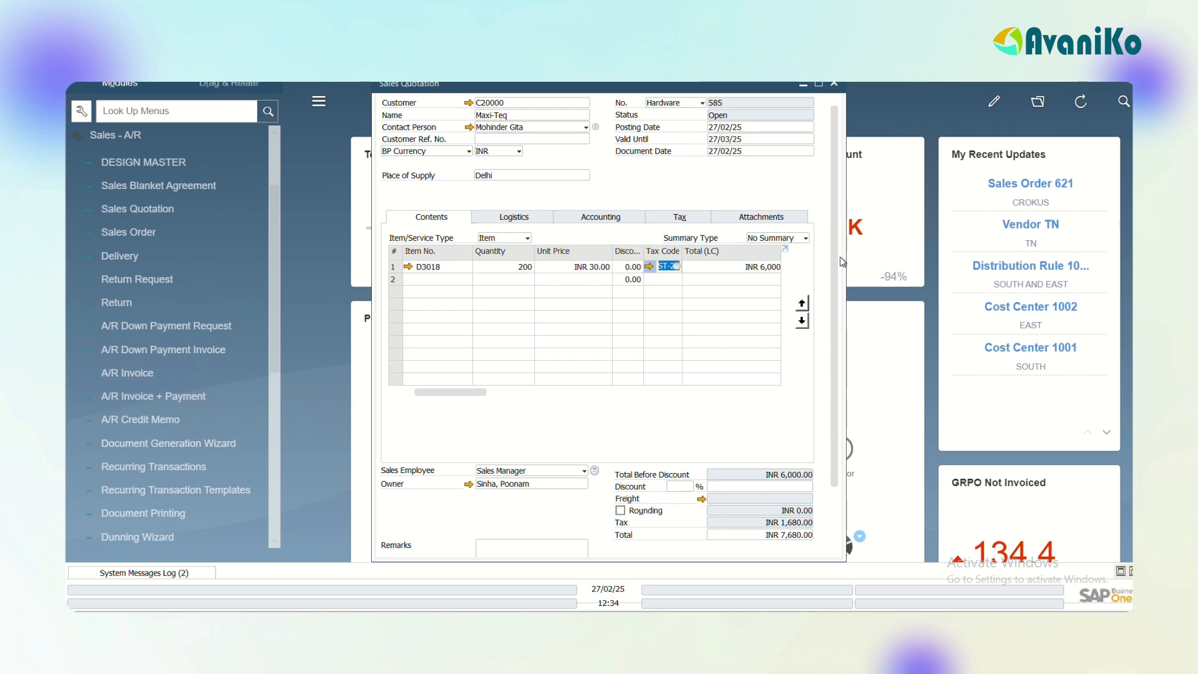
Step: Check the completed sales quotation and add it to the system, opening a new blank quotation
scroll(840, 265, down, 3)
scroll(492, 363, up, 3)
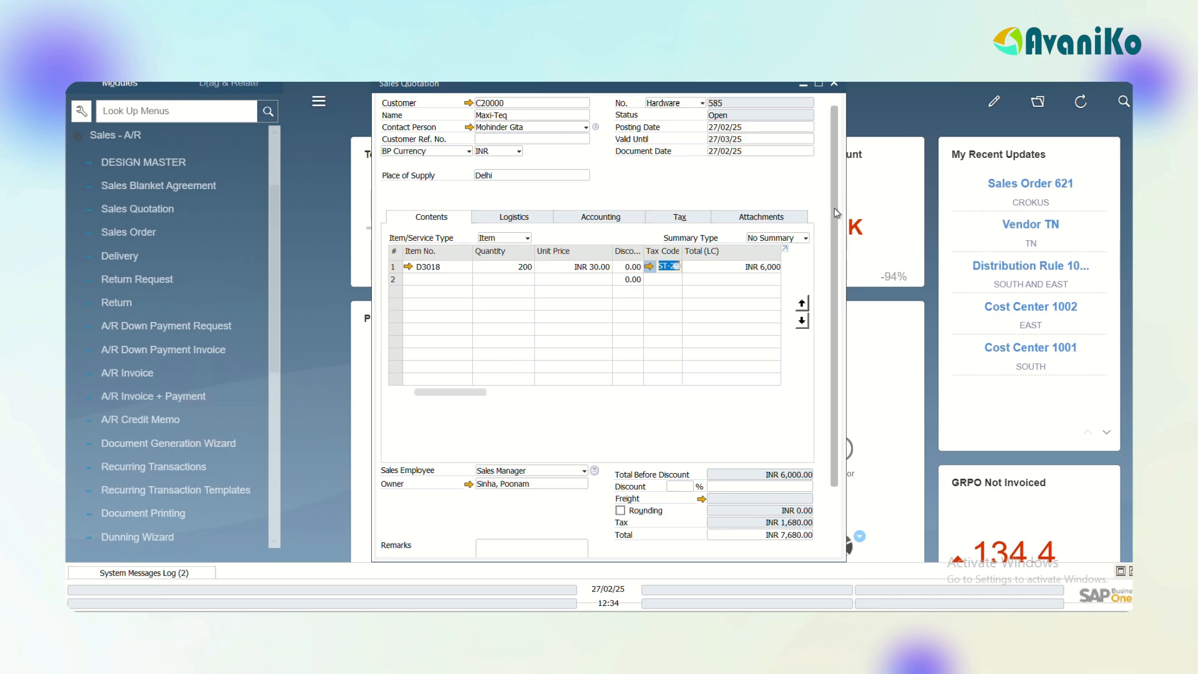
scroll(833, 208, down, 3)
scroll(827, 366, up, 3)
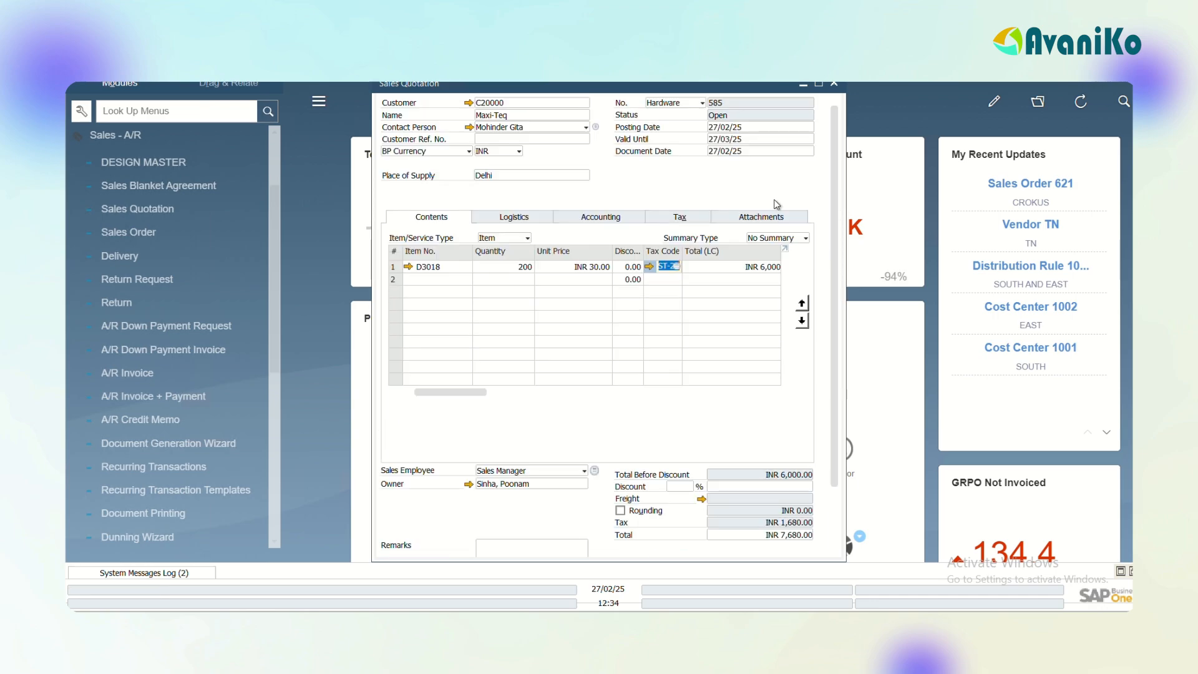
scroll(836, 343, down, 3)
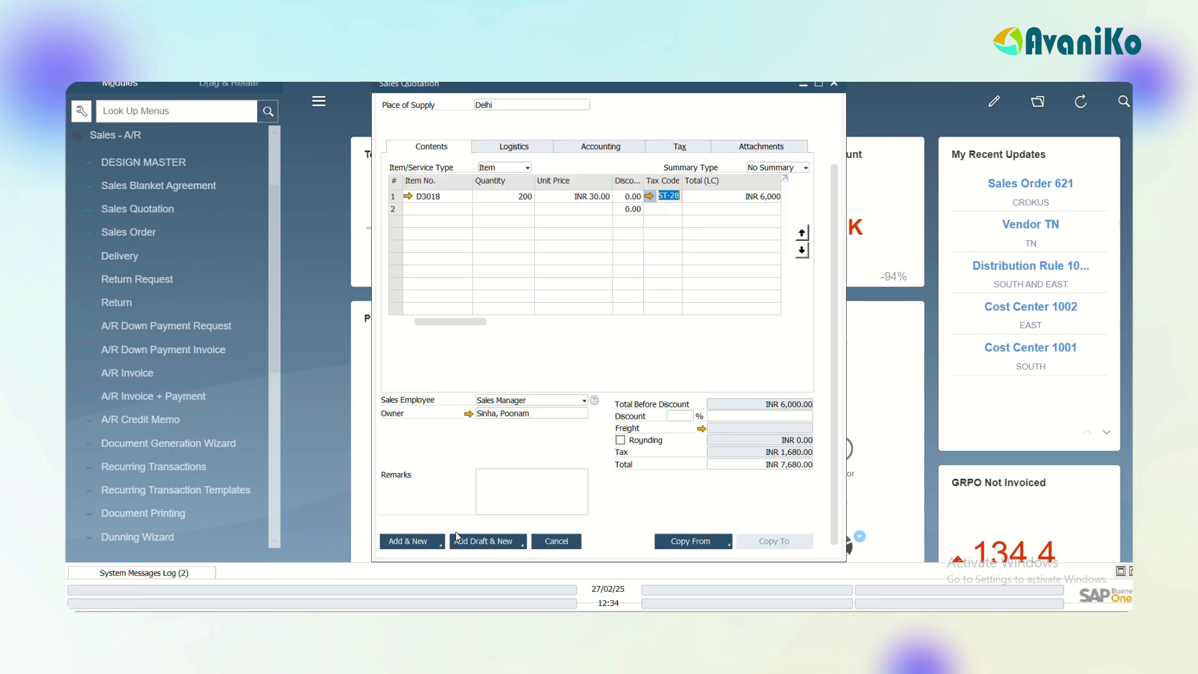
click(400, 543)
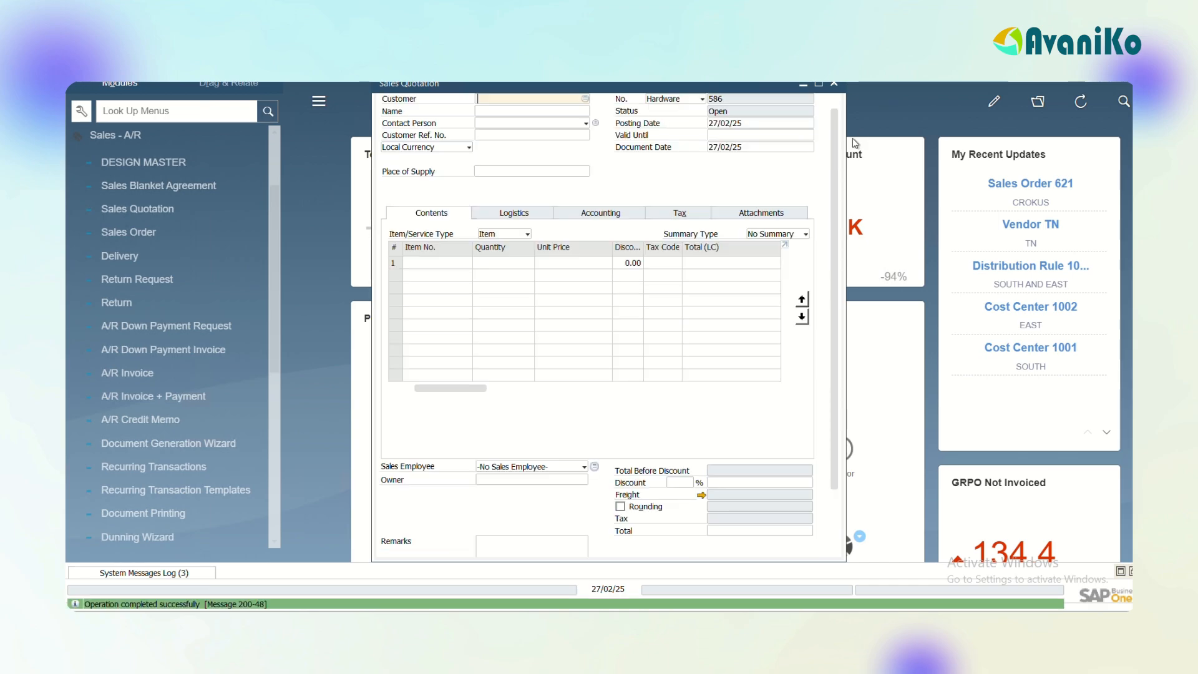
Step: Return to the saved Maxi-Teq quotation and copy it to a sales order, continuing despite the exceeded credit limit
drag(836, 172, 834, 109)
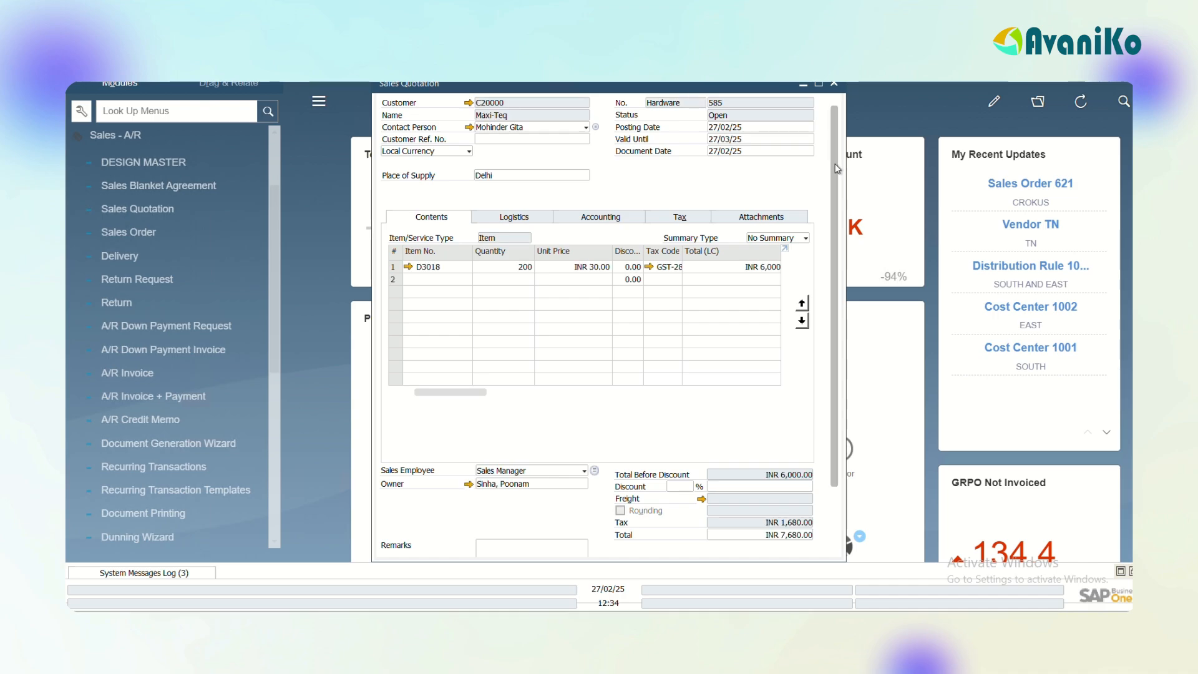
drag(835, 164, 839, 403)
click(770, 542)
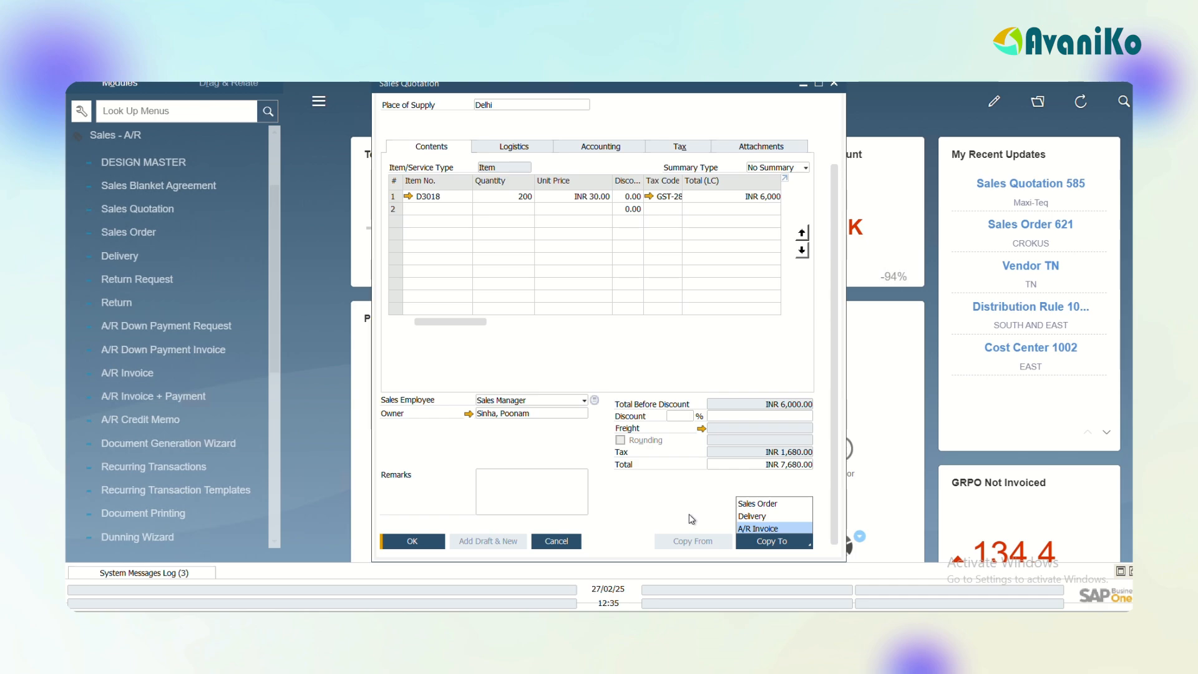
click(754, 504)
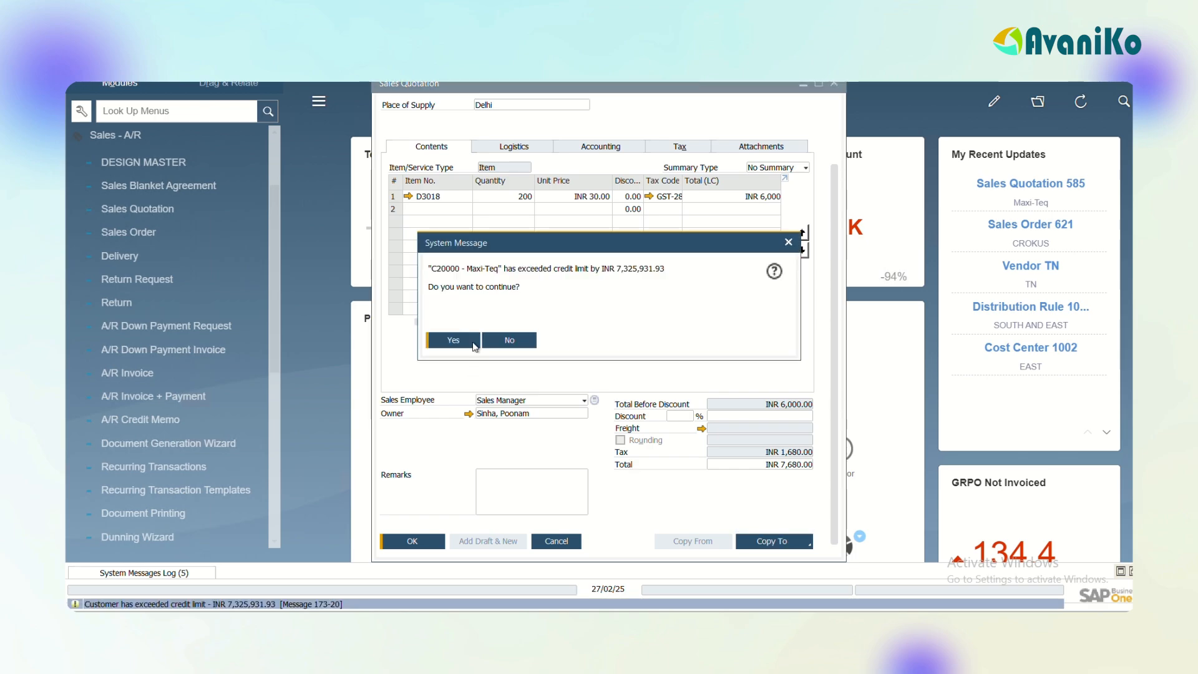
click(454, 340)
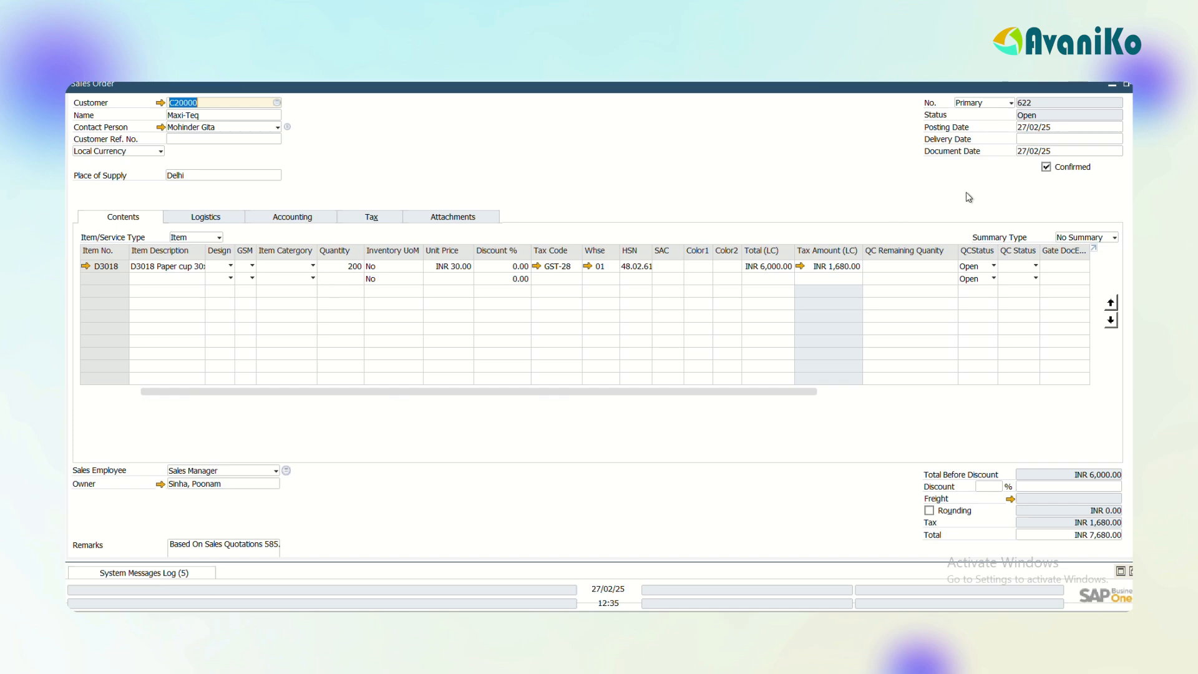
Step: Set the sales order's delivery date to 28/02/25 and update the existing rows with it
click(1032, 139)
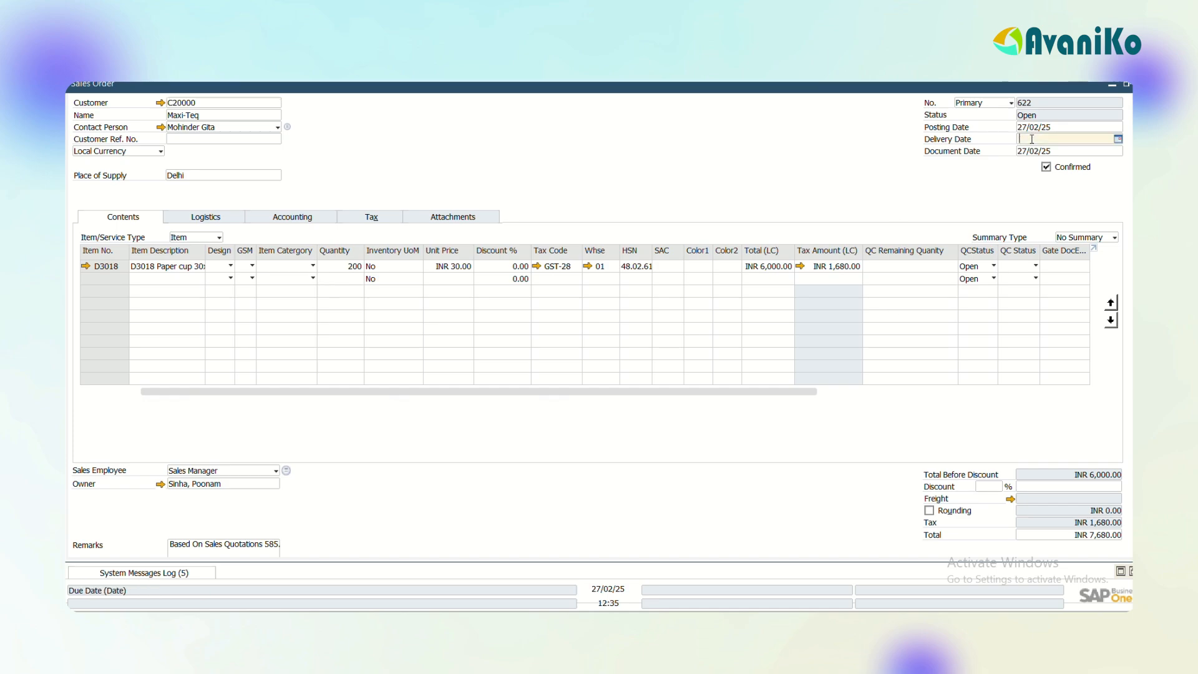
text(28)
key(Tab)
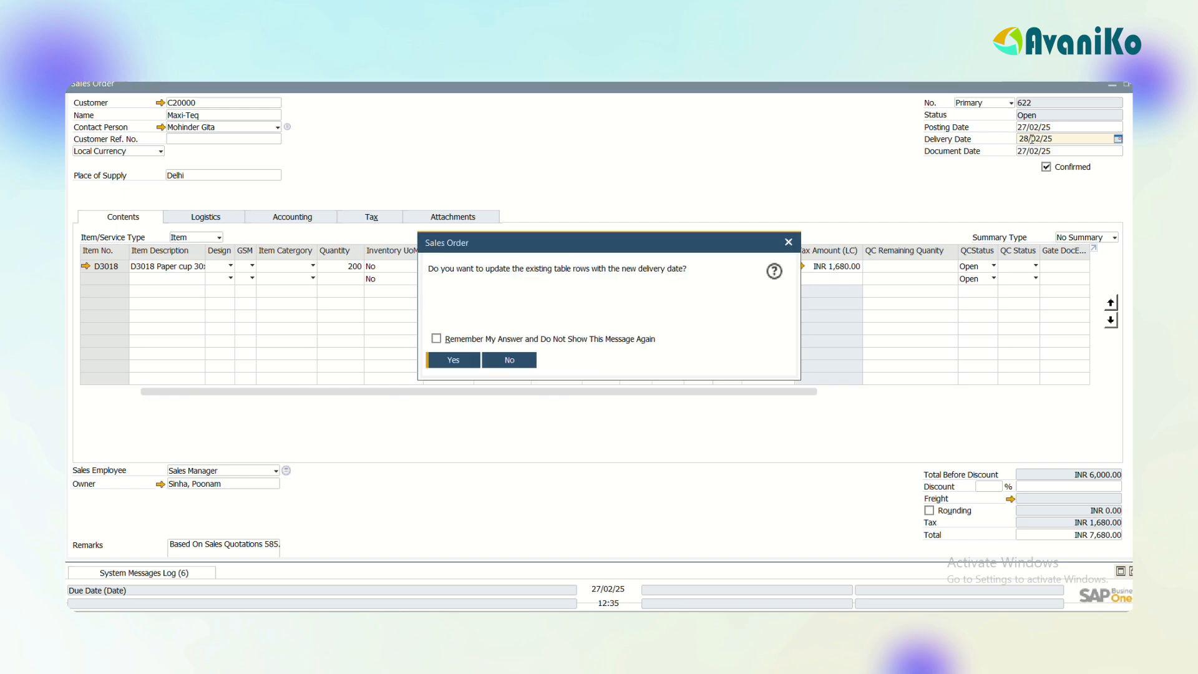
key(Return)
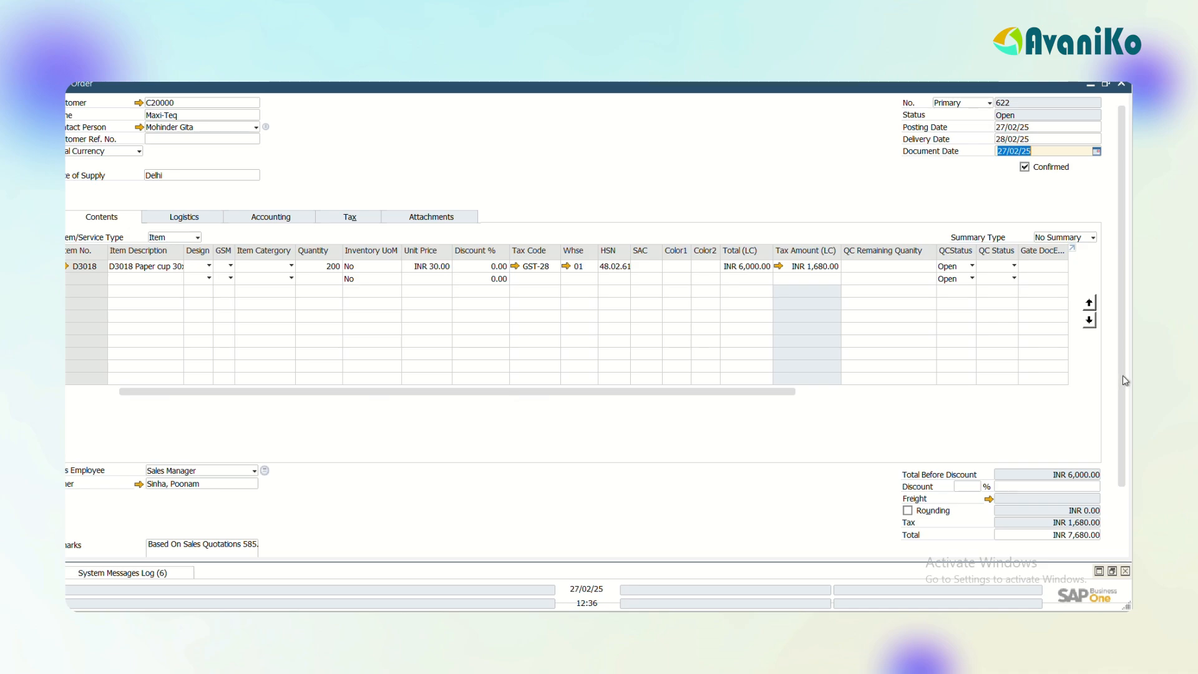
Step: Add the Maxi-Teq sales order to the system despite the exceeded credit limit, and close the saved order
drag(1122, 375, 1125, 432)
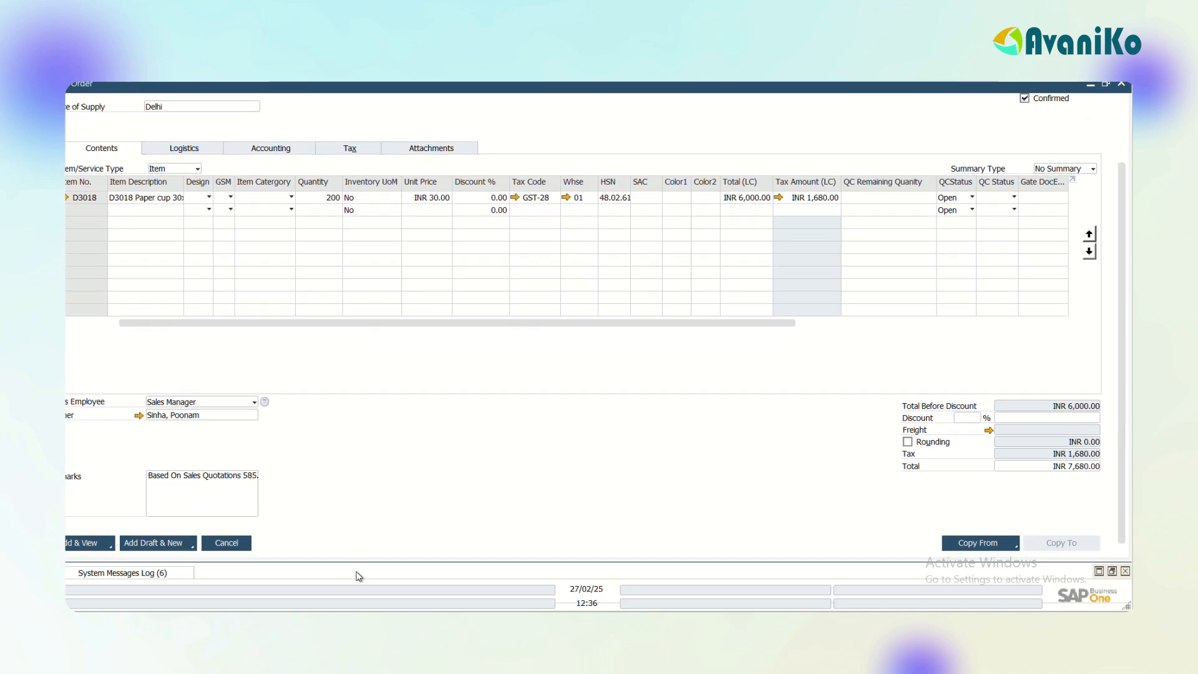
click(78, 543)
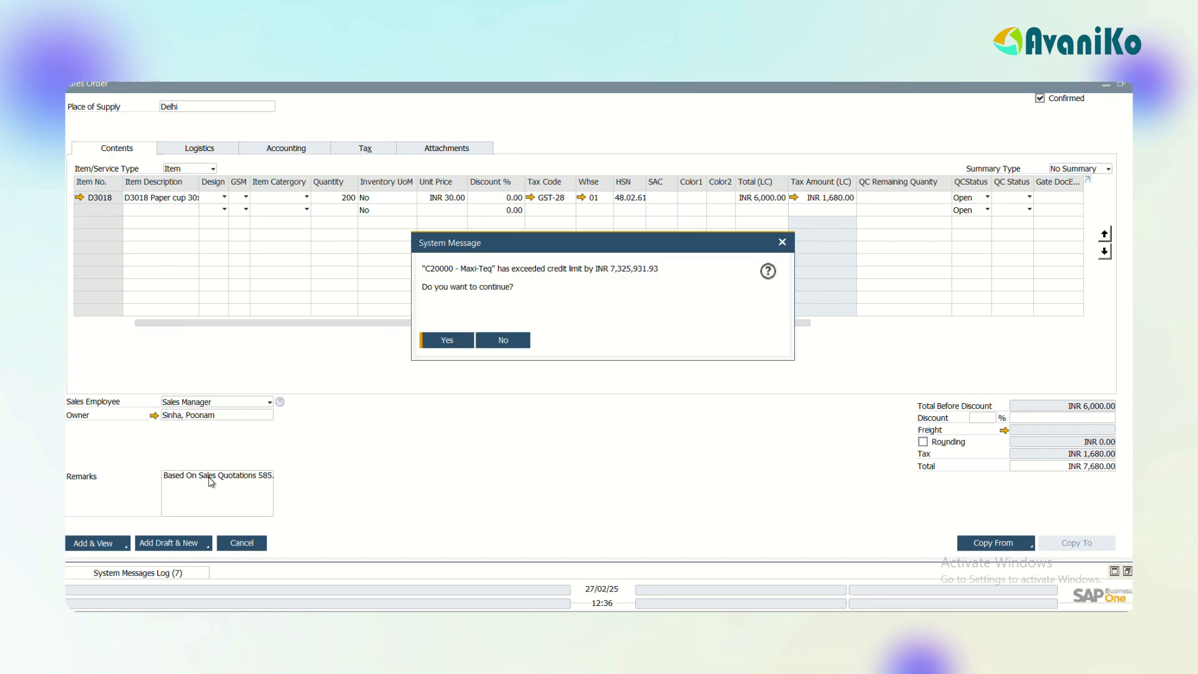
click(434, 345)
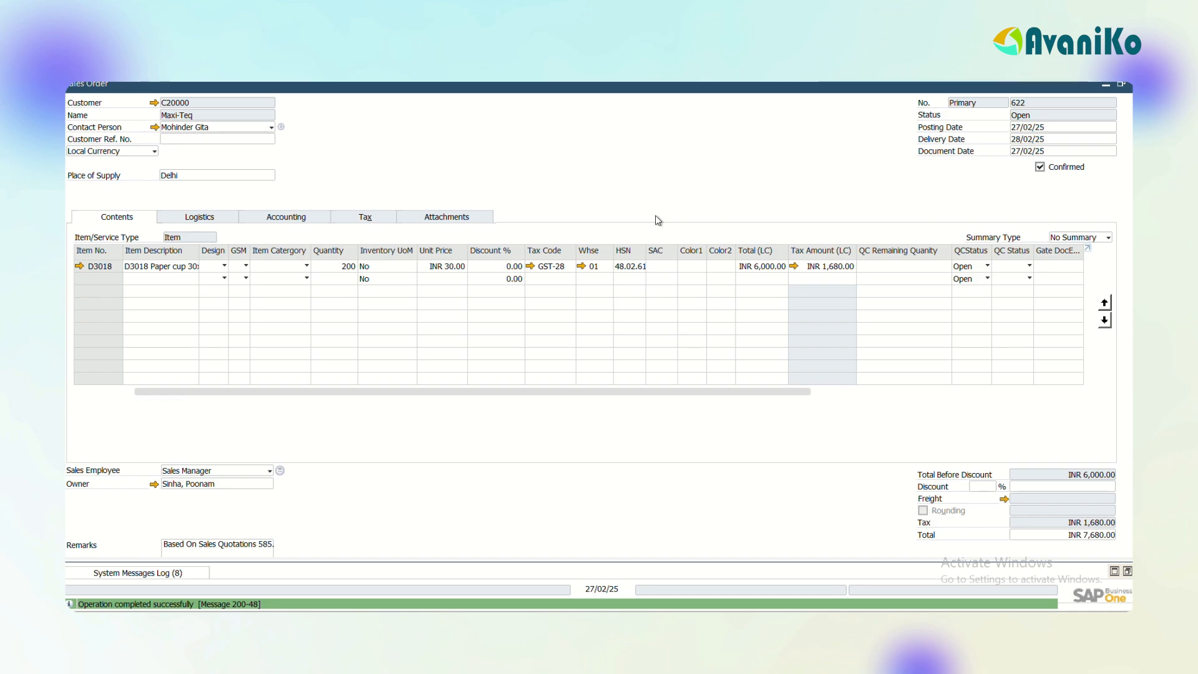
key(Escape)
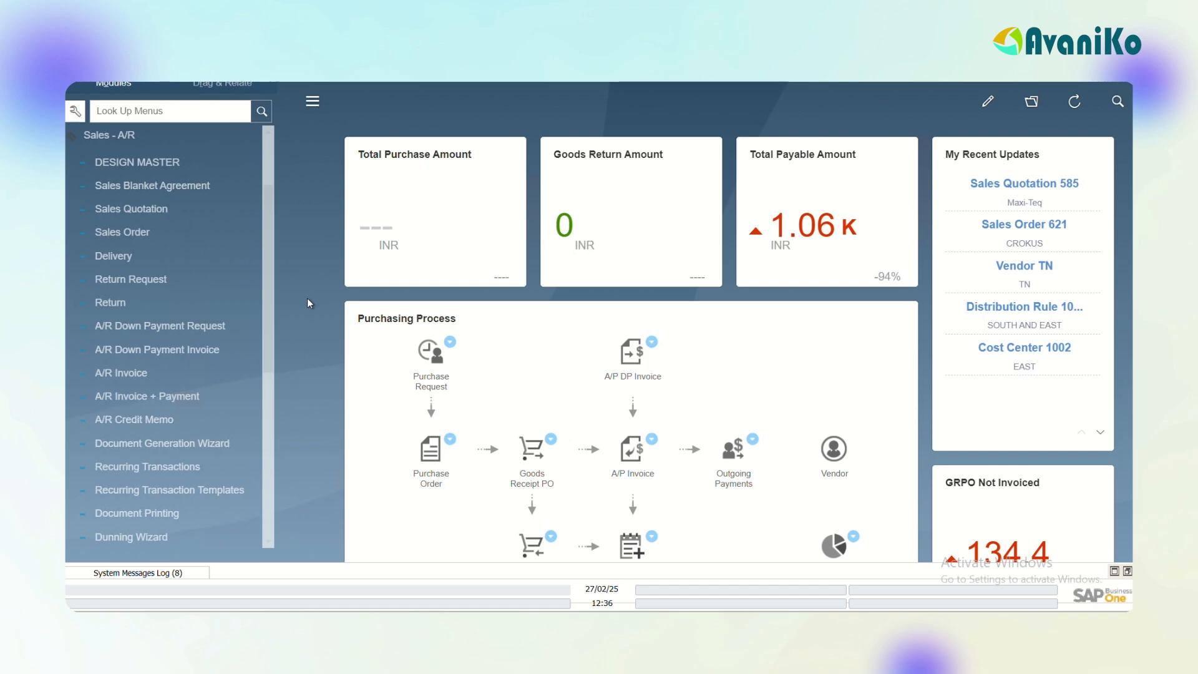
Step: Open a new delivery document and choose Maxi-Teq as its customer
click(121, 250)
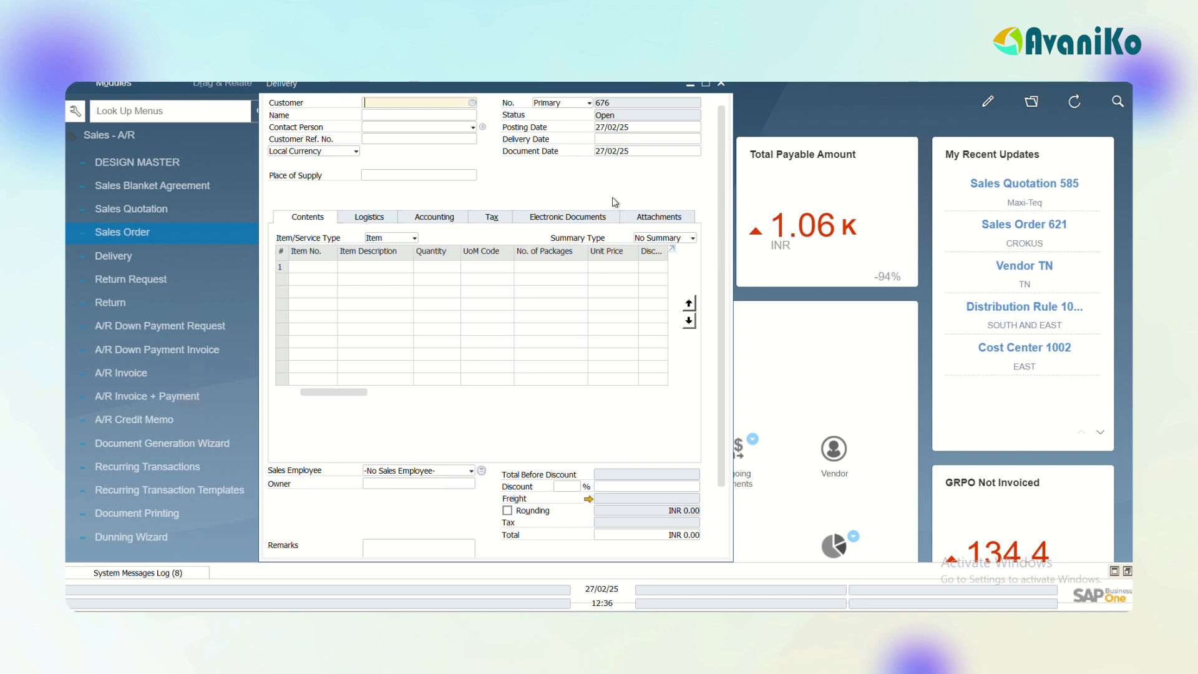
key(Tab)
click(427, 152)
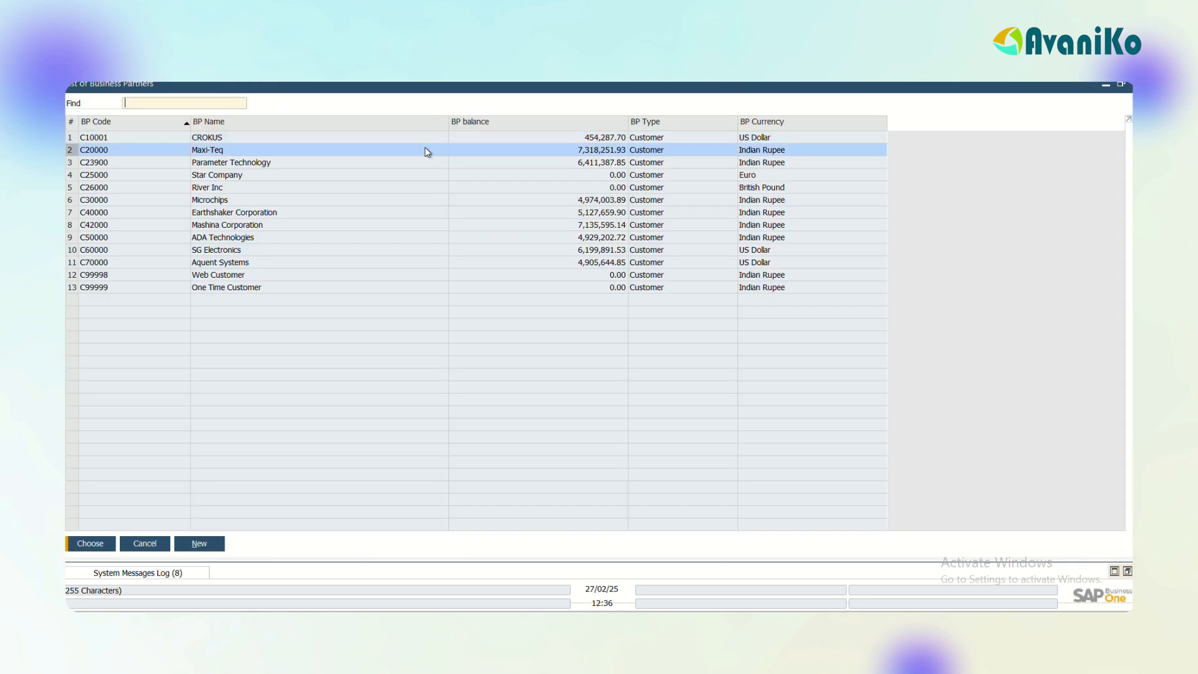
key(Return)
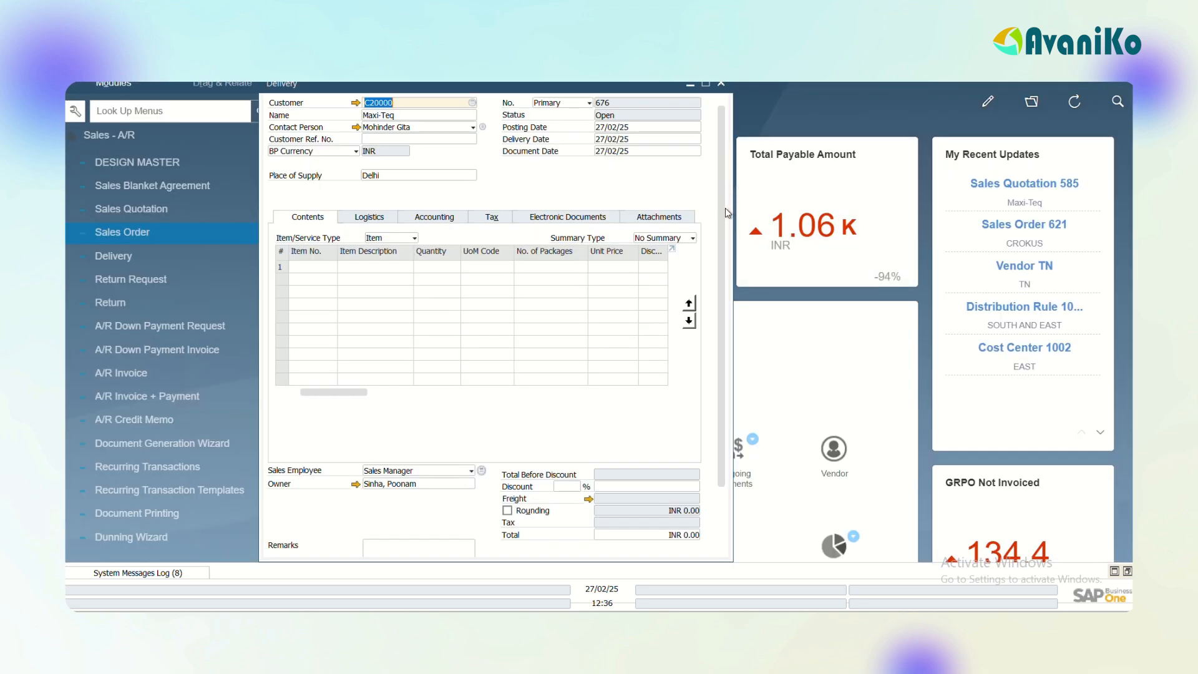
Step: Copy from sales orders into the delivery, choosing the Maxi-Teq order dated 27/02/25
scroll(723, 212, down, 3)
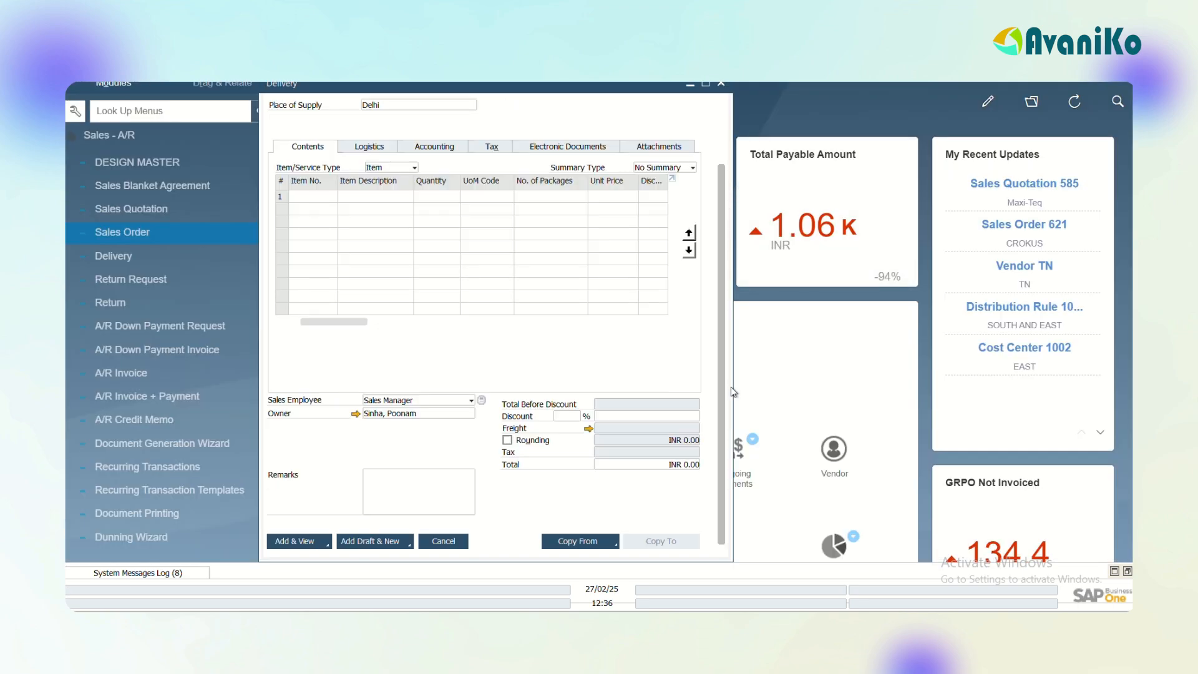
click(575, 541)
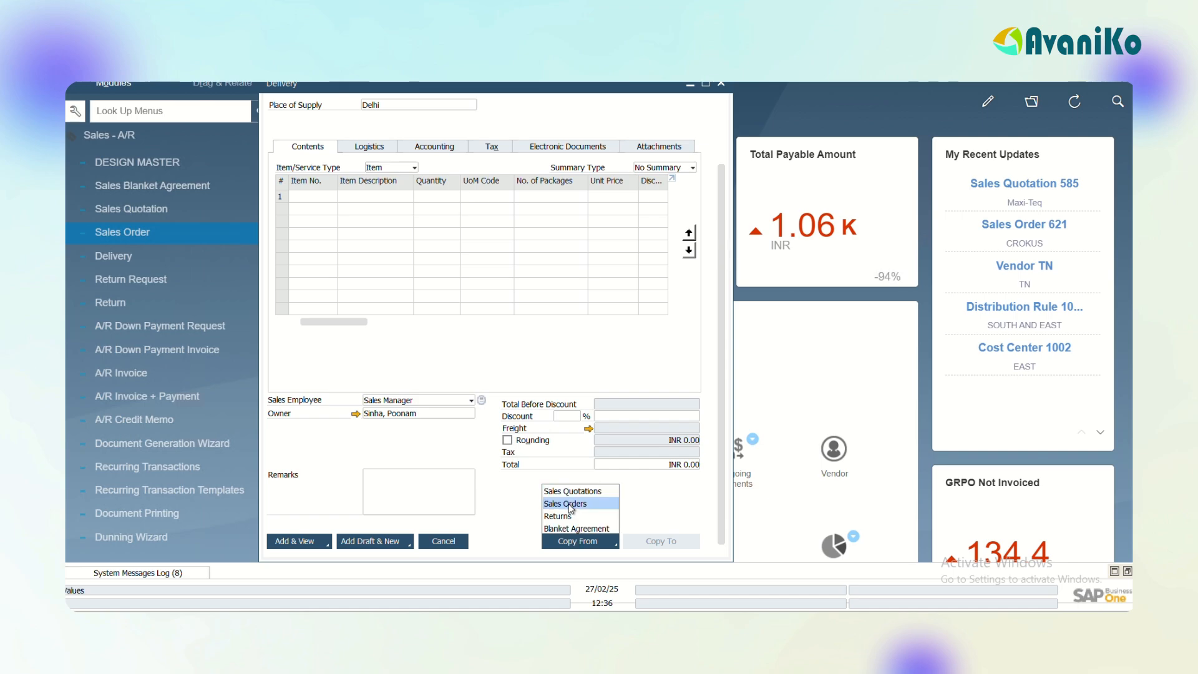
click(569, 504)
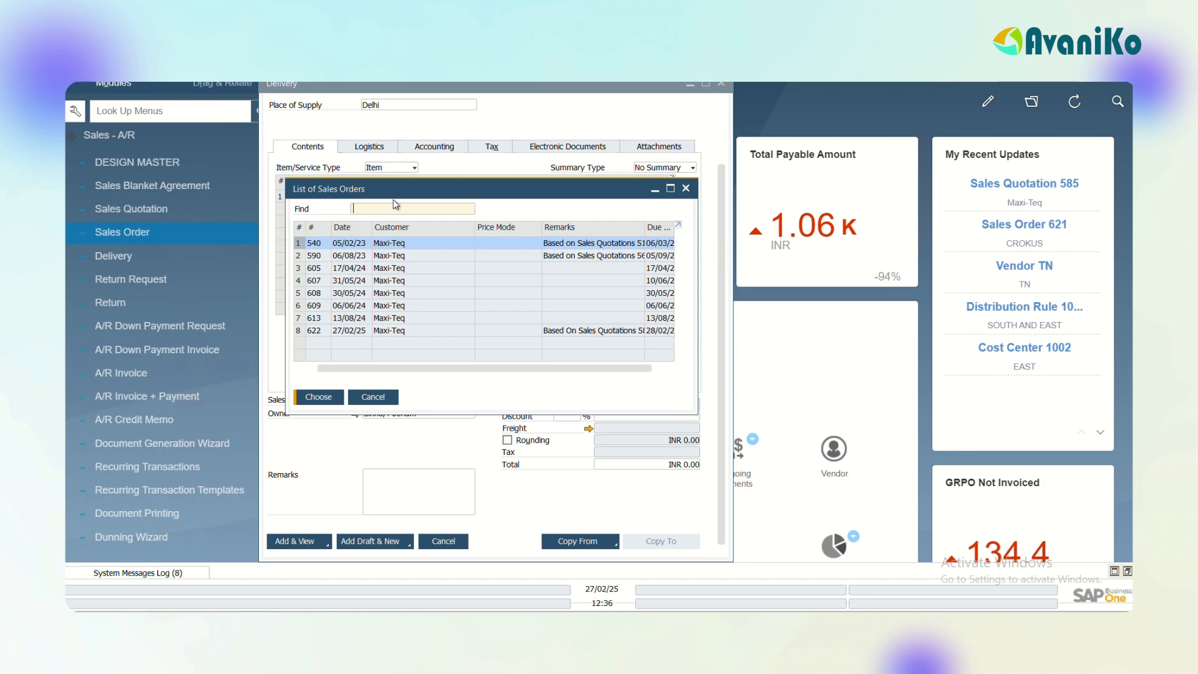
drag(375, 197, 462, 209)
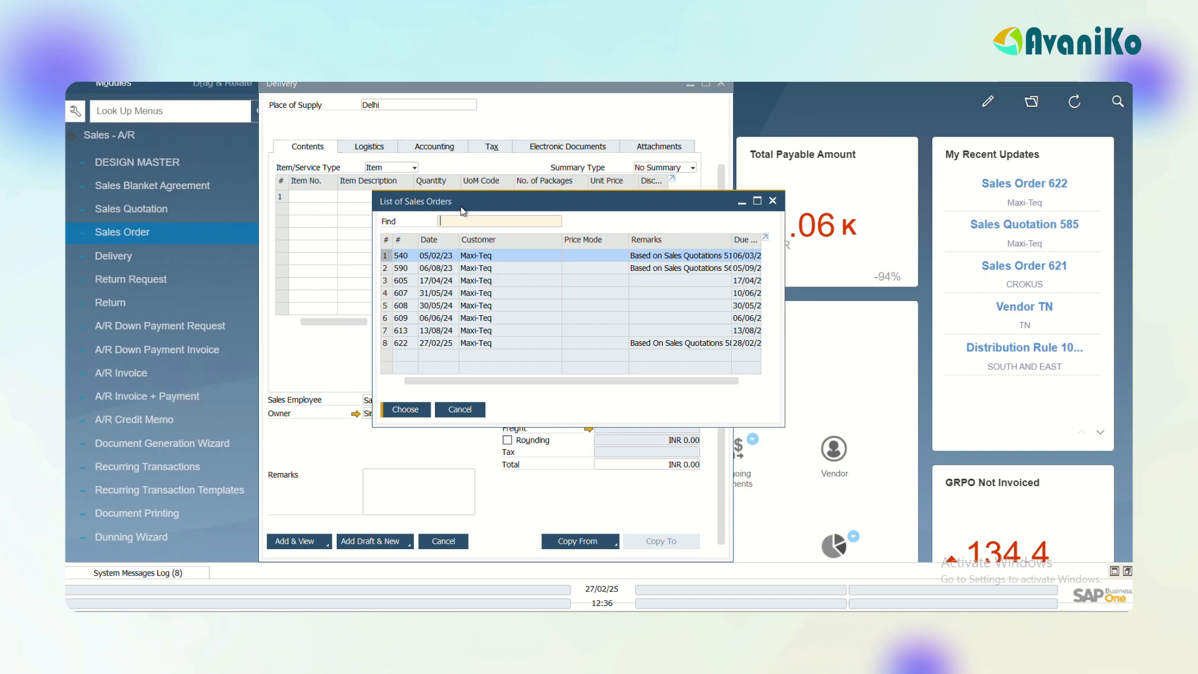
click(492, 343)
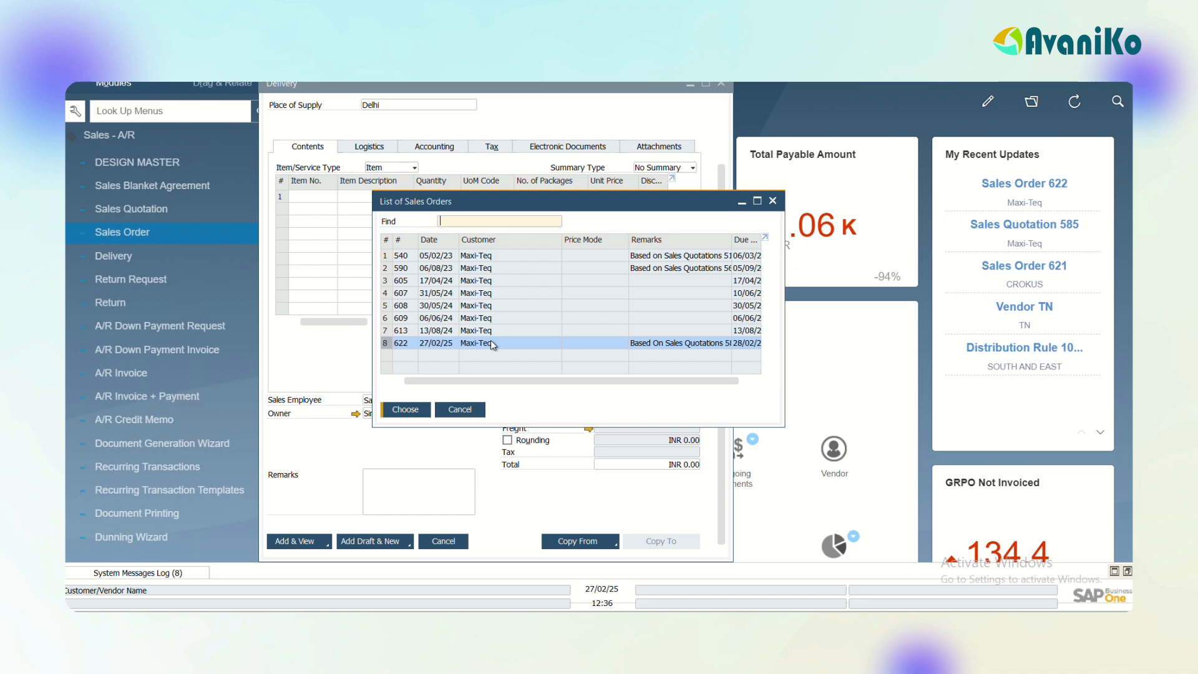
click(395, 412)
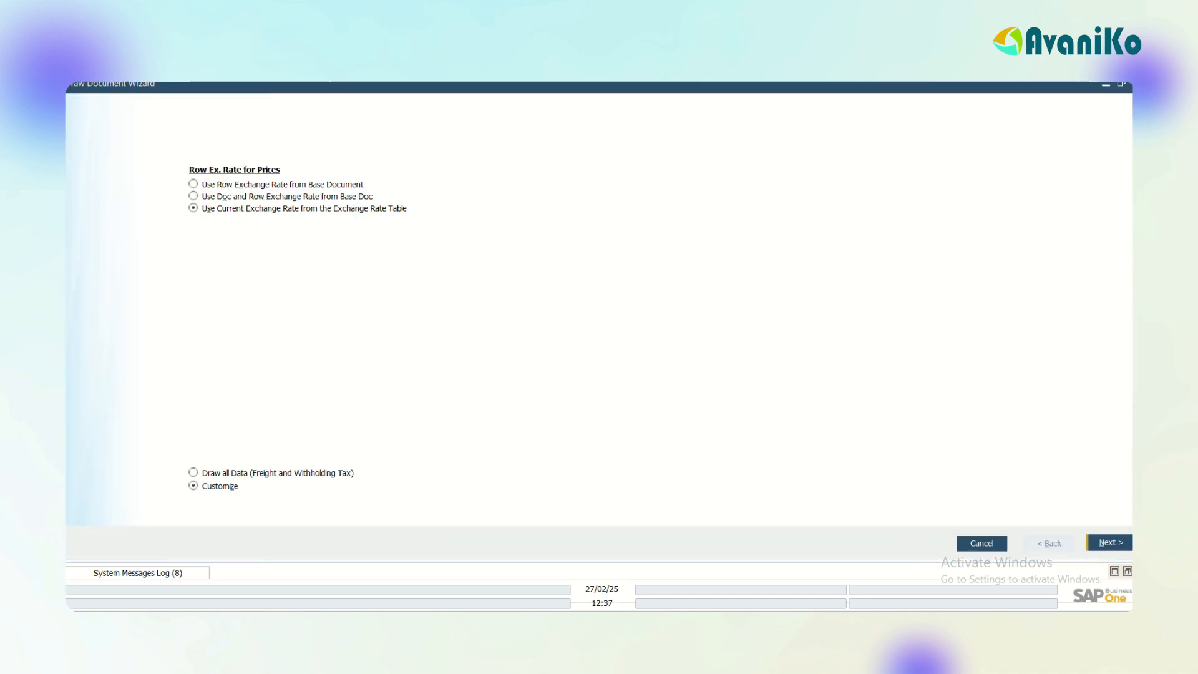
Step: Draw all data, including freight and withholding tax, into the delivery and decline the tax code change for all rows
click(1121, 87)
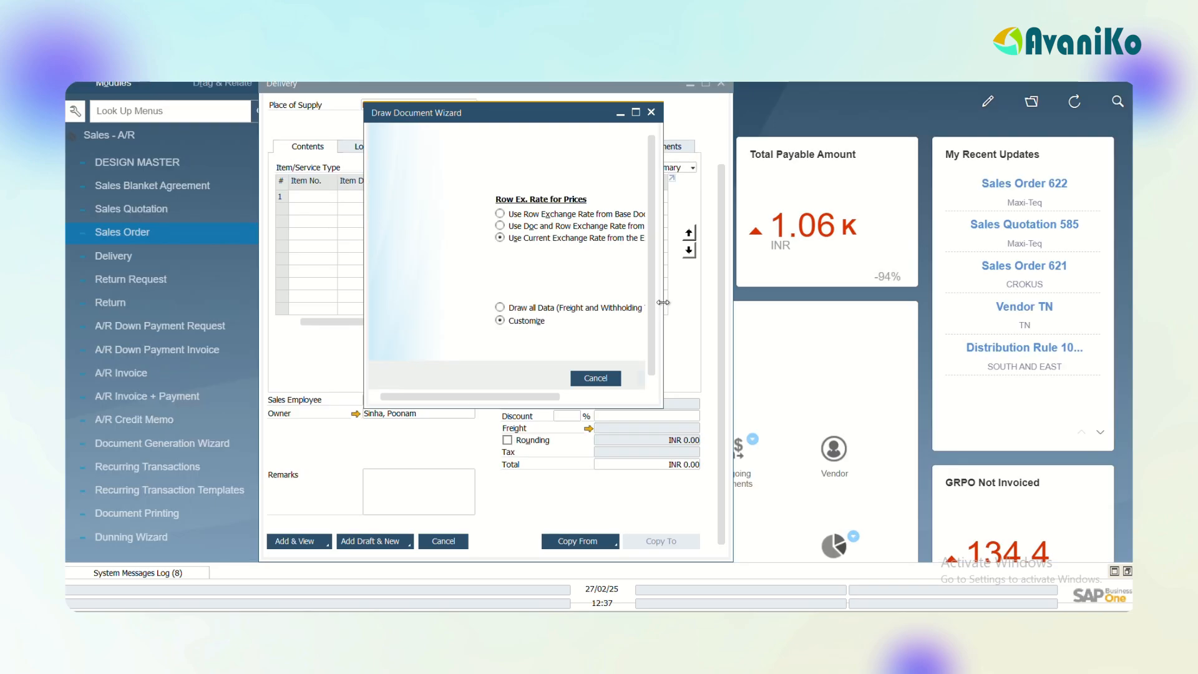
click(515, 319)
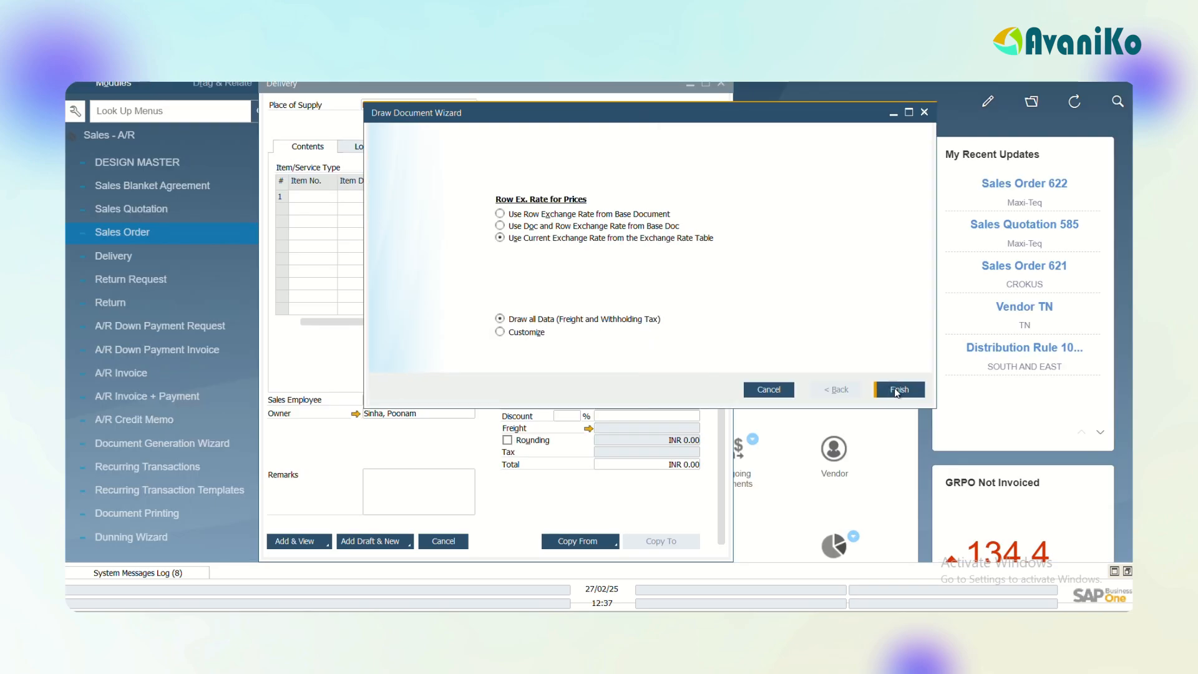
click(896, 390)
click(897, 390)
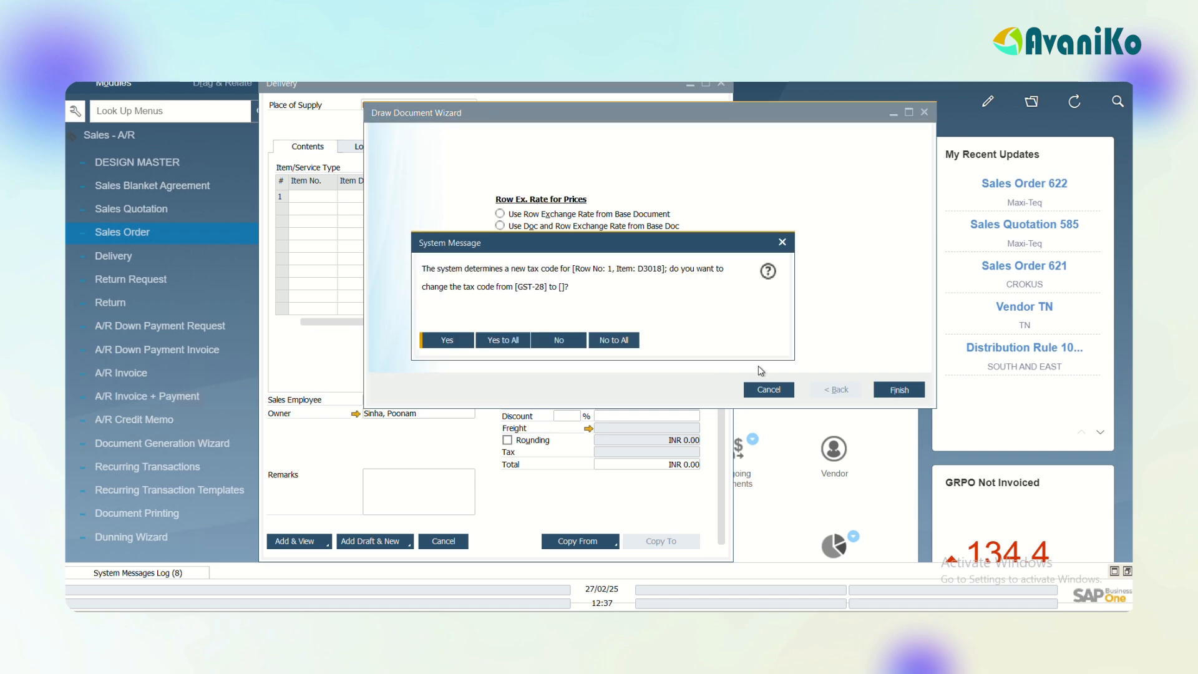
click(610, 344)
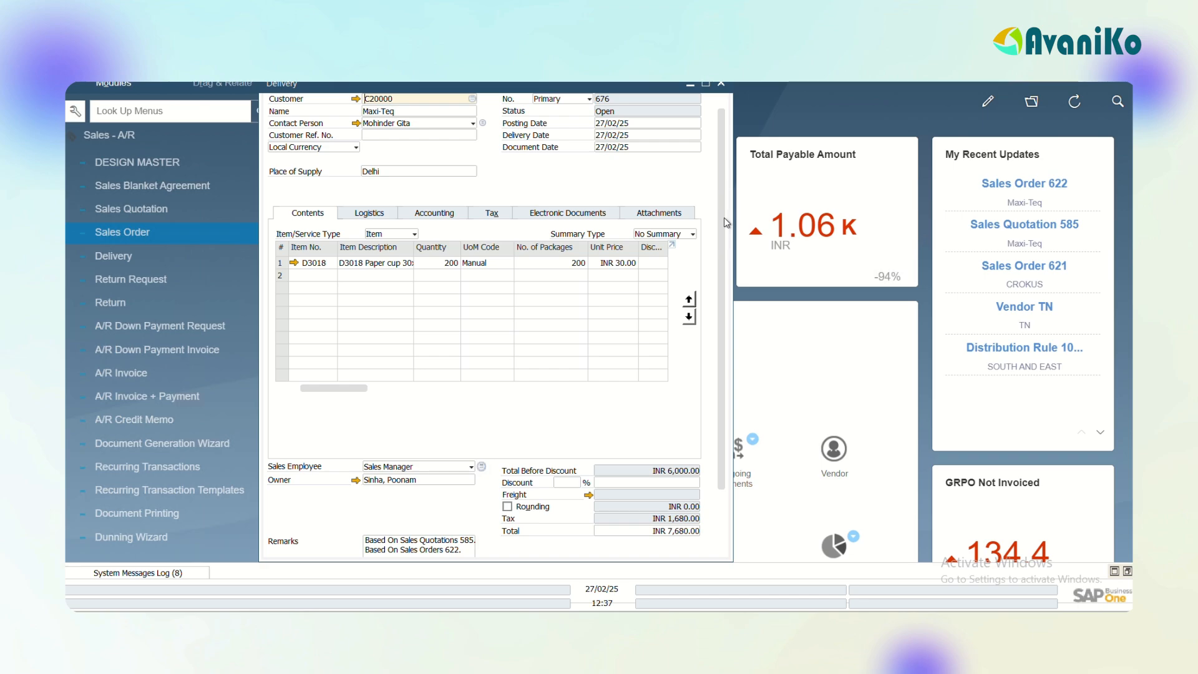
Step: Start adding the delivery and auto-select a batch for the 200 units of item D3018
scroll(724, 217, down, 2)
scroll(730, 189, up, 3)
scroll(730, 189, down, 2)
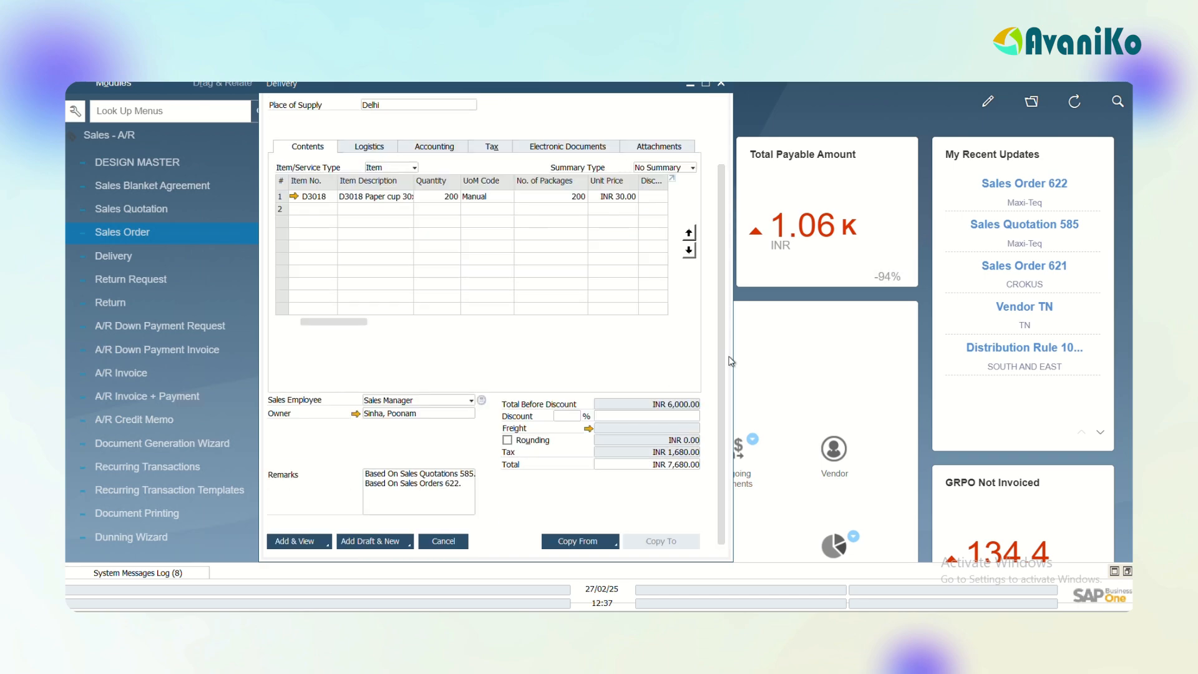
click(300, 545)
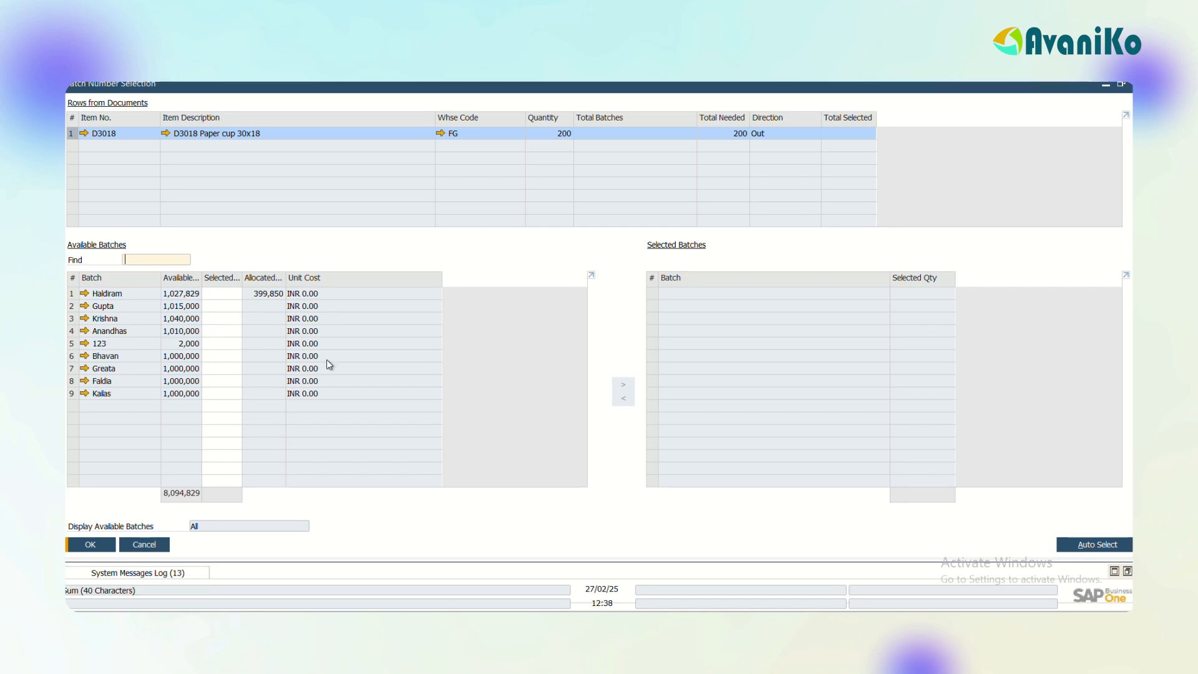
click(209, 294)
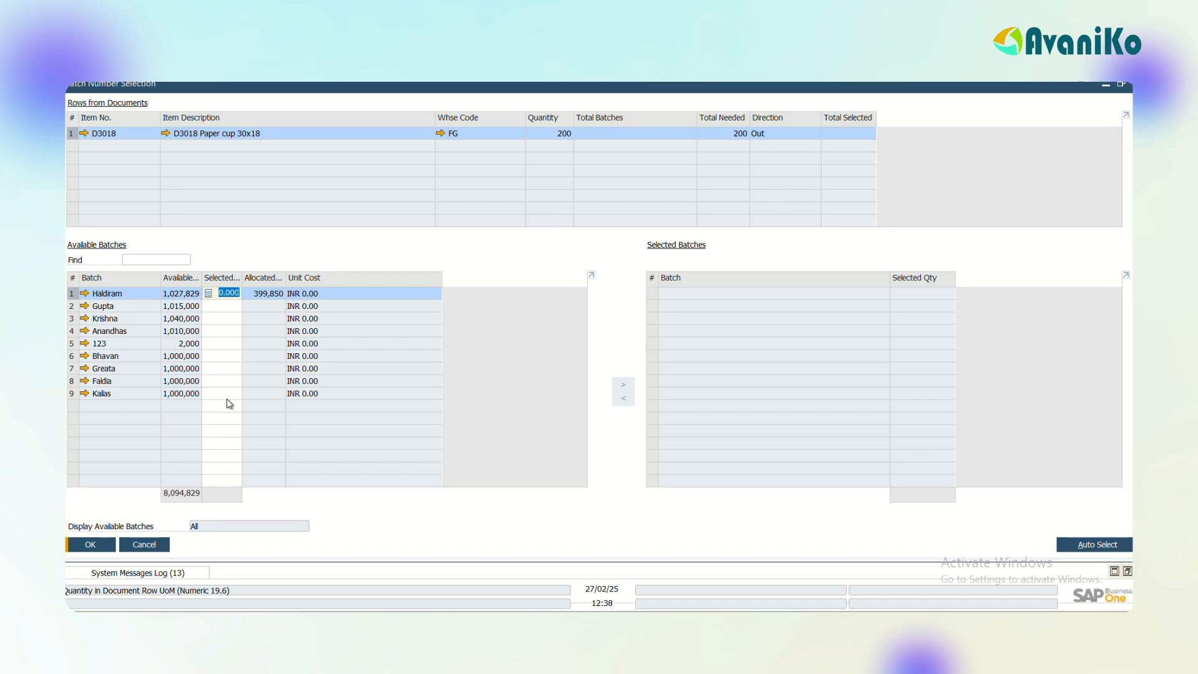
click(1078, 544)
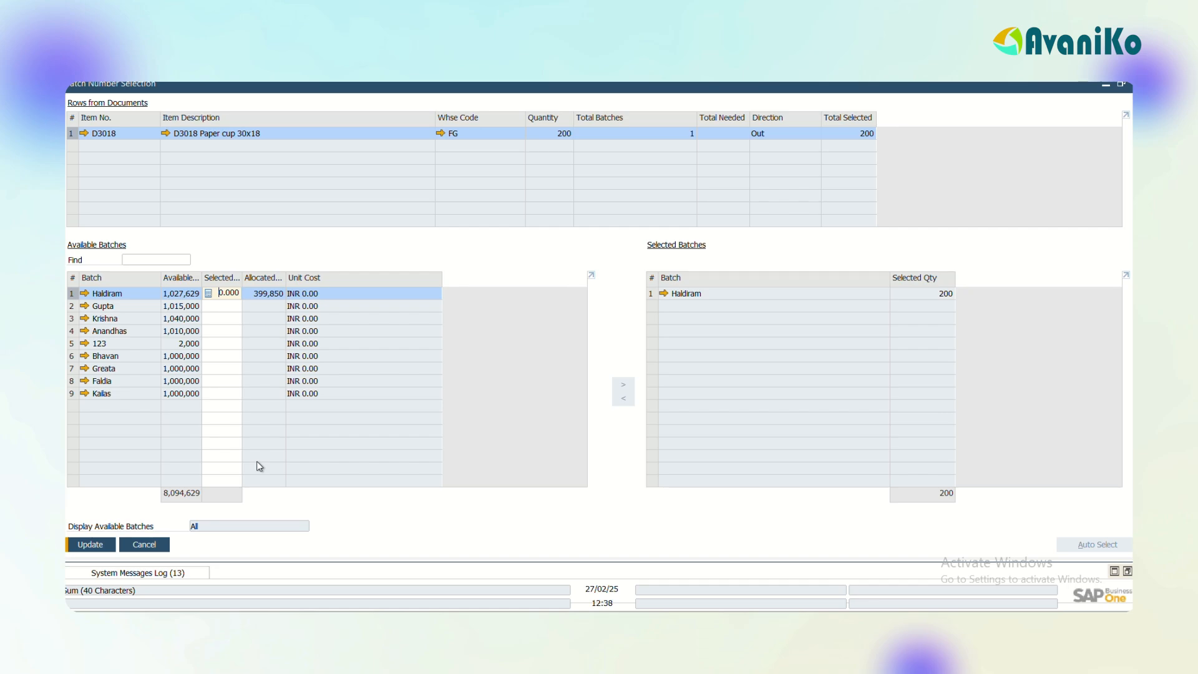
click(82, 552)
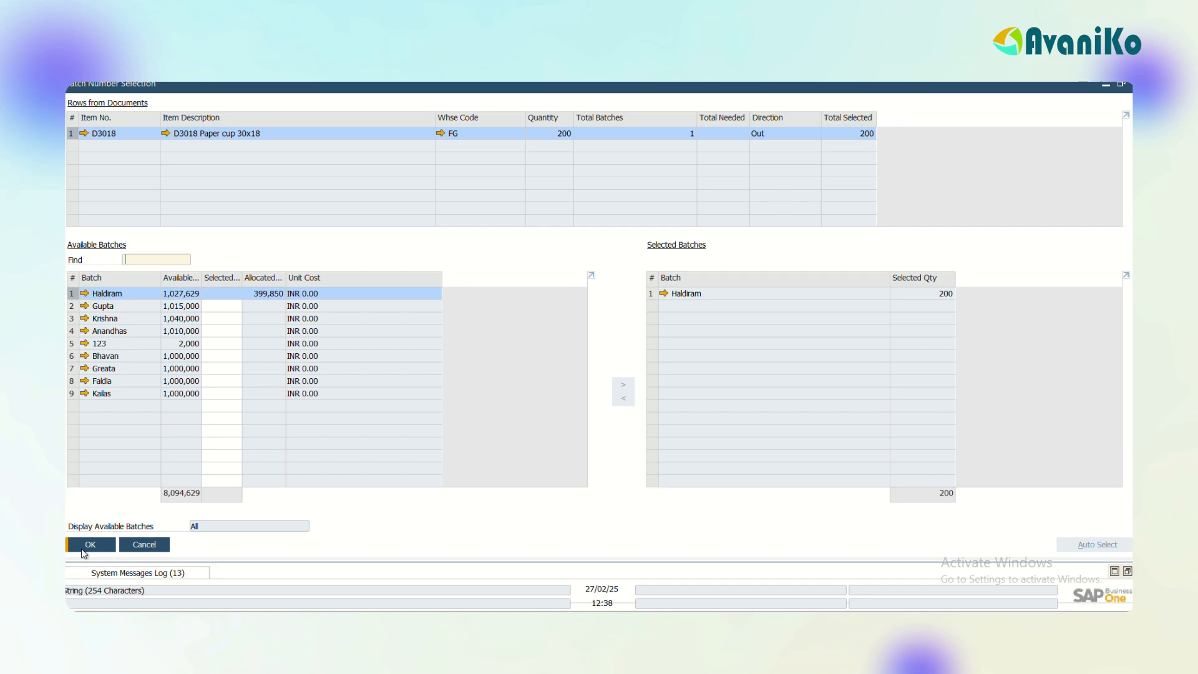
click(88, 546)
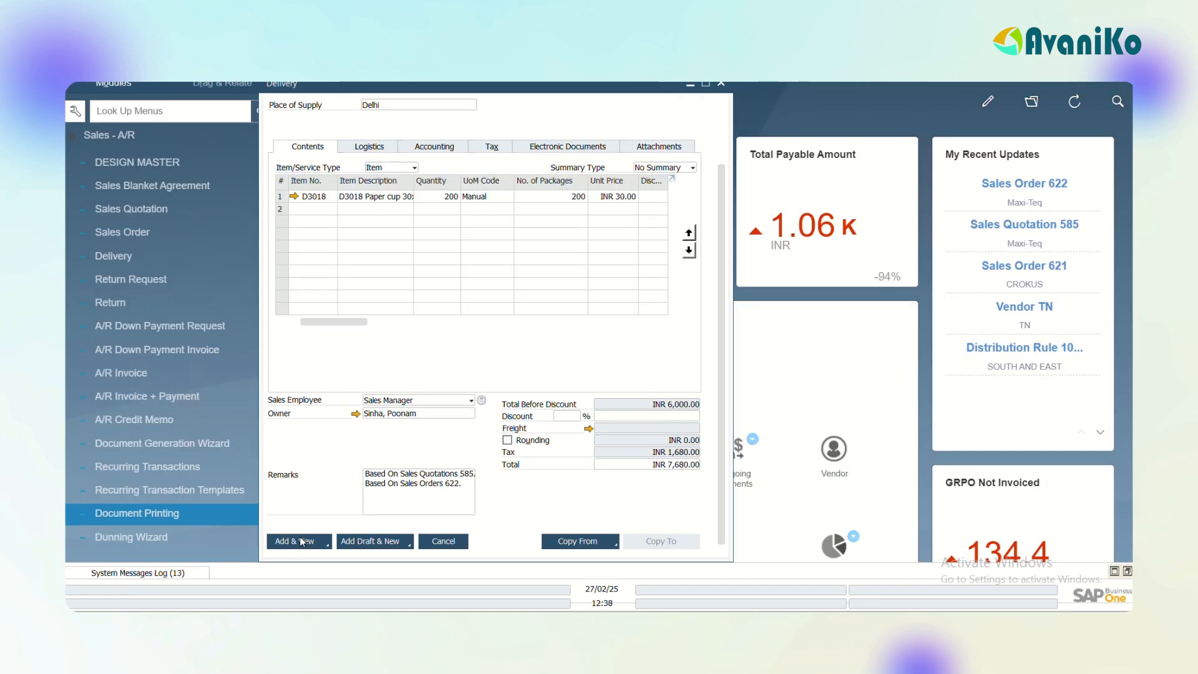
Step: Add the delivery, accept that it cannot be changed once added, and close the saved document
click(301, 541)
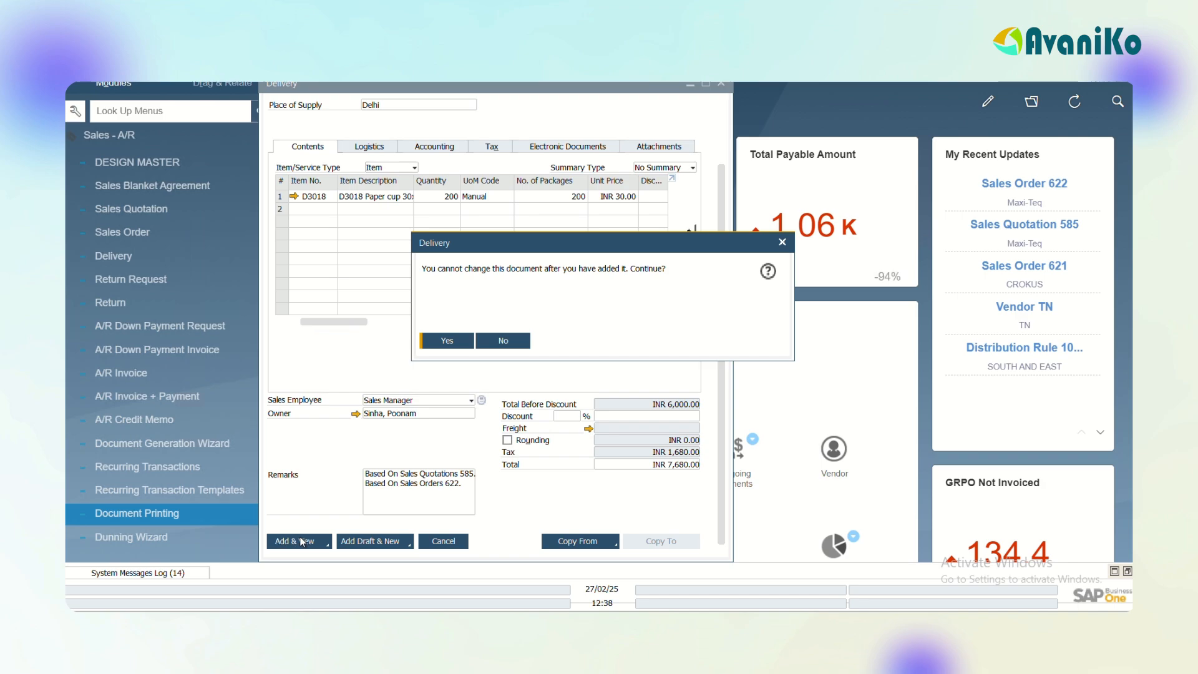
click(300, 539)
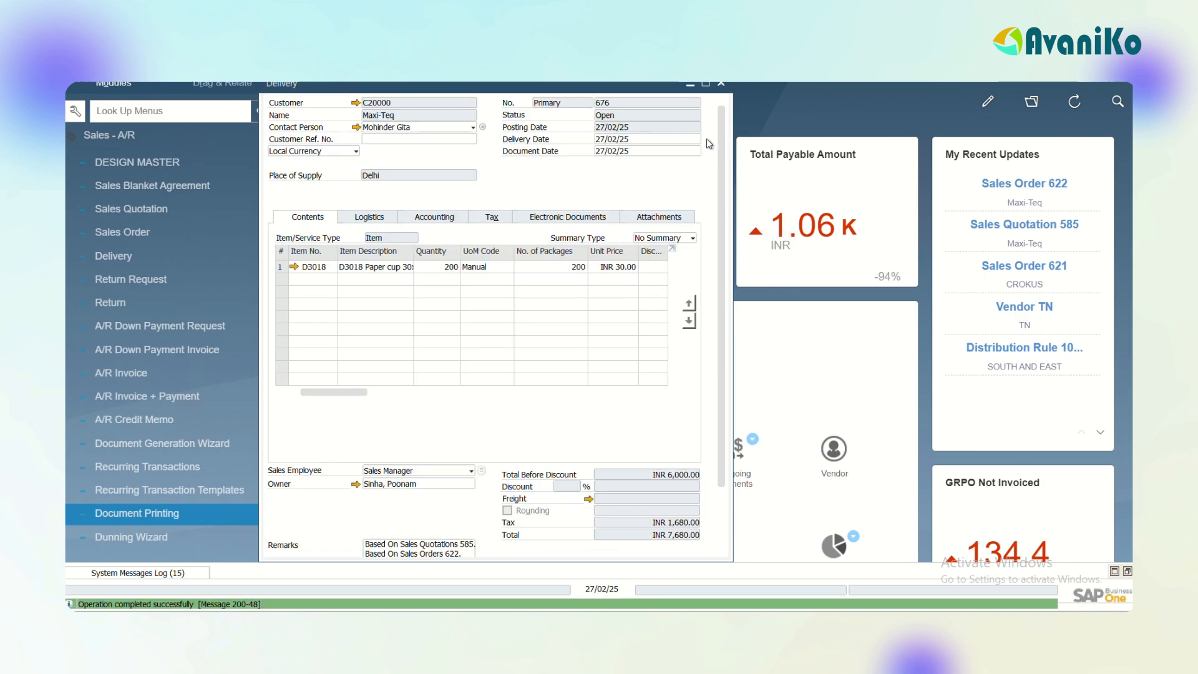
click(722, 84)
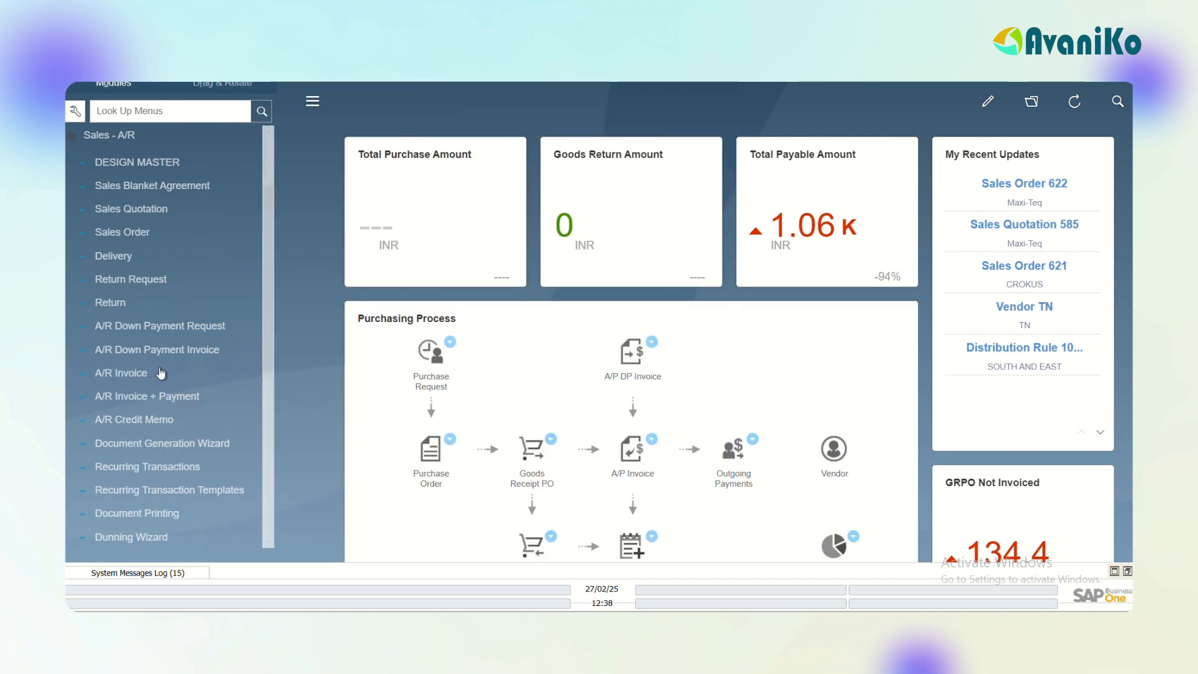
Step: Reopen the saved Maxi-Teq delivery and copy it to an A/R invoice, continuing despite the exceeded credit limit
click(122, 256)
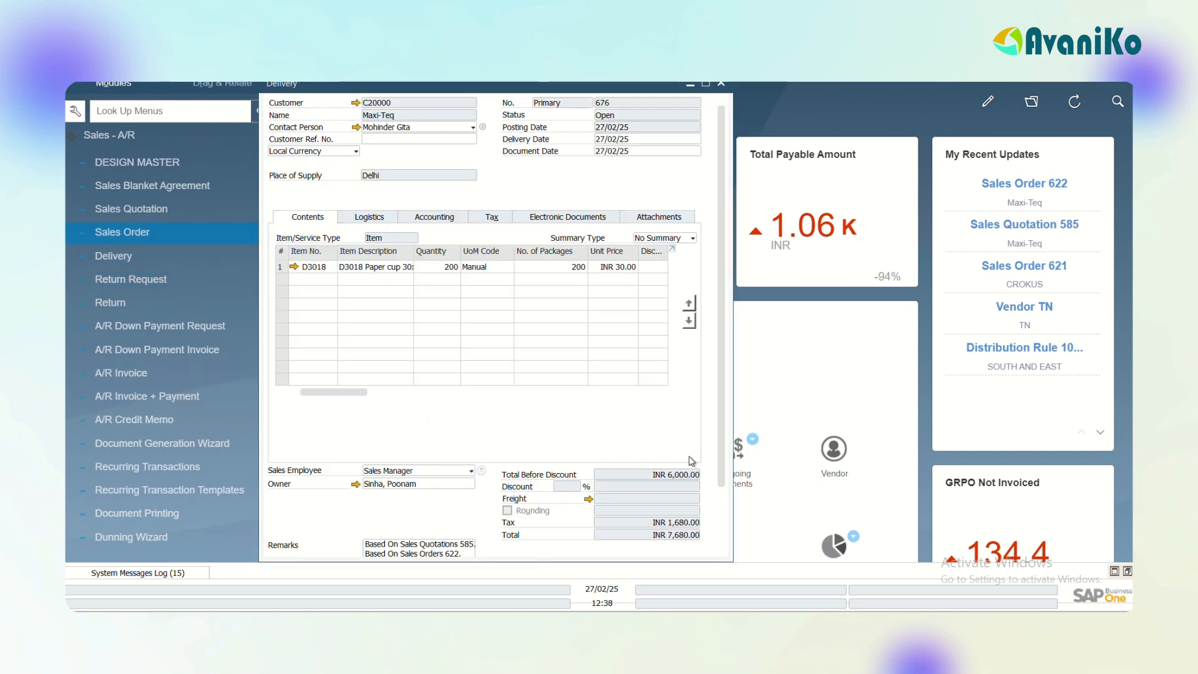
drag(728, 463, 727, 529)
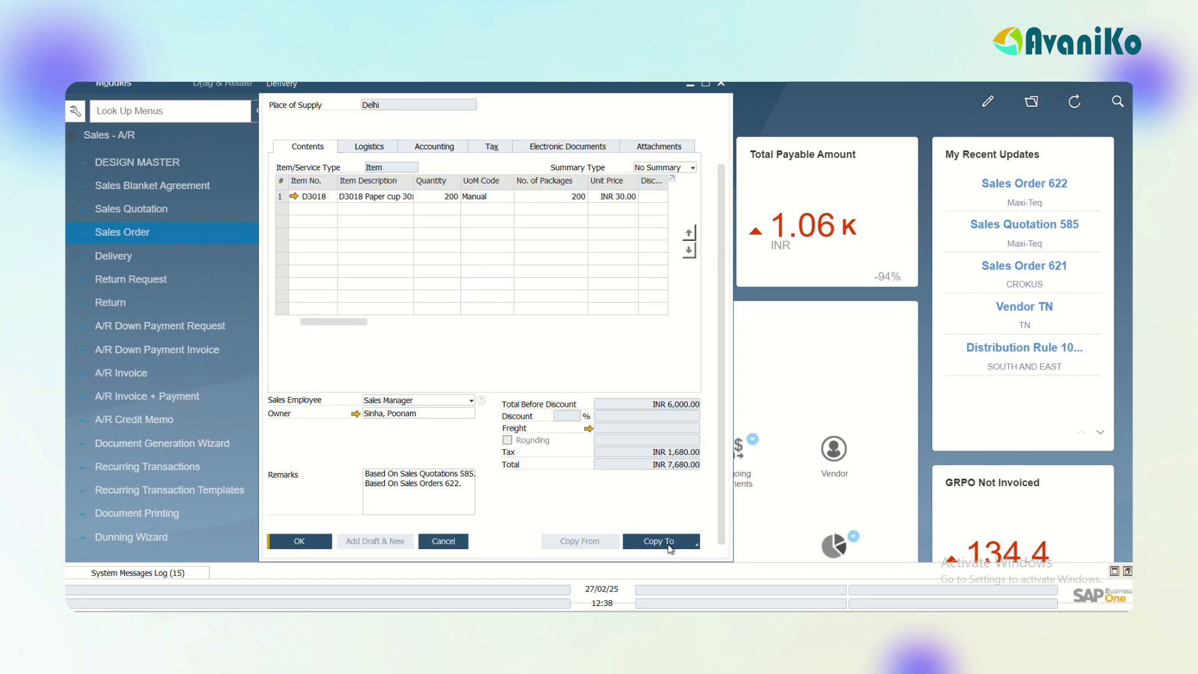
click(698, 539)
click(648, 518)
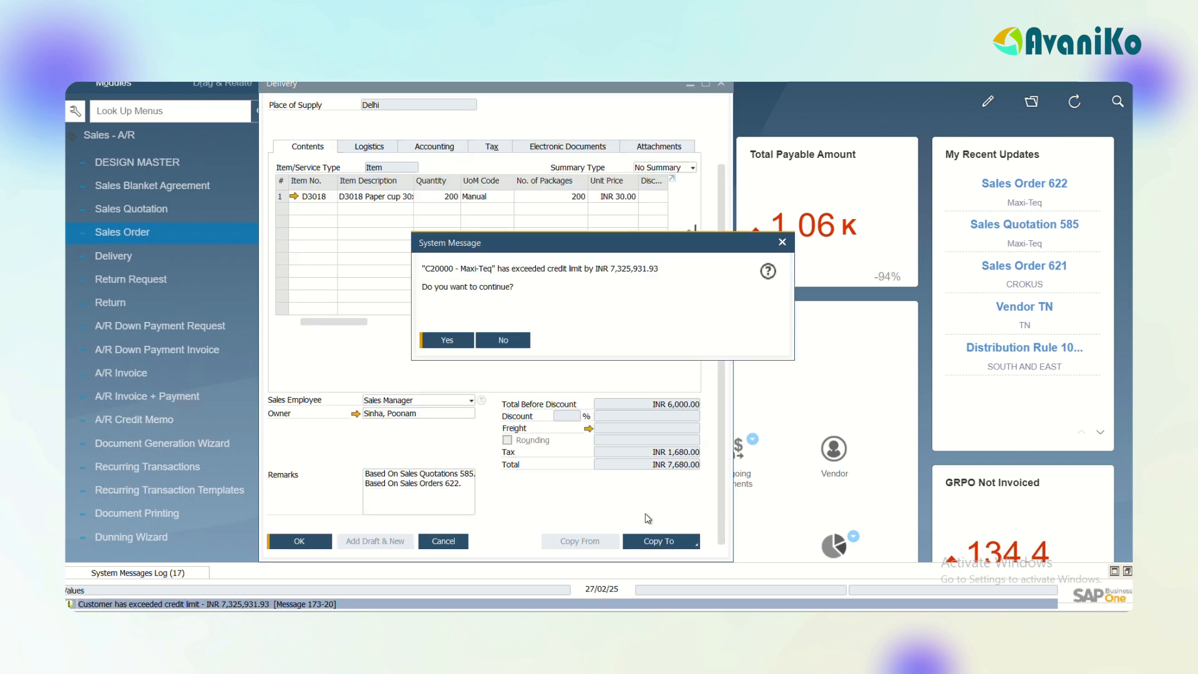
key(Return)
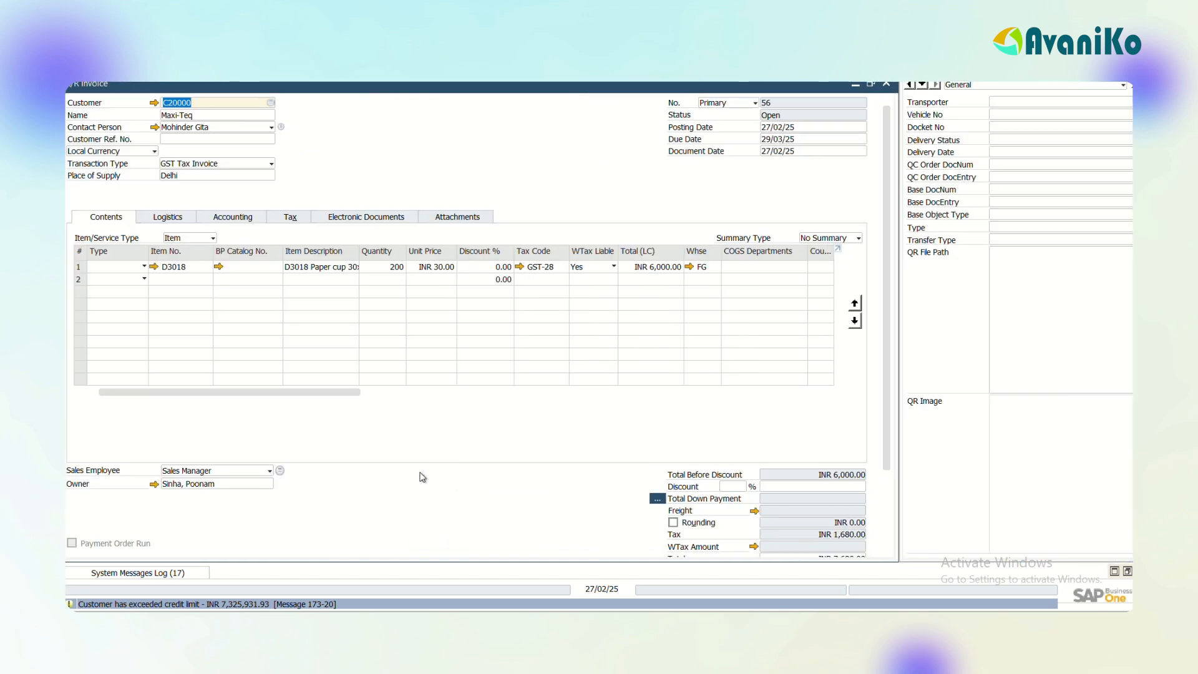
Step: Try to preview the A/R invoice's journal entry, dismissing the withholding tax prompt
drag(887, 263, 920, 201)
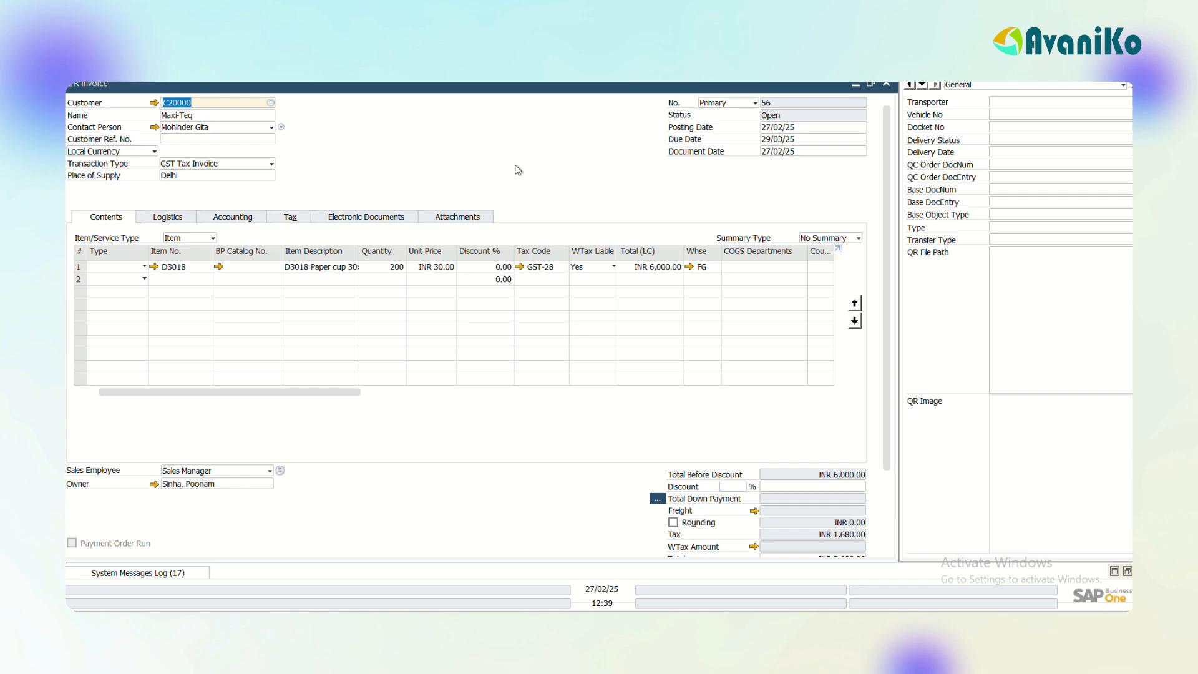
right_click(556, 165)
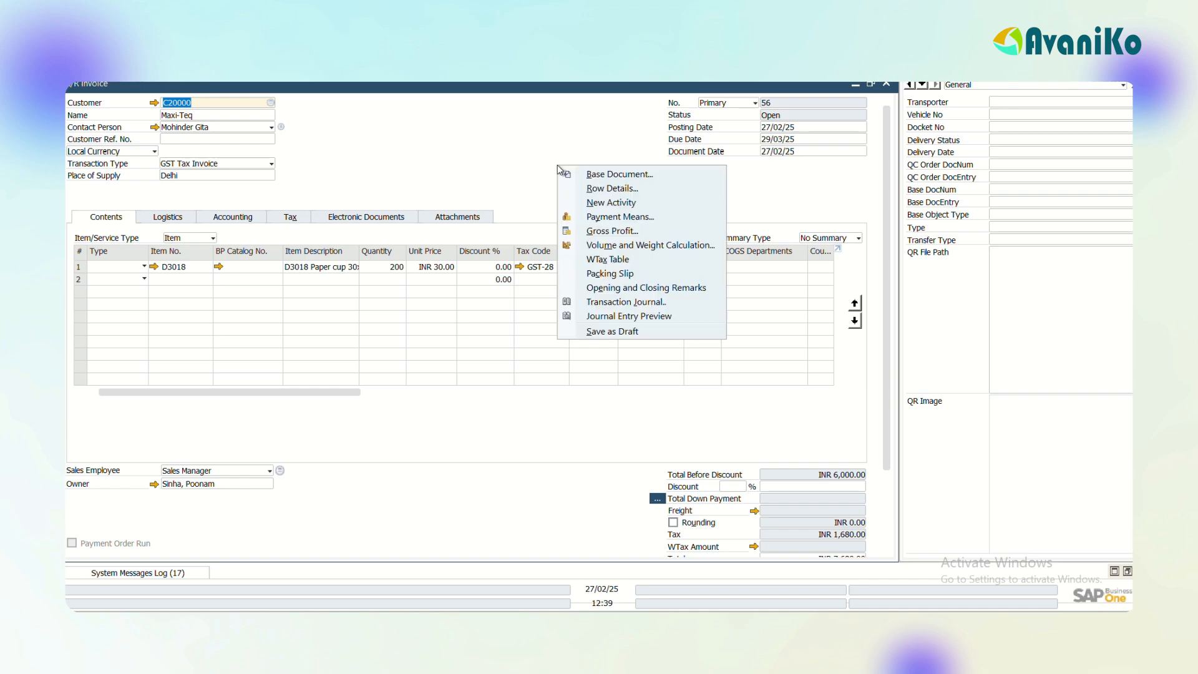
click(609, 318)
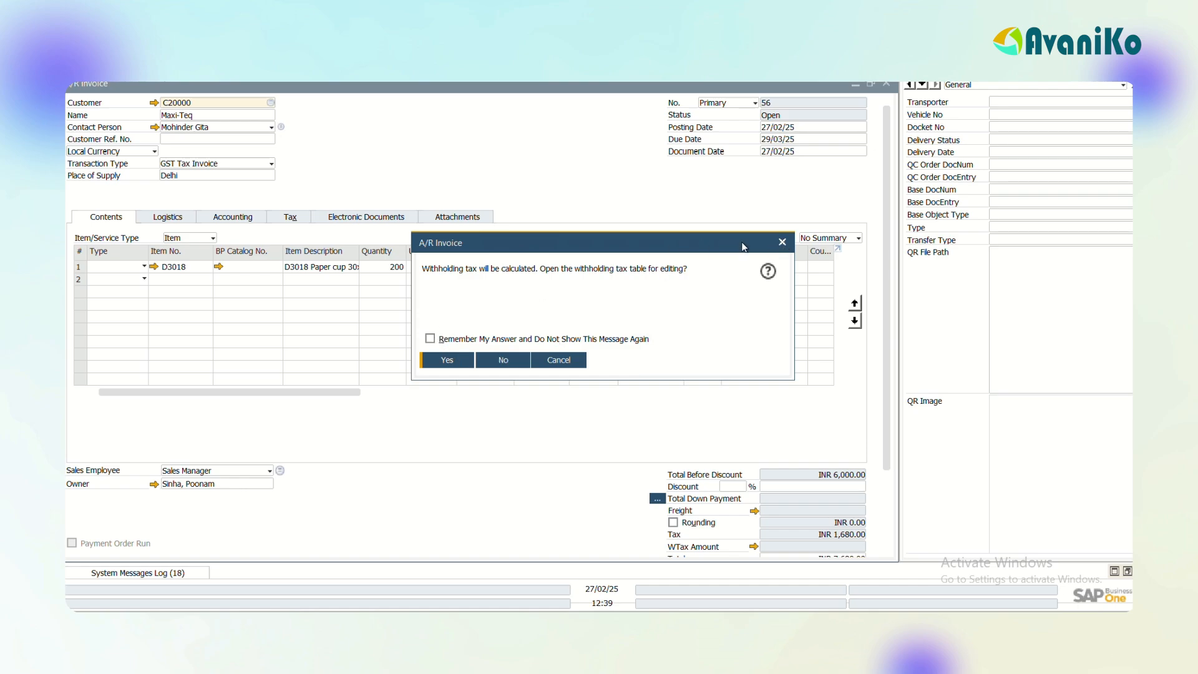
click(782, 244)
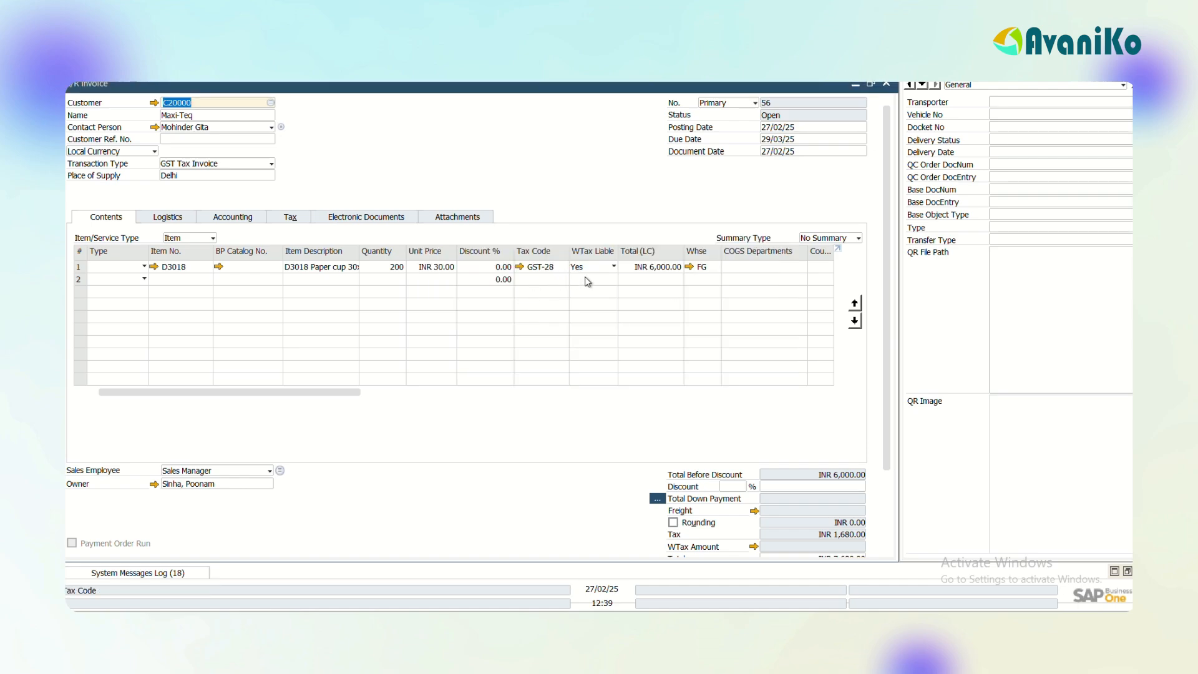
Step: Set WTax Liable to No on the D3018 row, preview the A/R invoice's journal entry past the withholding tax prompts, and close the preview
click(608, 270)
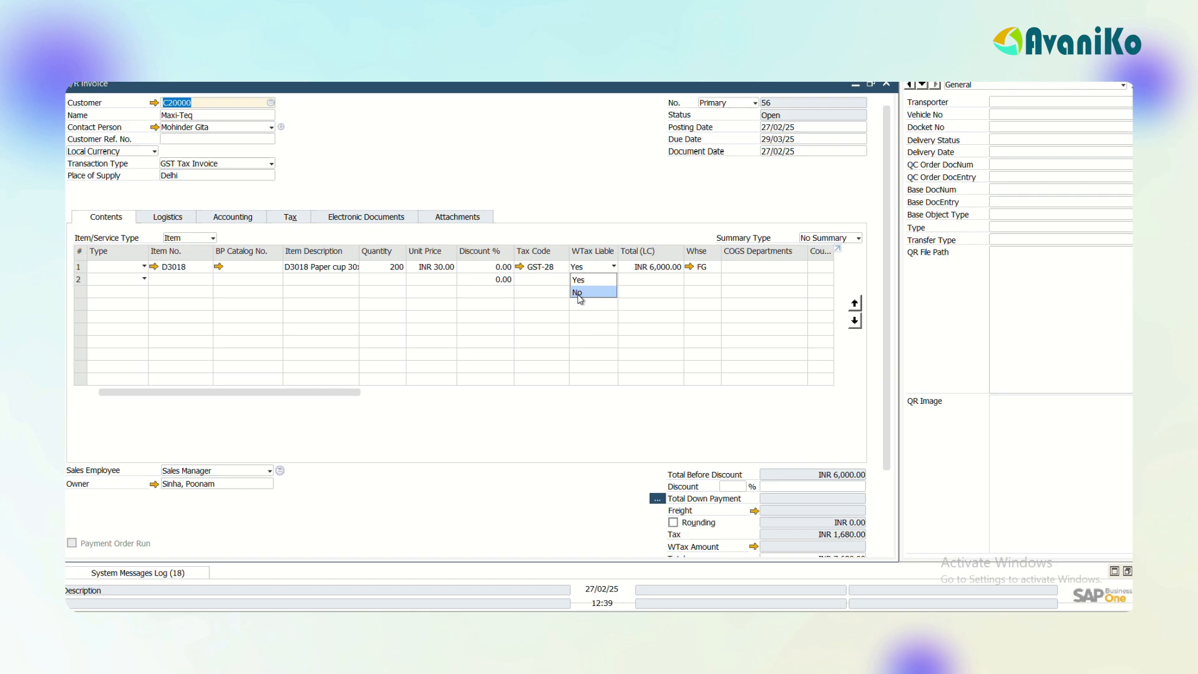
click(580, 294)
right_click(574, 156)
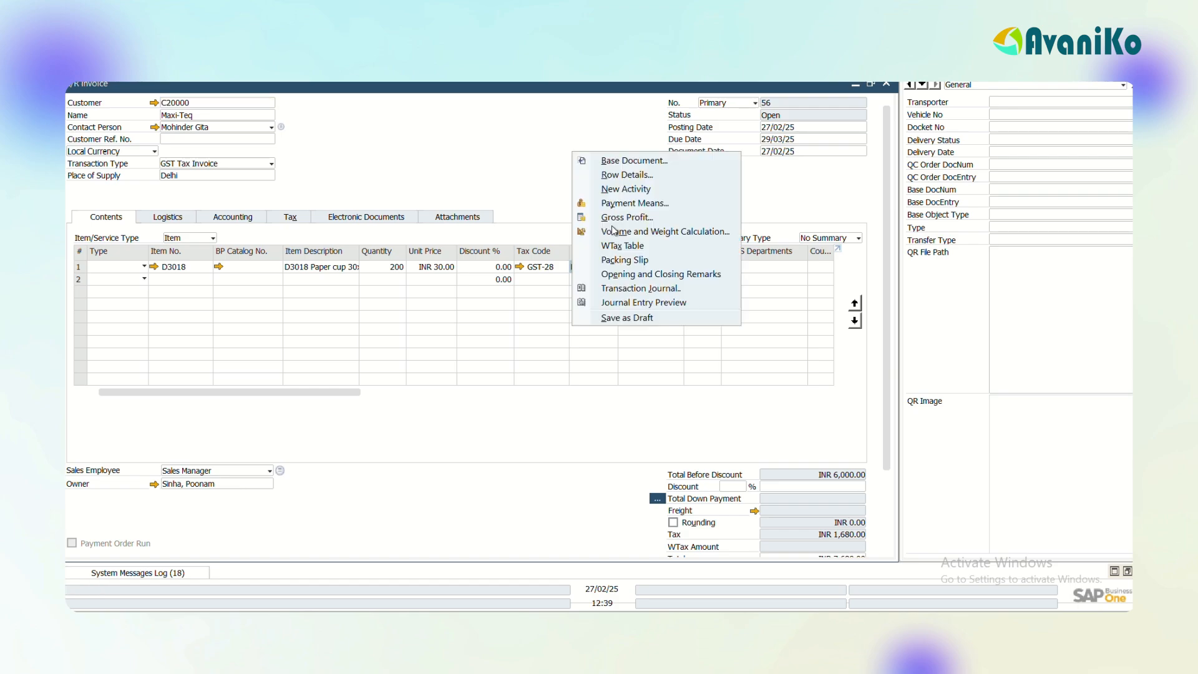
click(629, 303)
key(Return)
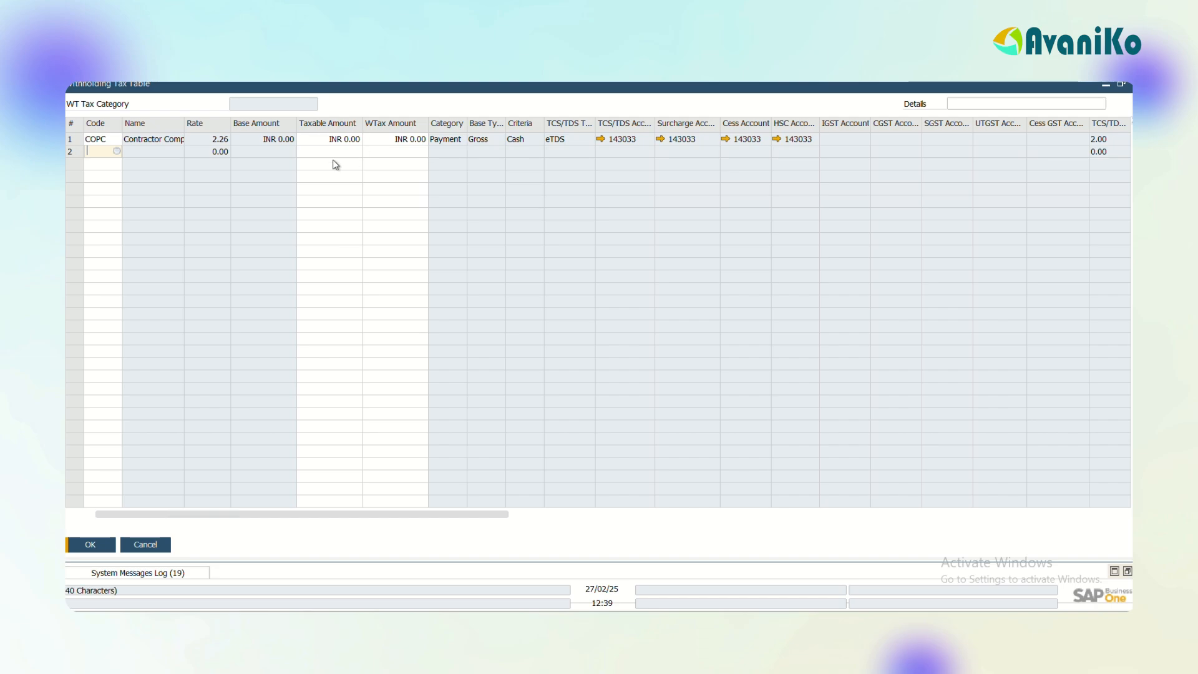
key(Return)
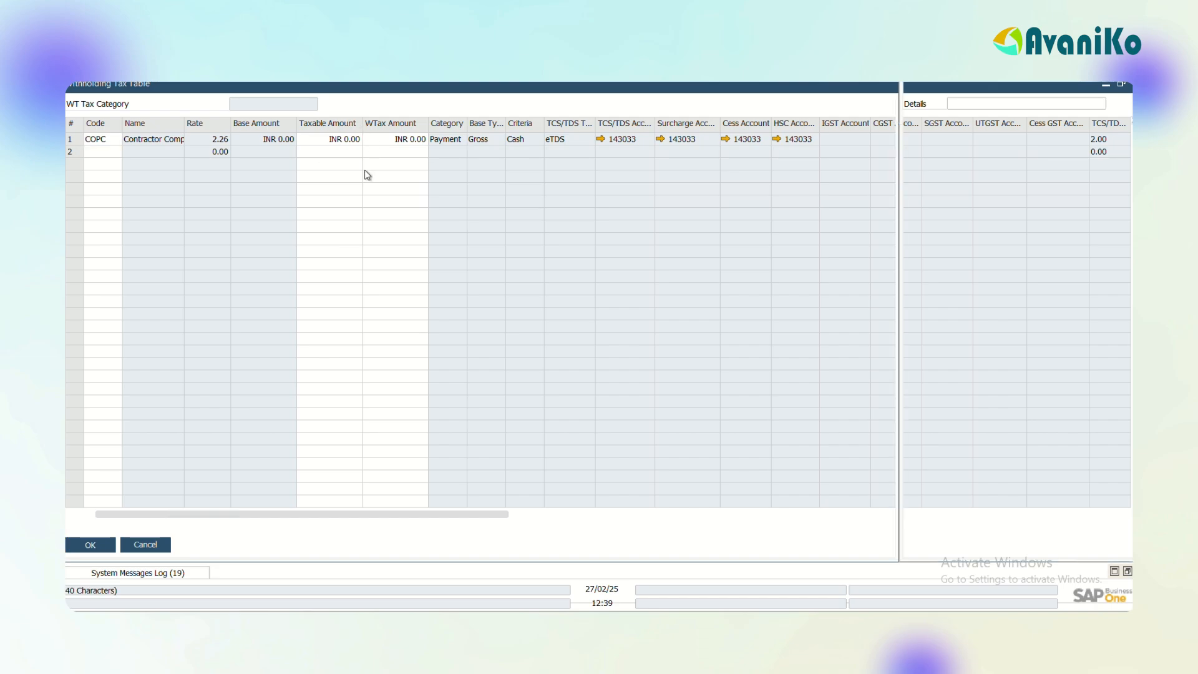
key(Return)
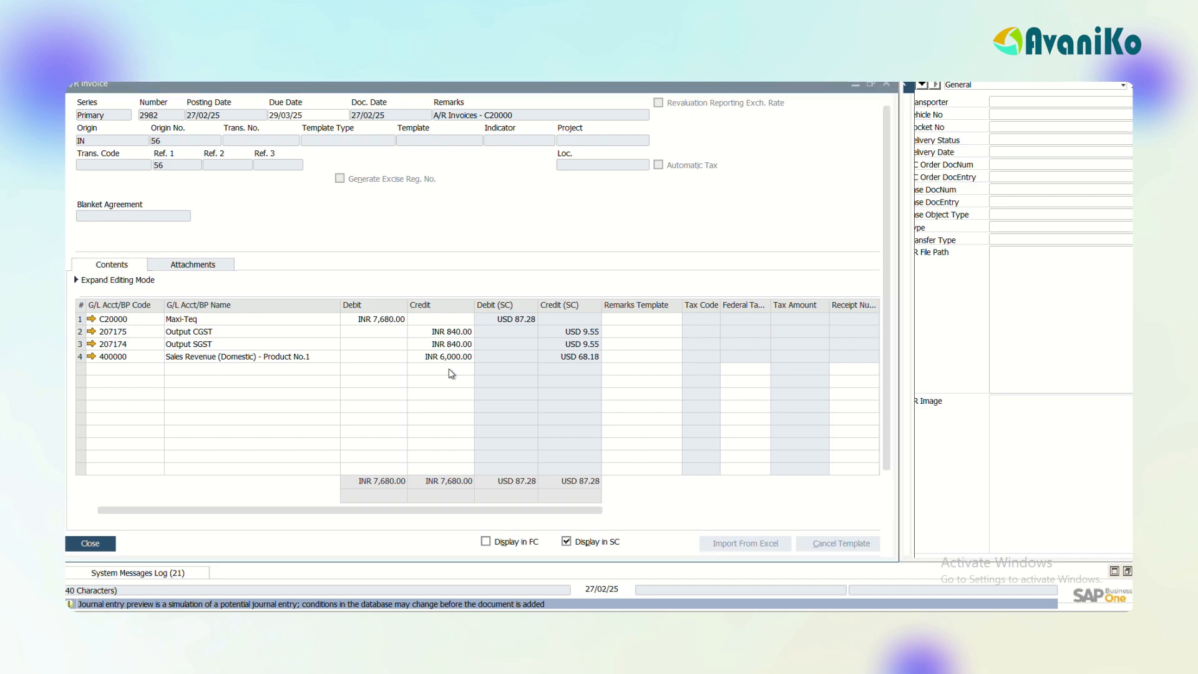
key(Escape)
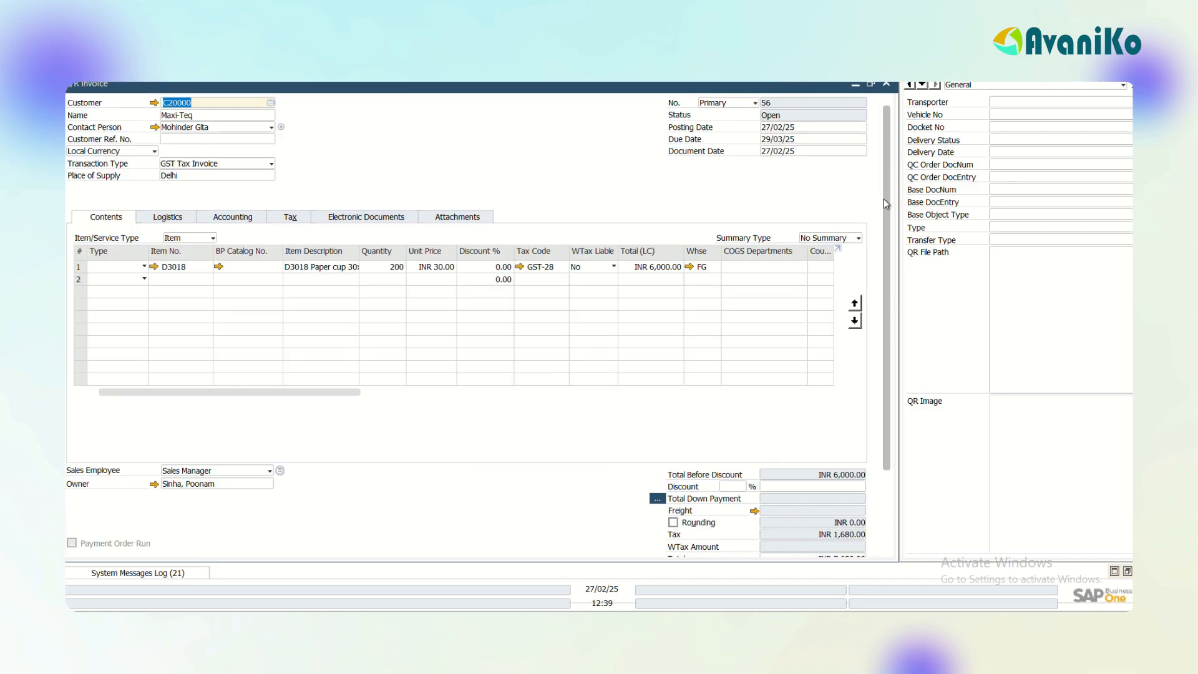
Step: Add the A/R invoice, passing the withholding tax table and accepting that the document cannot be changed once added
scroll(883, 198, down, 3)
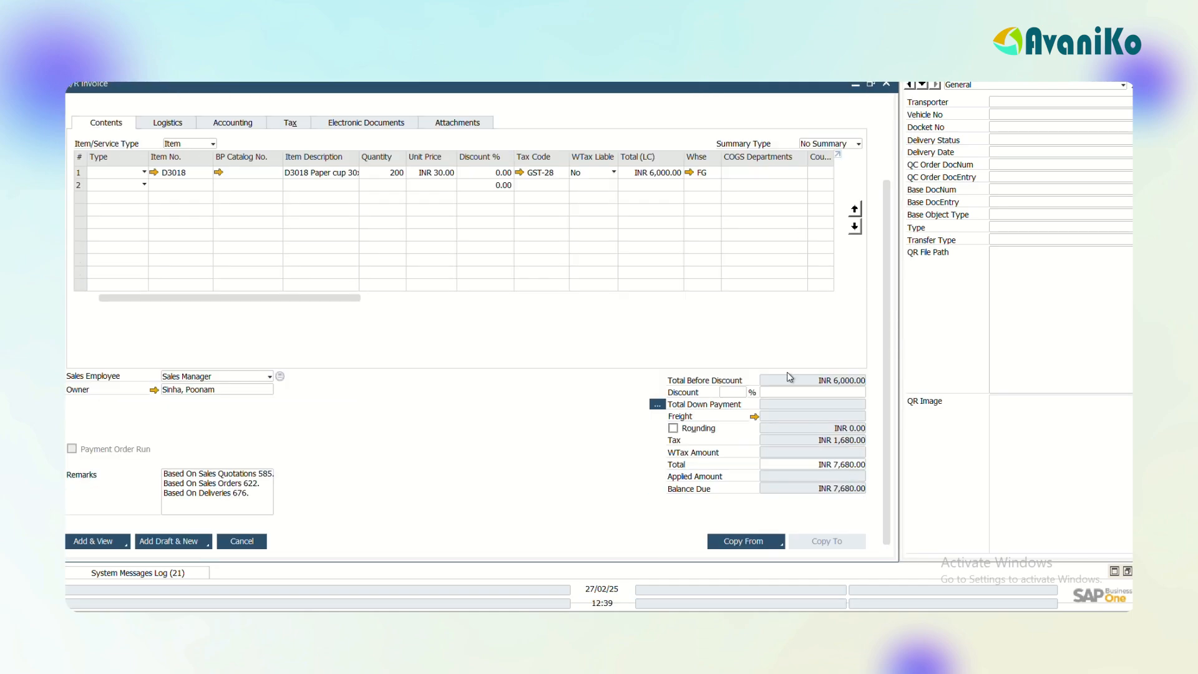
click(101, 542)
key(Return)
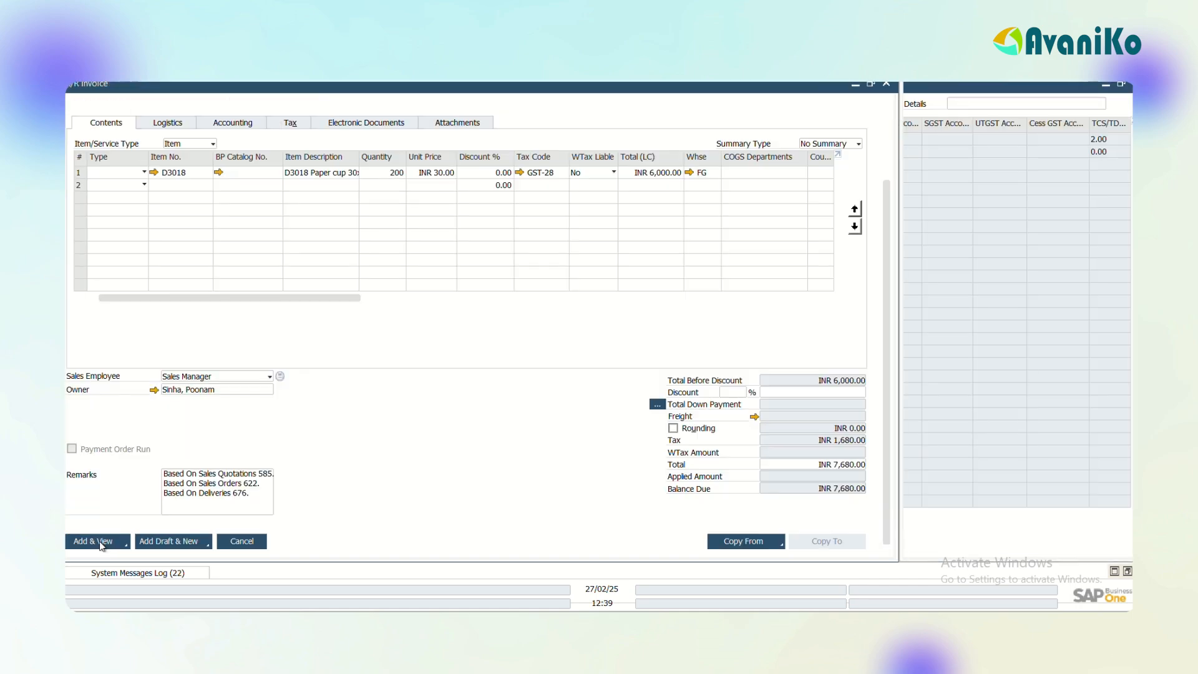
key(Return)
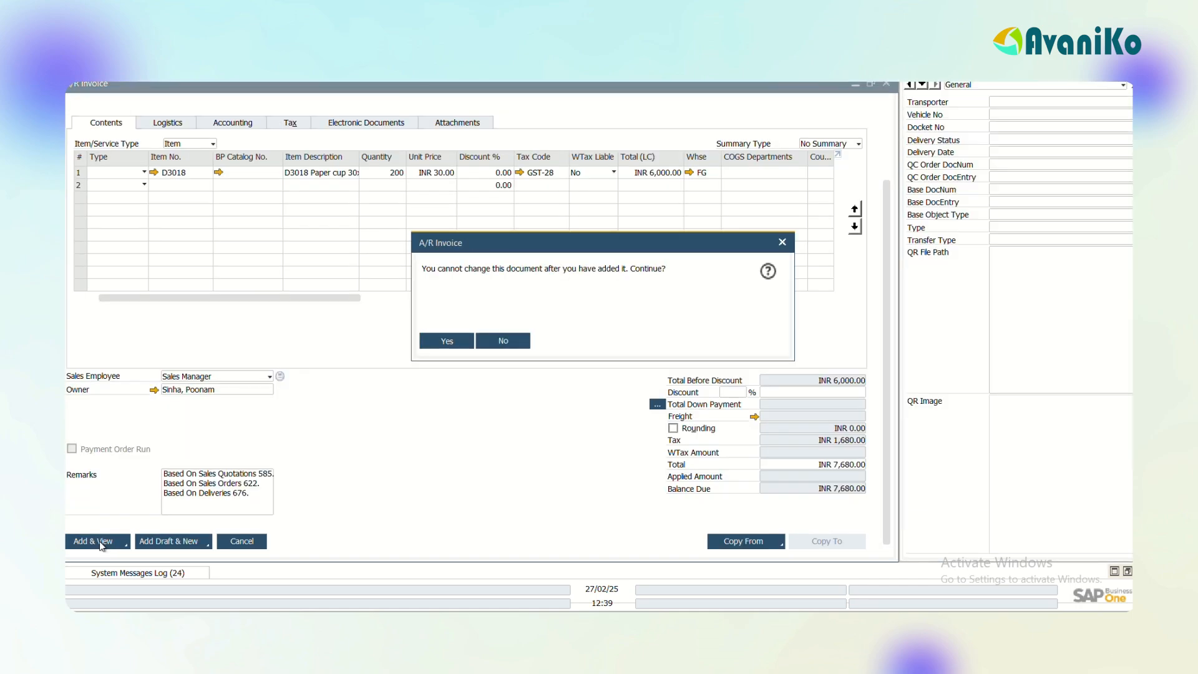
key(Return)
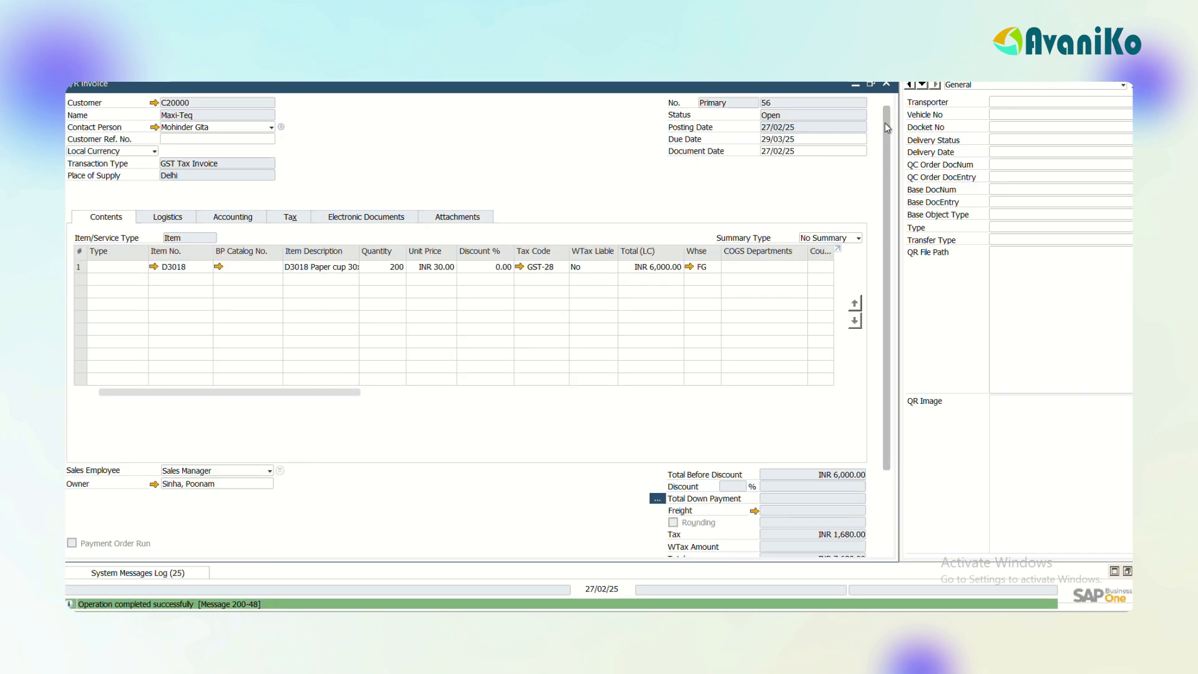
Step: Copy the saved Maxi-Teq invoice to an A/R credit memo and set the D3018 quantity to 30
mouse_move(884, 122)
mouse_down()
mouse_move(885, 276)
mouse_move(901, 115)
mouse_up()
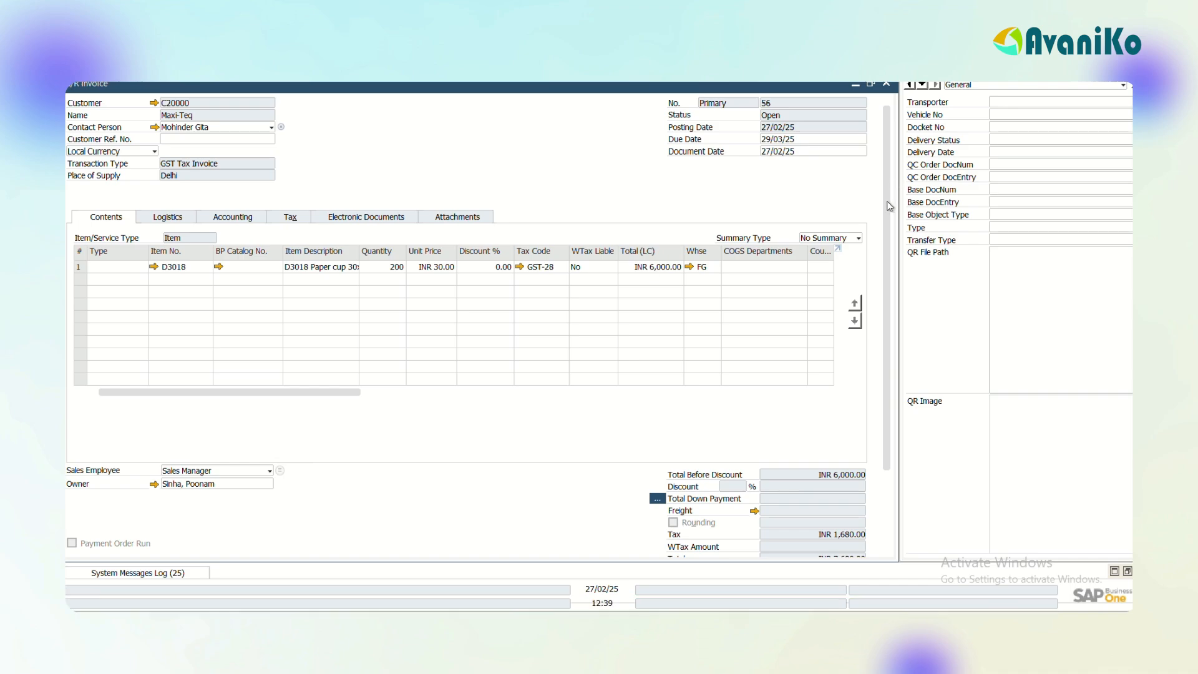
drag(889, 206, 871, 341)
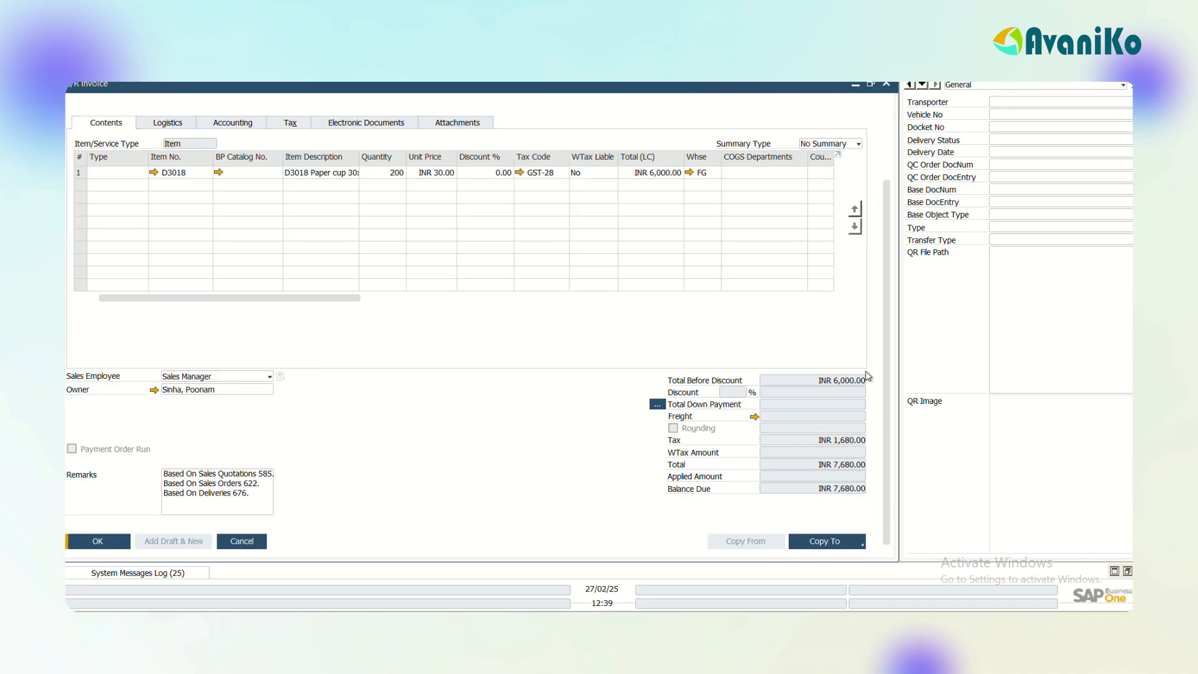
click(822, 543)
click(819, 528)
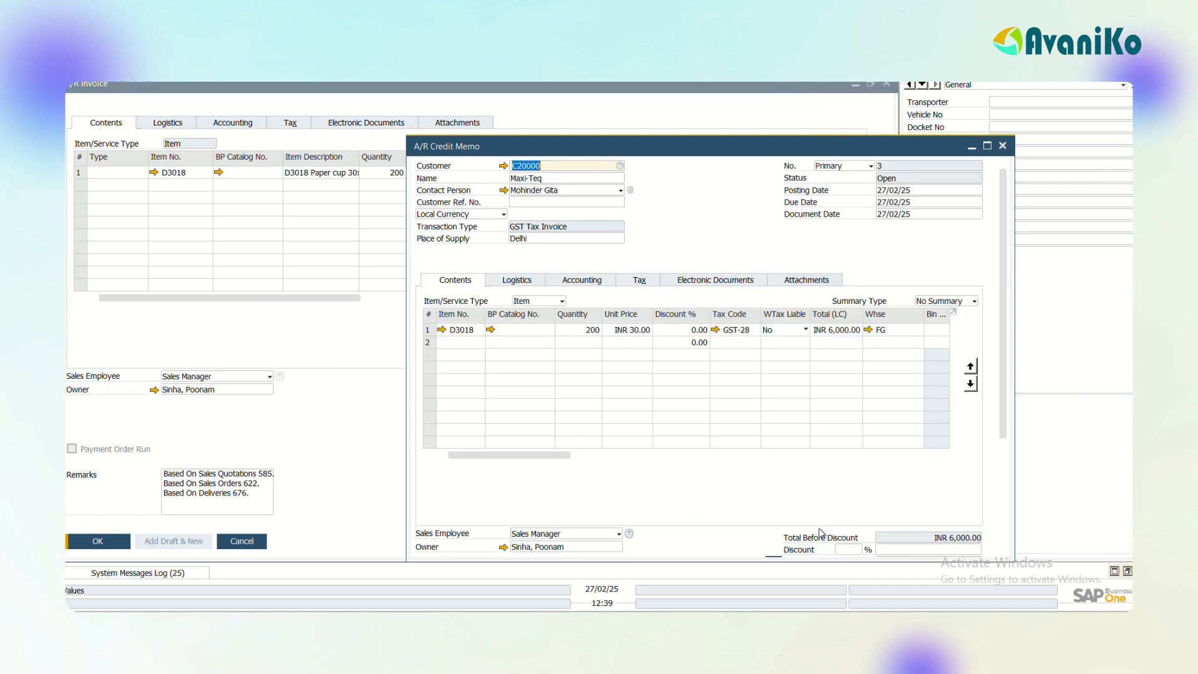
click(575, 332)
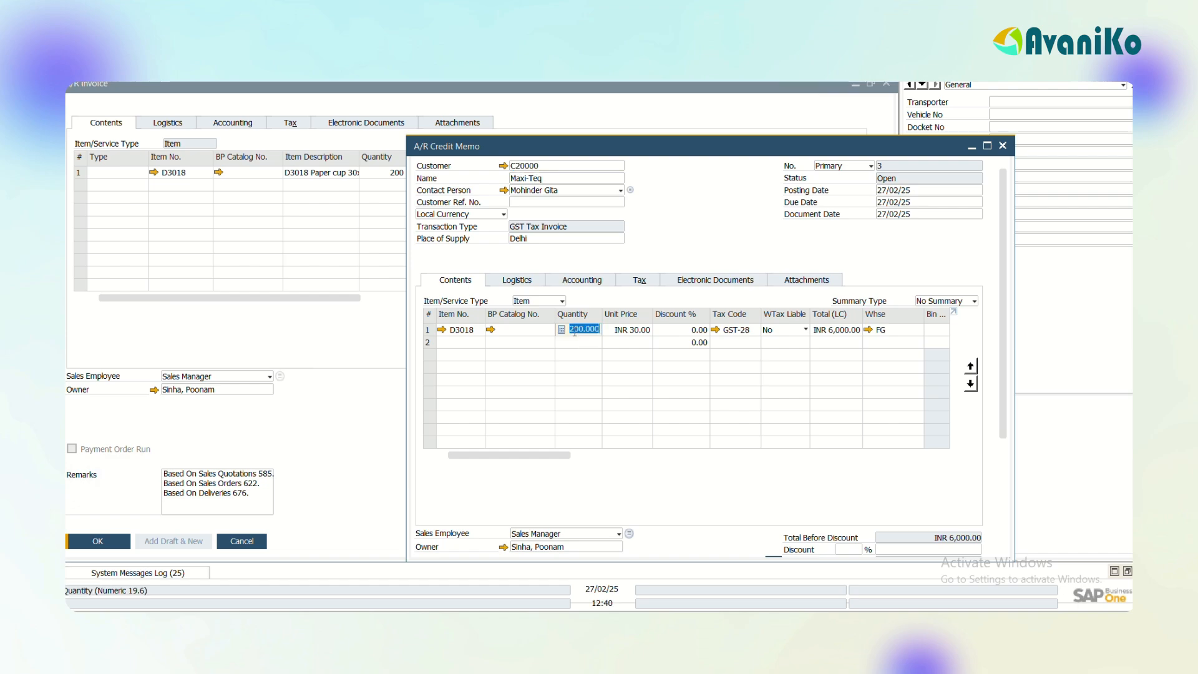
text(30)
key(Tab)
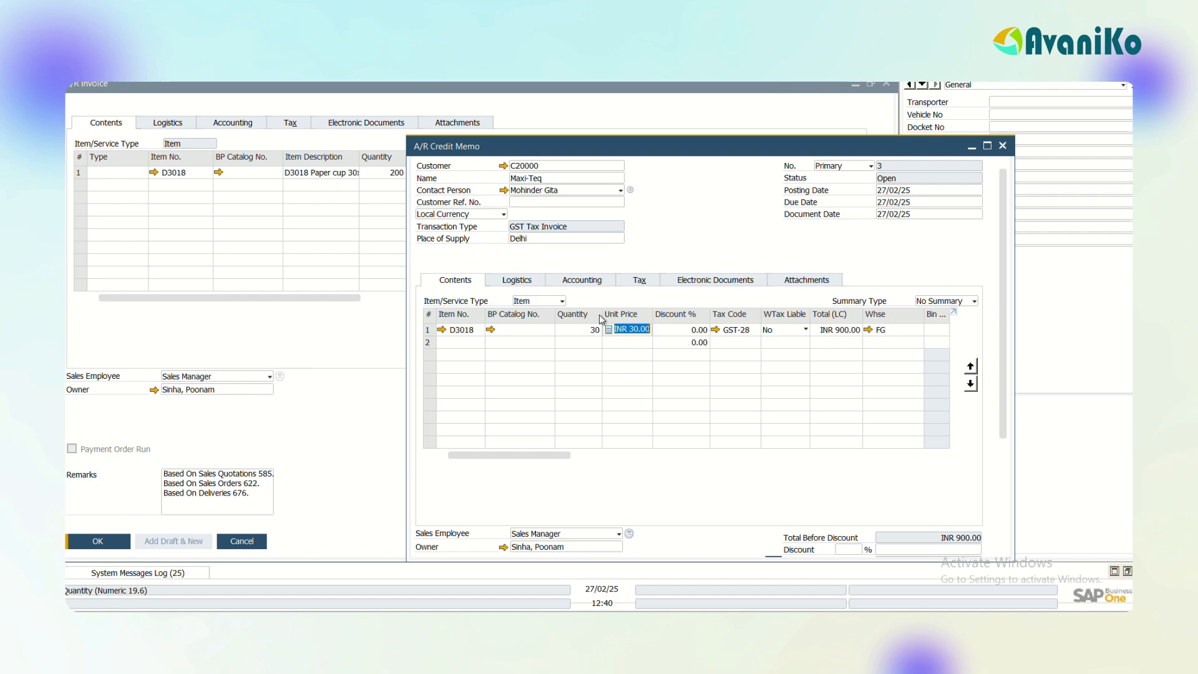
Step: Try to preview the credit memo's journal entry and assign G/L account 400000, Sales Revenue (Domestic) - Product No.1, to the D3018 row
drag(1003, 299, 1017, 453)
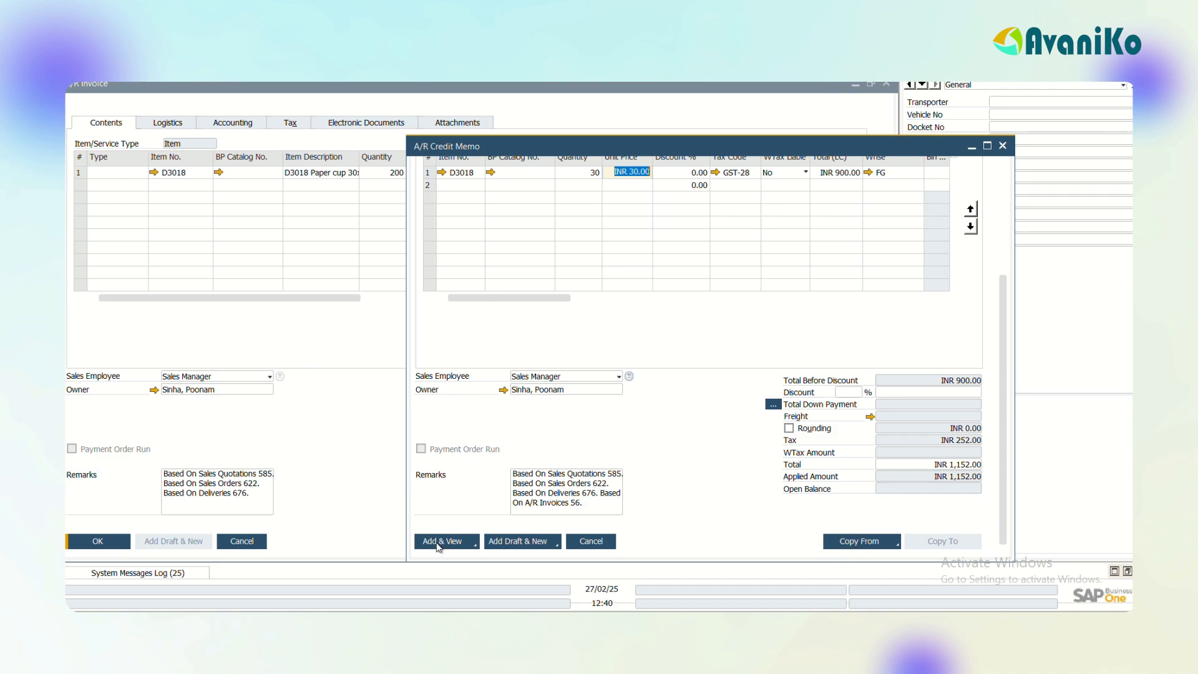
right_click(677, 384)
click(738, 501)
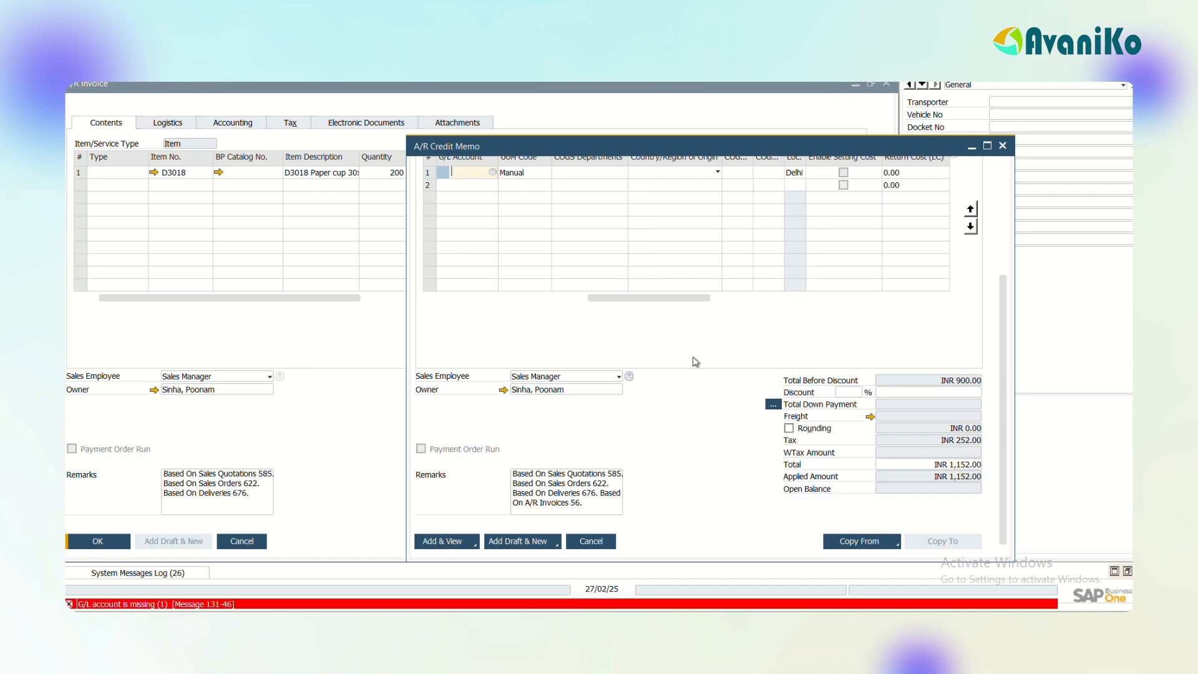
key(Tab)
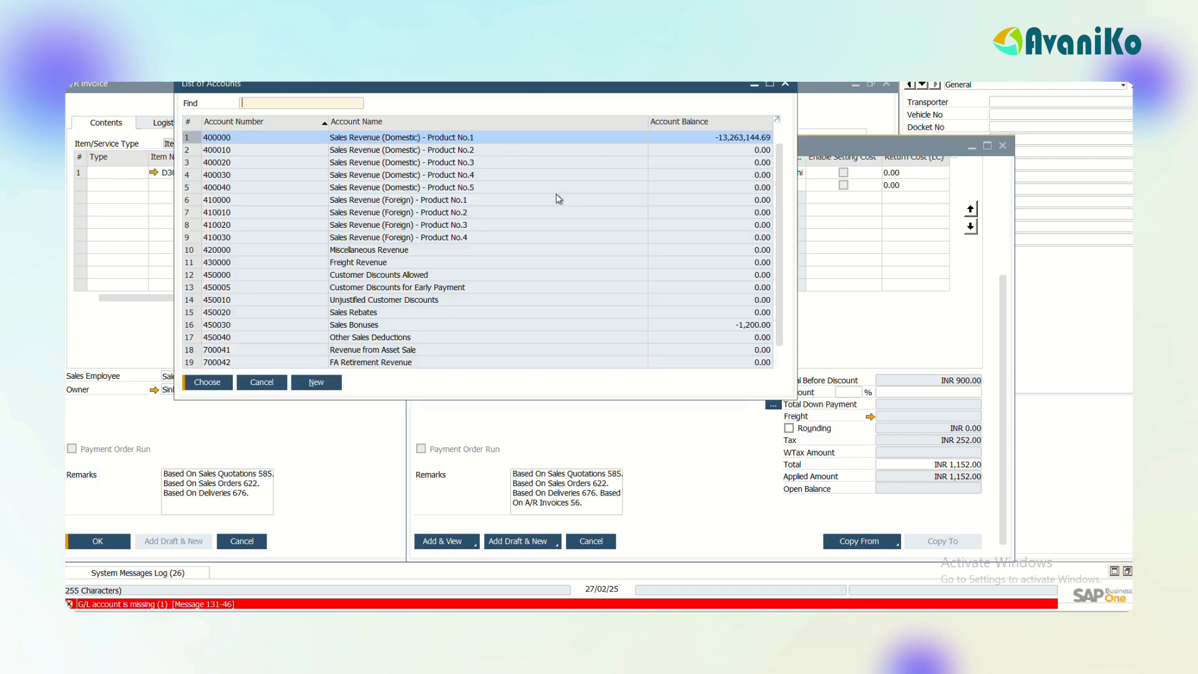
key(Return)
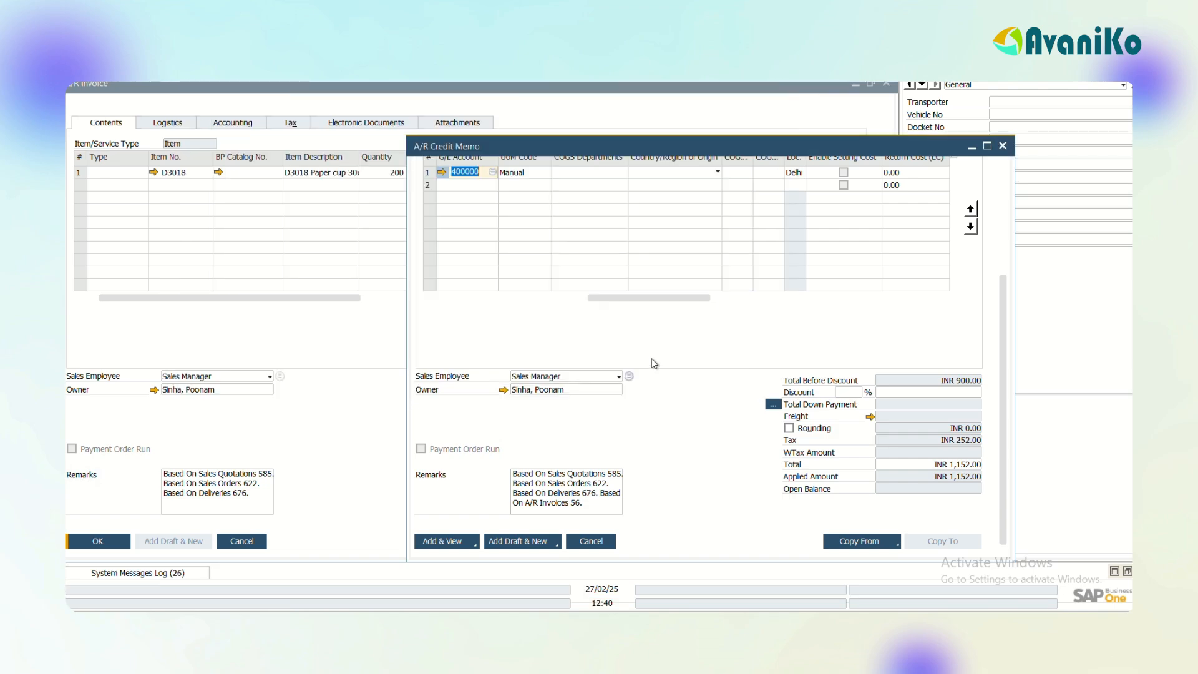
Step: Retry the journal entry preview and auto-select the Haldiram batch for the credit memo's 30 units of D3018
right_click(662, 353)
click(725, 475)
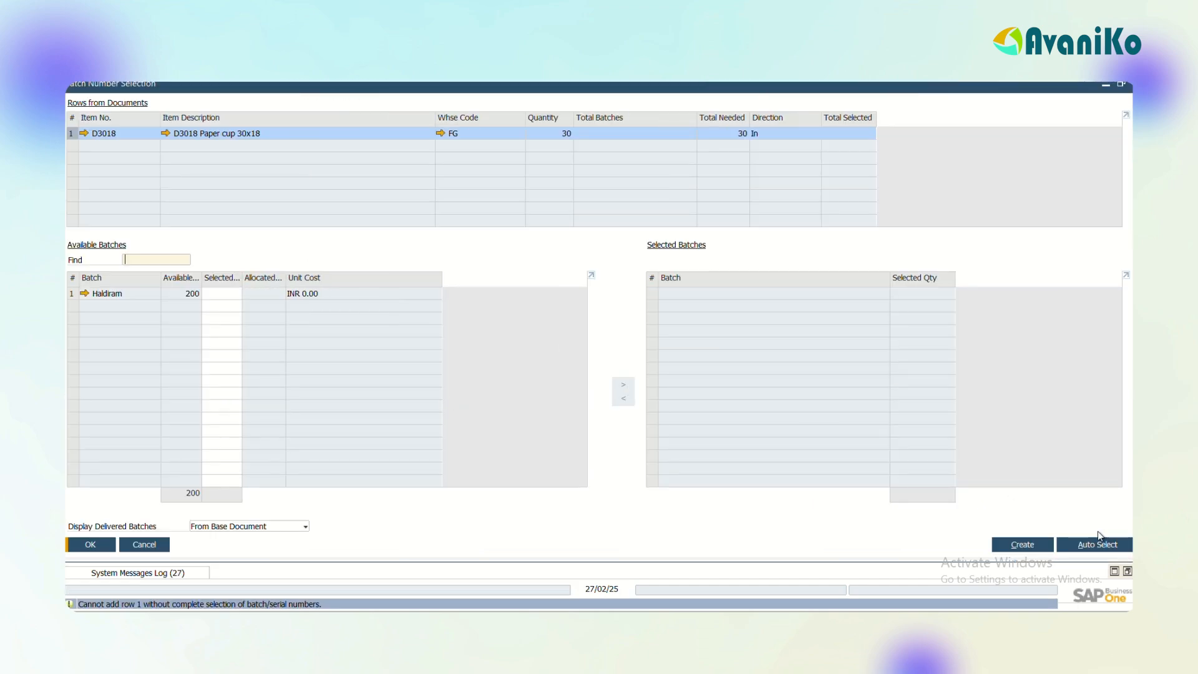
click(1095, 547)
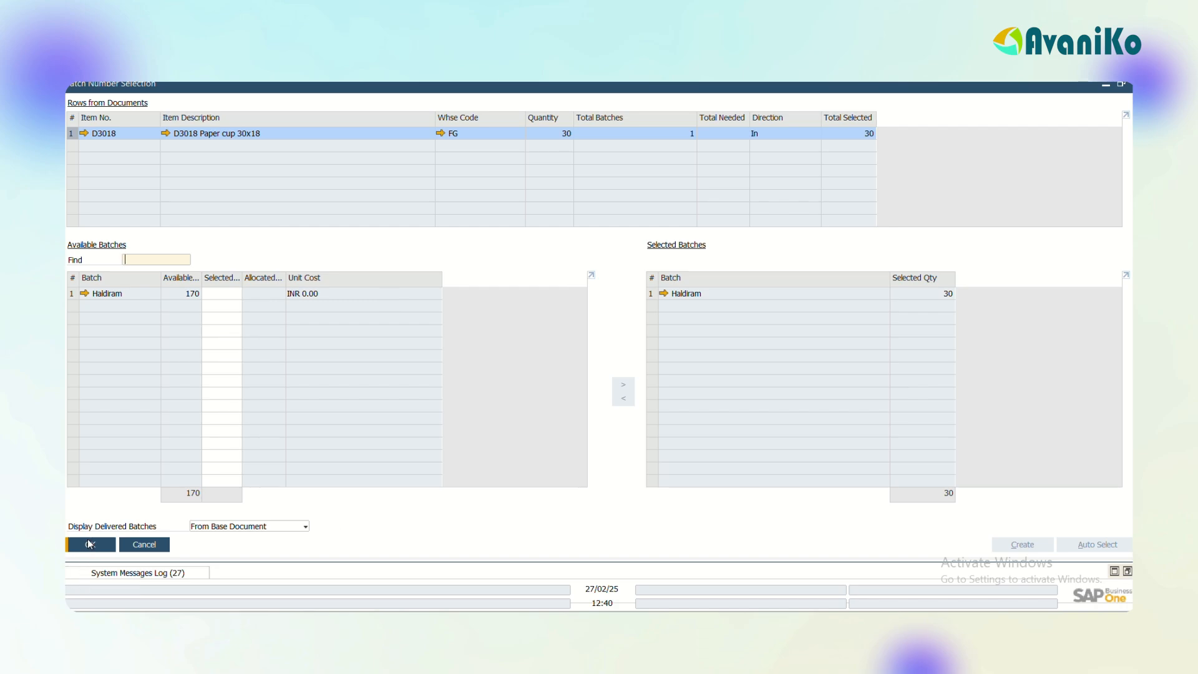
click(88, 543)
Step: Preview the credit memo's journal entry to examine its debit and credit postings, and close the preview
right_click(559, 367)
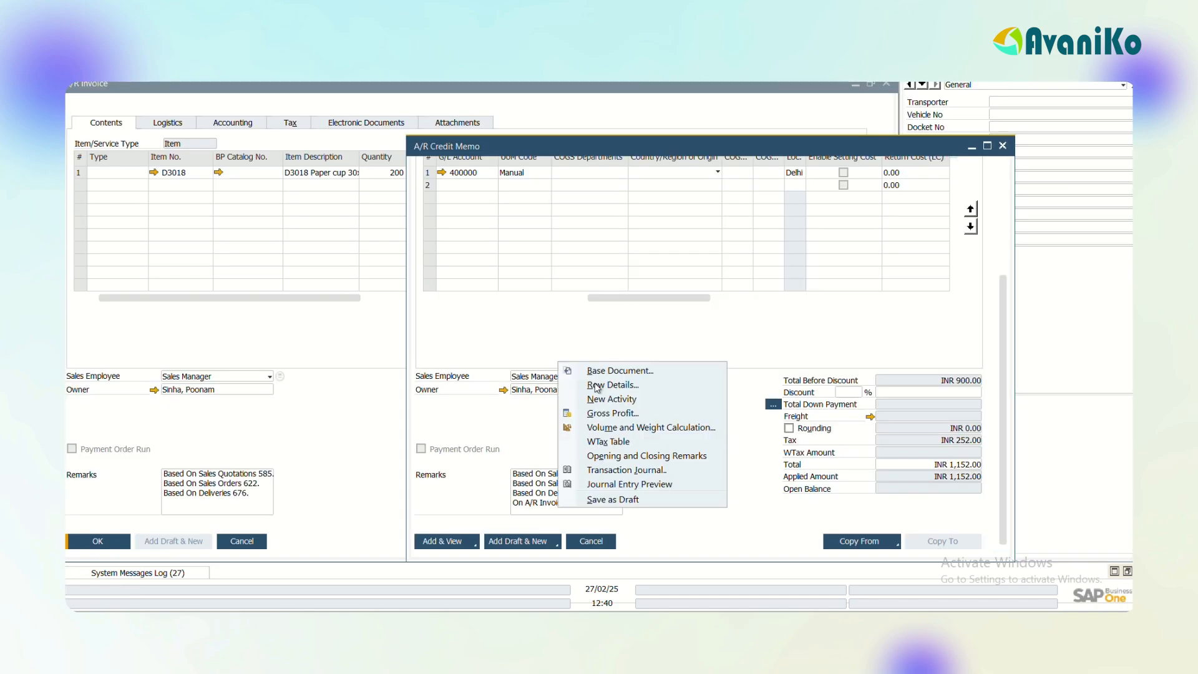
click(648, 484)
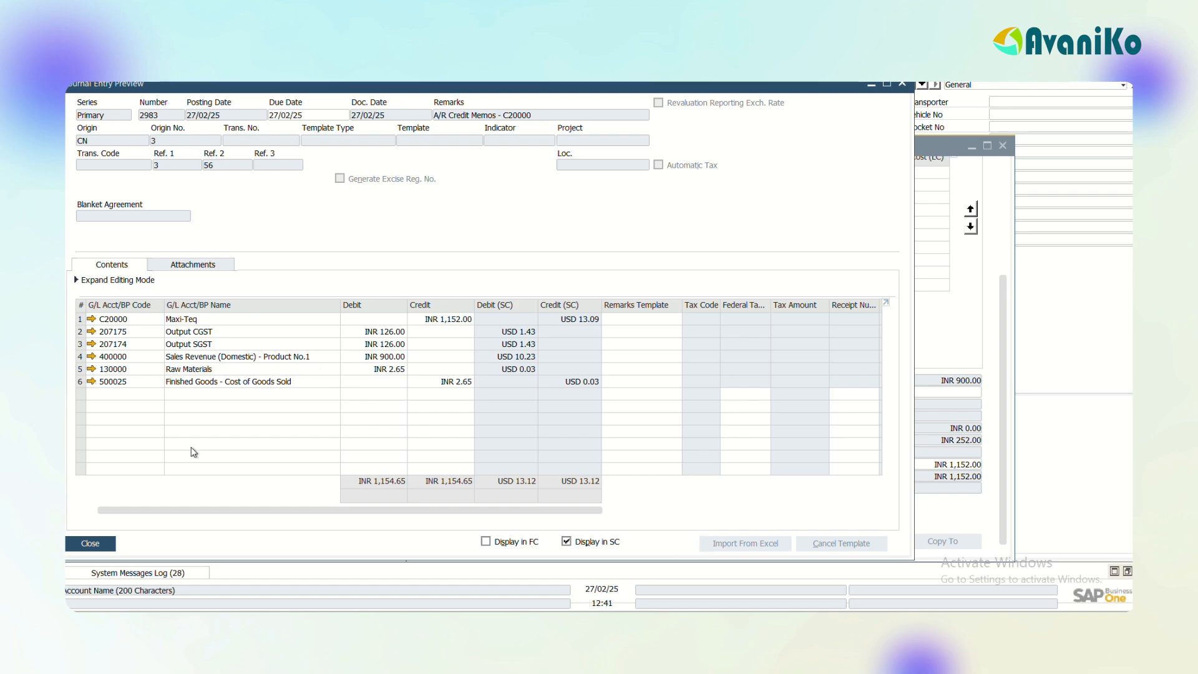
click(91, 548)
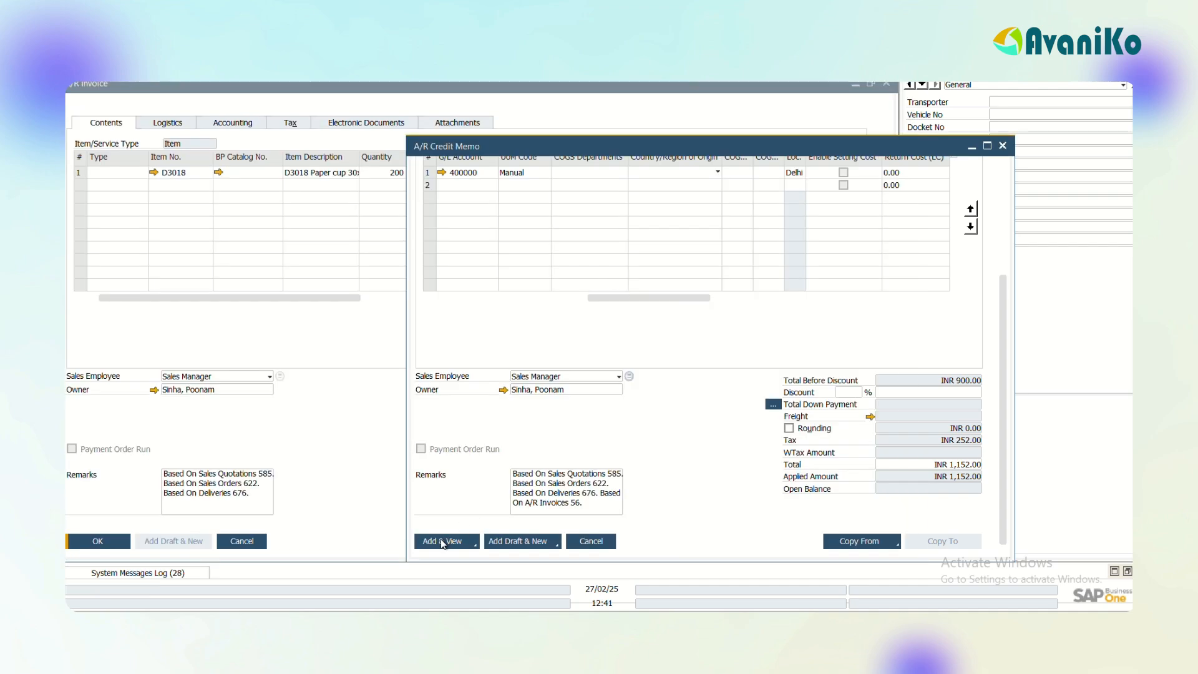
Step: Add the A/R credit memo, accept the confirmation prompt, and close the saved document
click(442, 542)
key(Return)
click(441, 541)
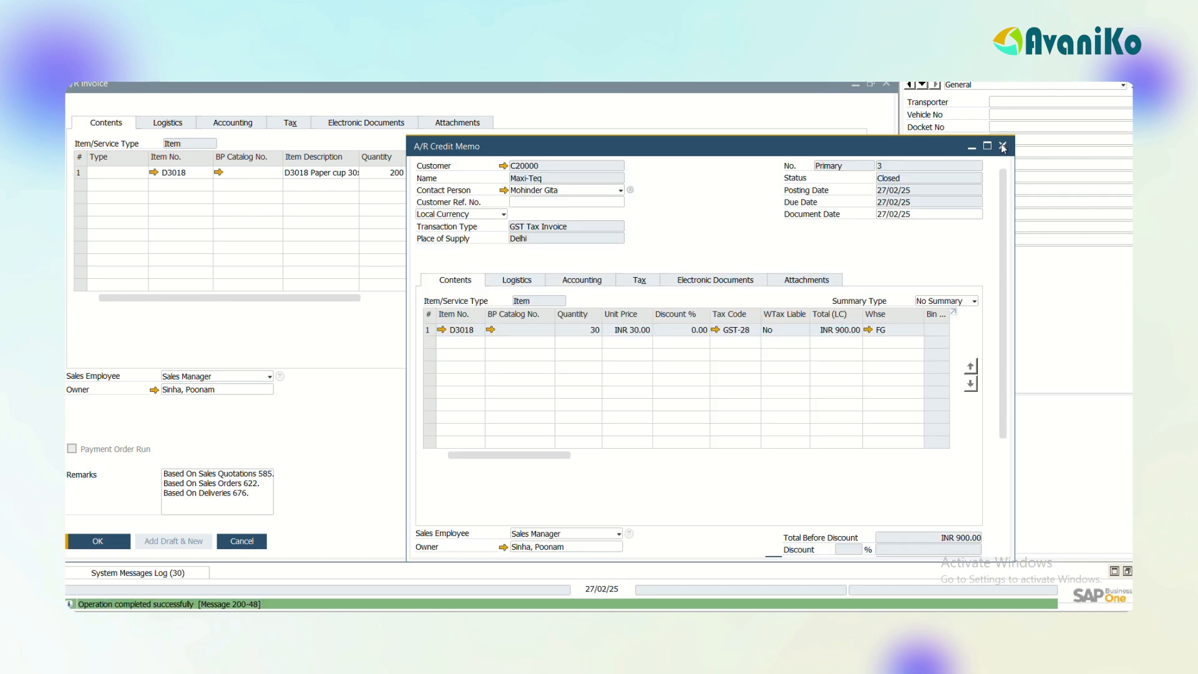
click(1002, 146)
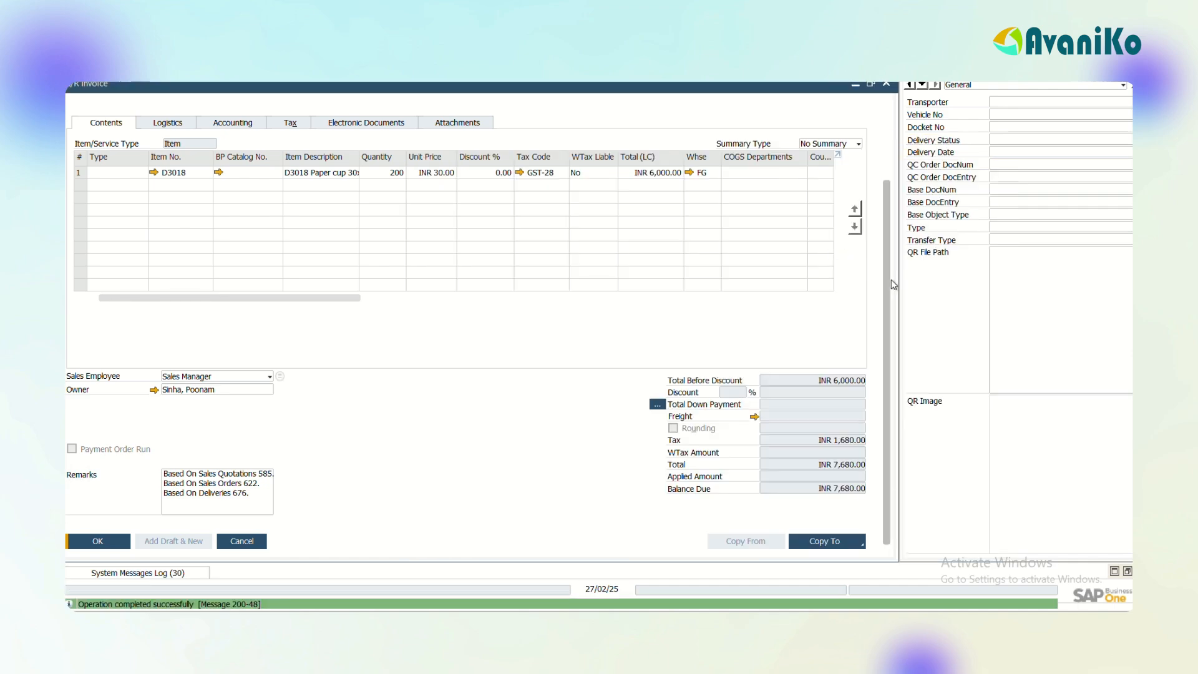
Step: Review the saved Maxi-Teq invoice's totals and start a new A/R invoice for the customer Parameter Technology
drag(888, 278, 905, 166)
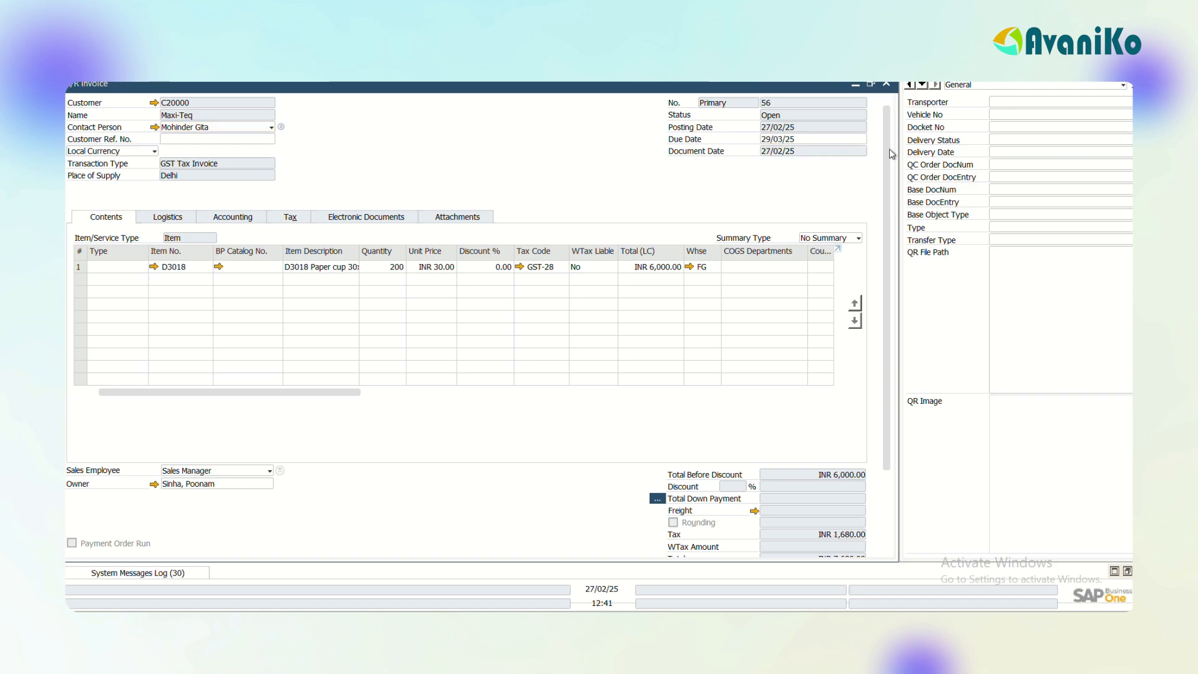
drag(887, 164, 891, 260)
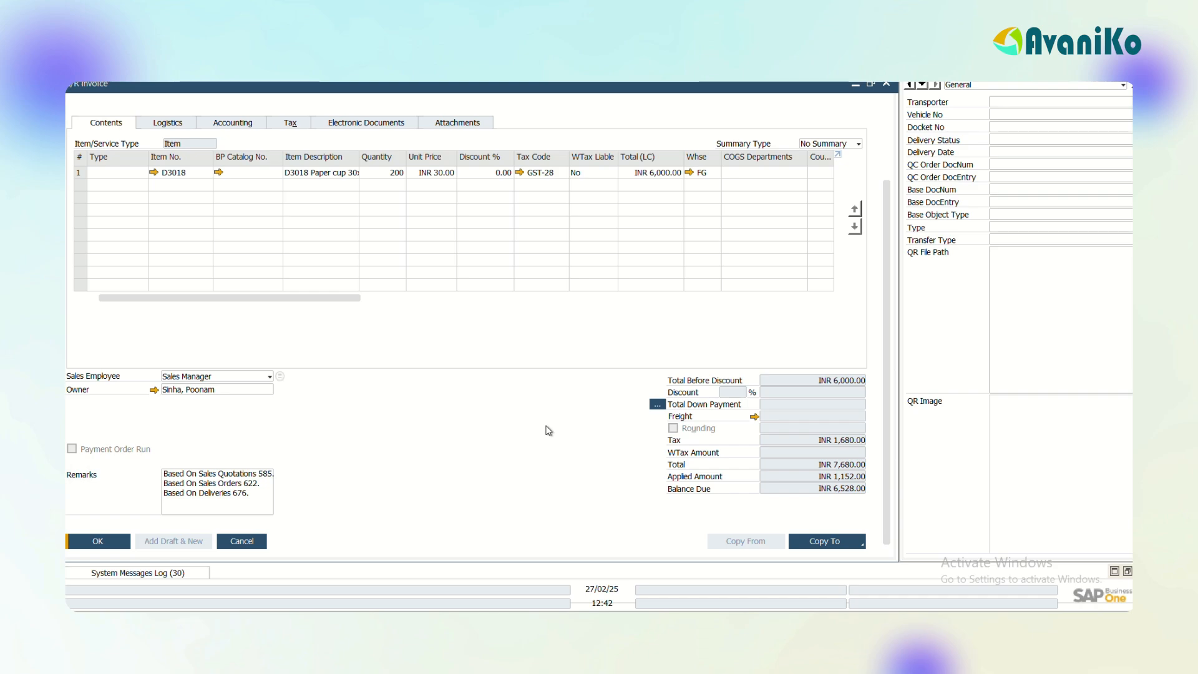
drag(893, 304, 896, 145)
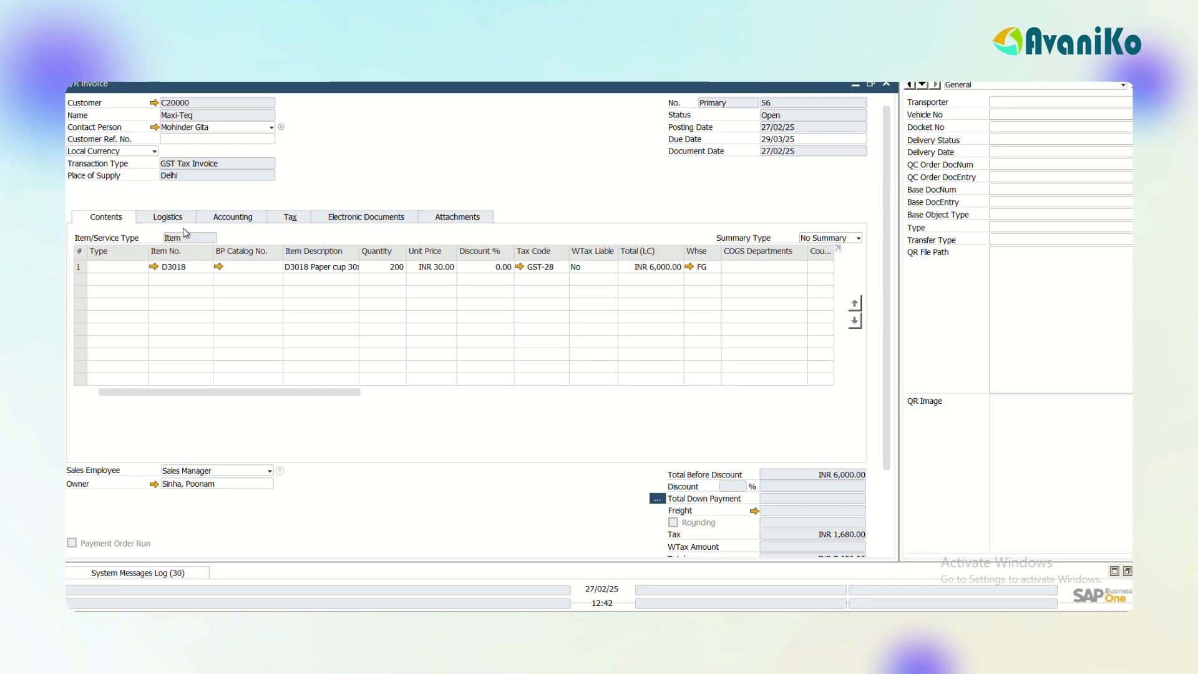
key(ctrl+a)
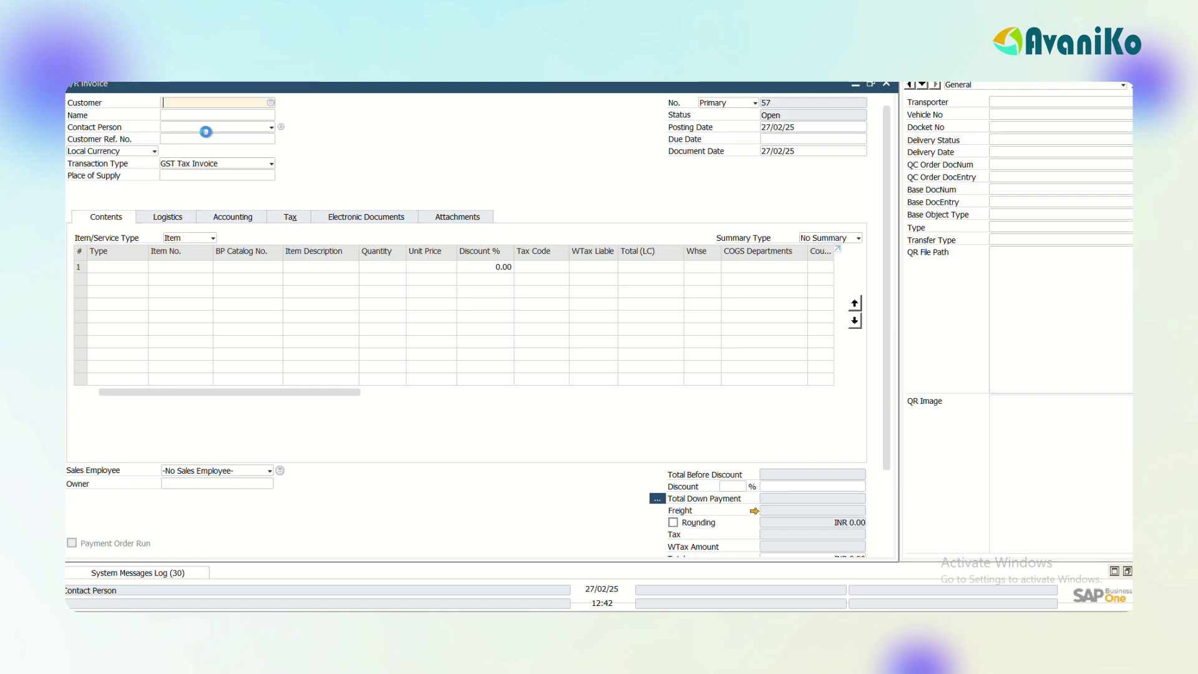
key(Tab)
key(Return)
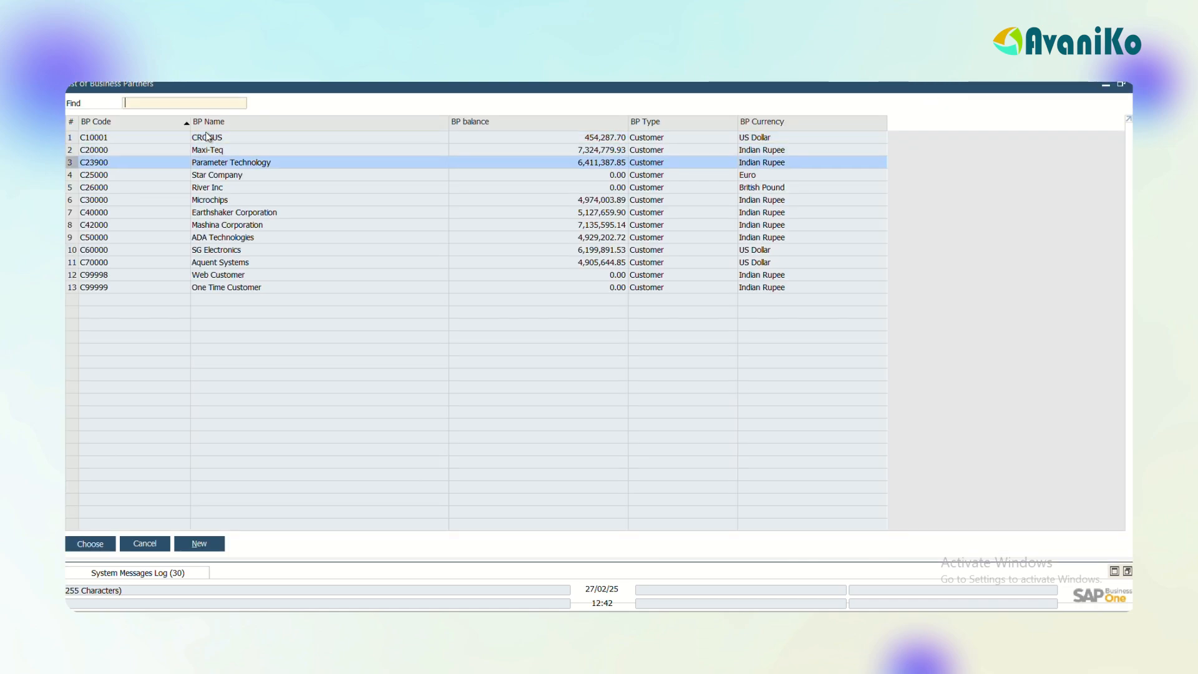
key(Return)
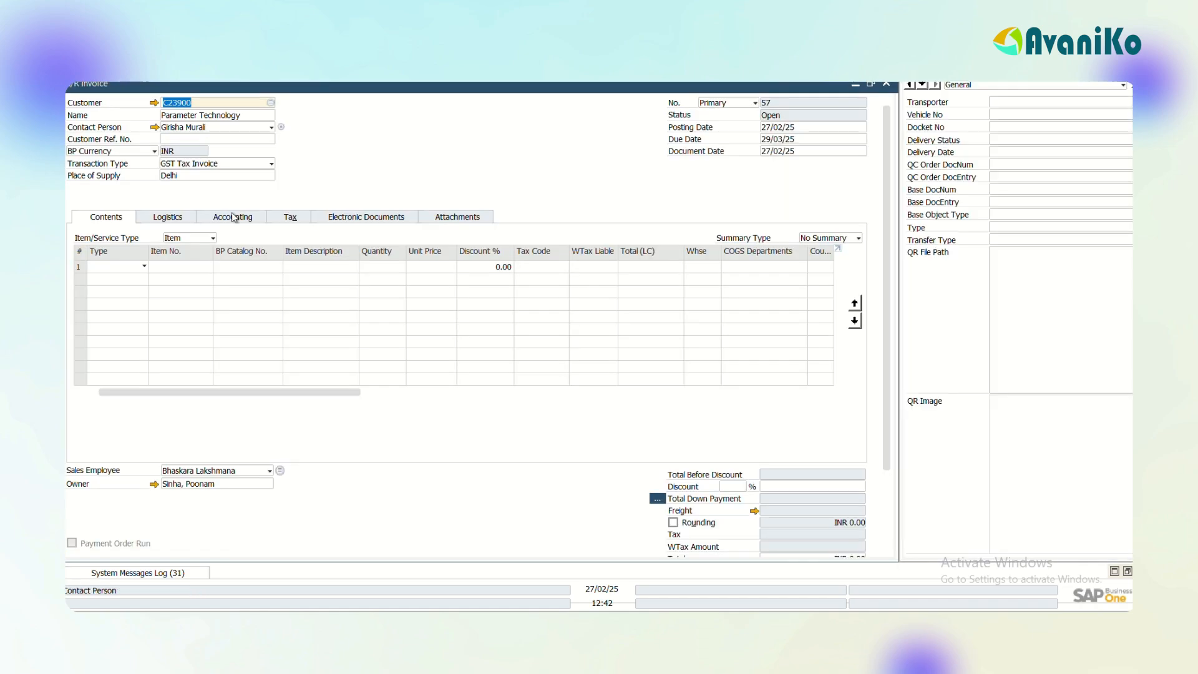
Step: Switch the A/R invoice to the Service type and examine the G/L Account, SAC, Total and Tax Code fields of its line
click(190, 238)
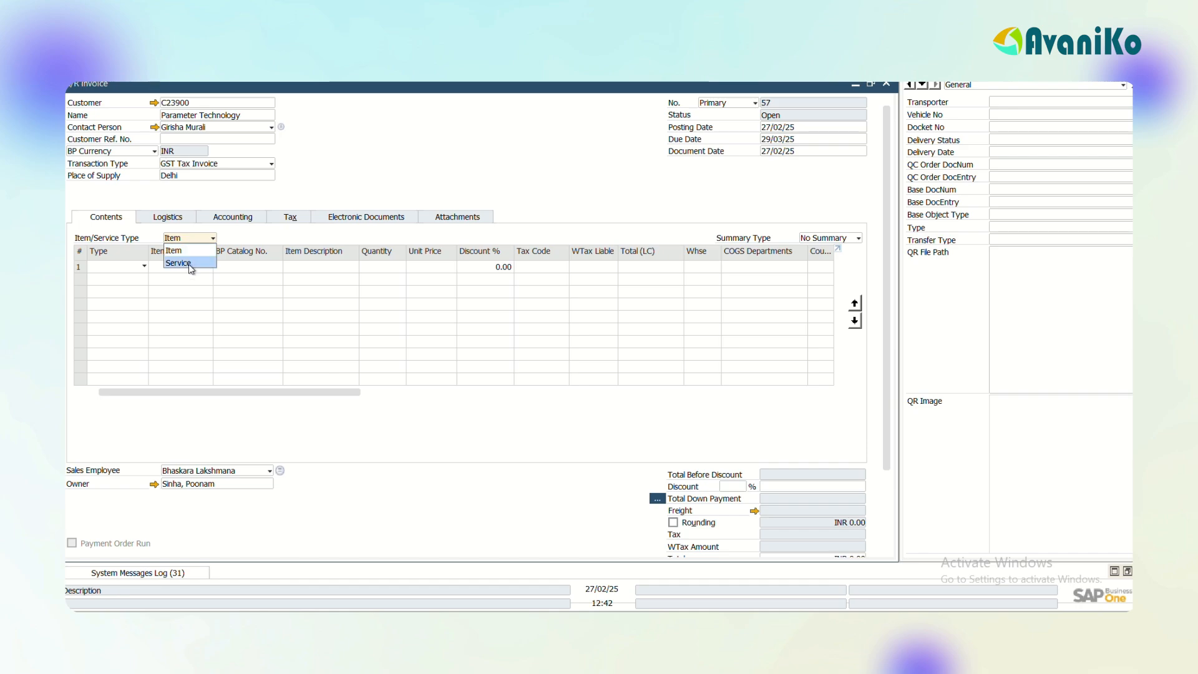
click(179, 263)
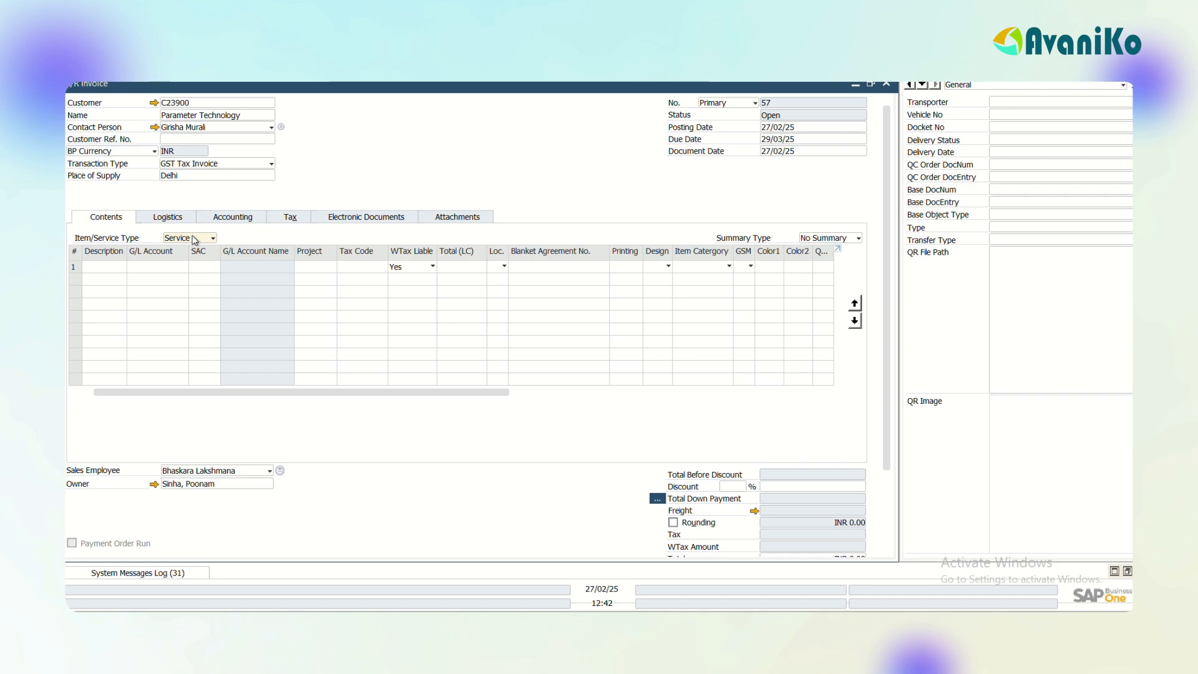
click(156, 265)
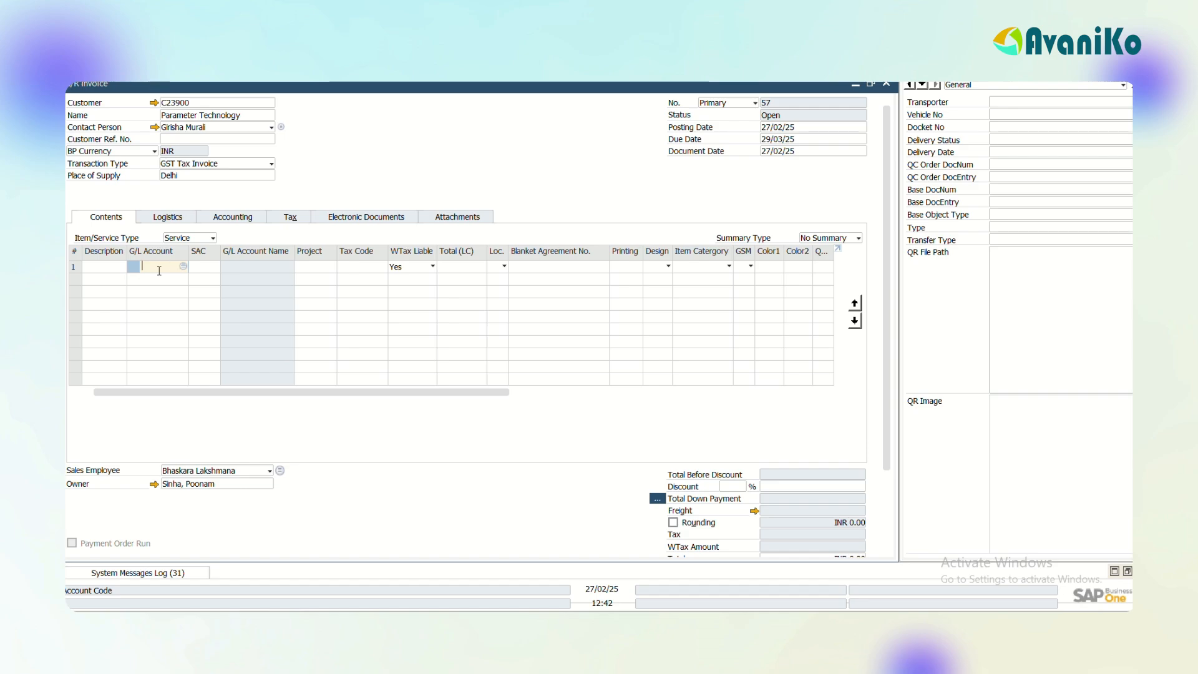
click(205, 268)
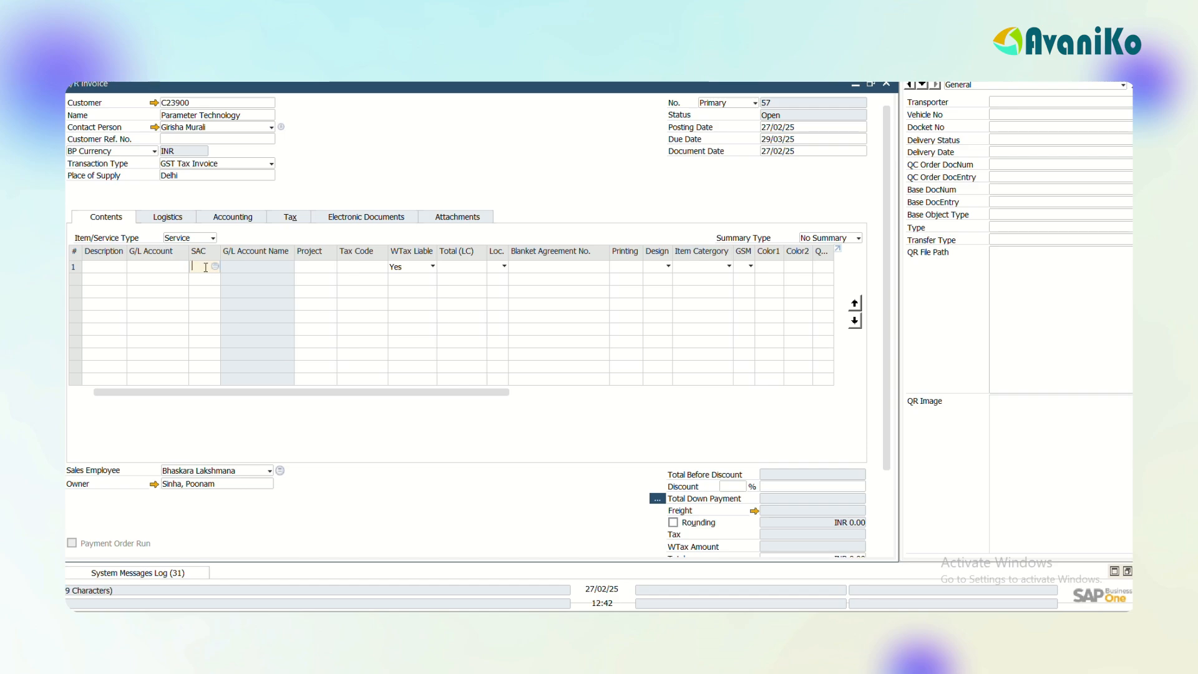
click(447, 267)
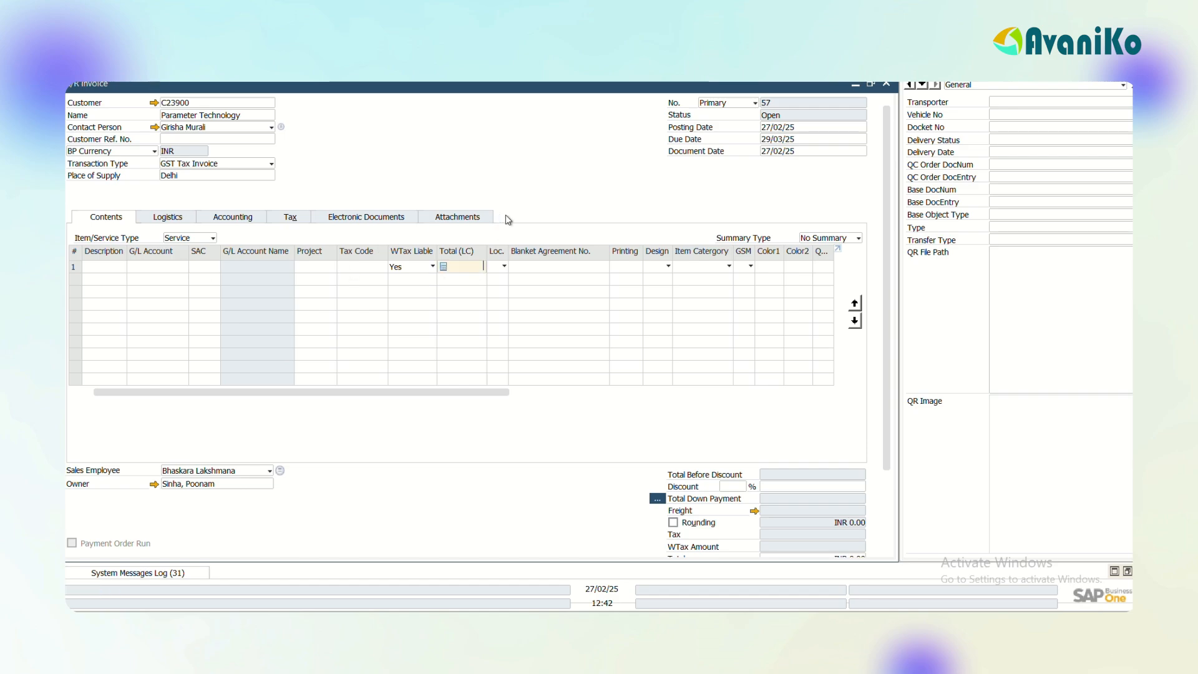
click(347, 267)
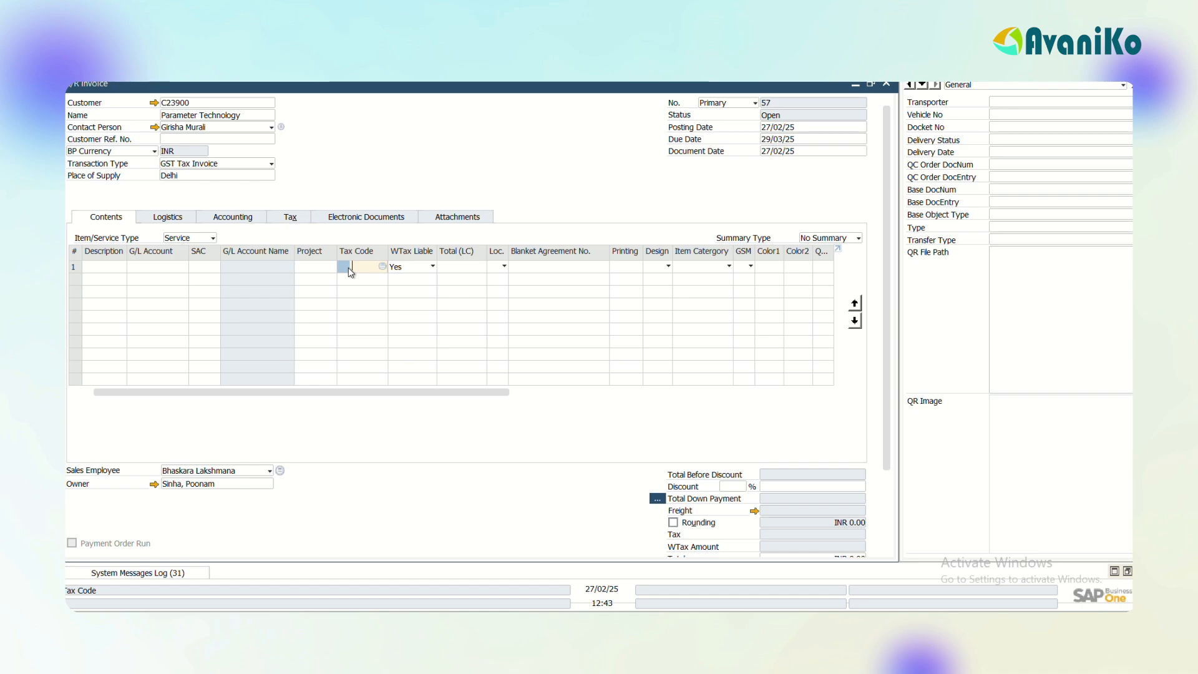
Step: Close the Parameter Technology A/R invoice without saving the changes
key(Escape)
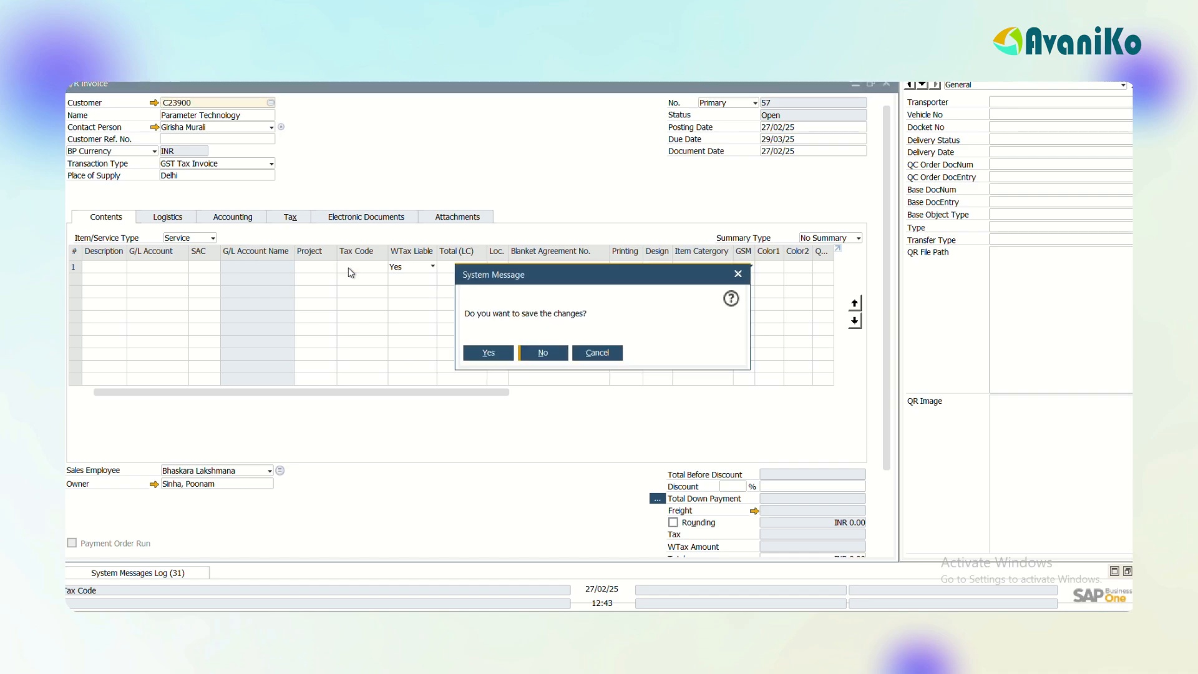
key(n)
key(Escape)
Step: Switch to the Topics for Videos workbook in Excel, go through the sales topics in rows 23 to 26, and return to SAP Business One
key(alt+Tab)
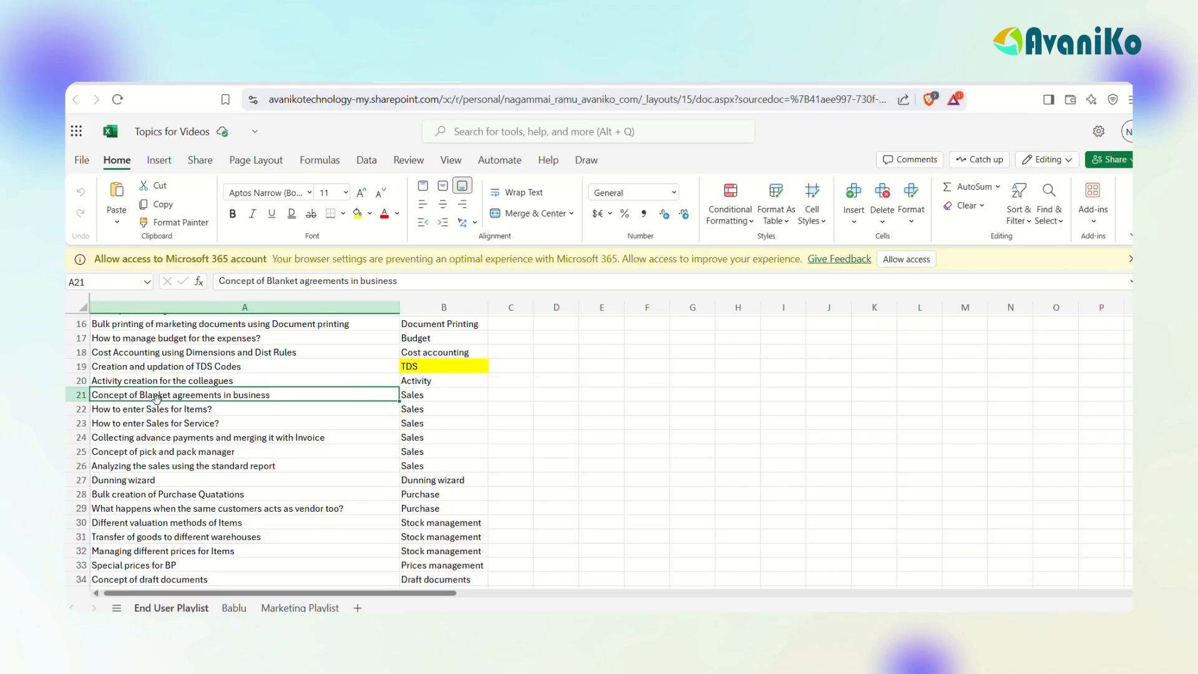
click(203, 424)
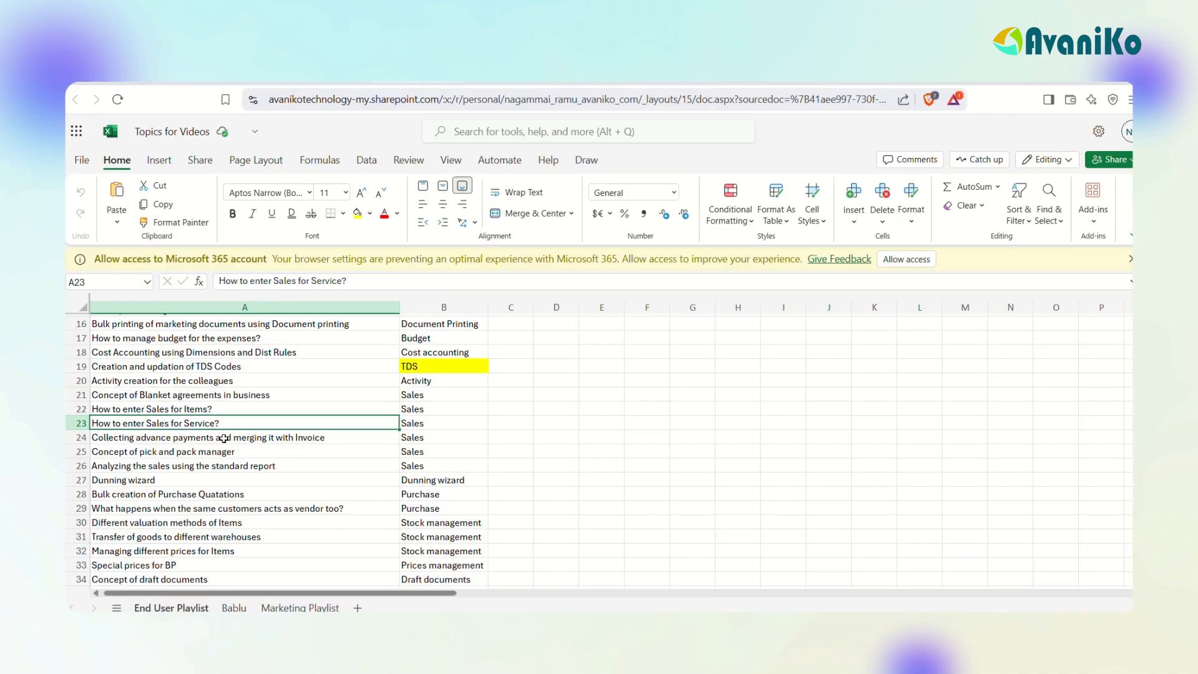
click(221, 438)
click(236, 454)
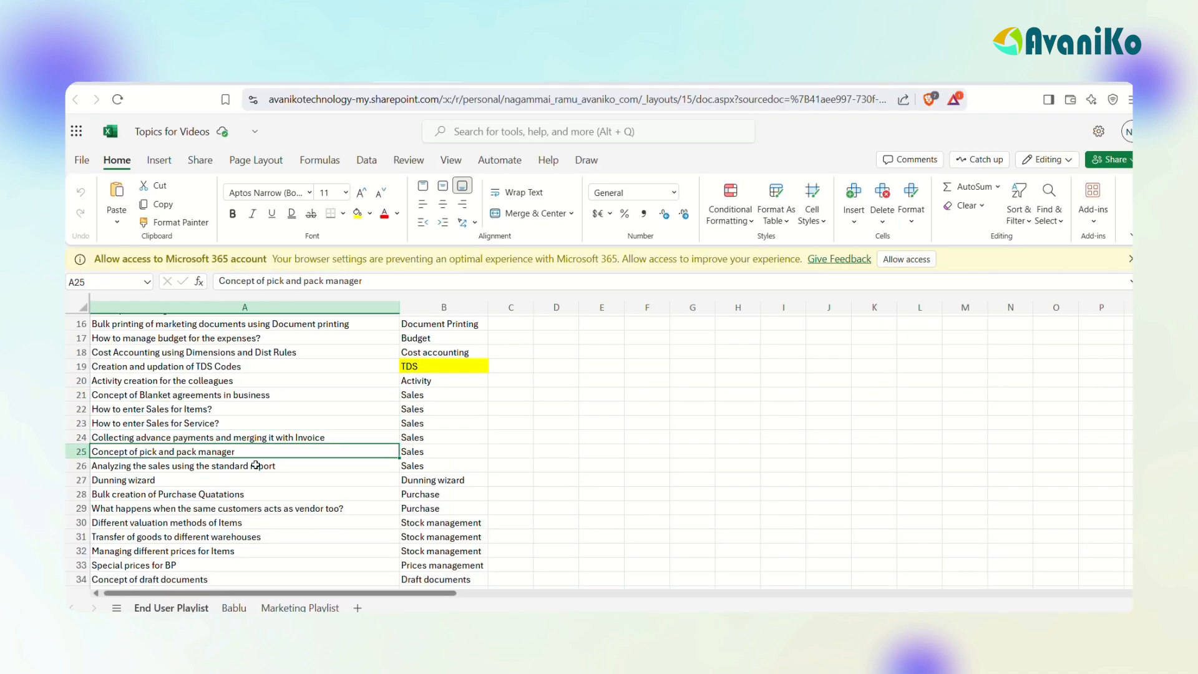
click(254, 466)
key(alt+Tab)
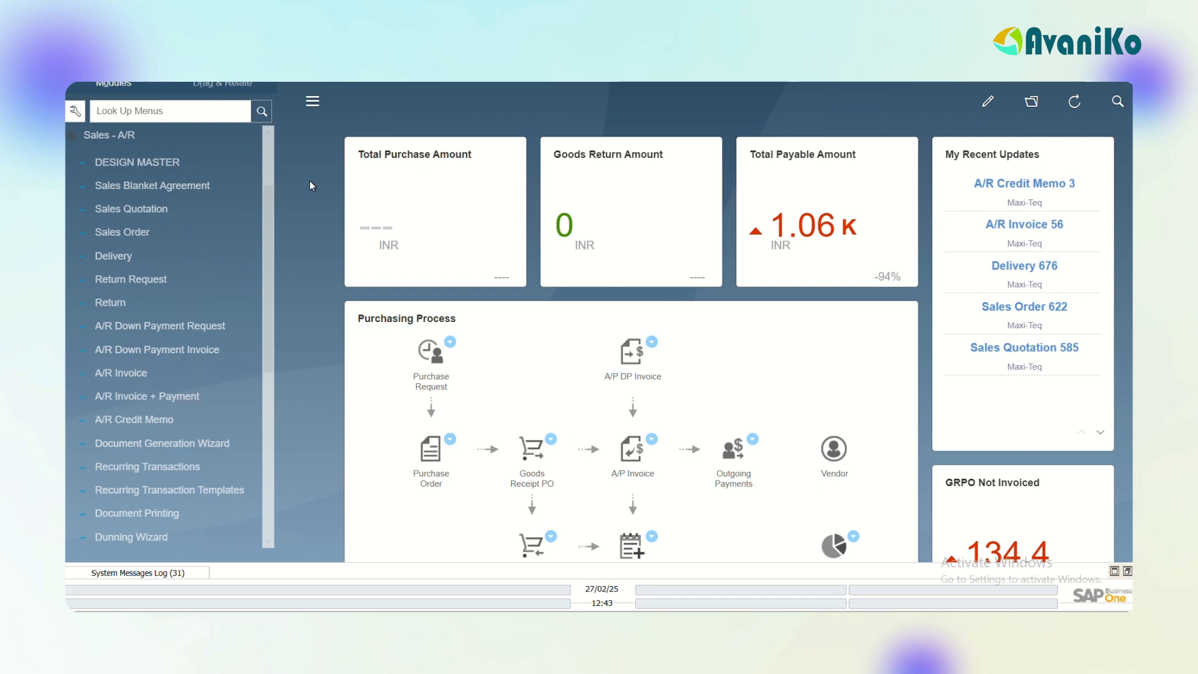
Step: Look at a blank A/R down payment request, close it, and bring up sales order 621 of CROKUS in a restored window
click(171, 327)
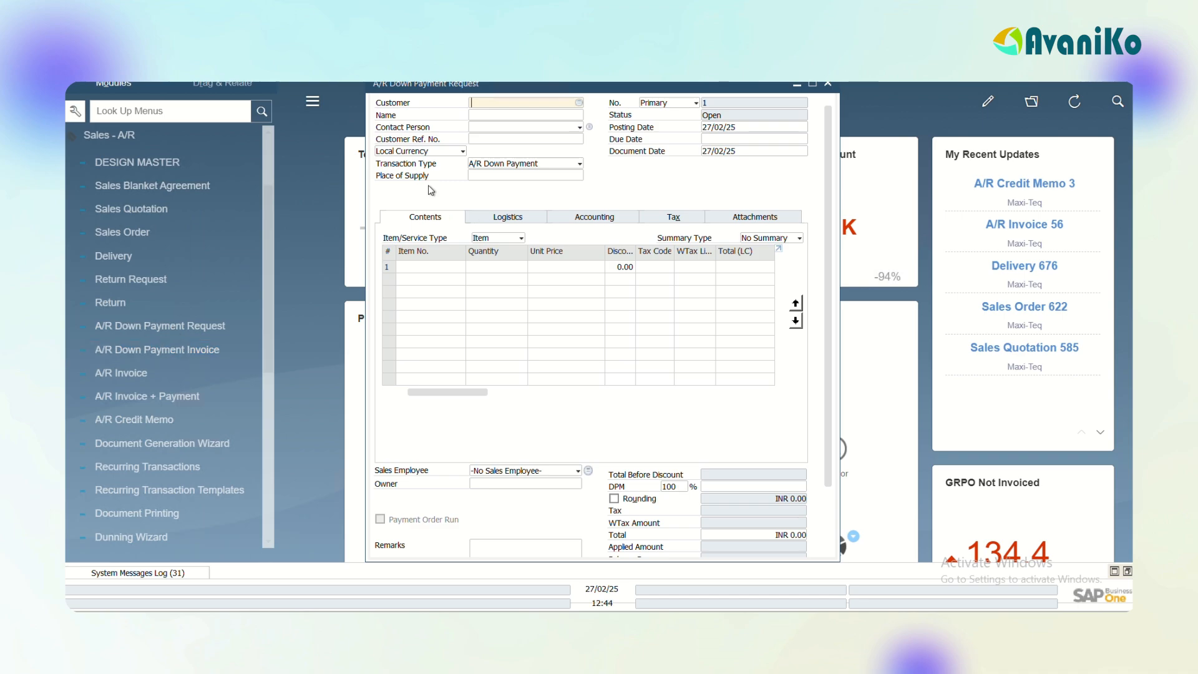
key(Escape)
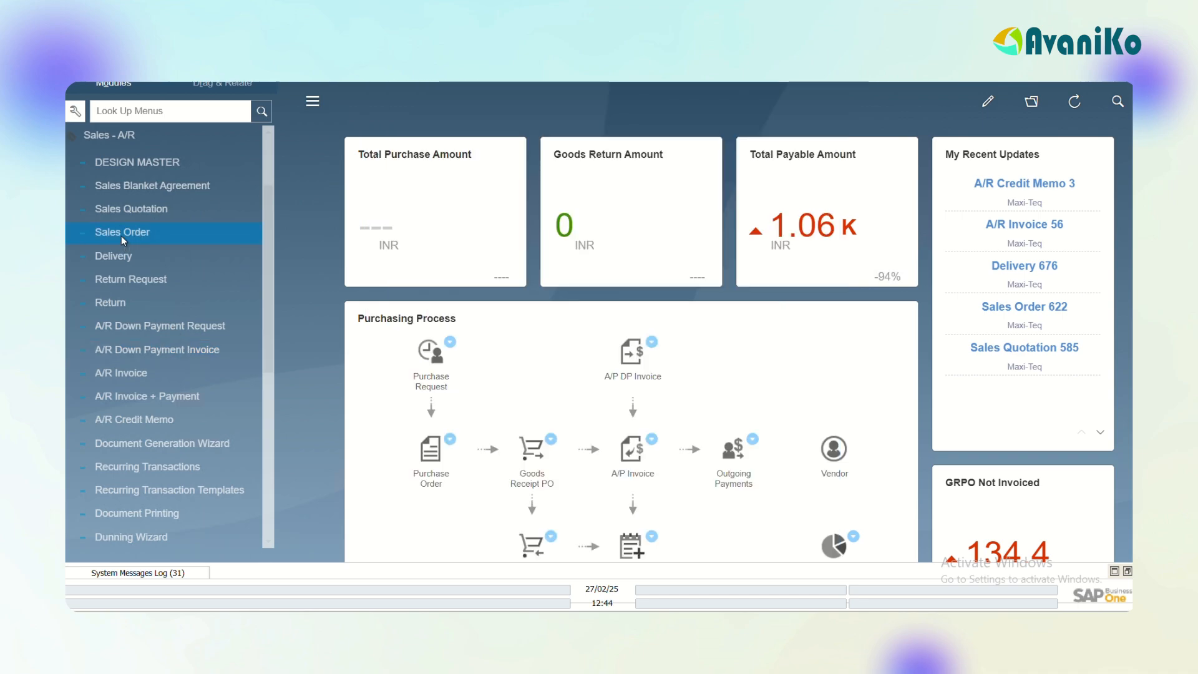
click(121, 236)
key(ctrl+Left)
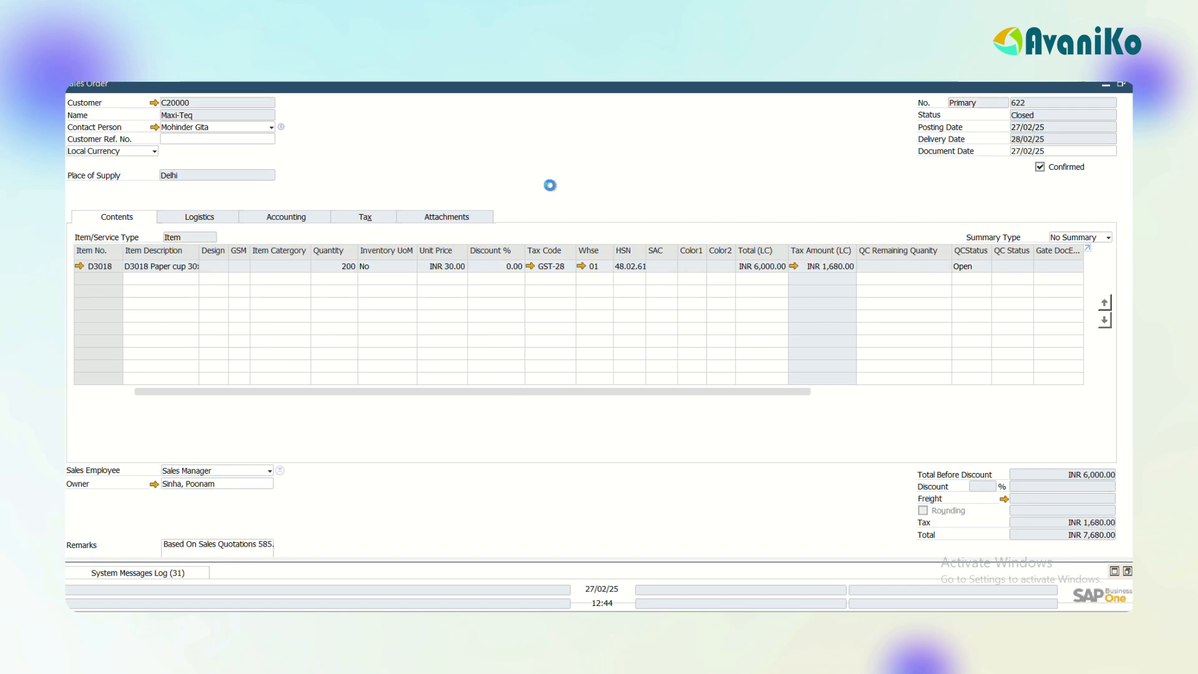
key(ctrl+Left)
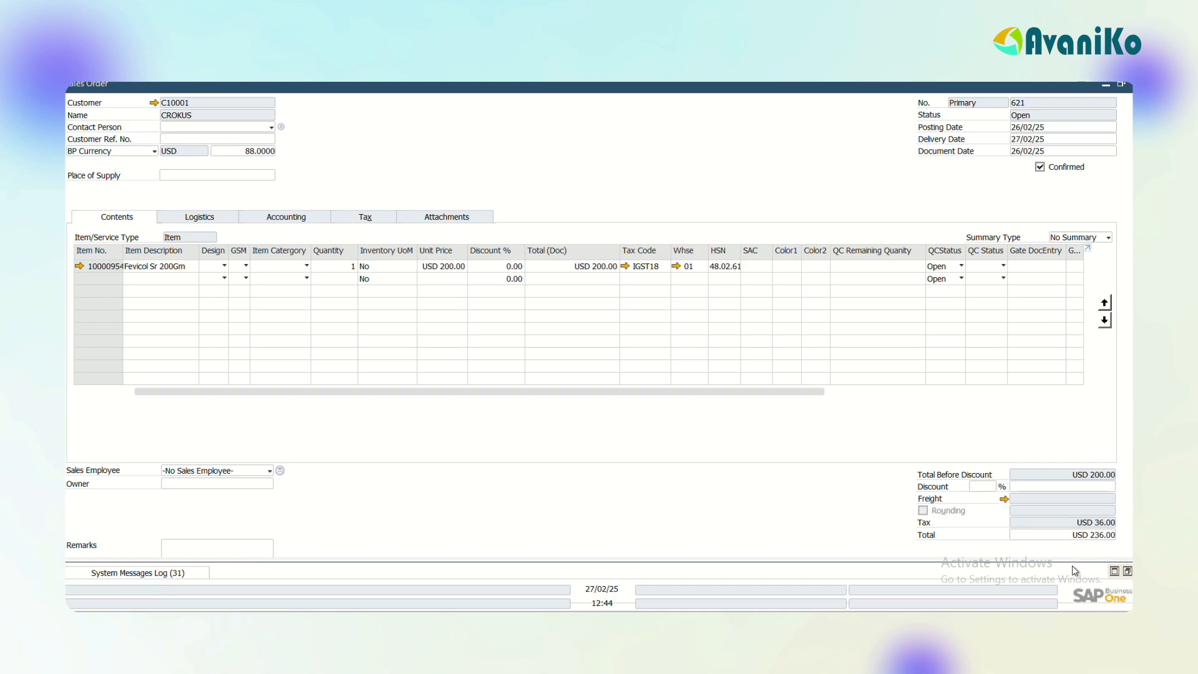
click(1121, 84)
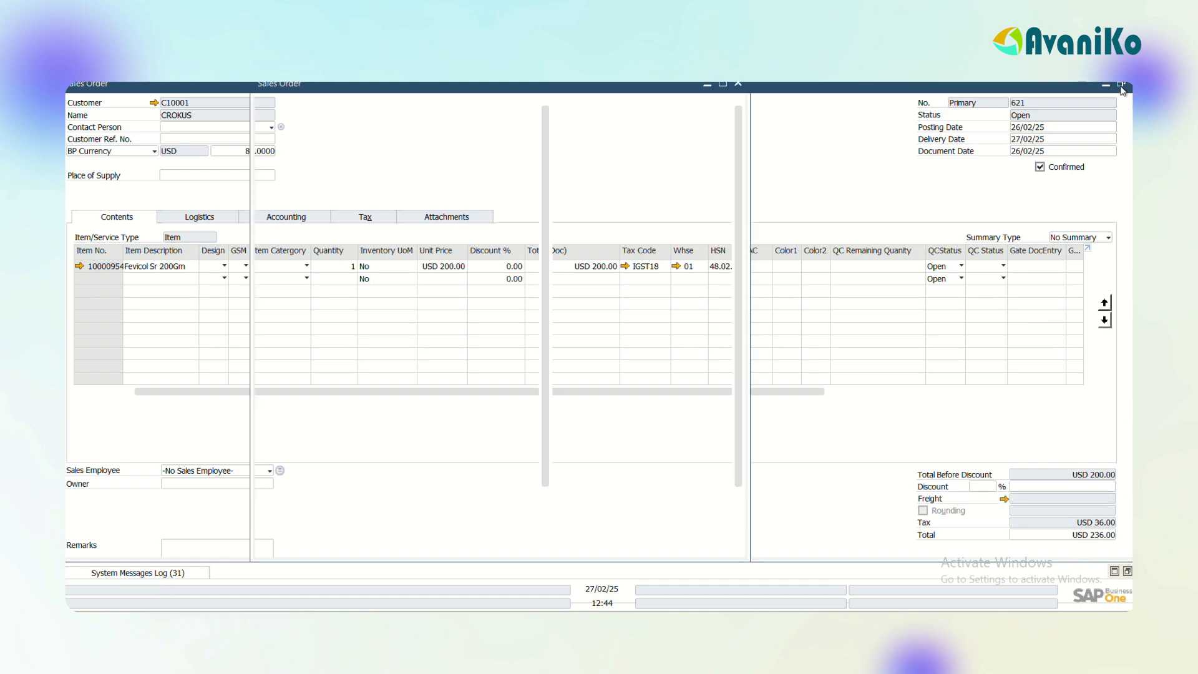
Step: Copy the CROKUS sales order to an A/R down payment request and check its DPM percentage and amount fields
scroll(739, 328, down, 3)
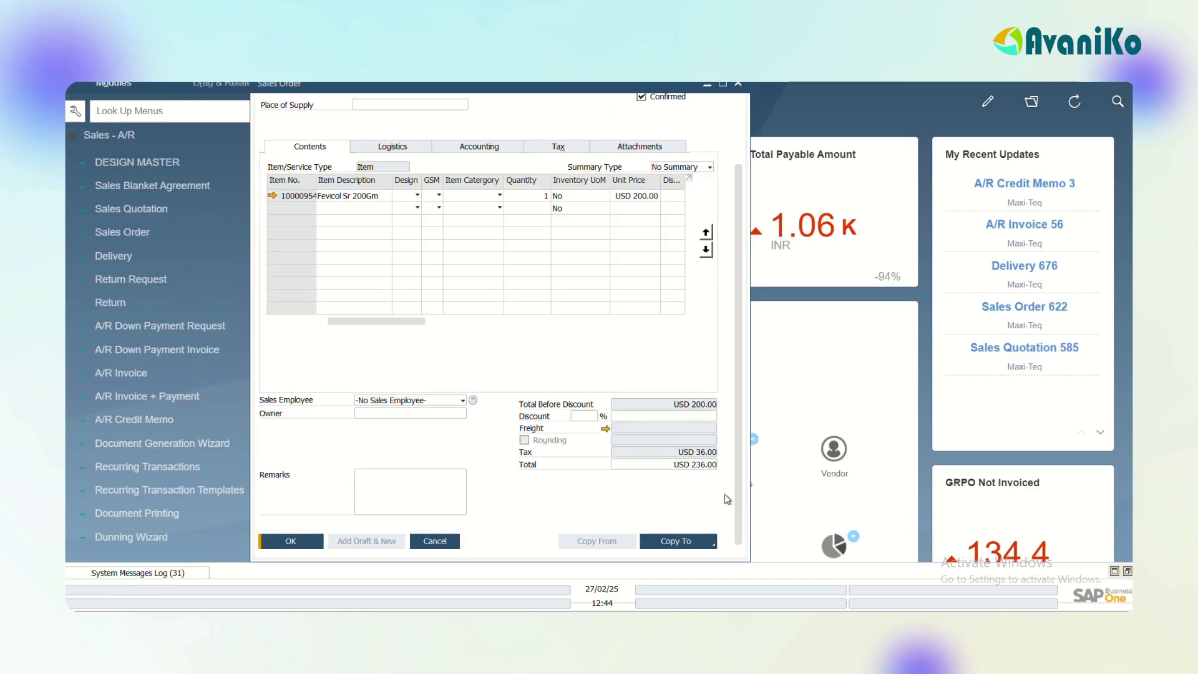
click(681, 543)
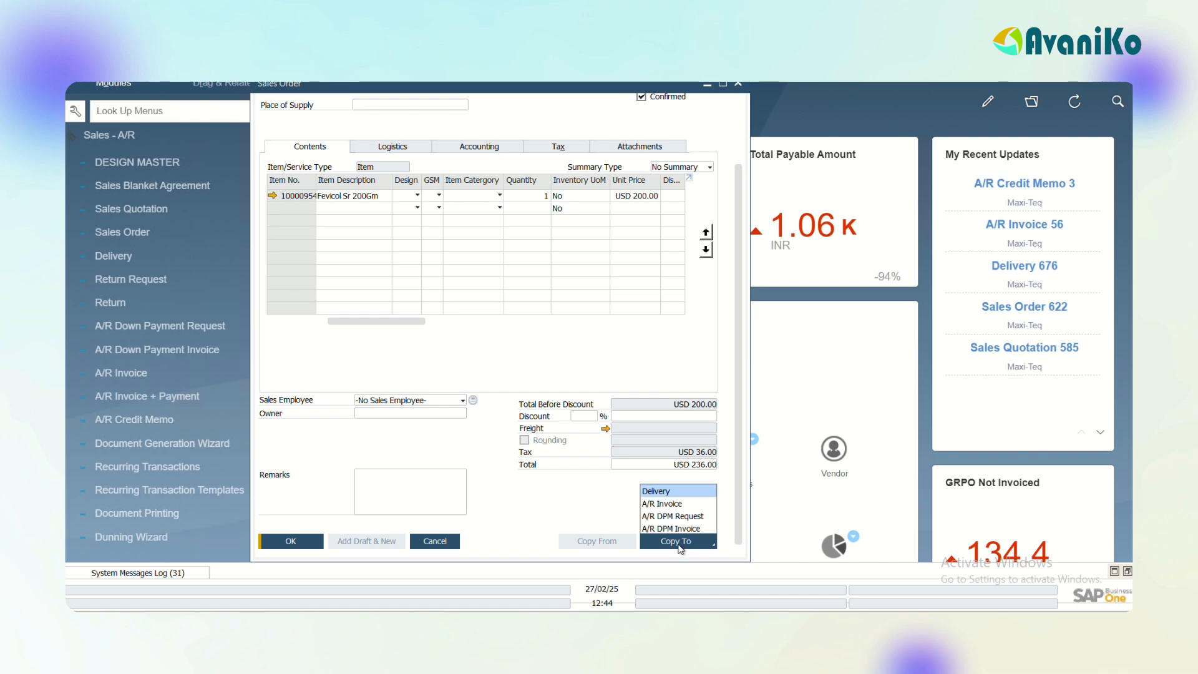
click(670, 516)
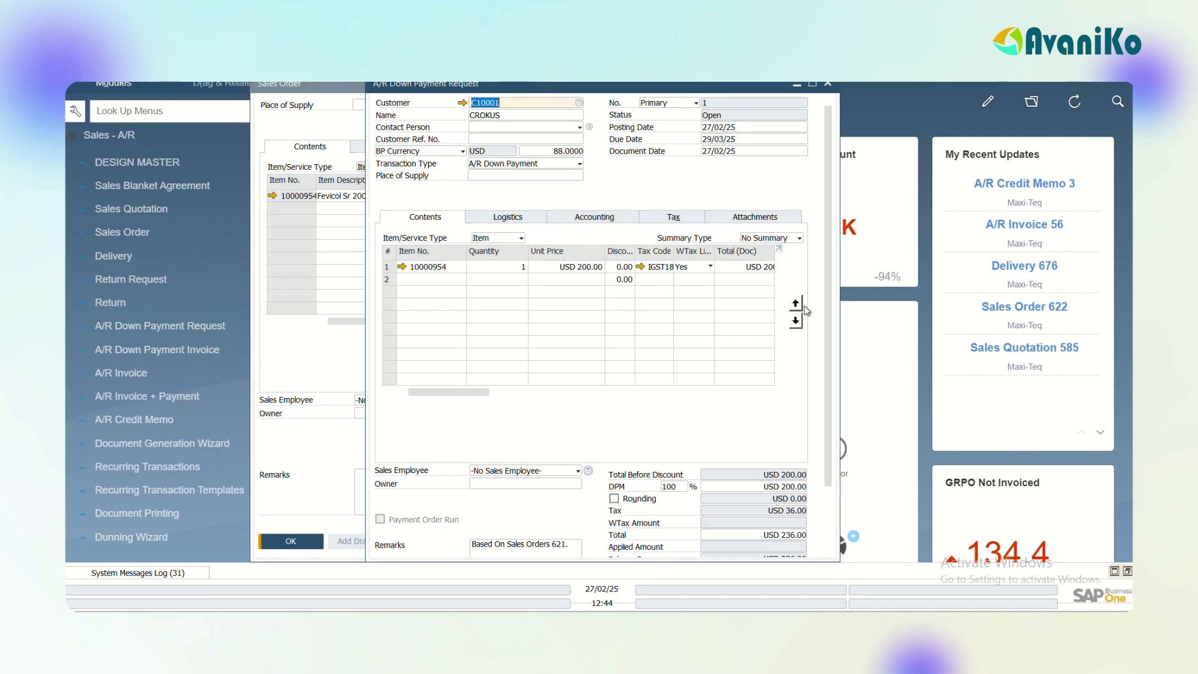
scroll(825, 318, down, 3)
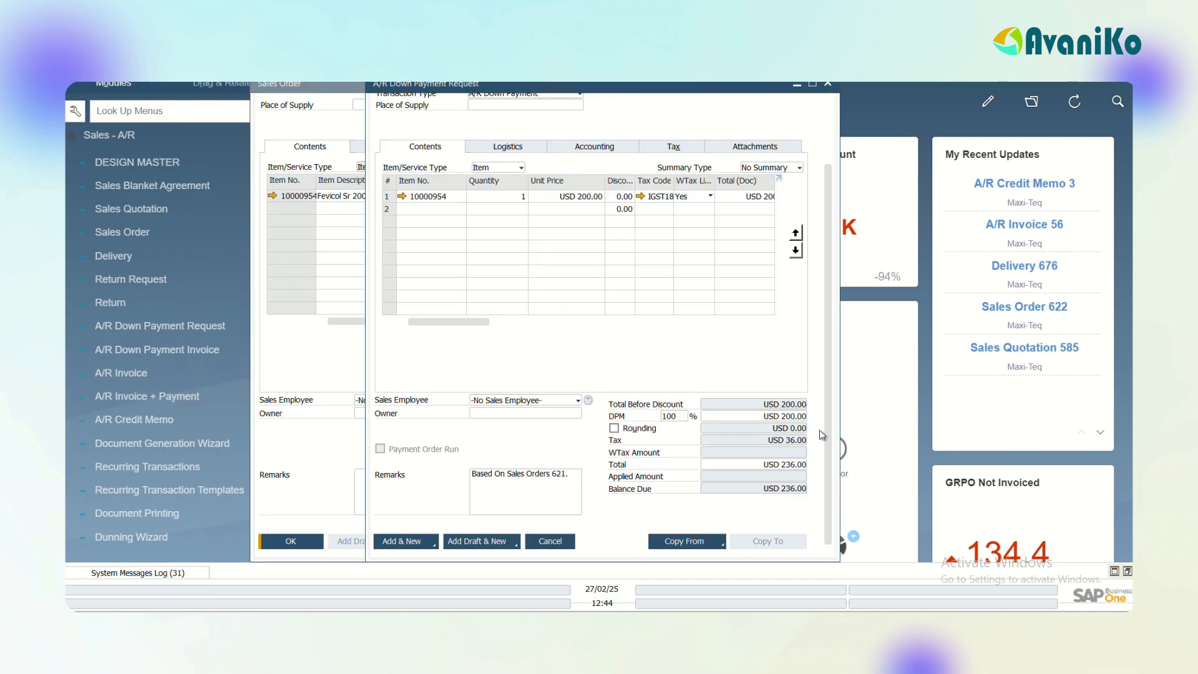
double_click(686, 416)
click(772, 418)
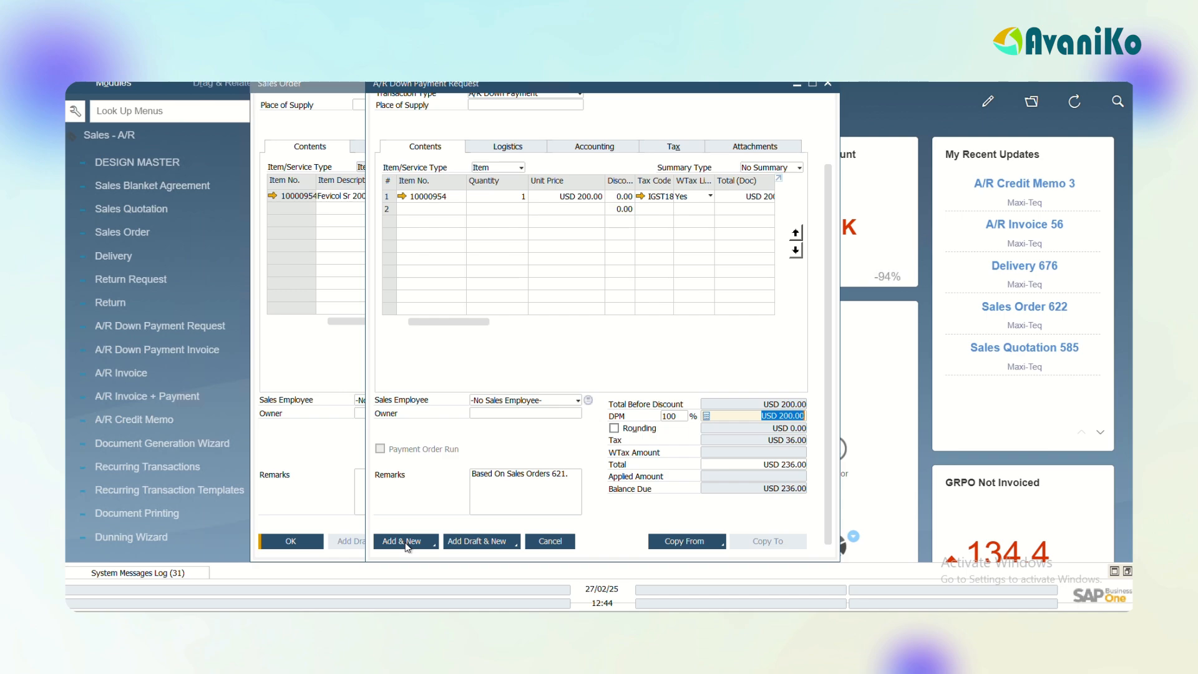
Step: Set WTax Liable to No for item 10000954 and add the down payment request, answering the withholding tax prompt
click(405, 543)
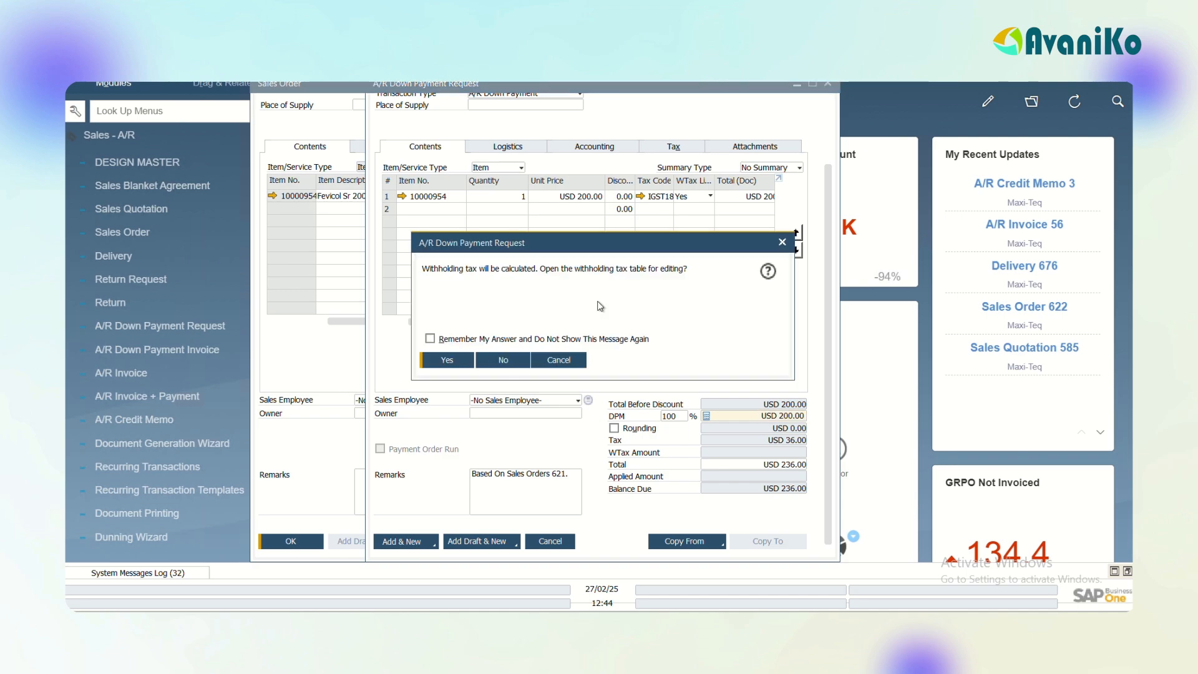
click(782, 243)
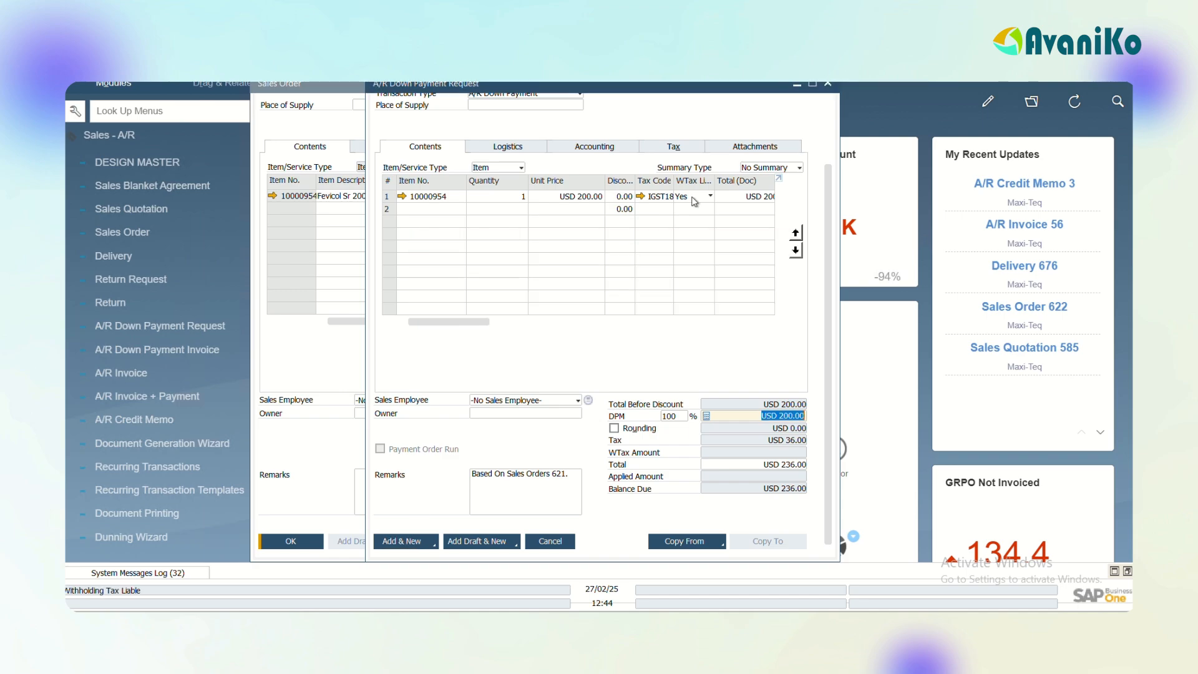
click(709, 196)
click(690, 222)
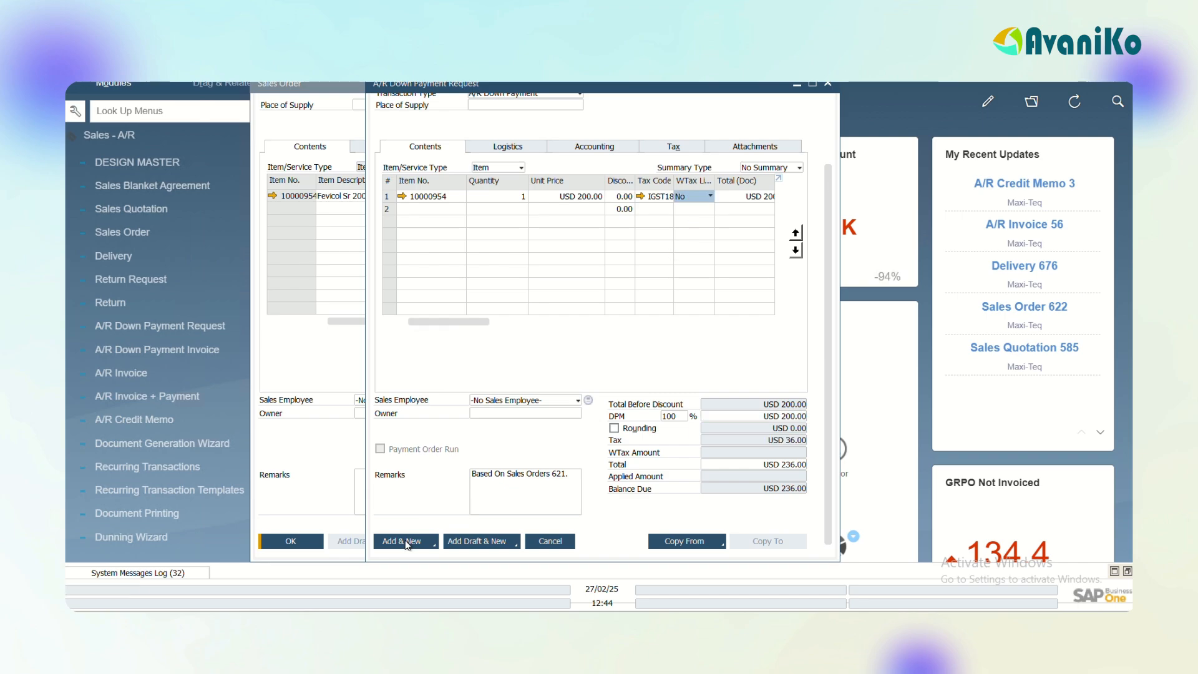
click(407, 543)
click(400, 542)
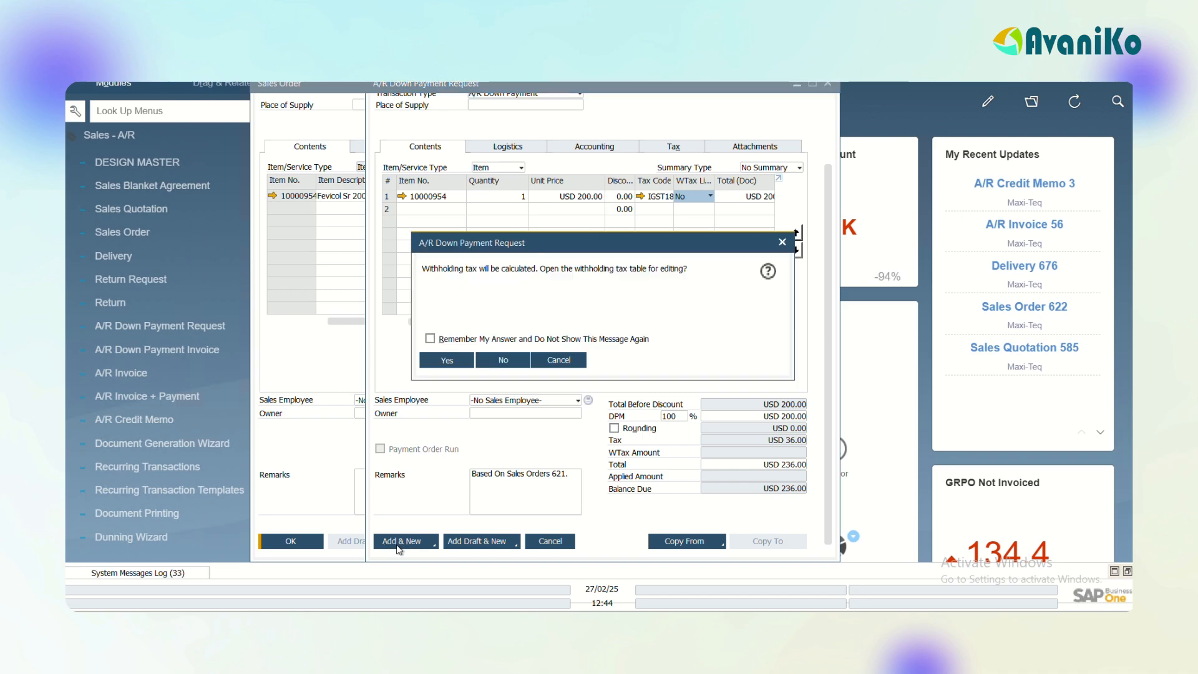
key(Return)
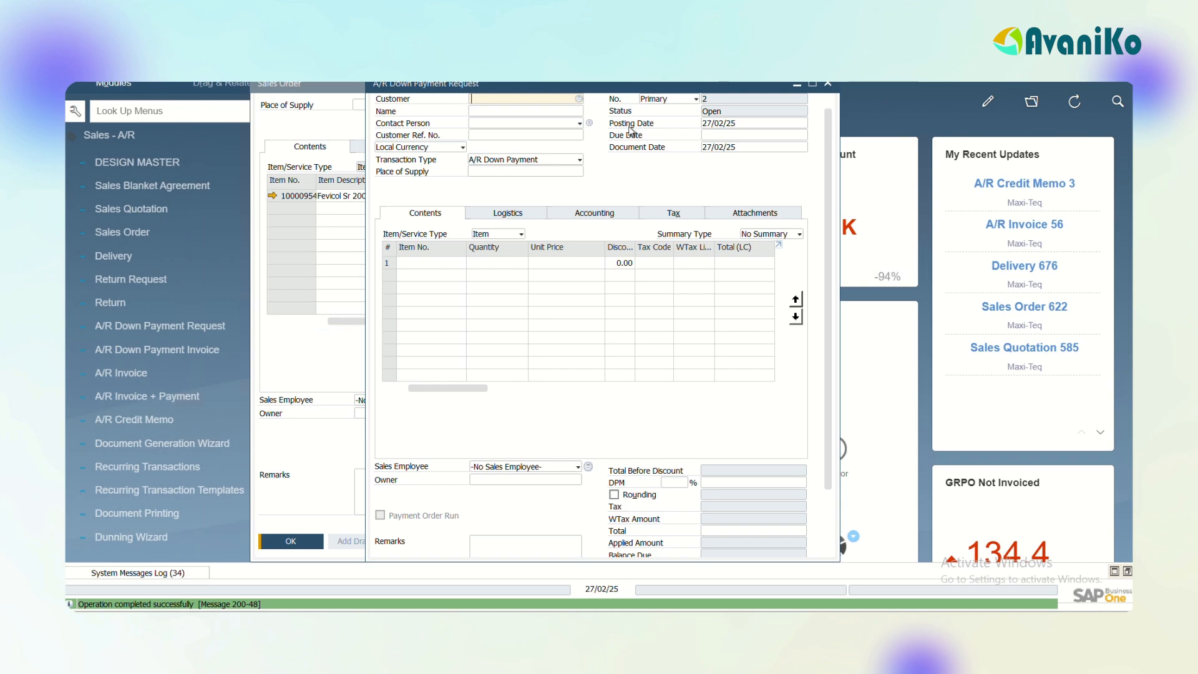
Step: Find and open Incoming Payments, choose the customer CROKUS, and select its down payment request 1 dated 27/02/25 for payment
click(146, 111)
text(incom)
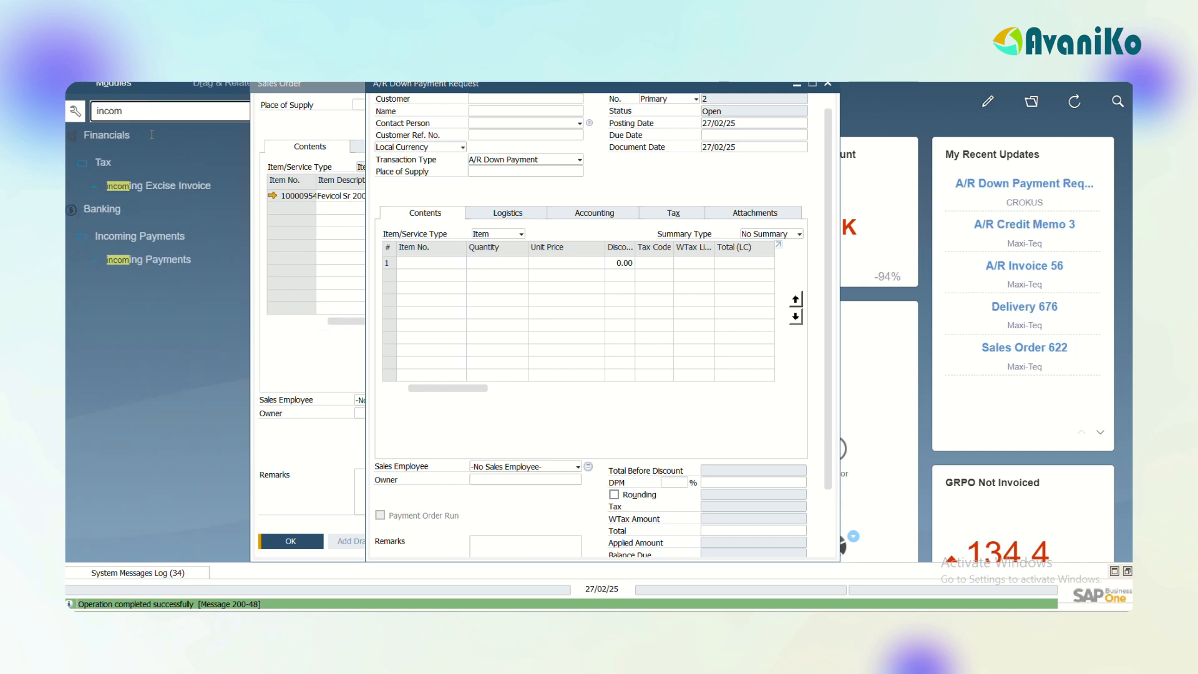
click(156, 261)
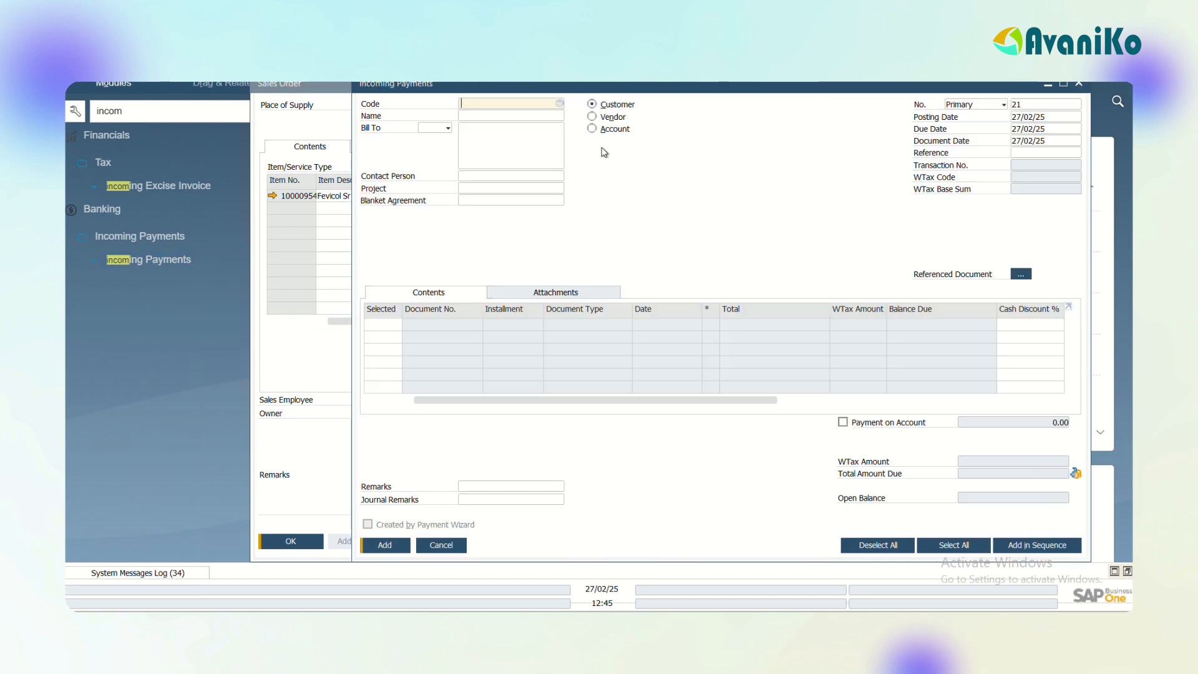
click(478, 109)
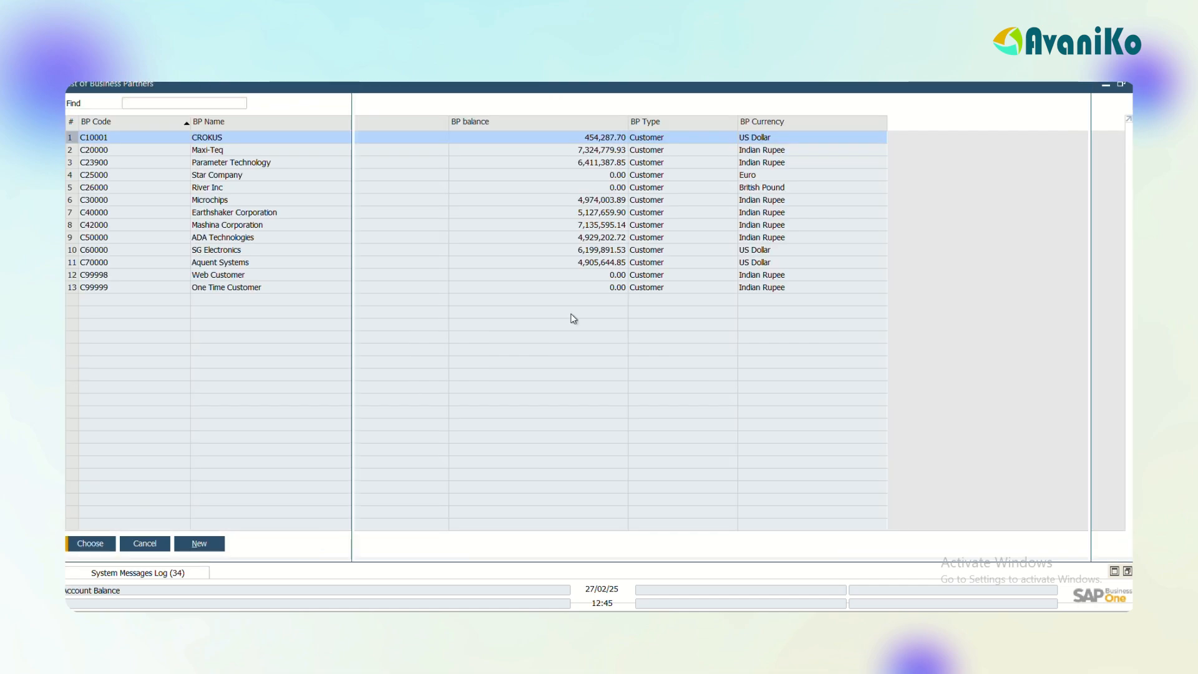
key(Return)
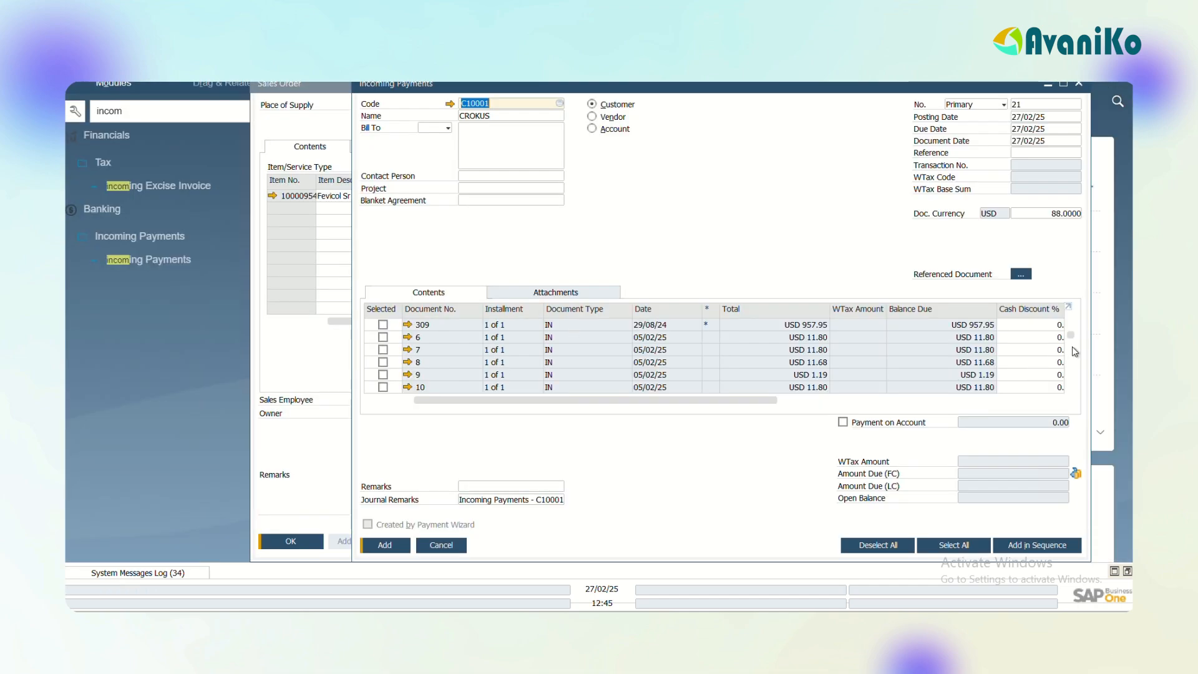
scroll(1073, 348, down, 3)
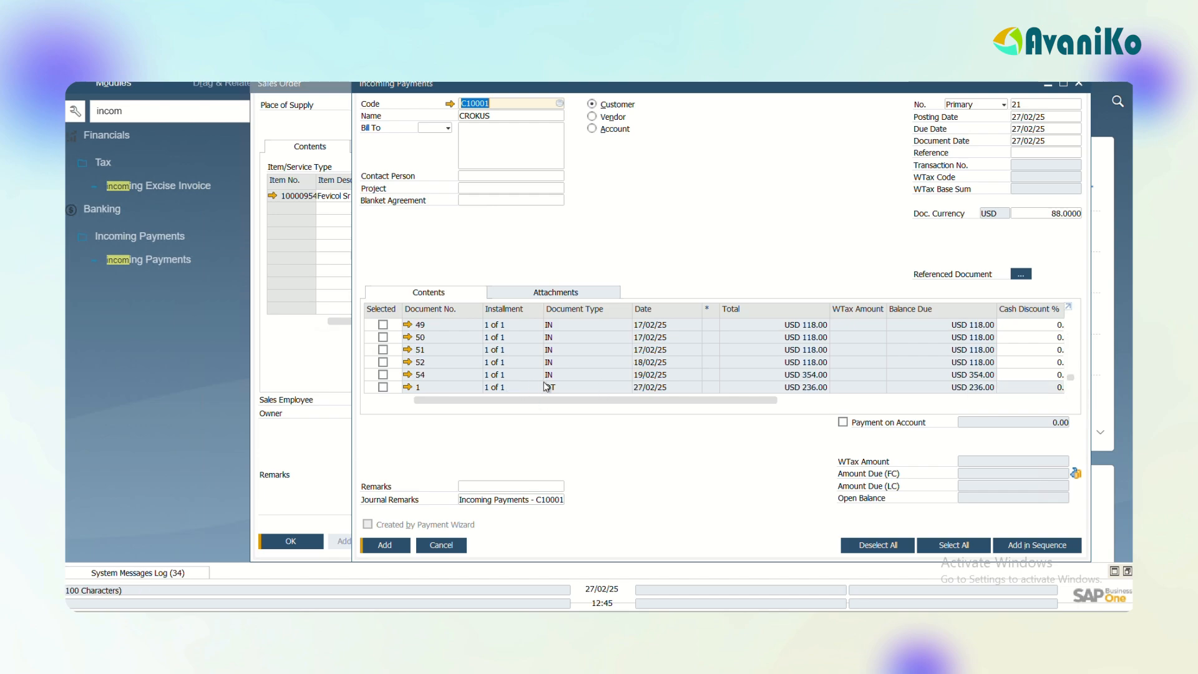
click(383, 387)
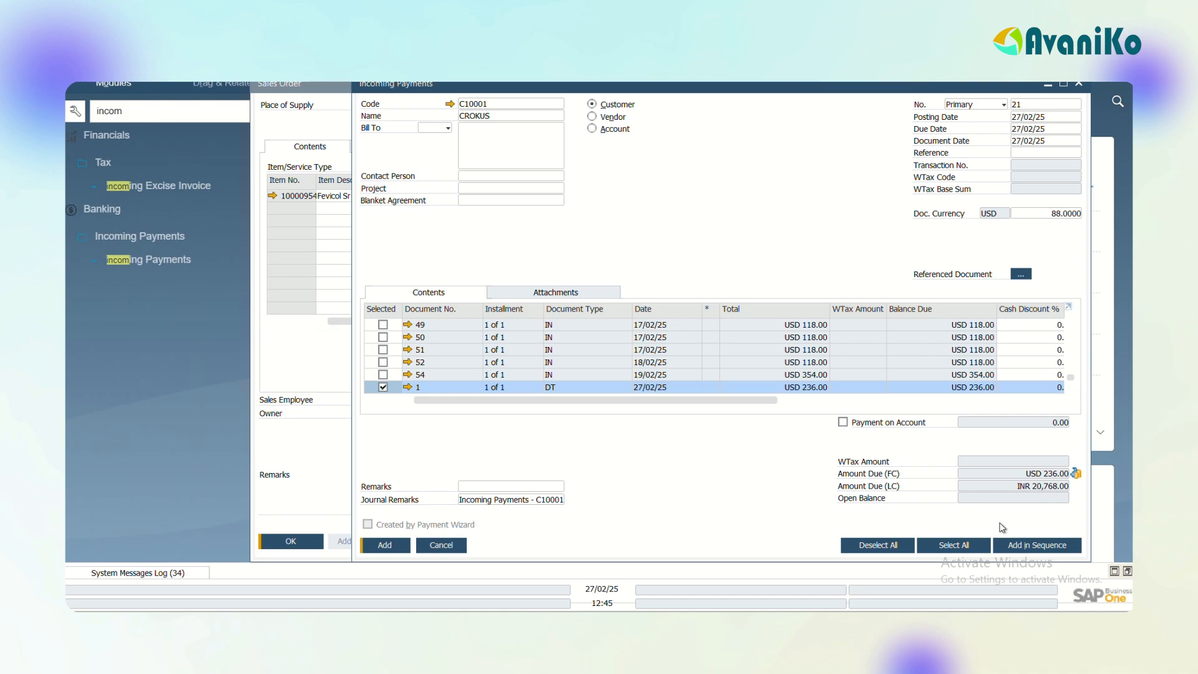
Step: Enter the payment means as a bank transfer dated 27/02/25 for the full USD 236.00
click(1075, 473)
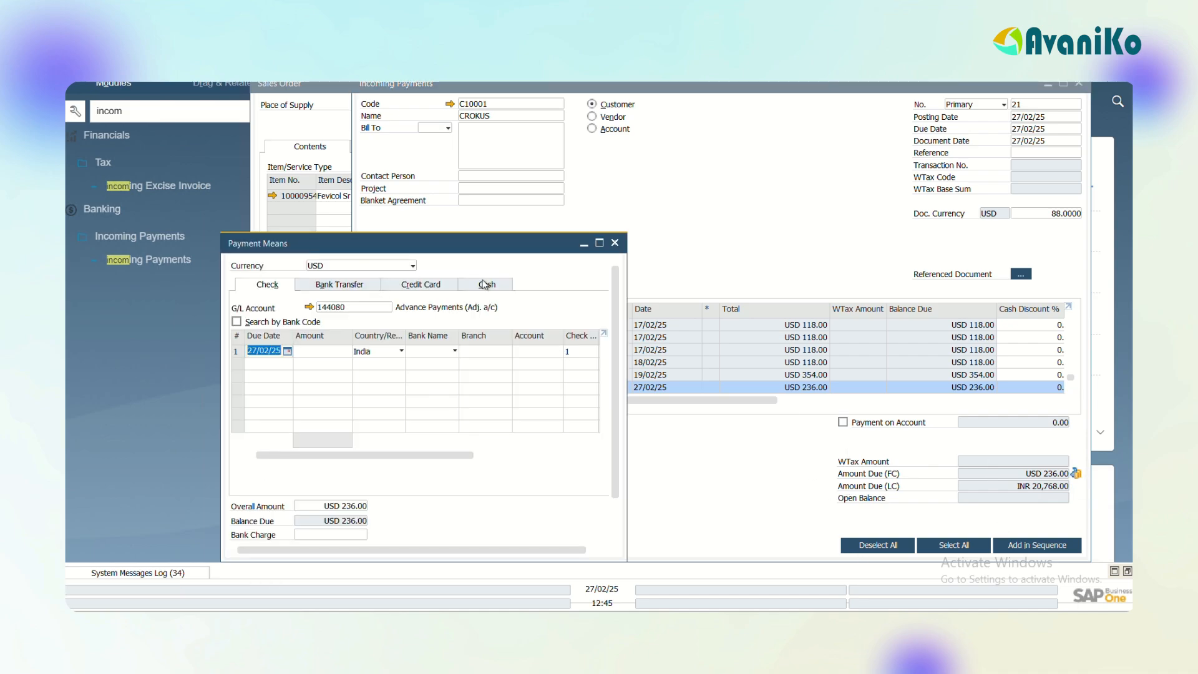
click(349, 287)
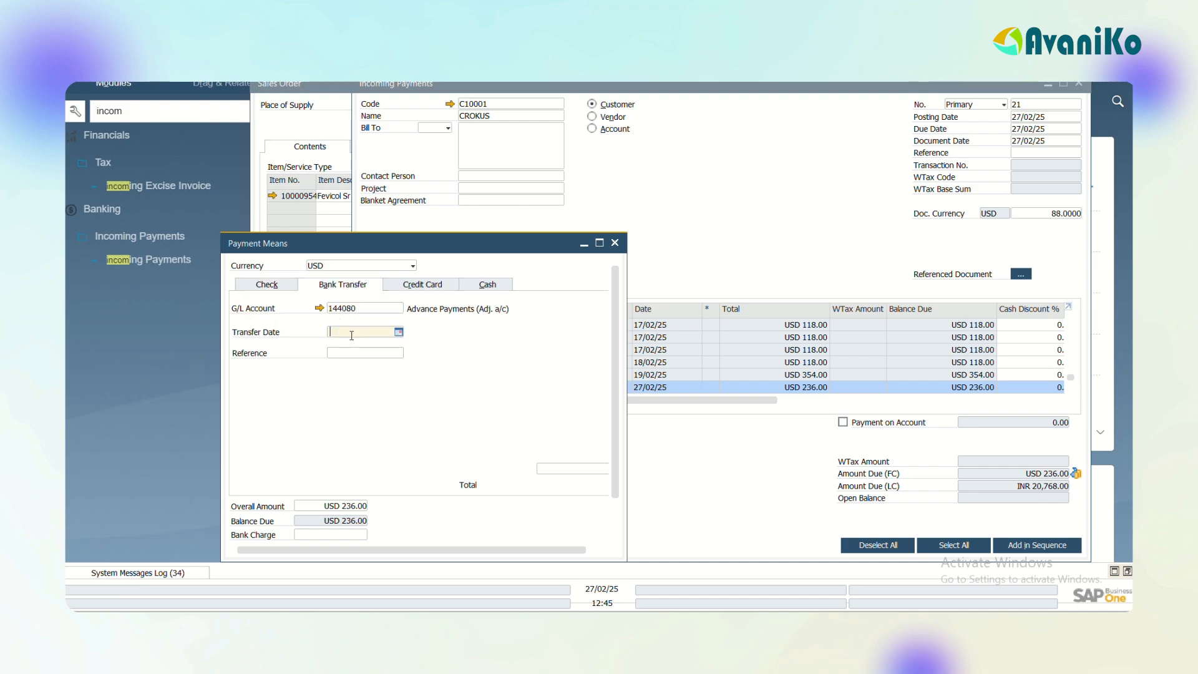
key(Tab)
key(Tab)
key(ctrl+b)
key(Tab)
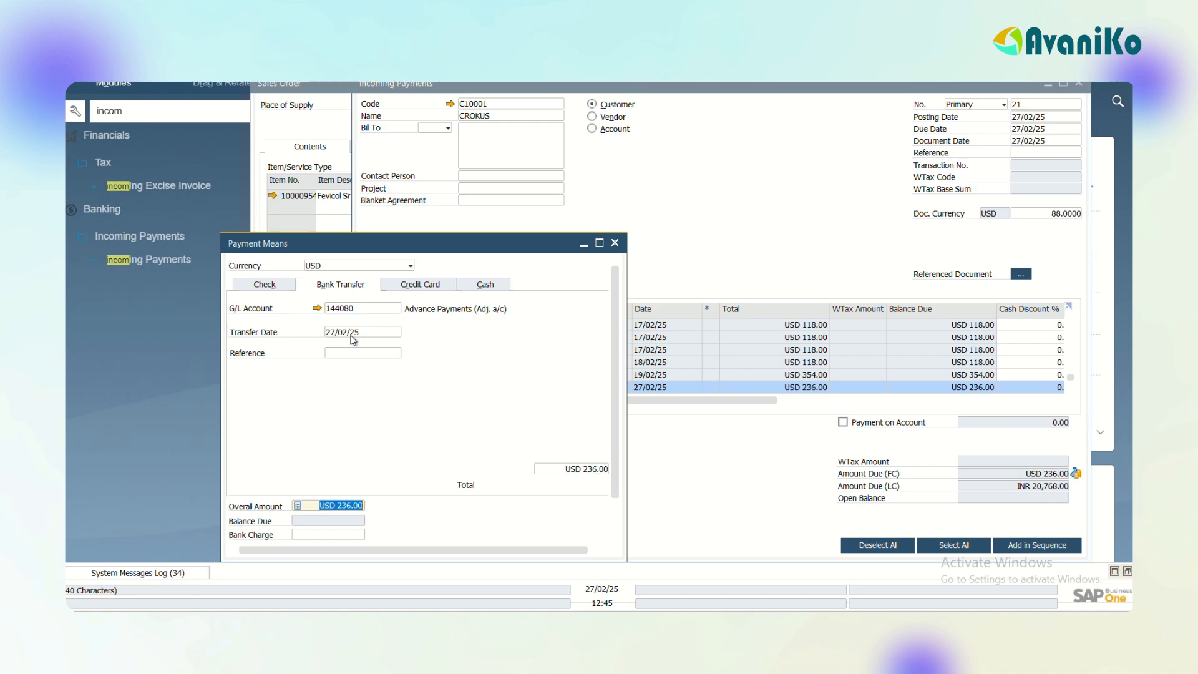
Step: Confirm the bank transfer payment means and try to add the incoming payment for CROKUS
key(Return)
key(Return)
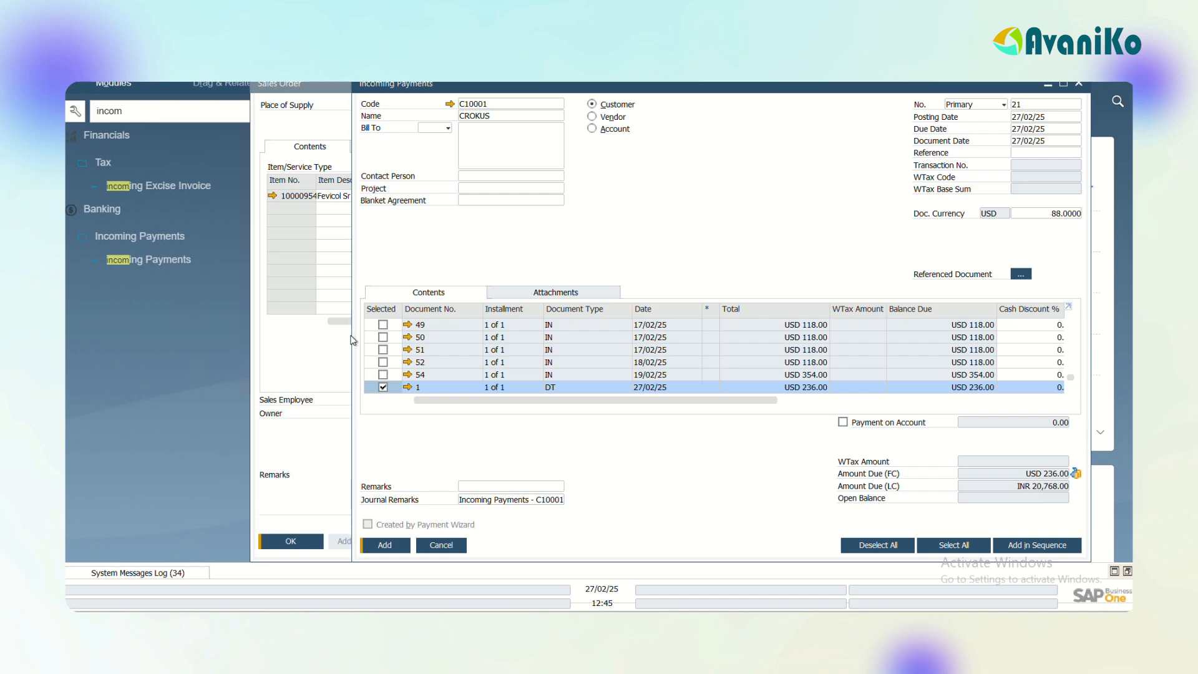
key(Return)
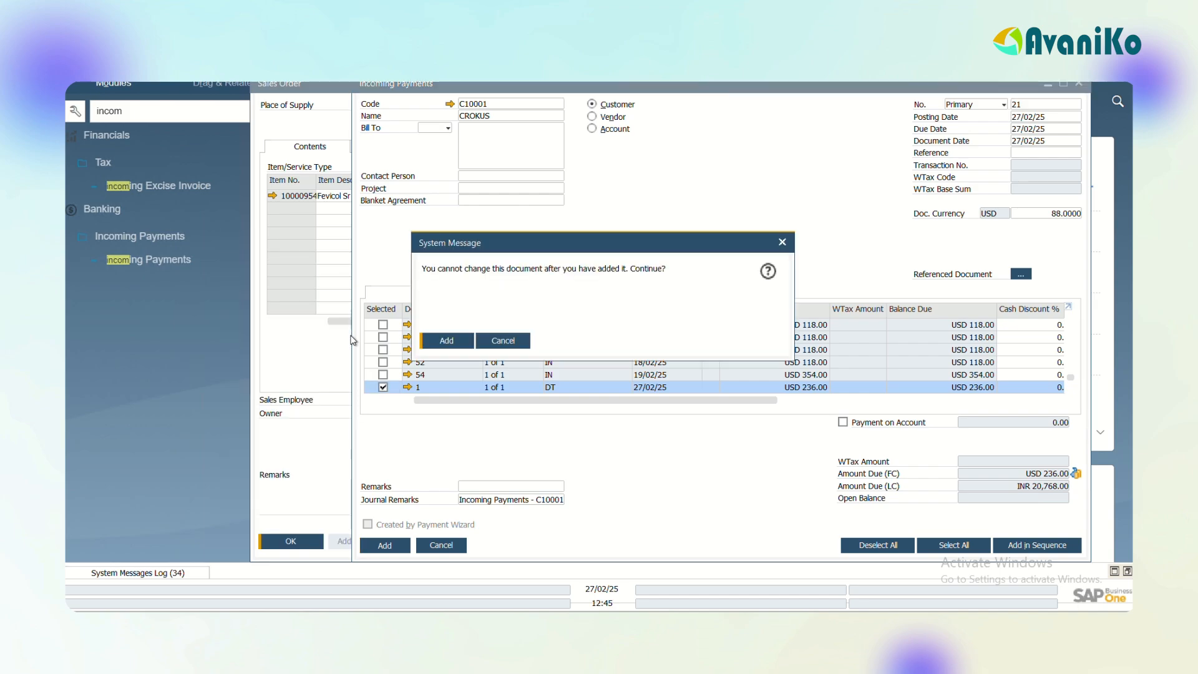
key(Return)
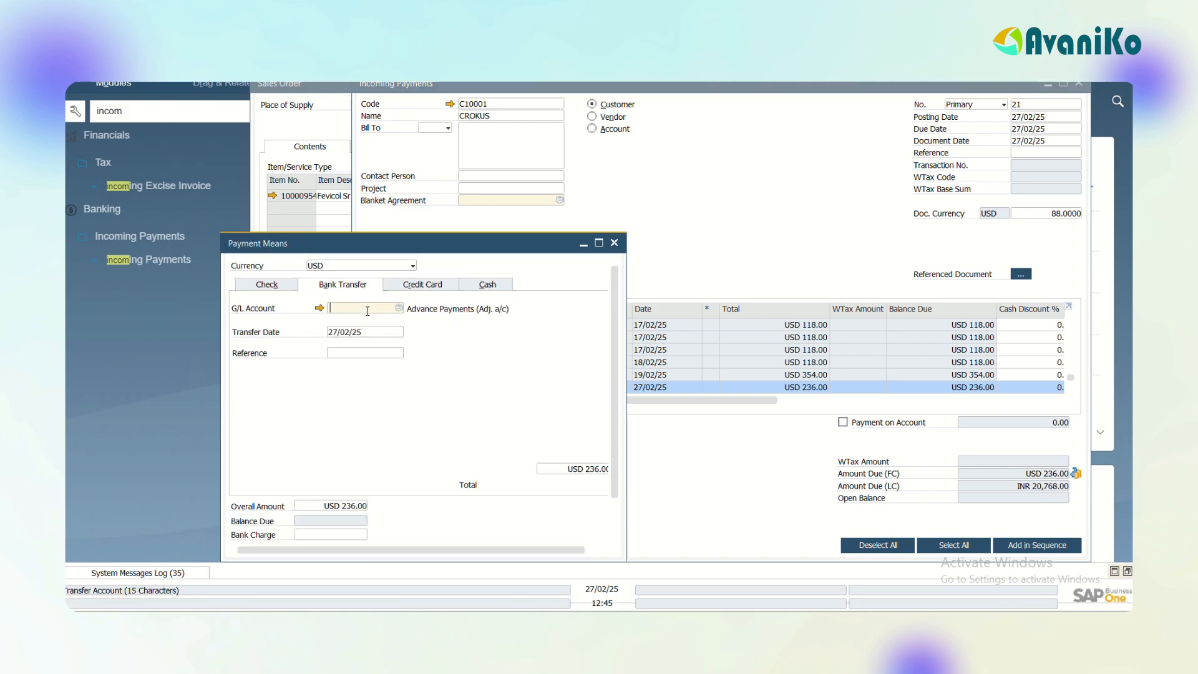
Step: Set the bank transfer G/L account to 161012, Bank No.1 (domestic bank transfers), and confirm the payment means
key(Tab)
text(hdfc)
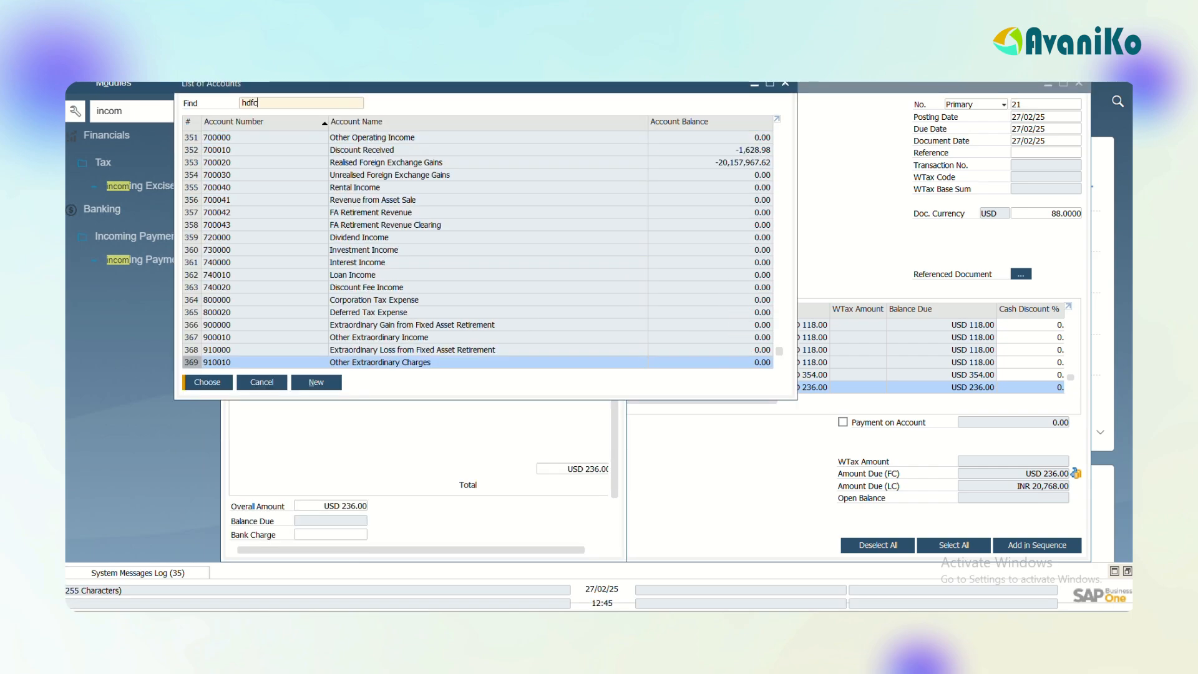
click(386, 120)
text(bnk)
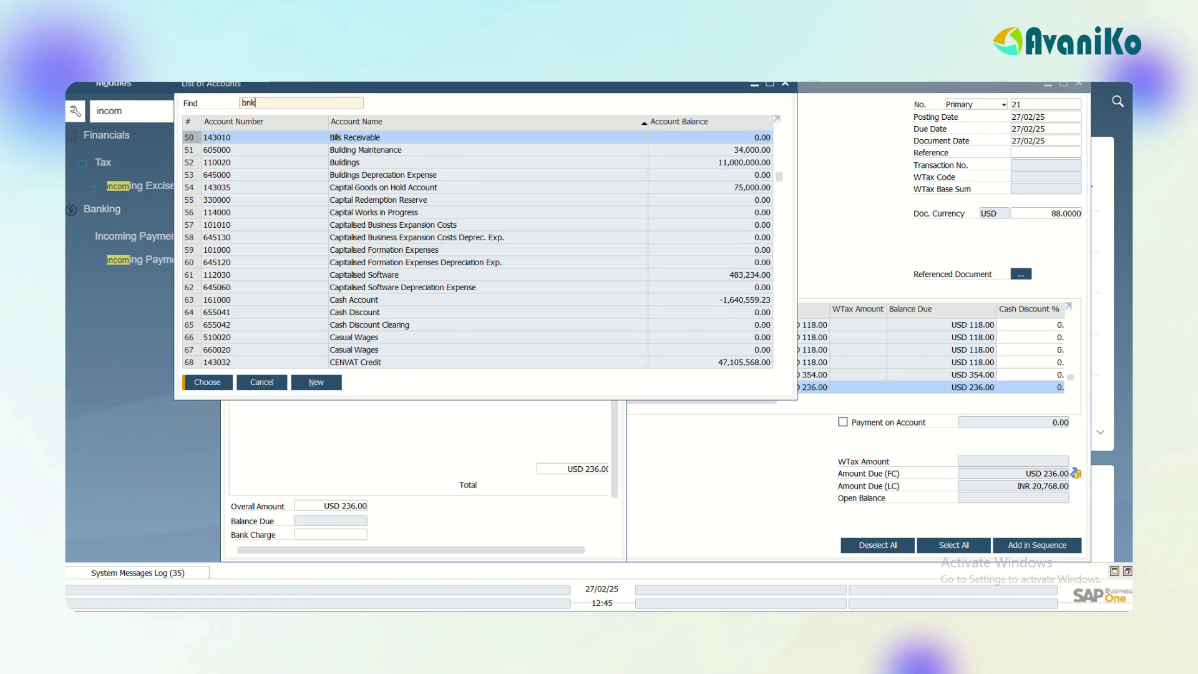
key(BackSpace)
key(BackSpace)
key(BackSpace)
text(ban)
key(Down)
key(Down)
key(Down)
key(Down)
key(Down)
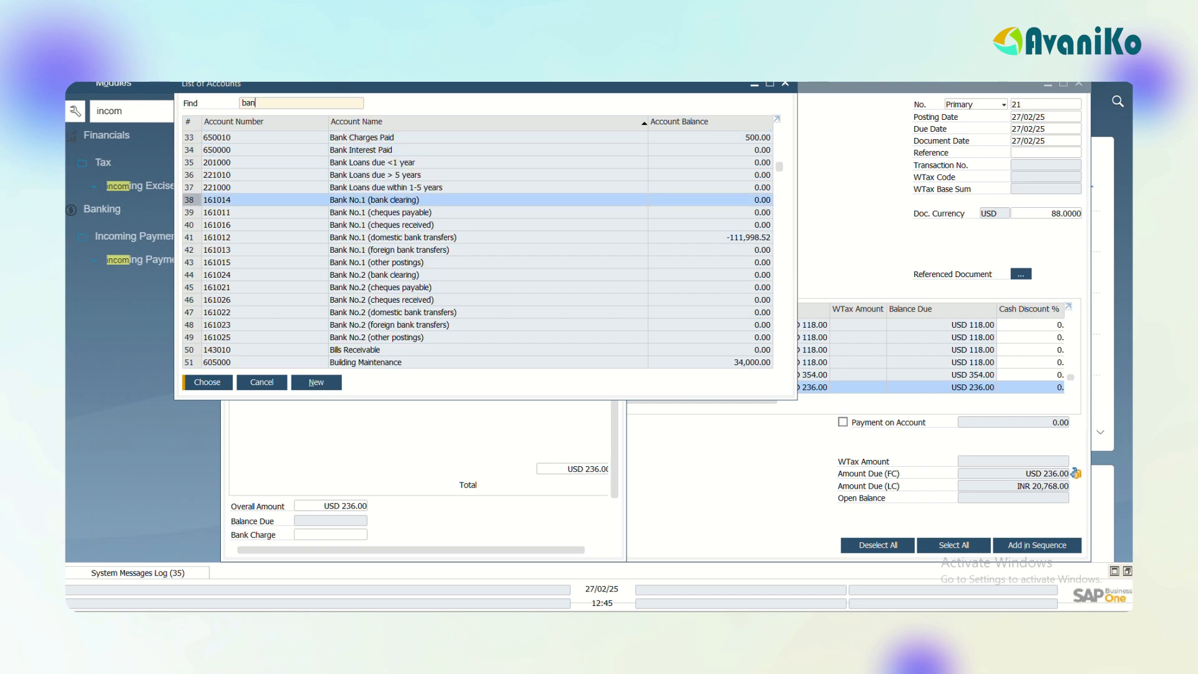
key(Down)
key(Down)
key(Down)
key(Return)
key(Tab)
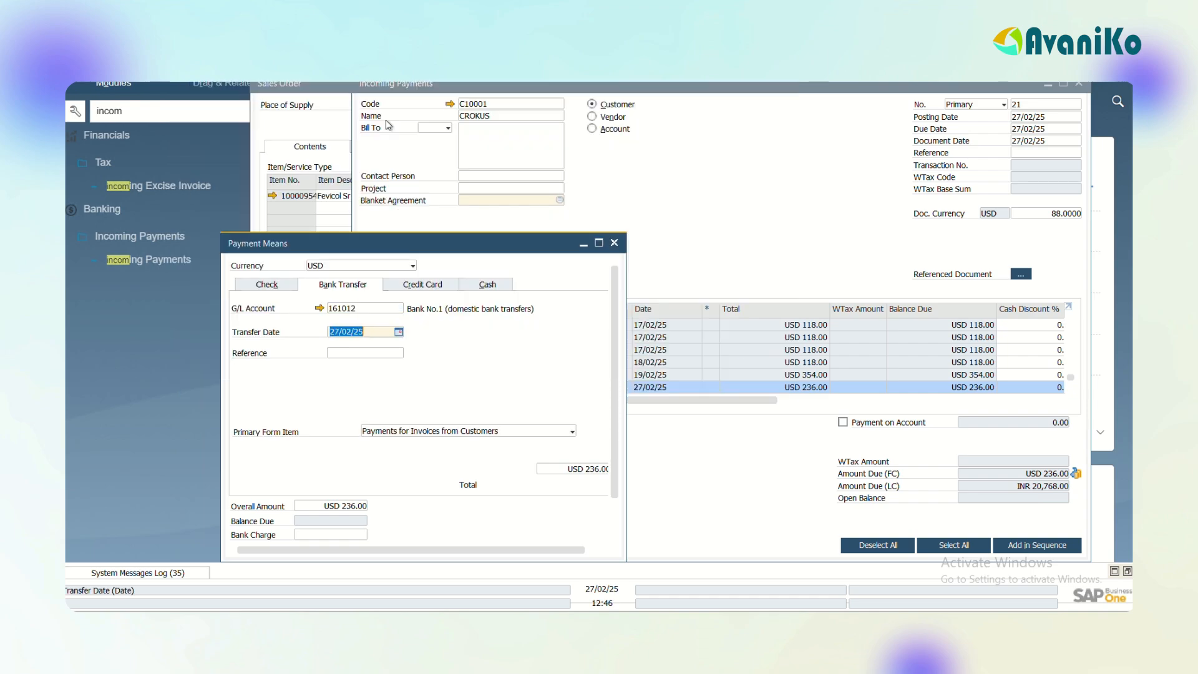
key(Tab)
key(Tab)
key(Tab)
key(Return)
Step: Try to preview the incoming payment's journal entry, and open the linked down payment request 1 for inspection
right_click(708, 194)
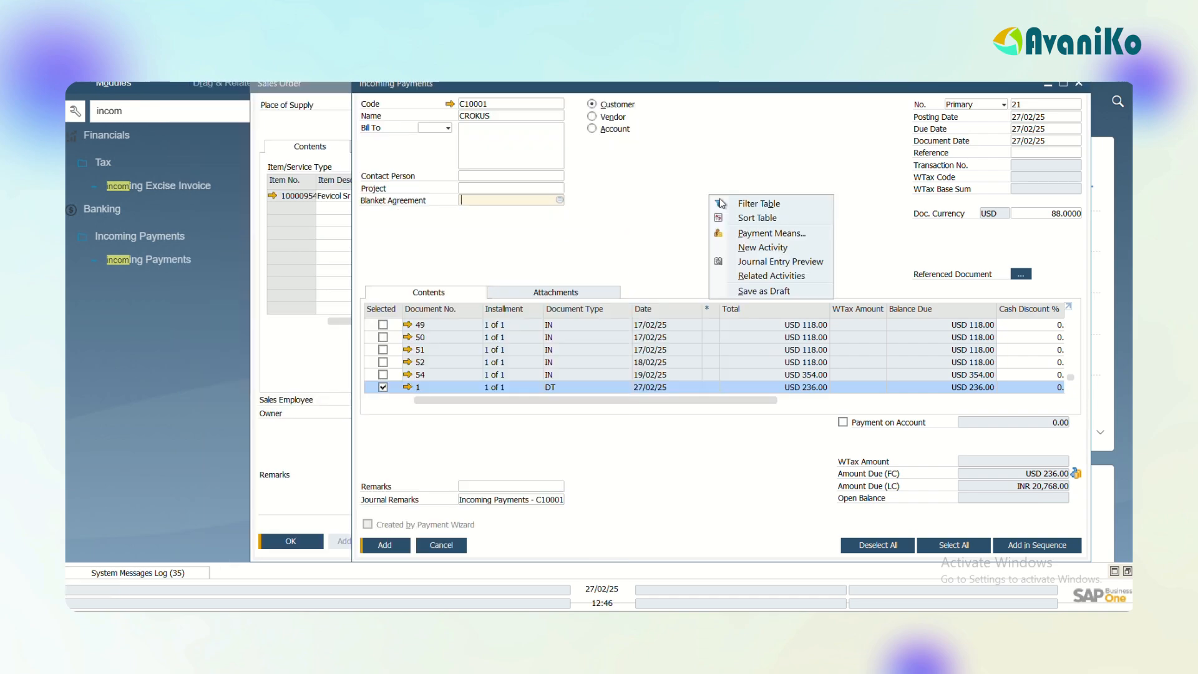
click(776, 256)
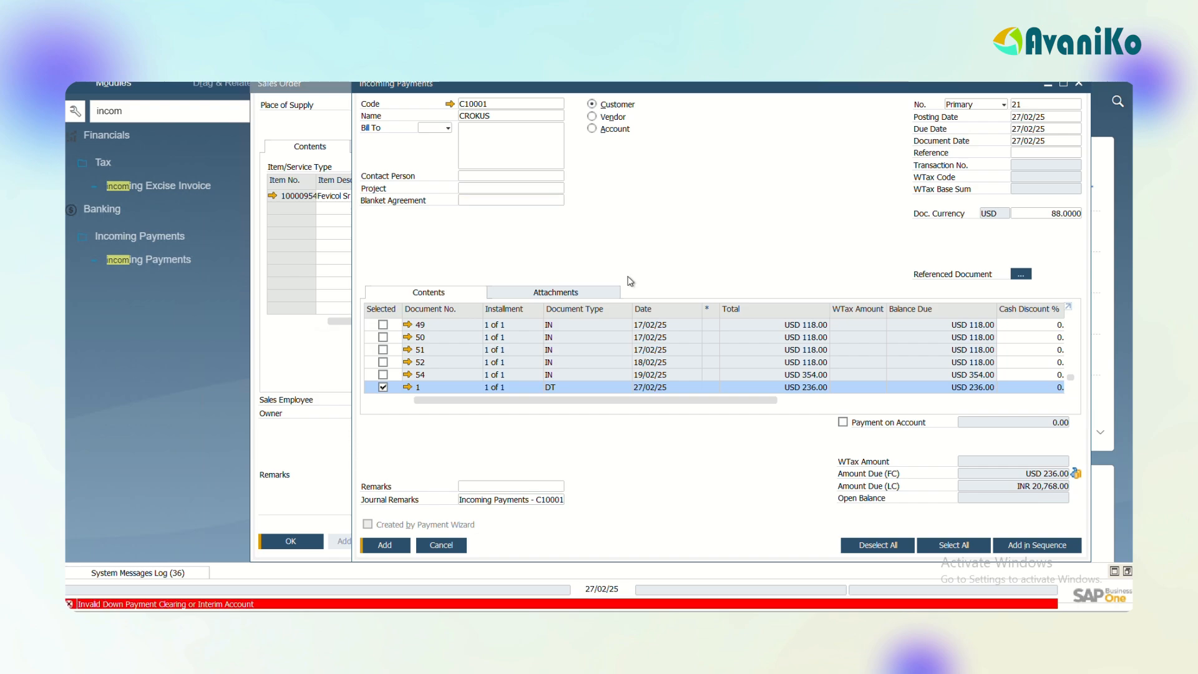
click(409, 386)
right_click(633, 182)
click(709, 137)
Step: Find and open G/L Account Determination and check the Down Payment Clearing Account for sales
double_click(111, 111)
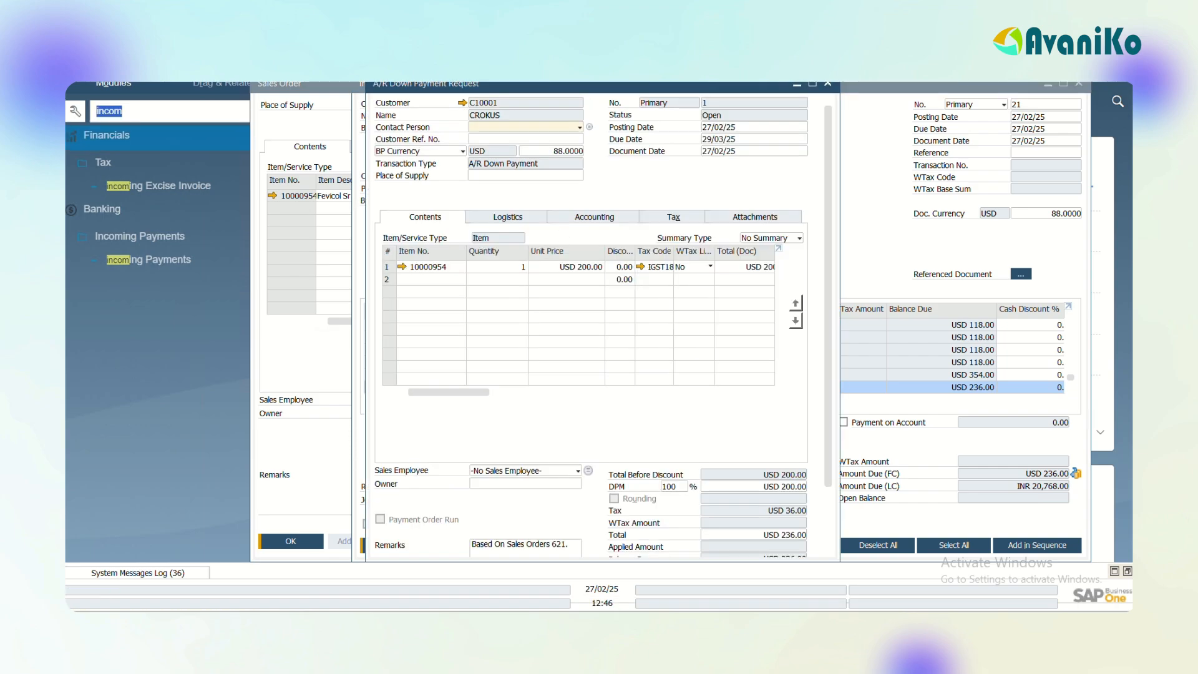
text(g/l)
click(151, 302)
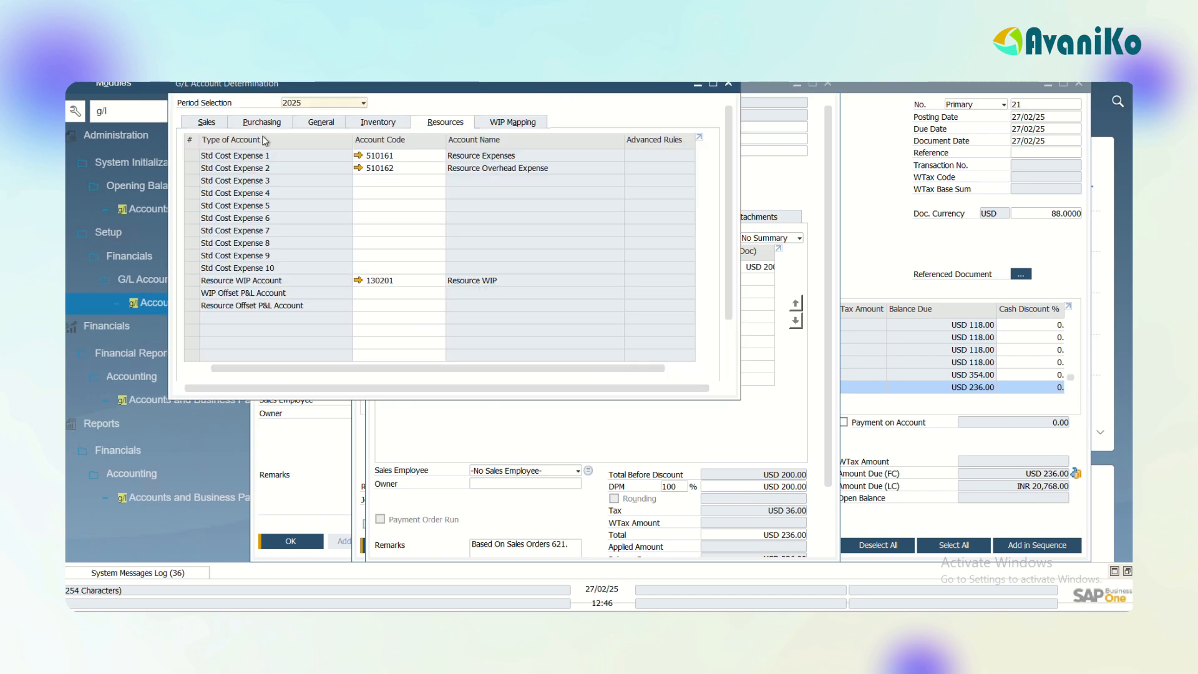
click(208, 122)
scroll(704, 298, down, 2)
click(359, 248)
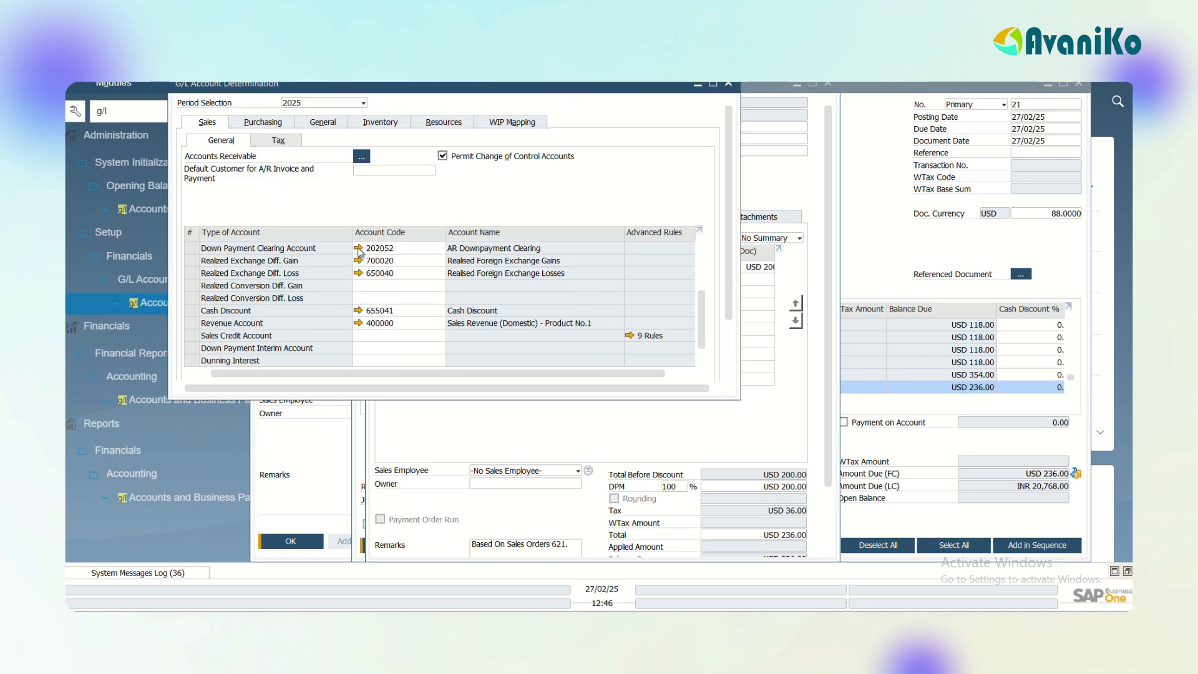
key(Escape)
key(Escape)
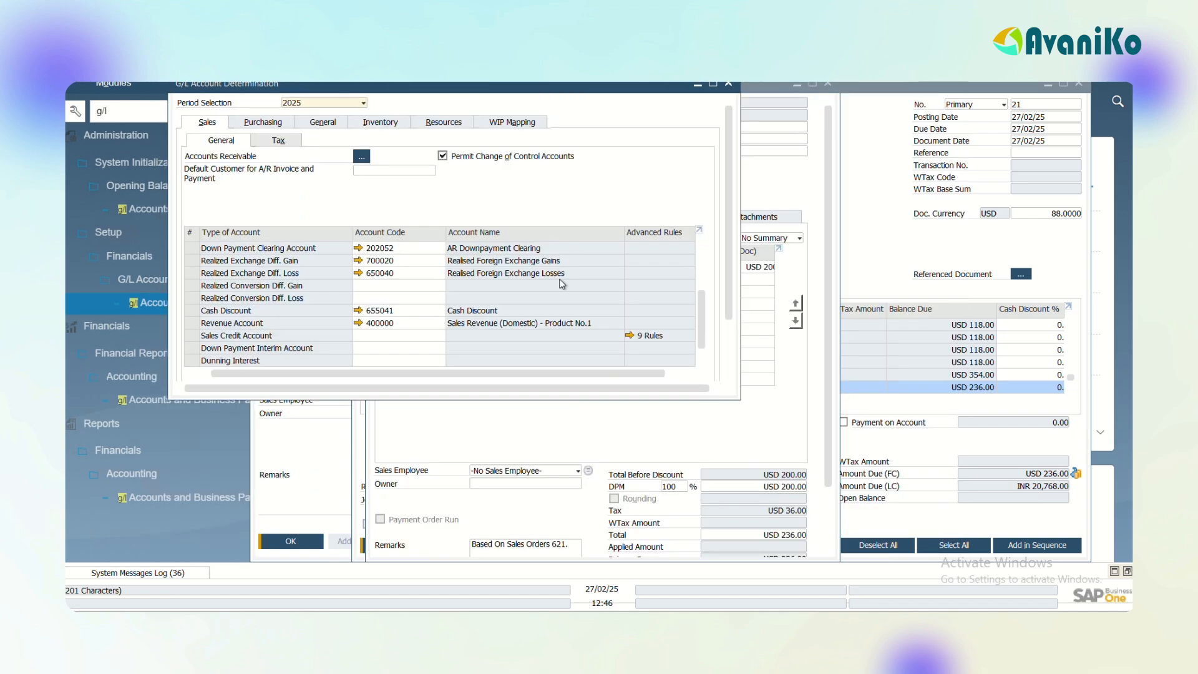
Step: Set the sales Down Payment Interim Account to 202052, save the account determination and return to the incoming payment
click(390, 348)
text(202052)
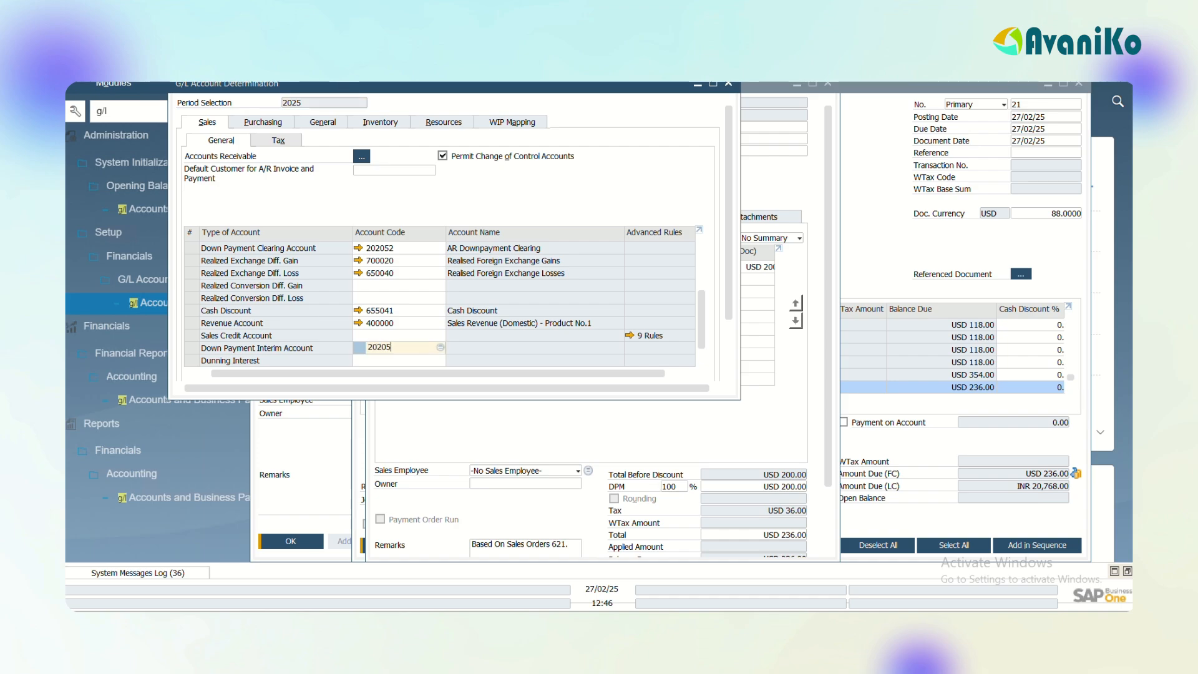
key(Tab)
key(Return)
key(Escape)
Step: Preview the incoming payment's journal entry and close the preview
right_click(709, 213)
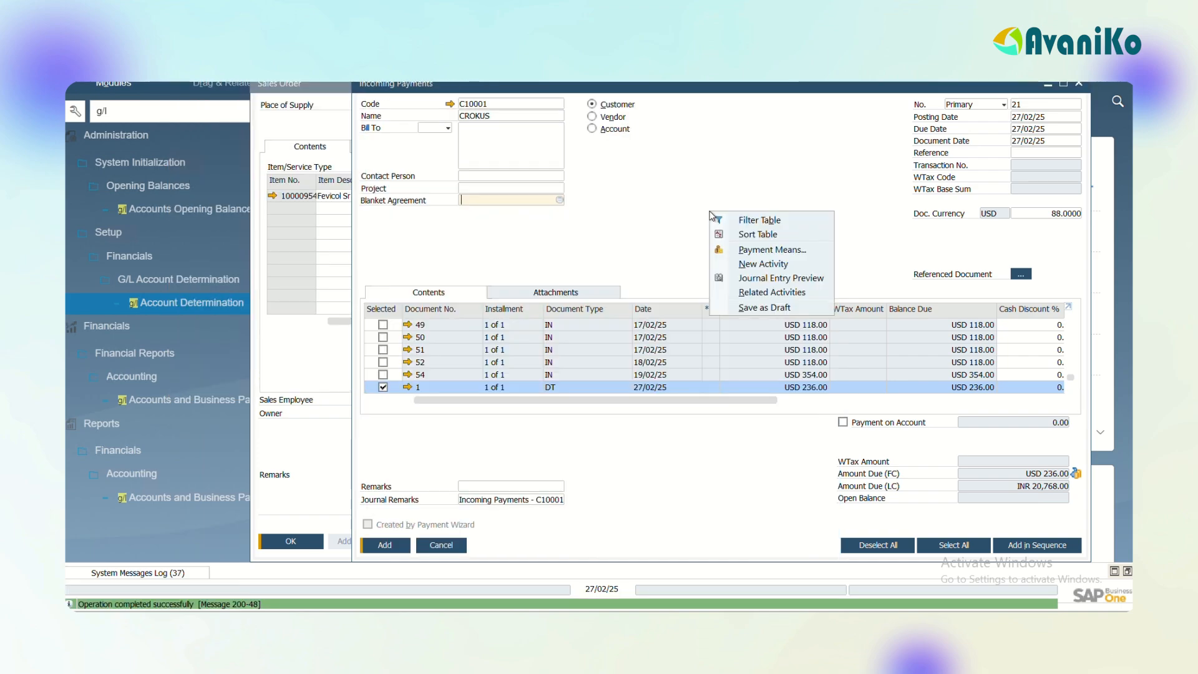
click(762, 285)
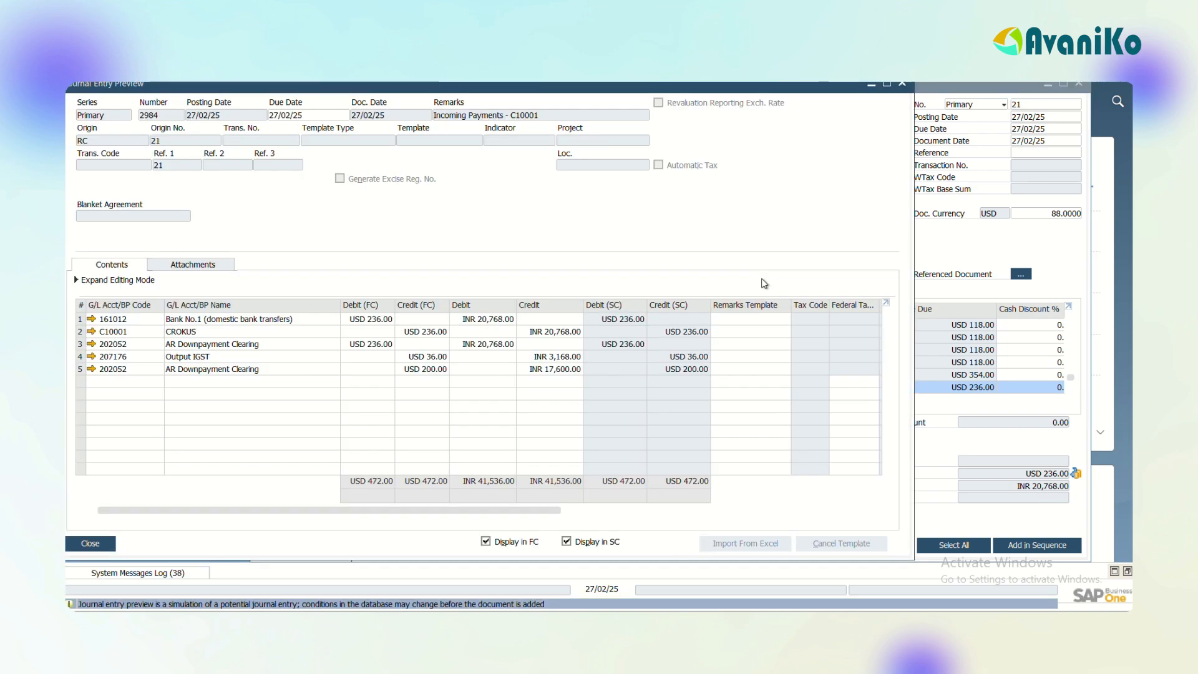
key(Escape)
Step: Reopen G/L Account Determination and try to choose AR Downpayment Clearing as the Down Payment Interim Account, closing the window
click(209, 301)
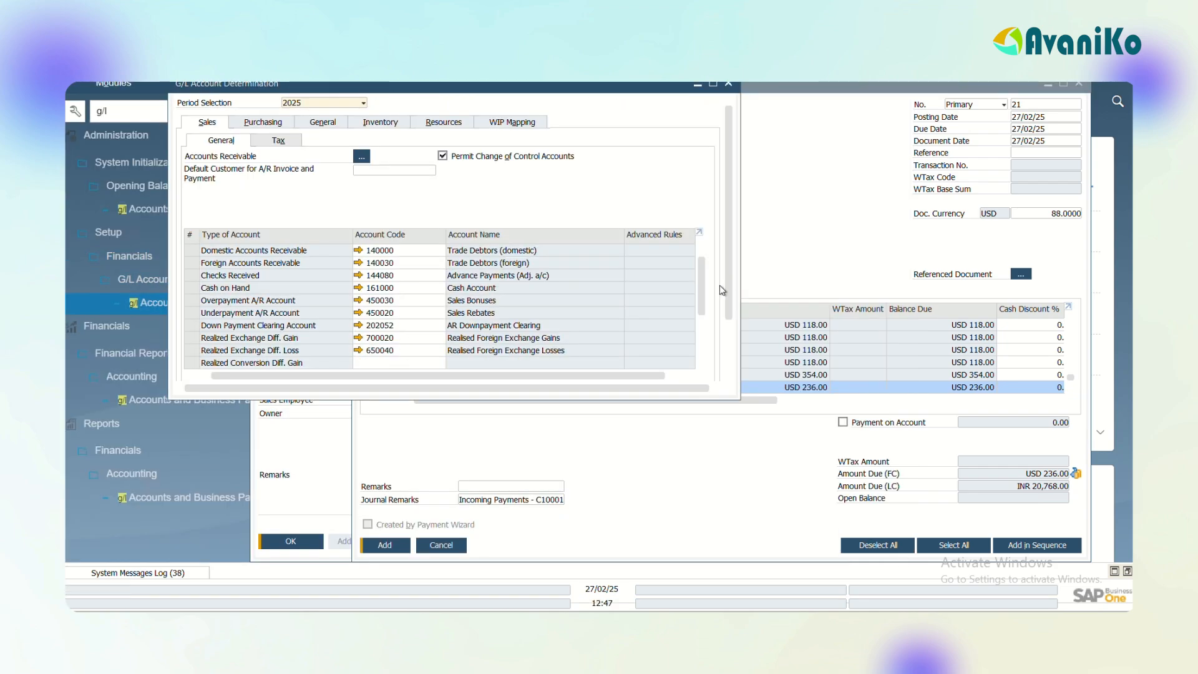
scroll(499, 337, down, 2)
click(404, 351)
key(Tab)
text(ar)
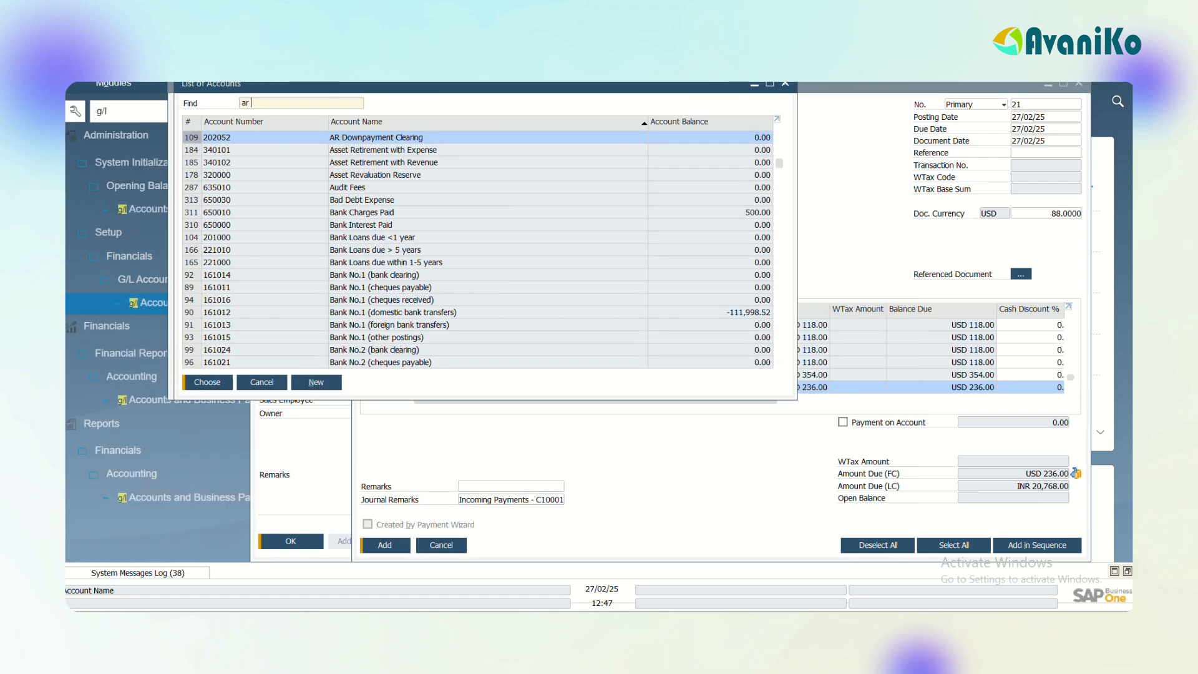
key(Return)
click(370, 128)
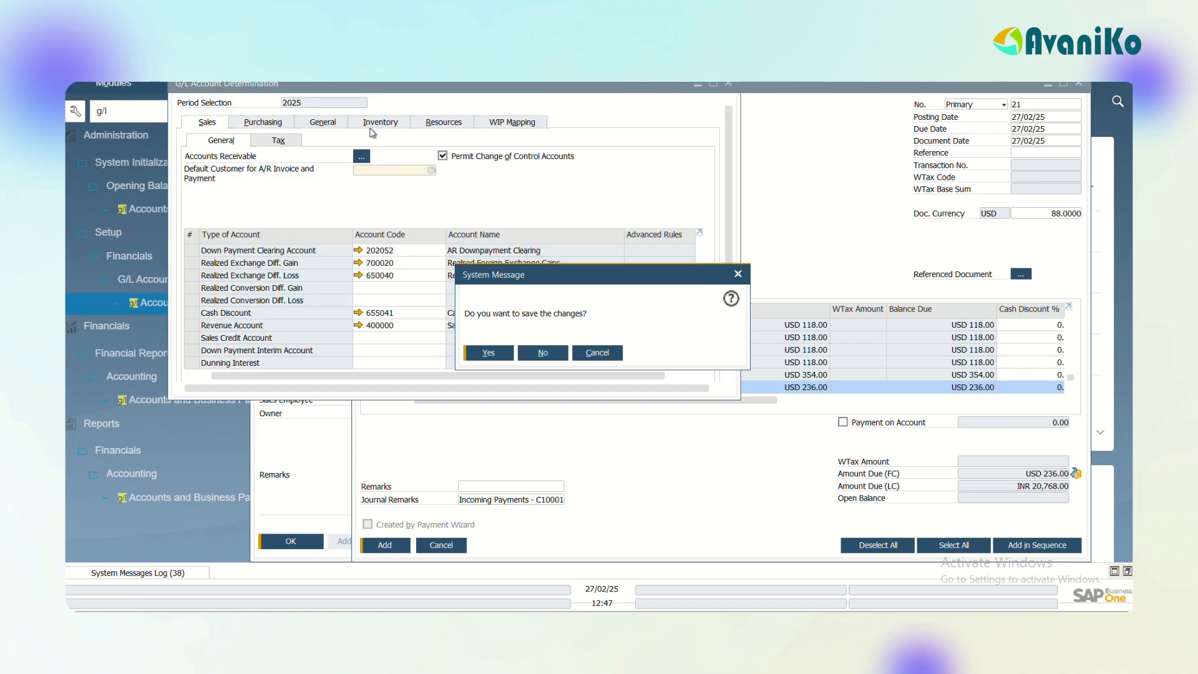
key(Return)
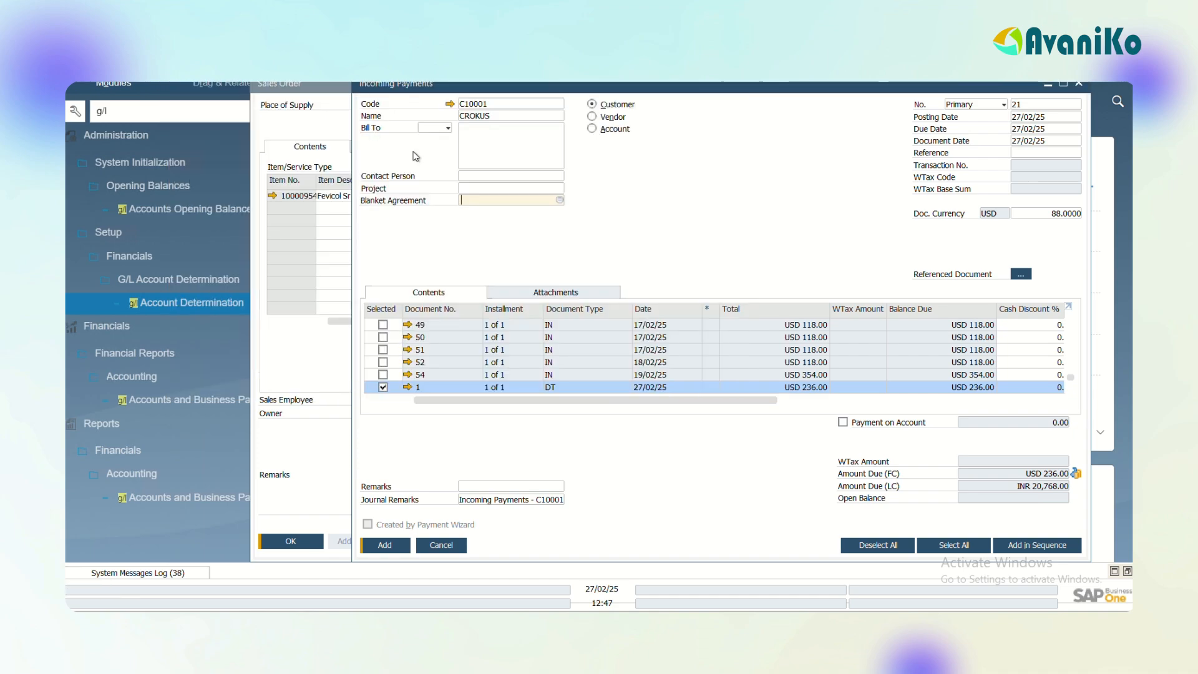
Step: Review the journal entry preview once more and add the incoming payment for CROKUS, confirming the system message
right_click(653, 196)
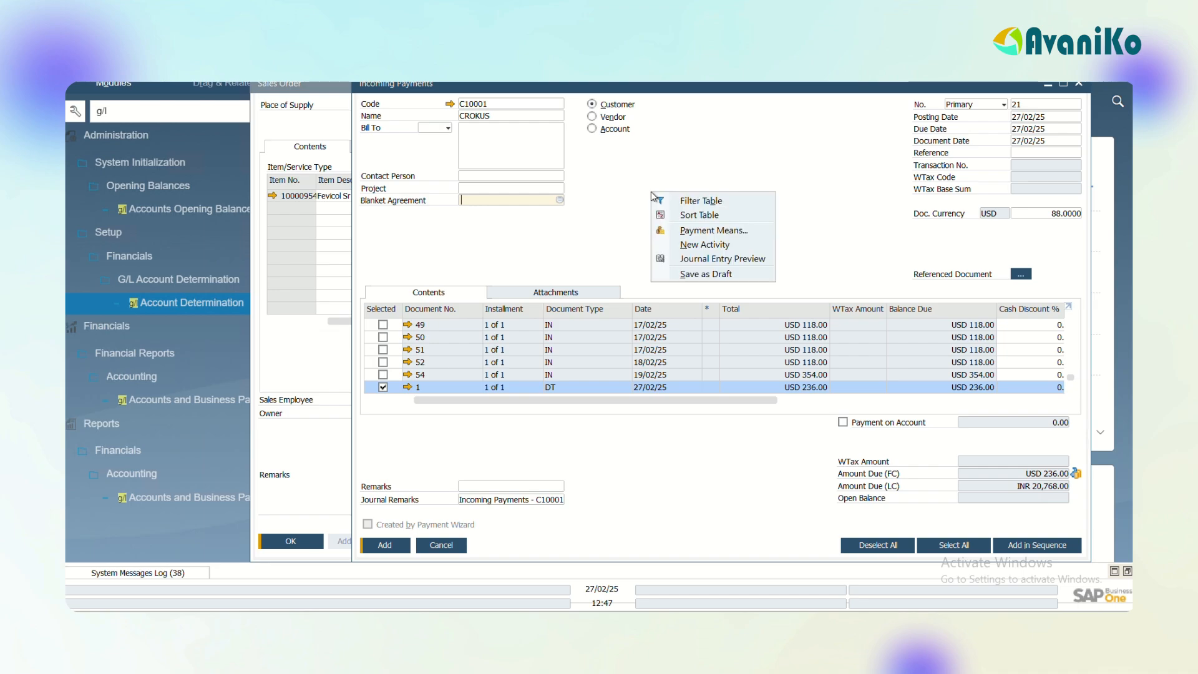
click(696, 260)
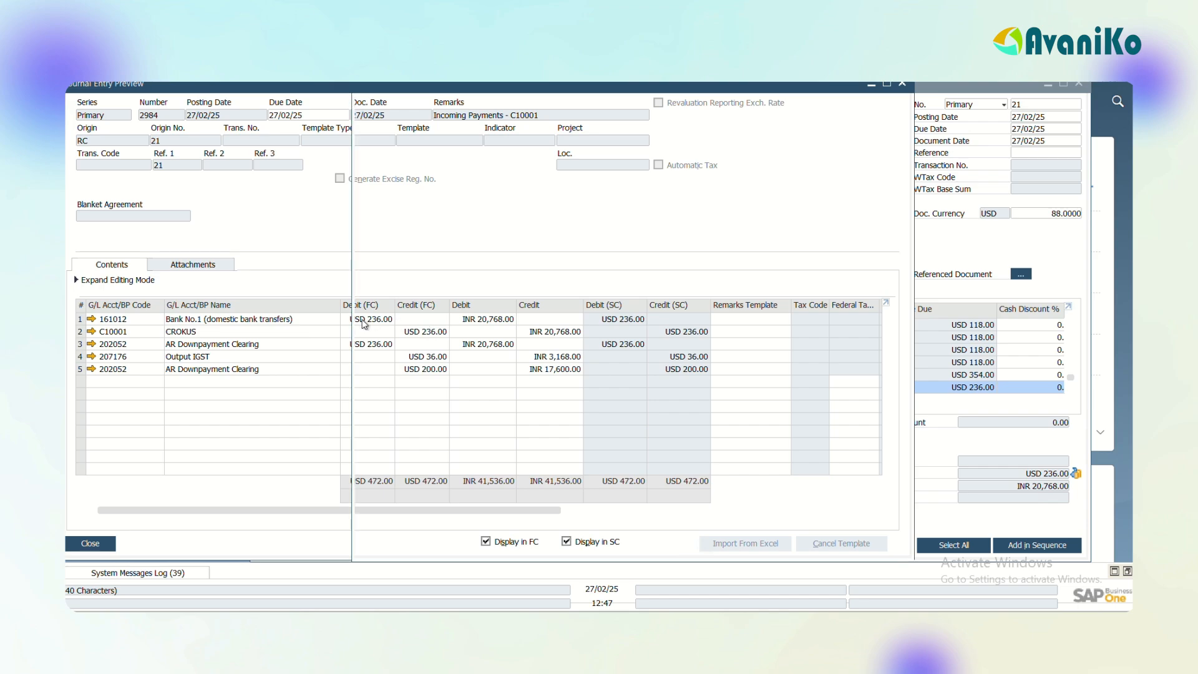
key(Escape)
key(Return)
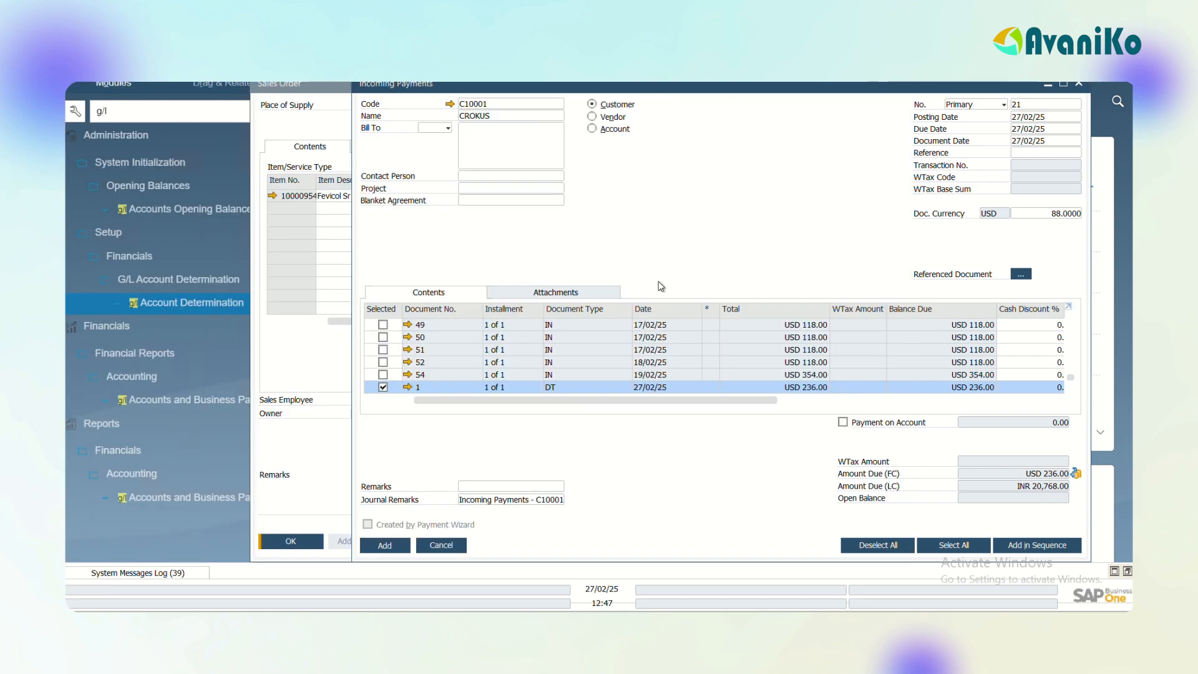
key(Return)
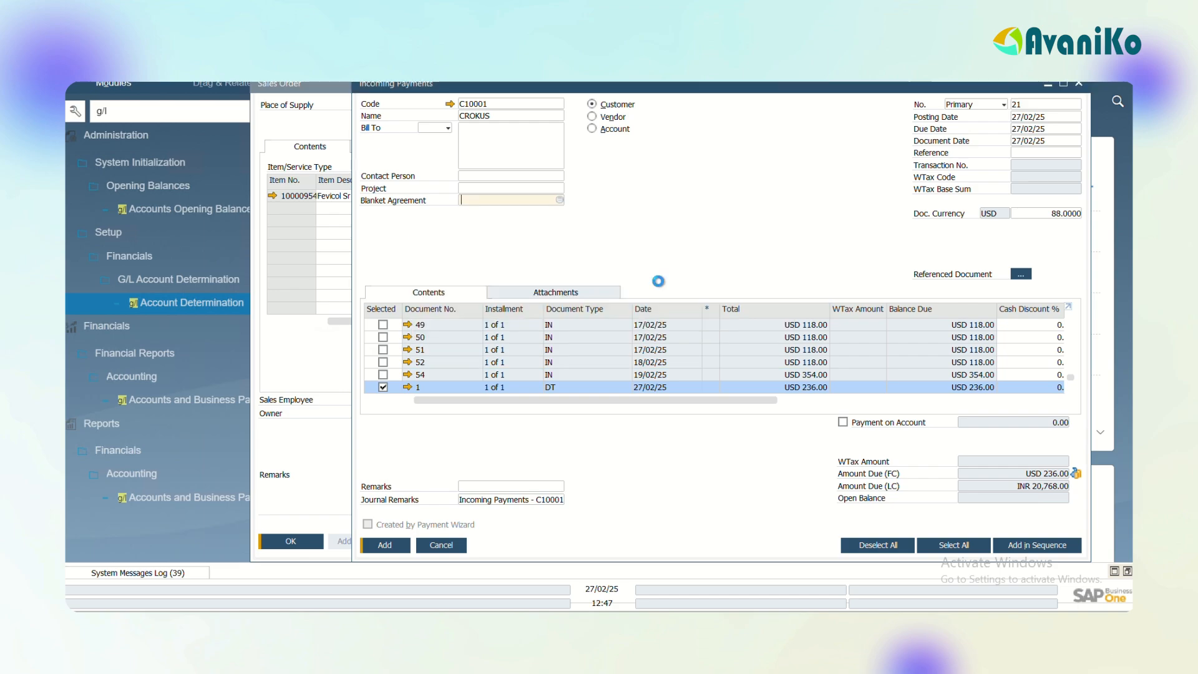
Step: Find and open Sales Order and bring up the CROKUS order 621
click(148, 111)
key(ctrl+a)
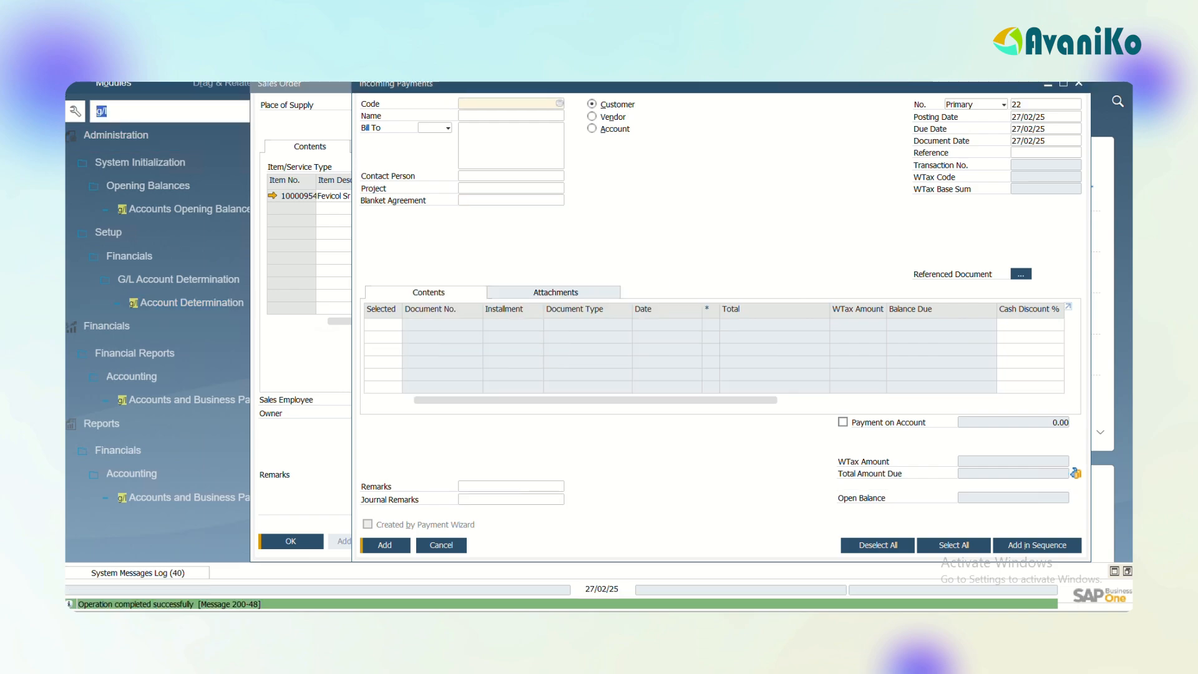
text(sales)
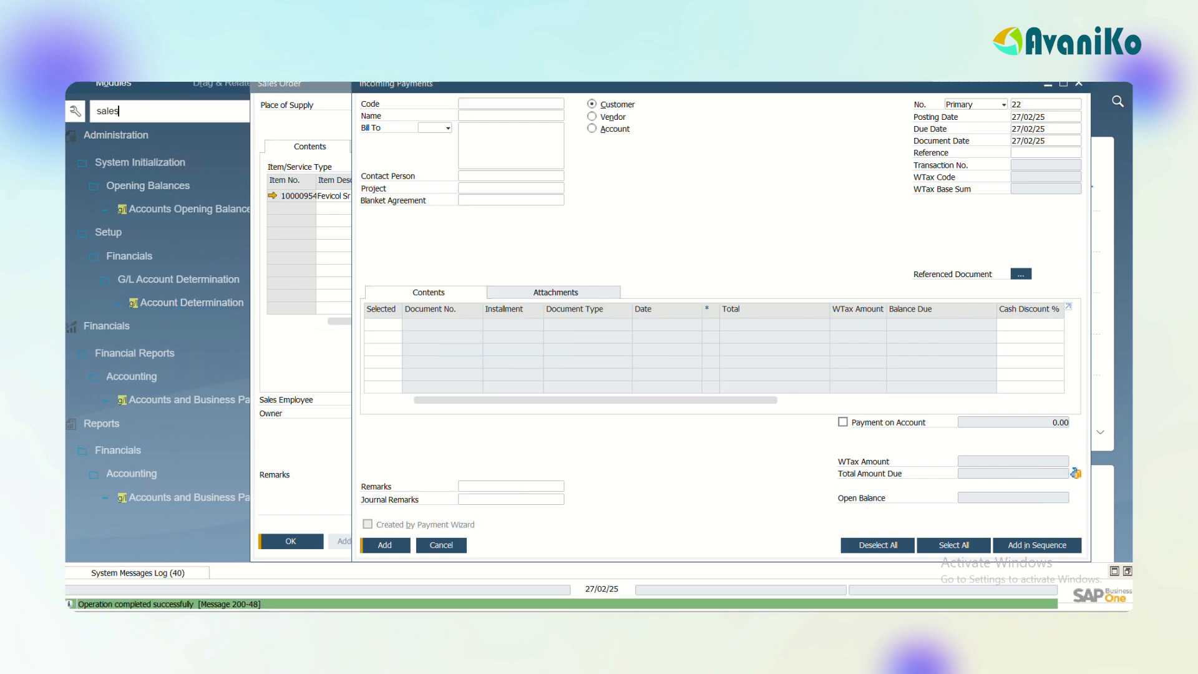
click(126, 286)
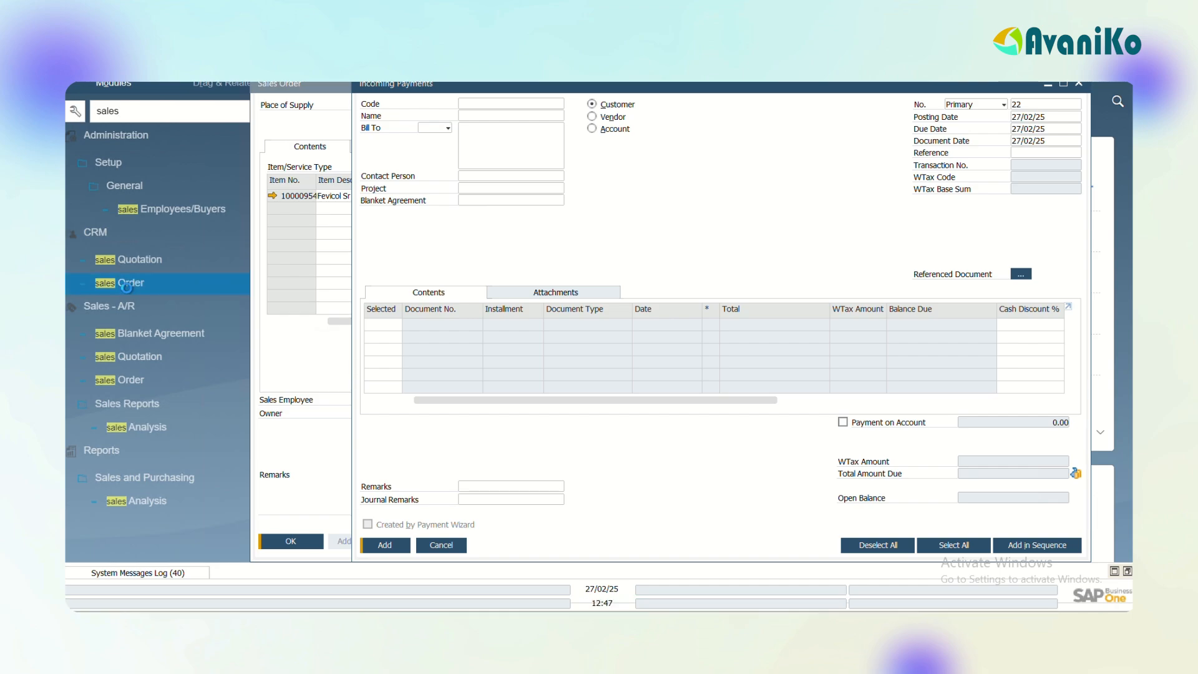
key(Page_Up)
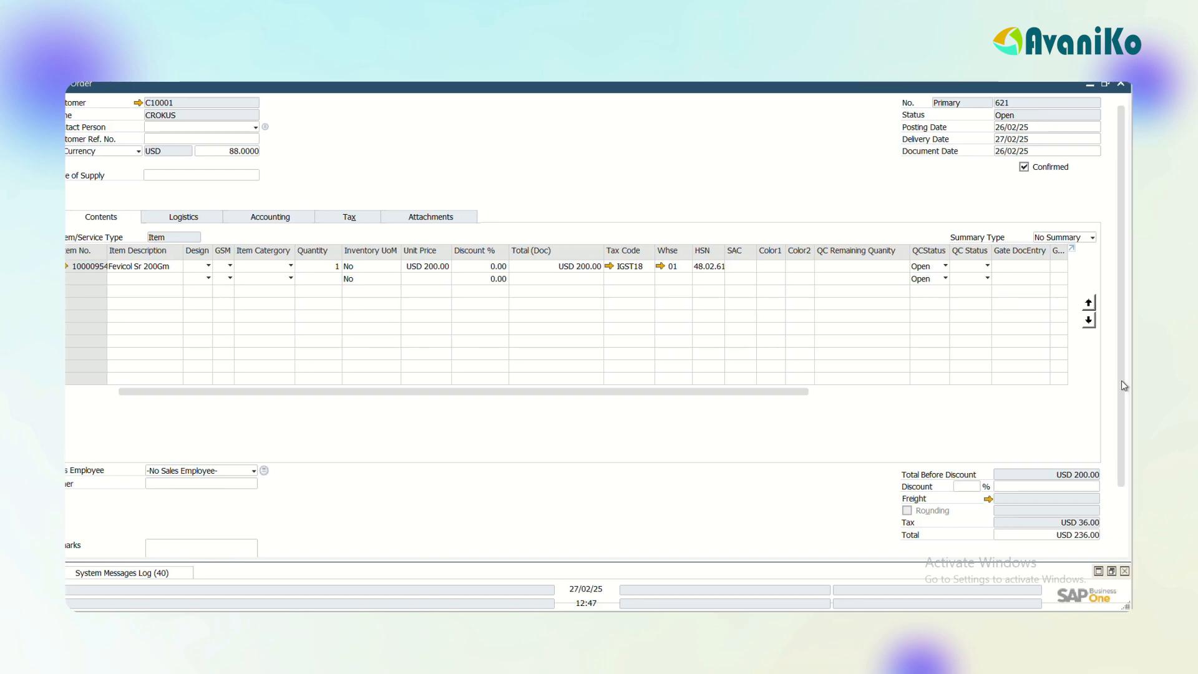
Step: Copy sales order 621 to an A/R invoice and accept the prompt
scroll(1130, 380, down, 3)
click(1054, 541)
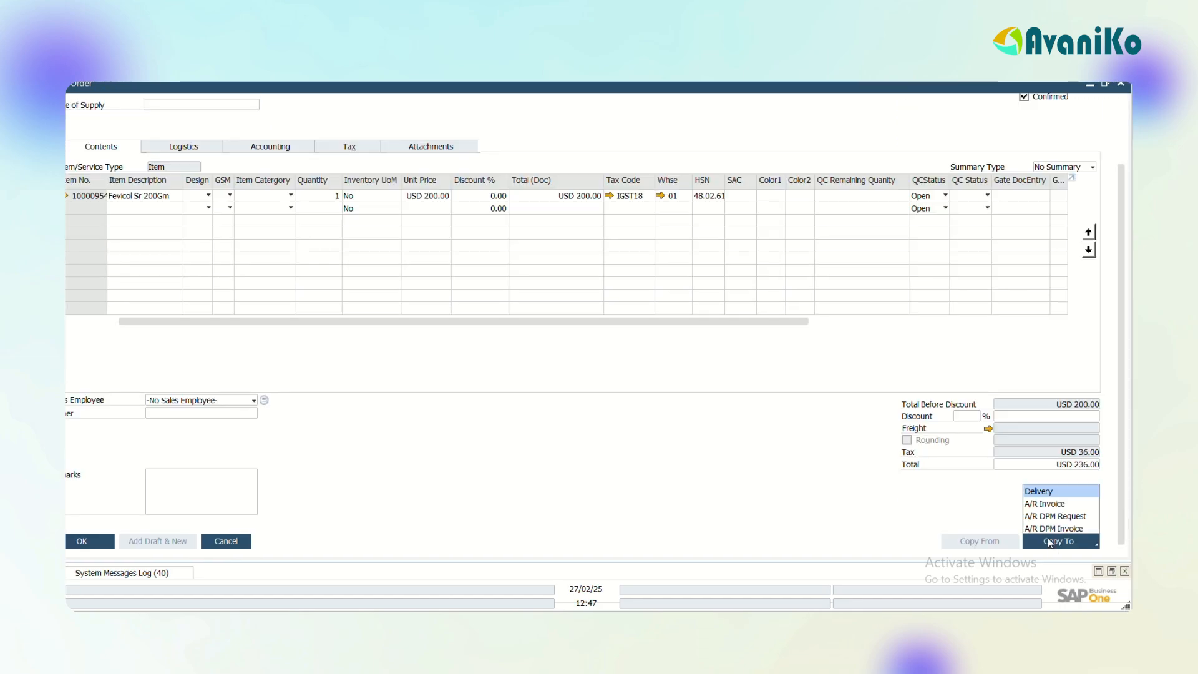
click(1030, 507)
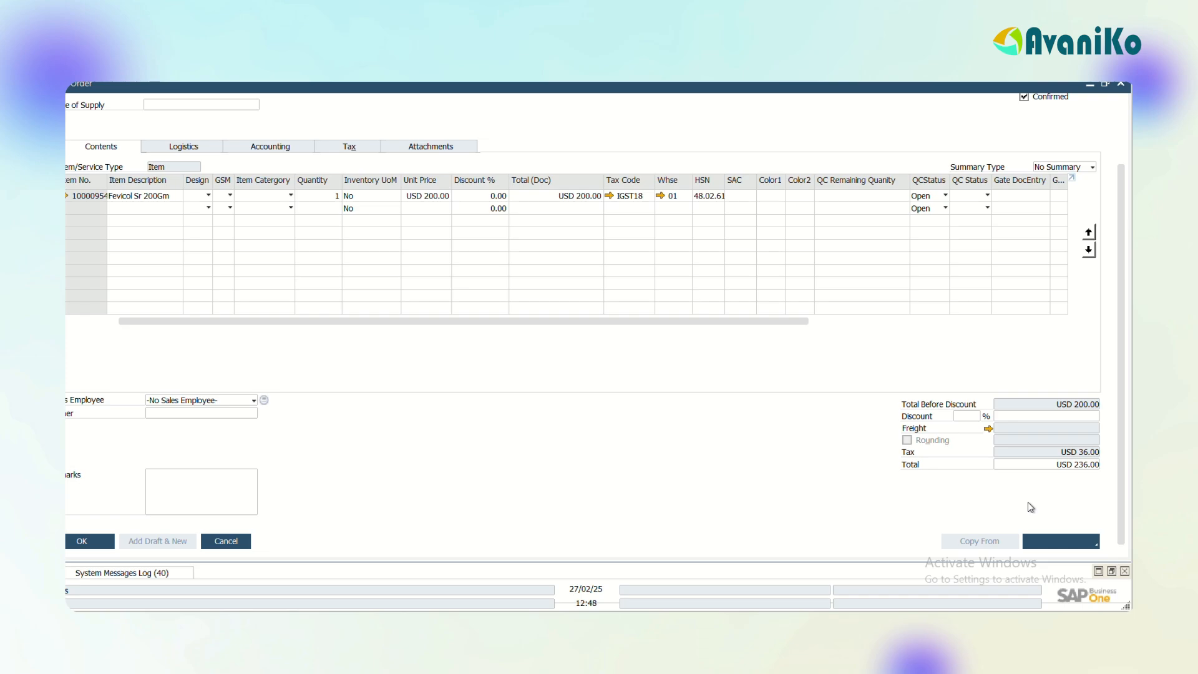
key(Return)
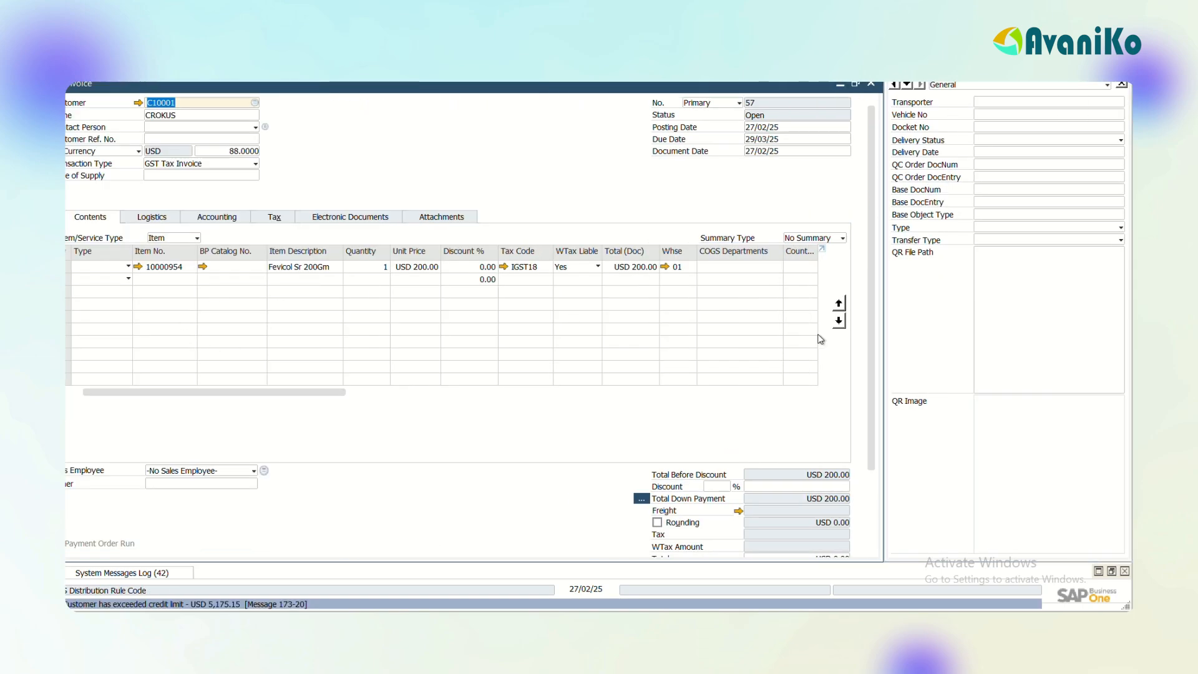
Step: Check the down payments to draw on the A/R invoice and confirm down payment request 1 with USD 200.00 net
scroll(749, 436, down, 3)
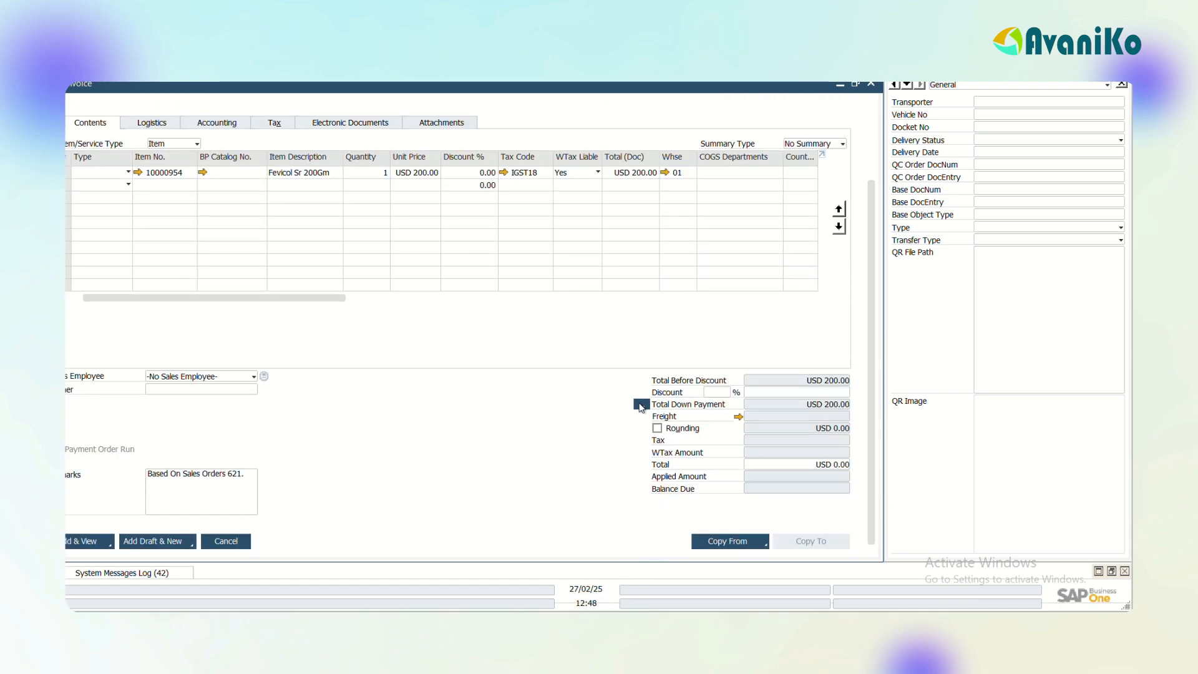
click(641, 406)
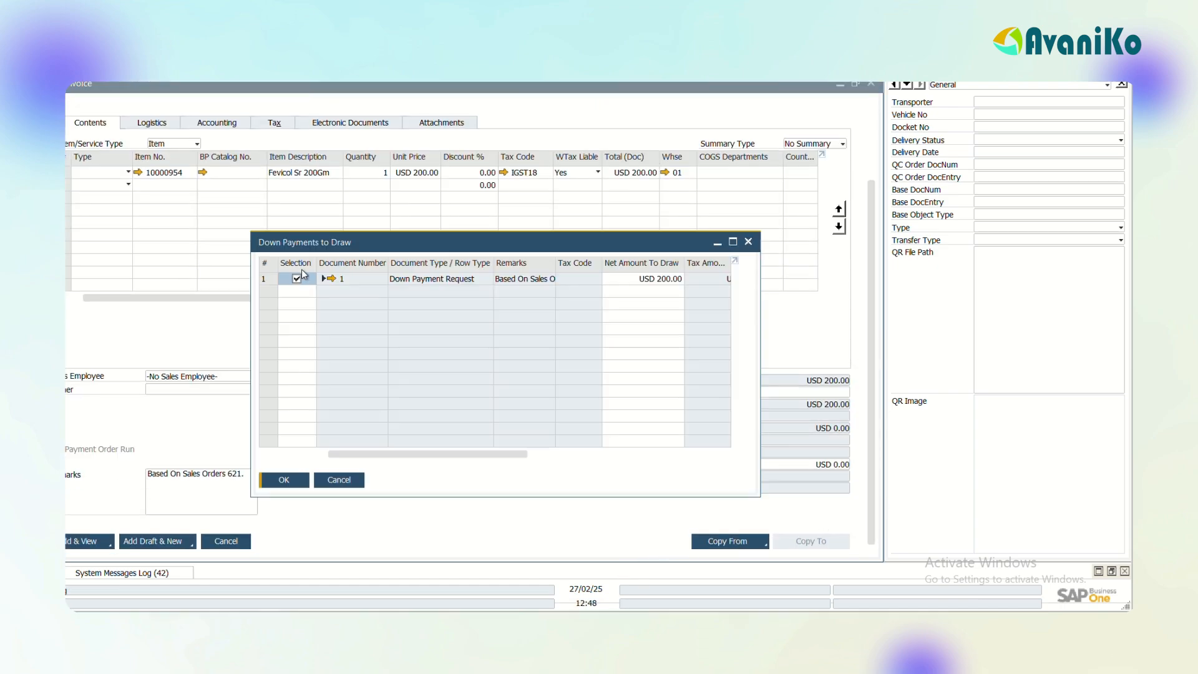
click(285, 481)
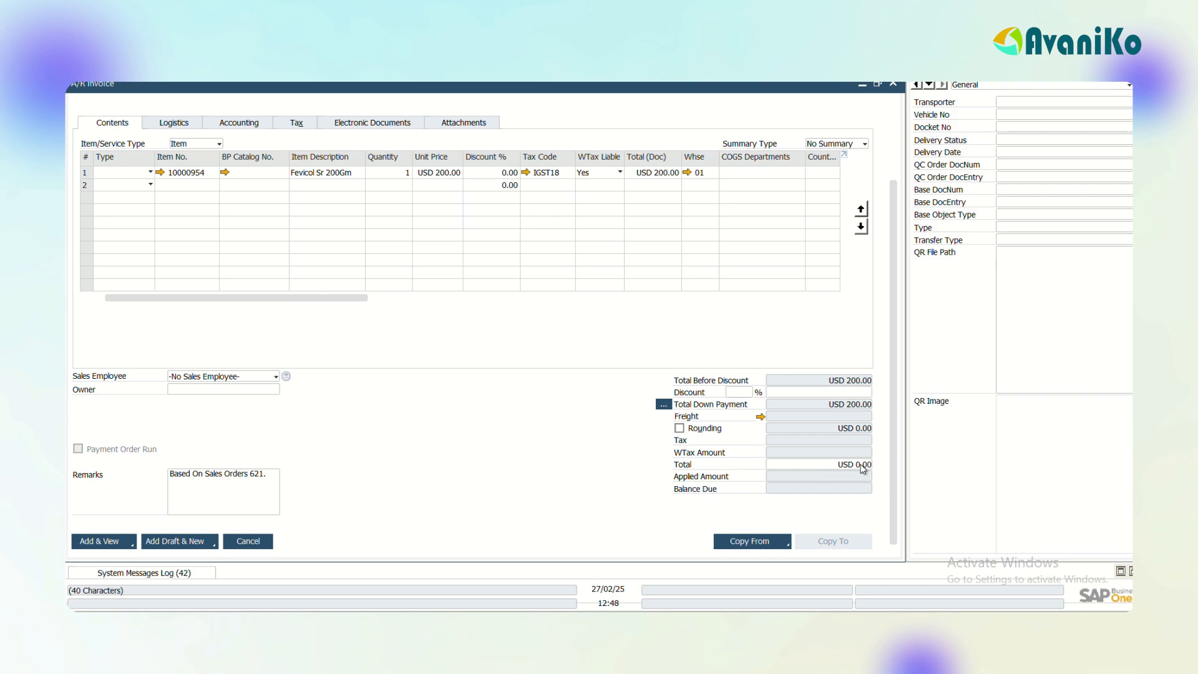
Step: Try to preview the A/R invoice's journal entry without an owner, and set WTax Liable to No on item row 10000954
right_click(466, 410)
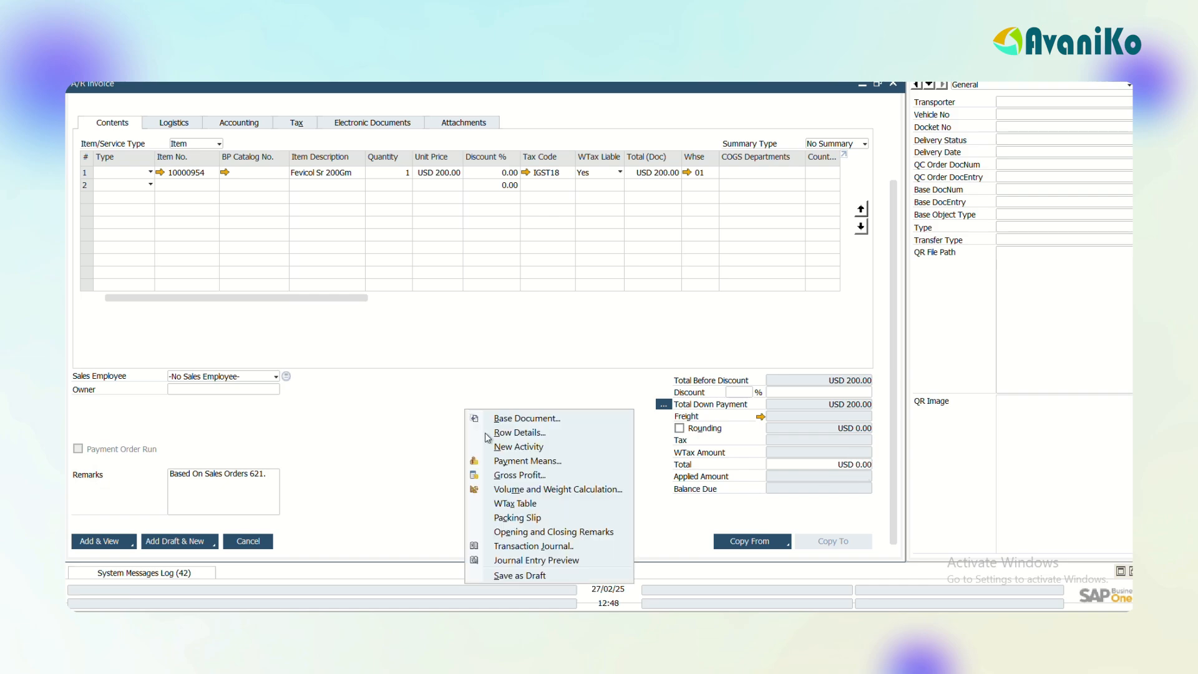
click(513, 572)
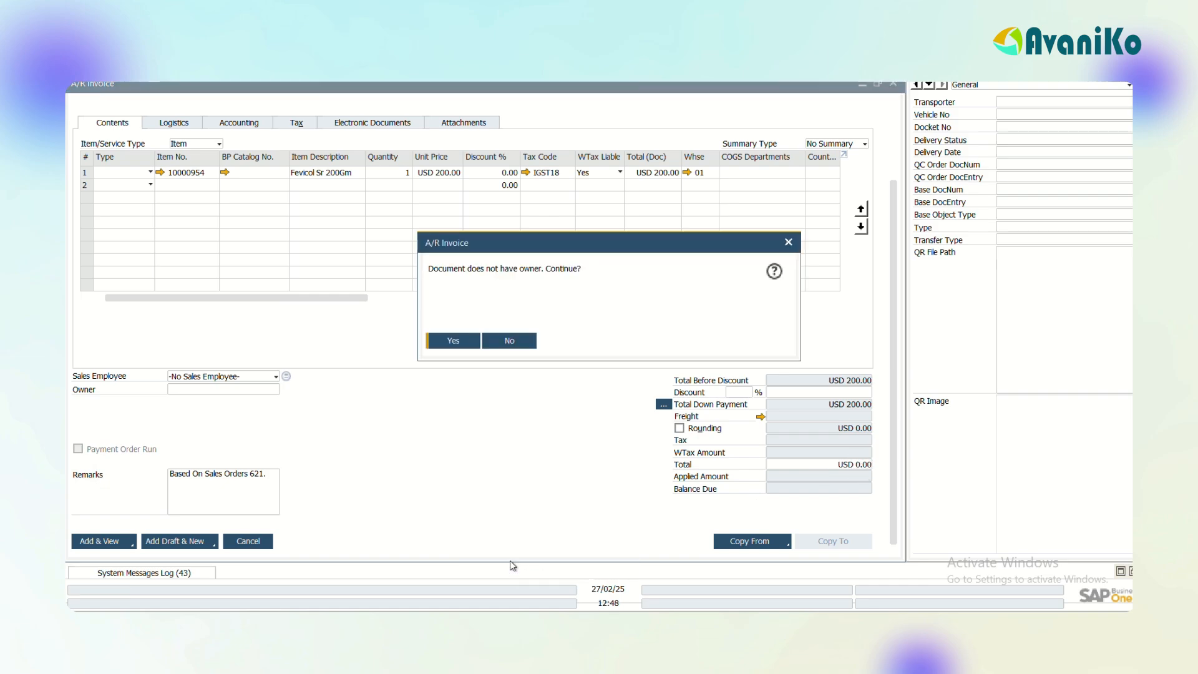
key(Return)
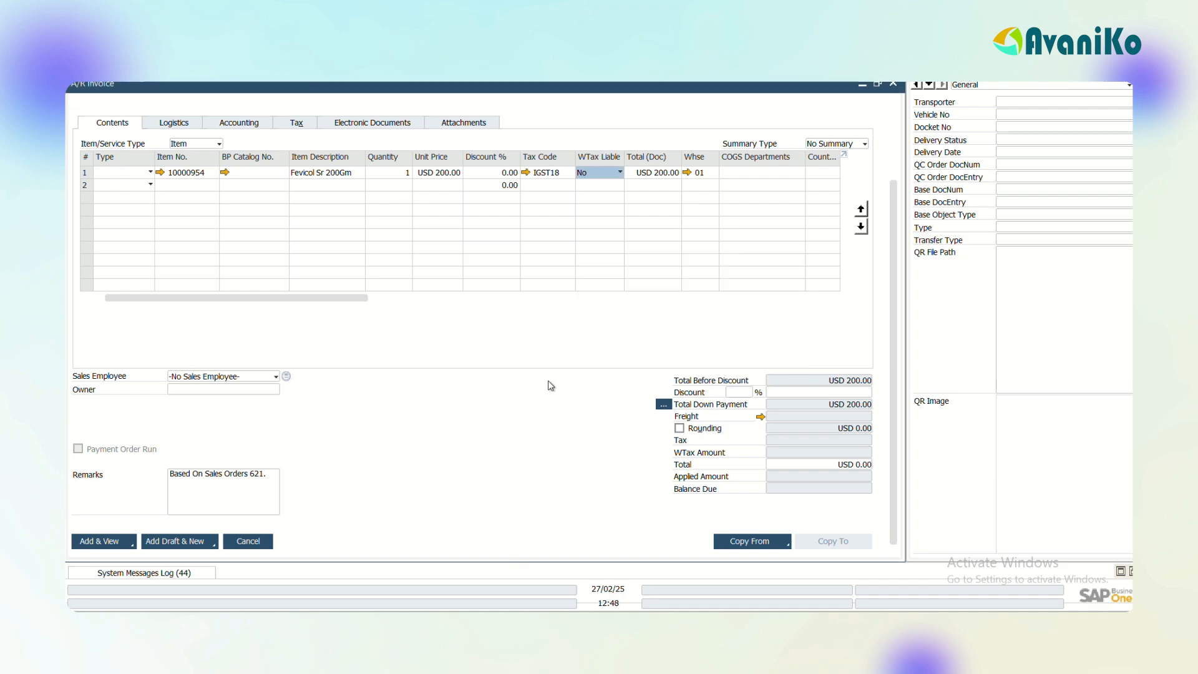
Step: Try the invoice's journal entry preview again, accept the withholding tax table, and set the item row's warehouse to FG
right_click(548, 380)
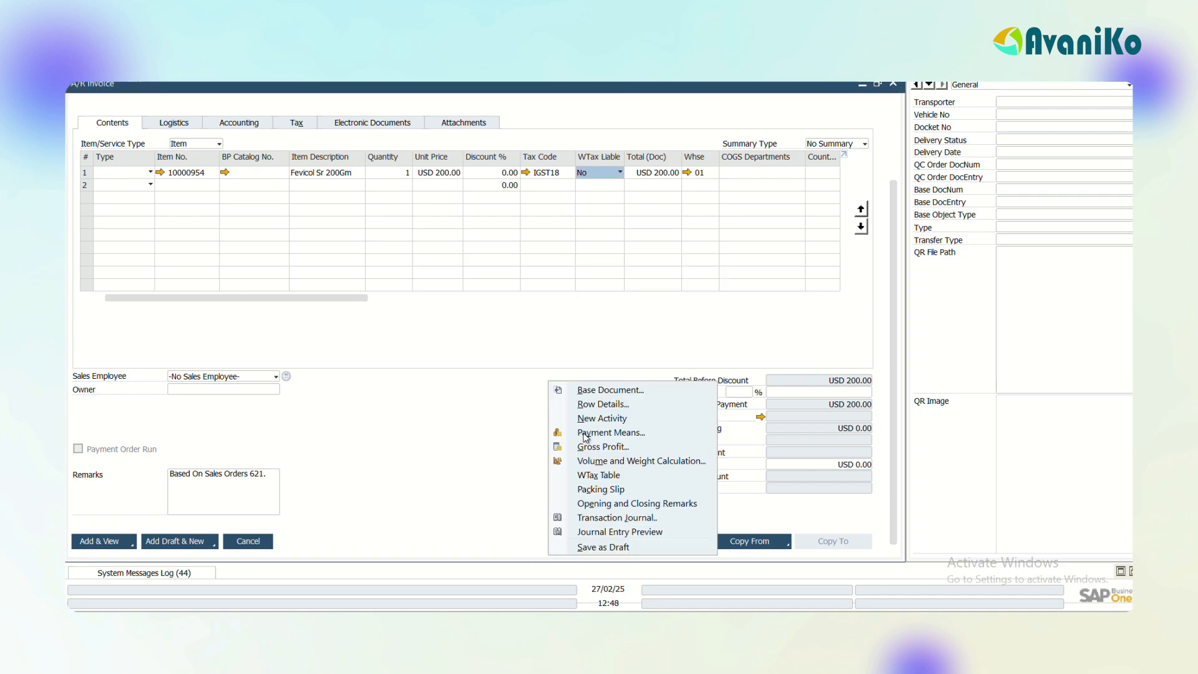
click(599, 546)
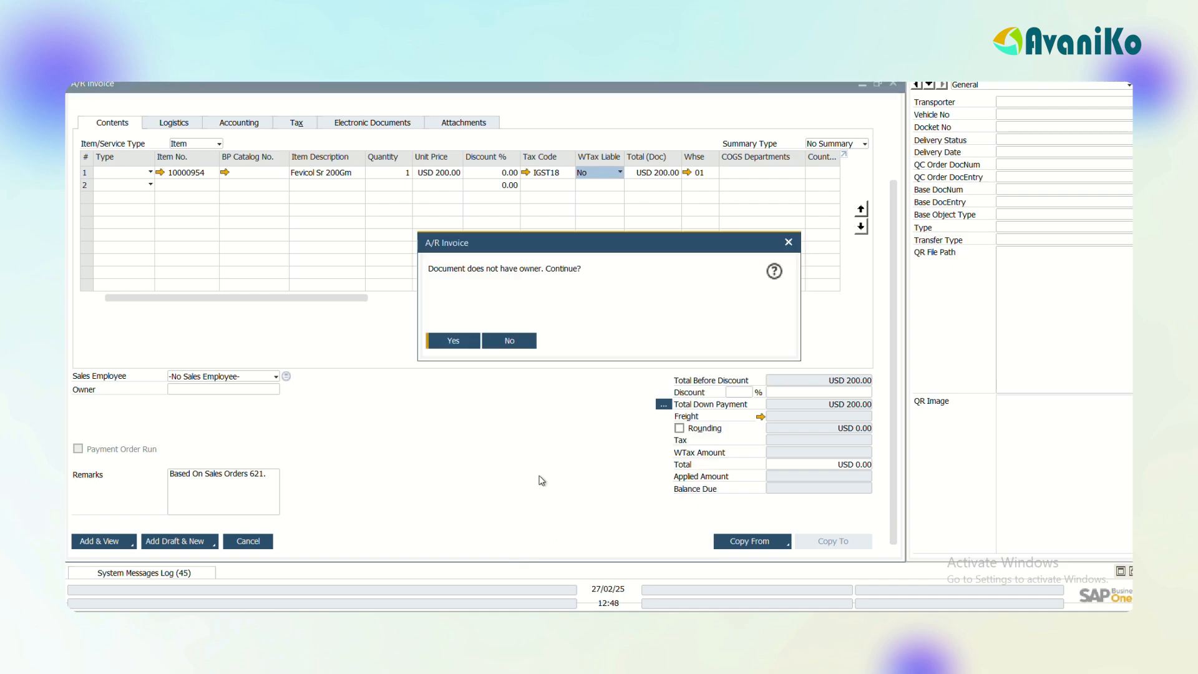
key(Return)
key(Return)
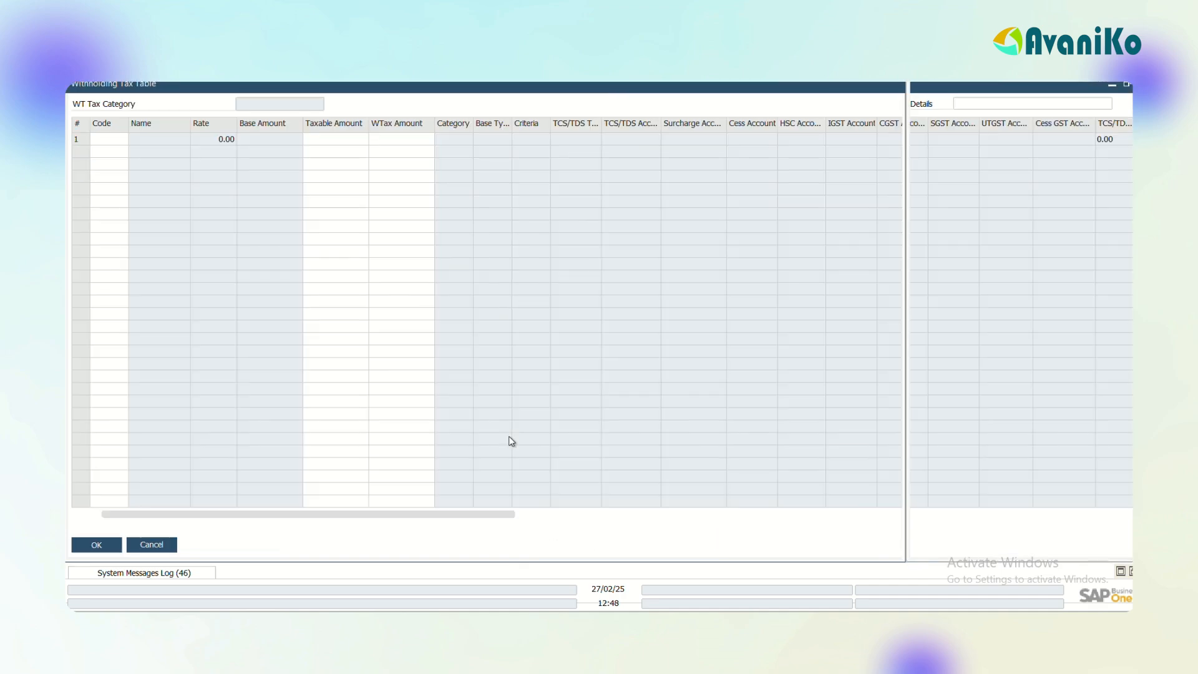
key(Return)
key(Return)
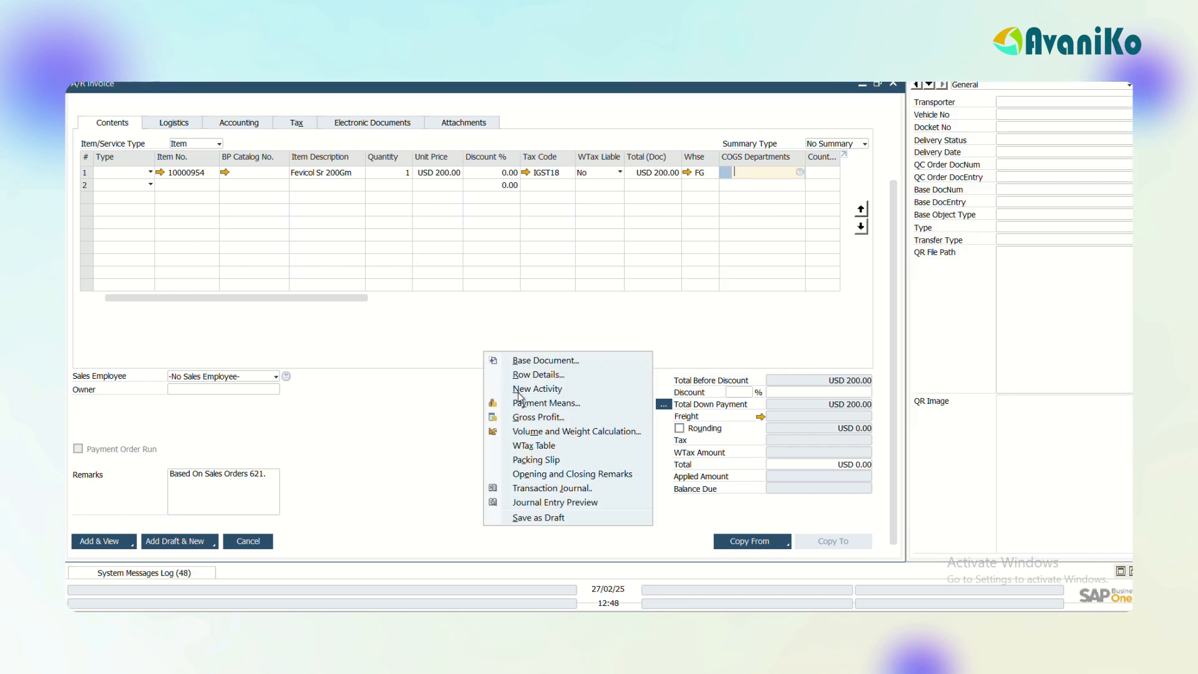
Step: Try the journal entry preview with warehouse FG, accepting the prompts, and change the item row's warehouse to STR
click(546, 502)
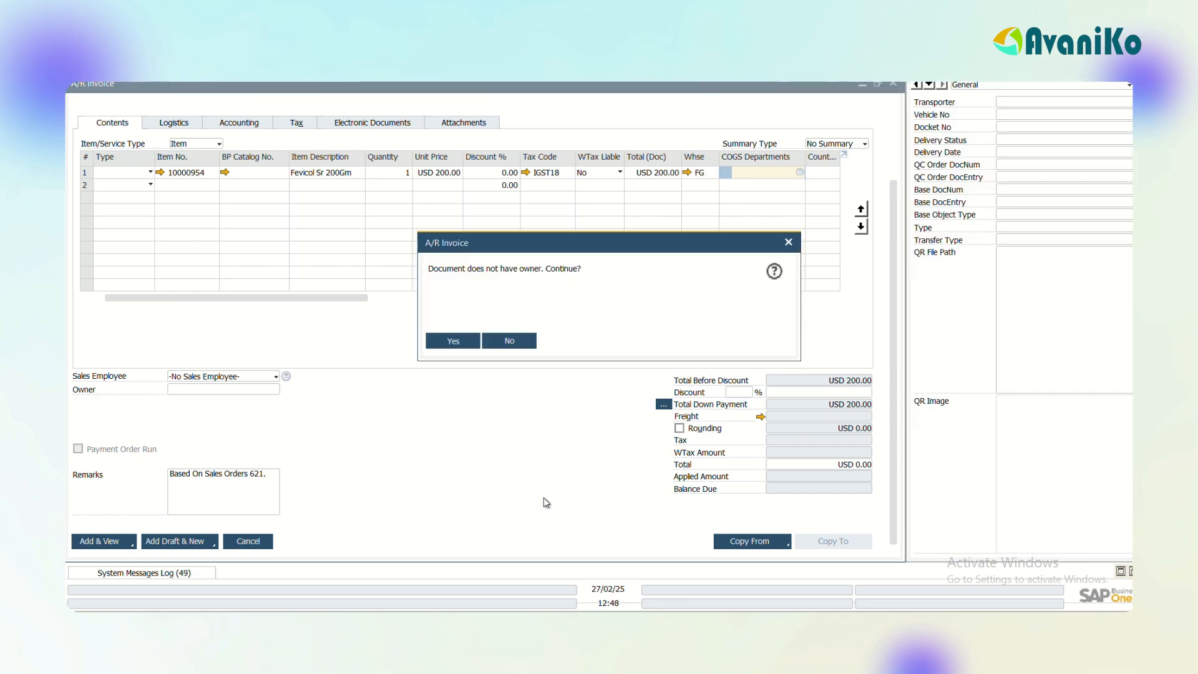
key(Return)
key(Return)
key(Return)
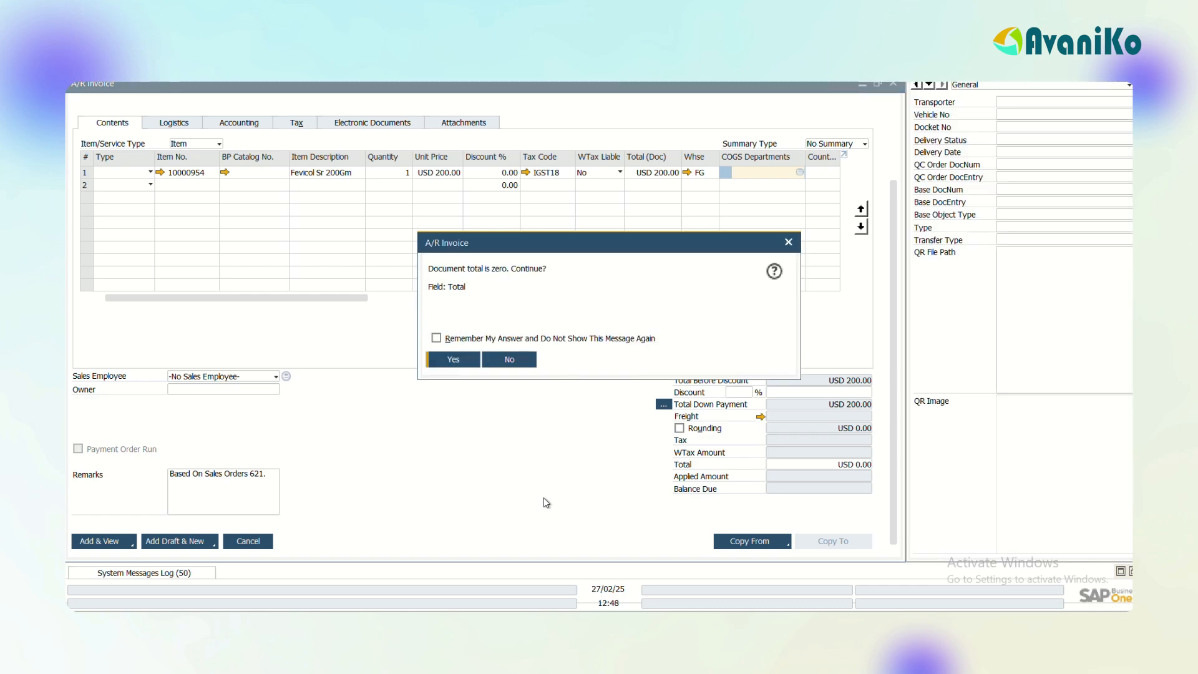
key(Return)
Step: Try to preview the invoice's journal entry with warehouse STR, accepting the owner and withholding tax prompts
right_click(511, 355)
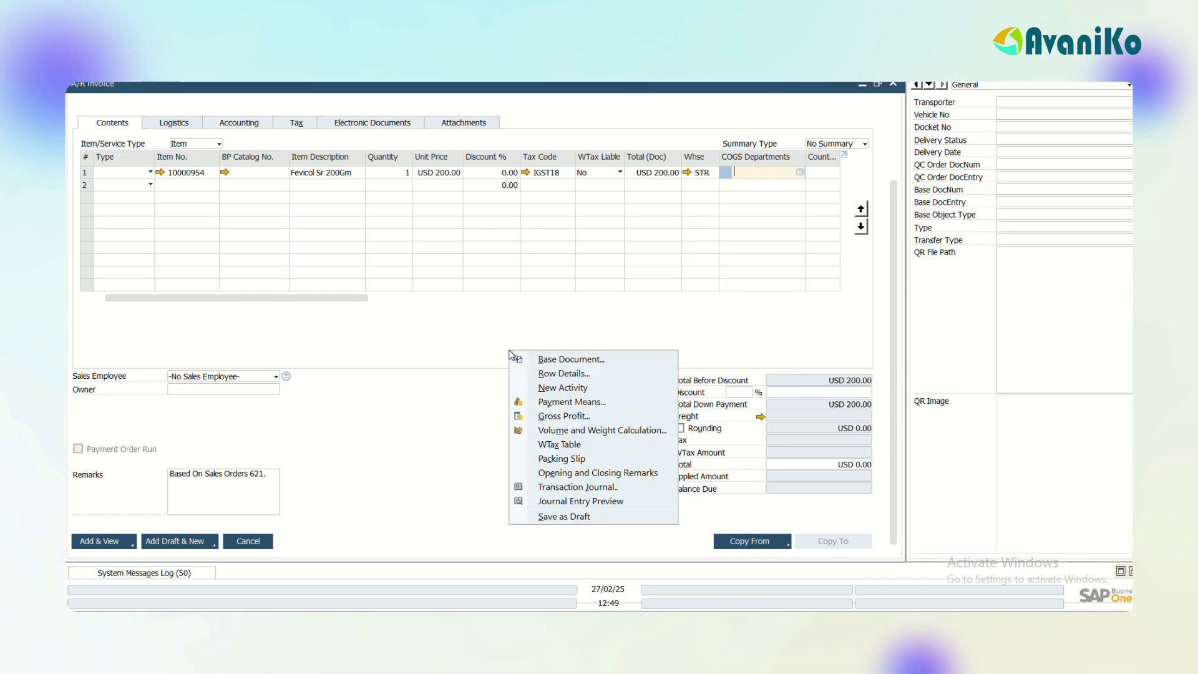
click(568, 503)
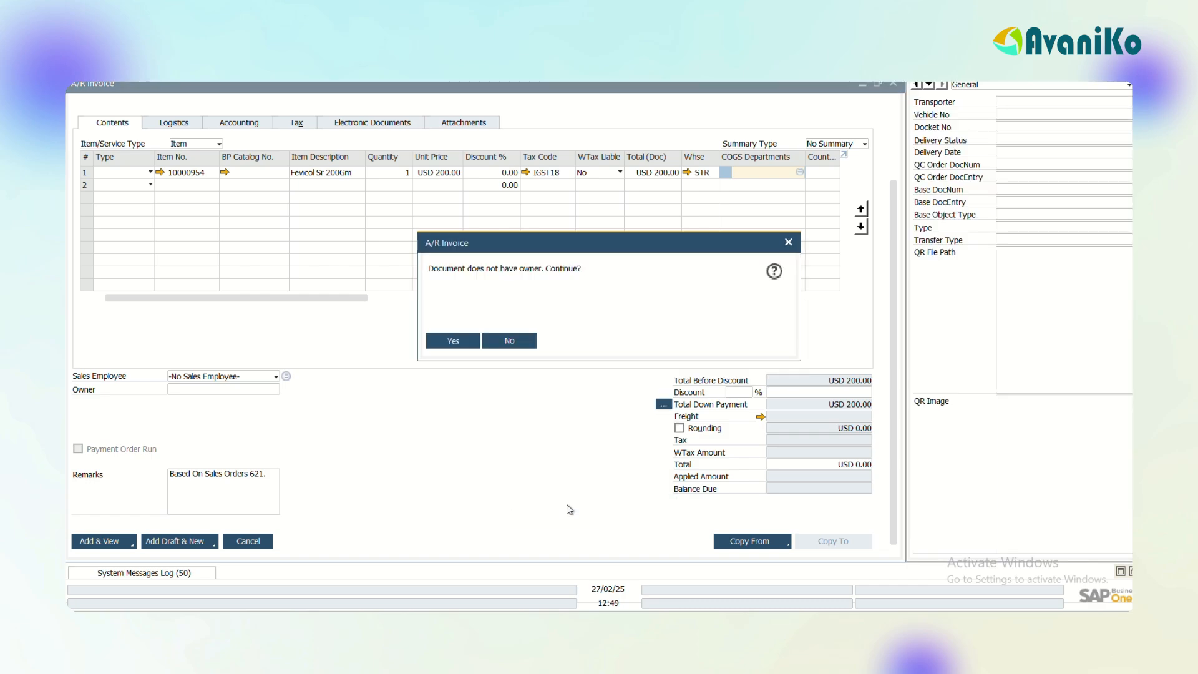
key(Return)
key(Return)
key(Return)
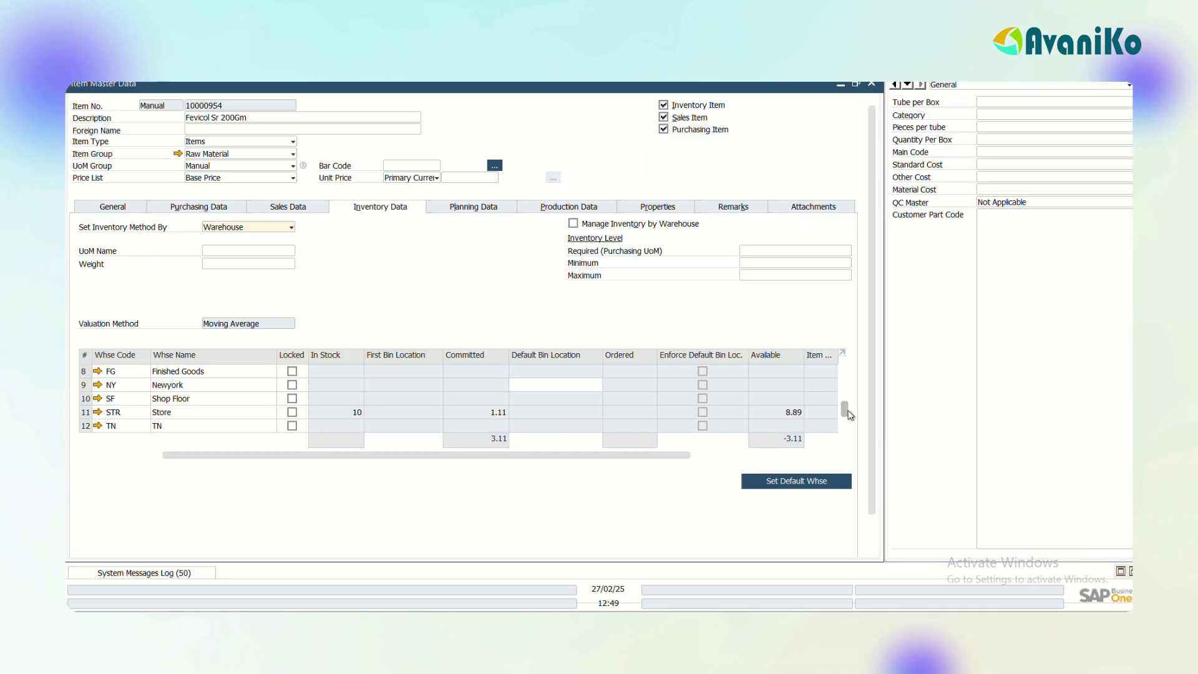
Step: Check the stock by warehouse for item 10000954, enable Manage Inventory by Warehouse, and return to the A/R invoice
drag(848, 411, 846, 423)
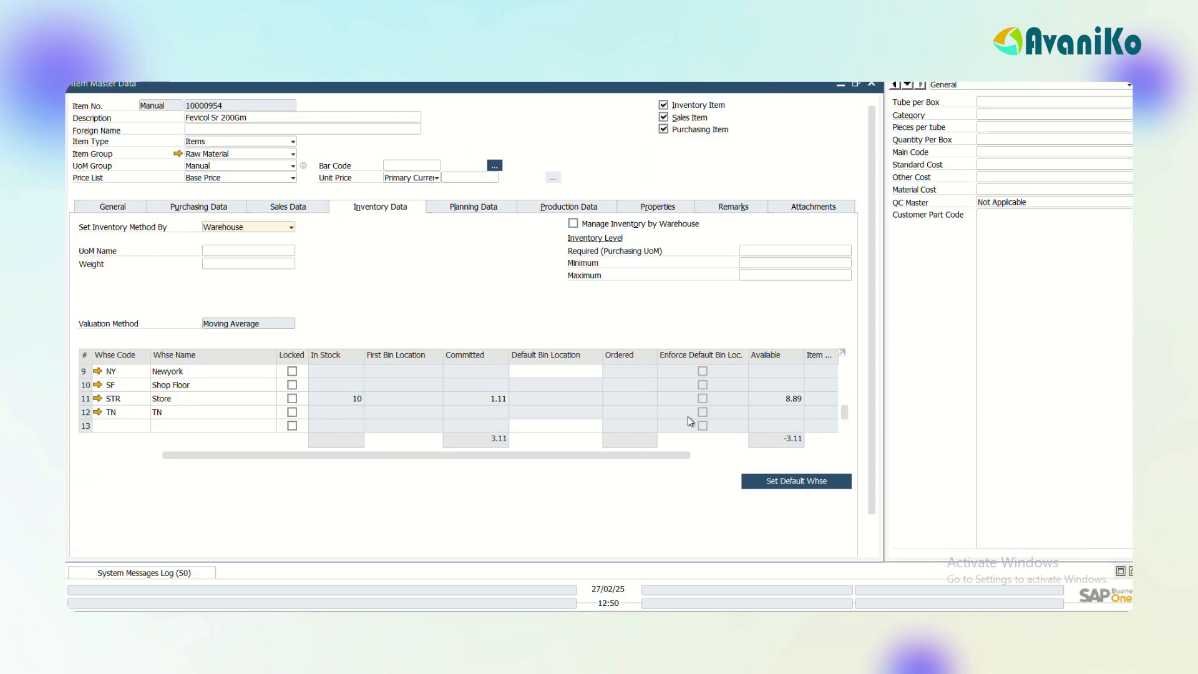
click(847, 376)
click(848, 376)
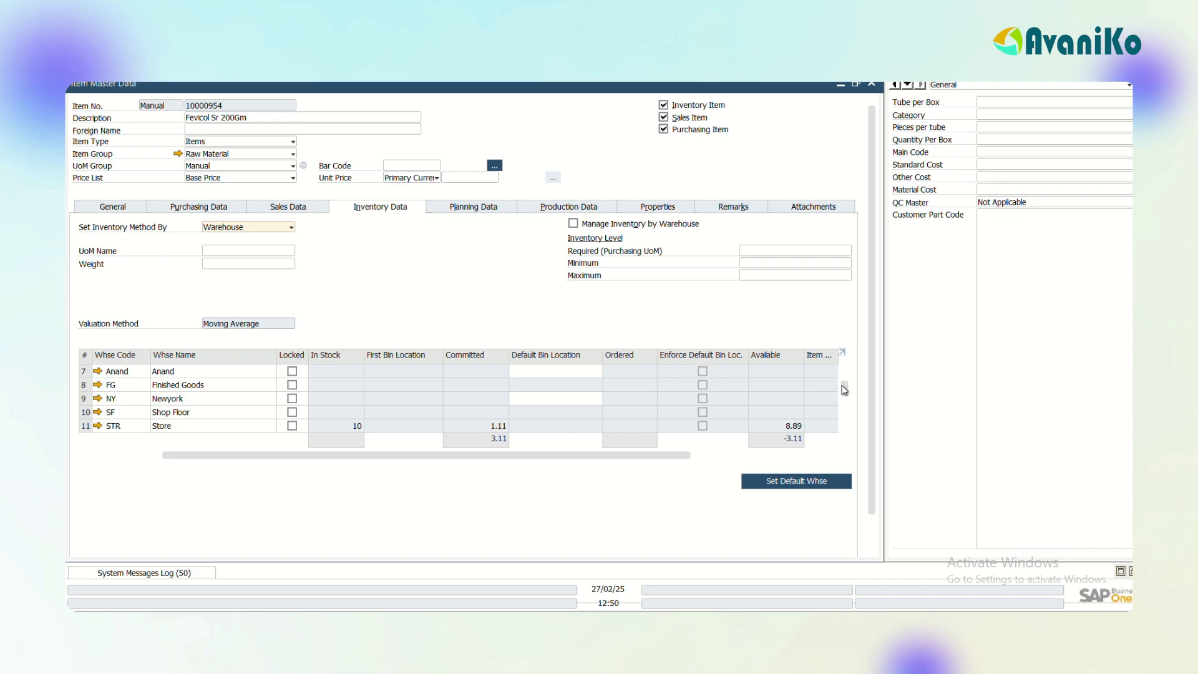
click(842, 387)
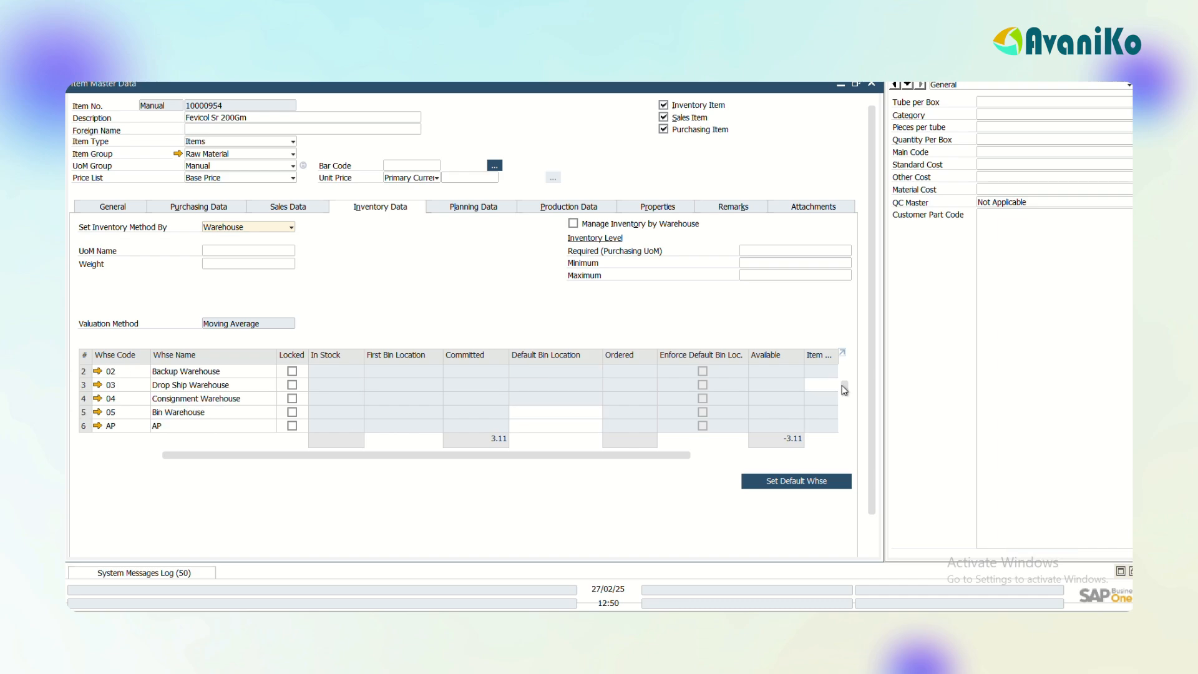
drag(845, 381, 846, 375)
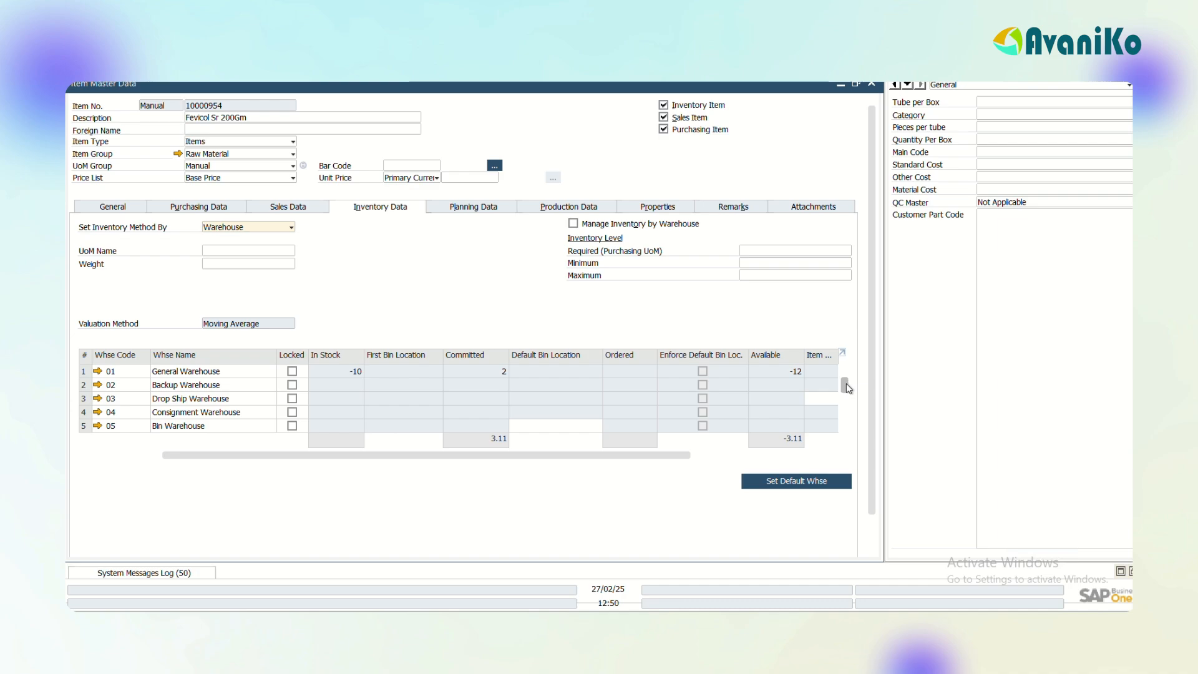
click(573, 224)
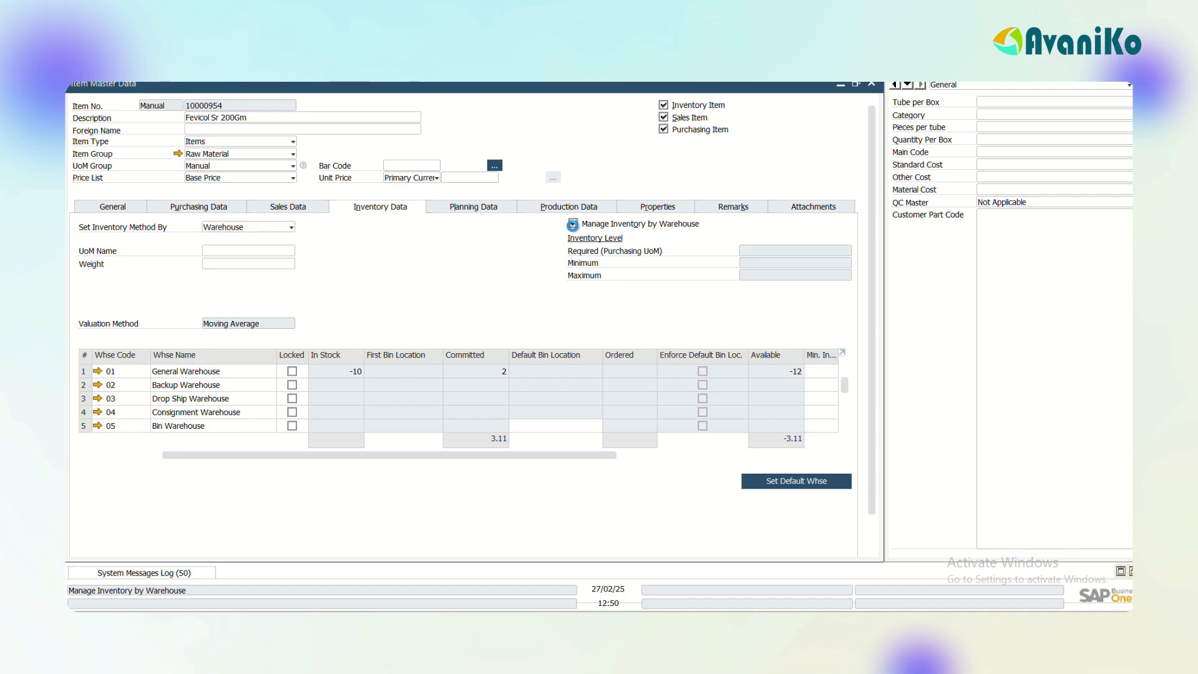
key(Escape)
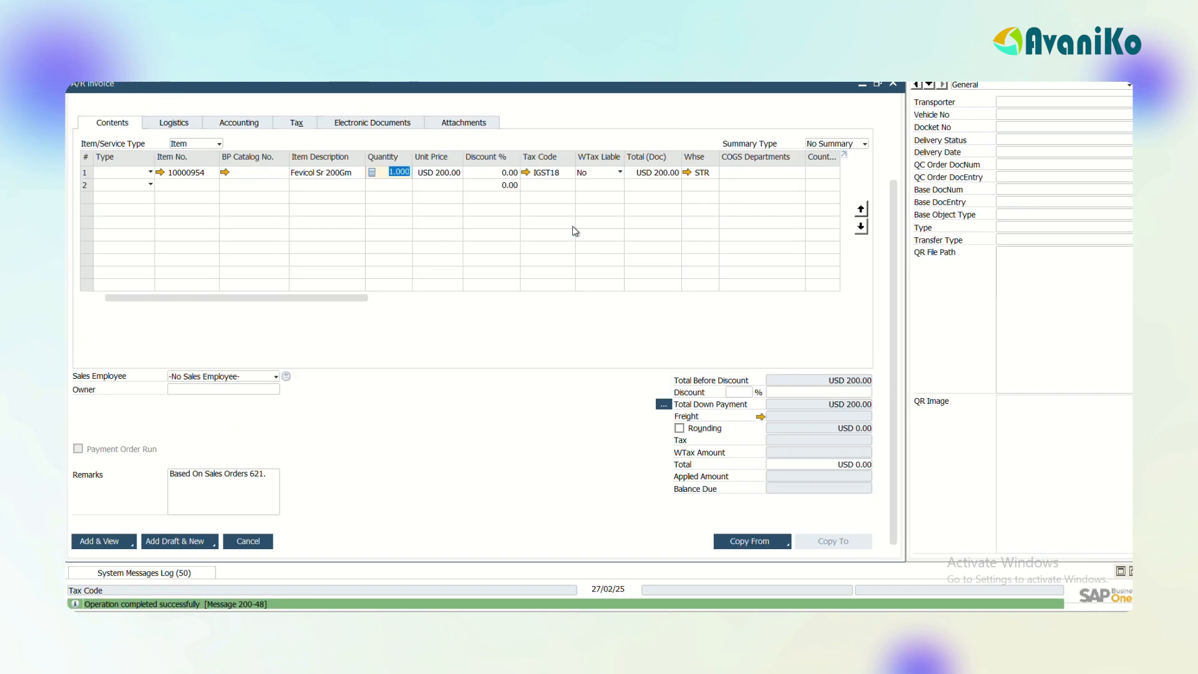
Step: Decline adding the invoice without an owner, and assign the first listed employee as owner, updating the row owners accordingly
click(89, 546)
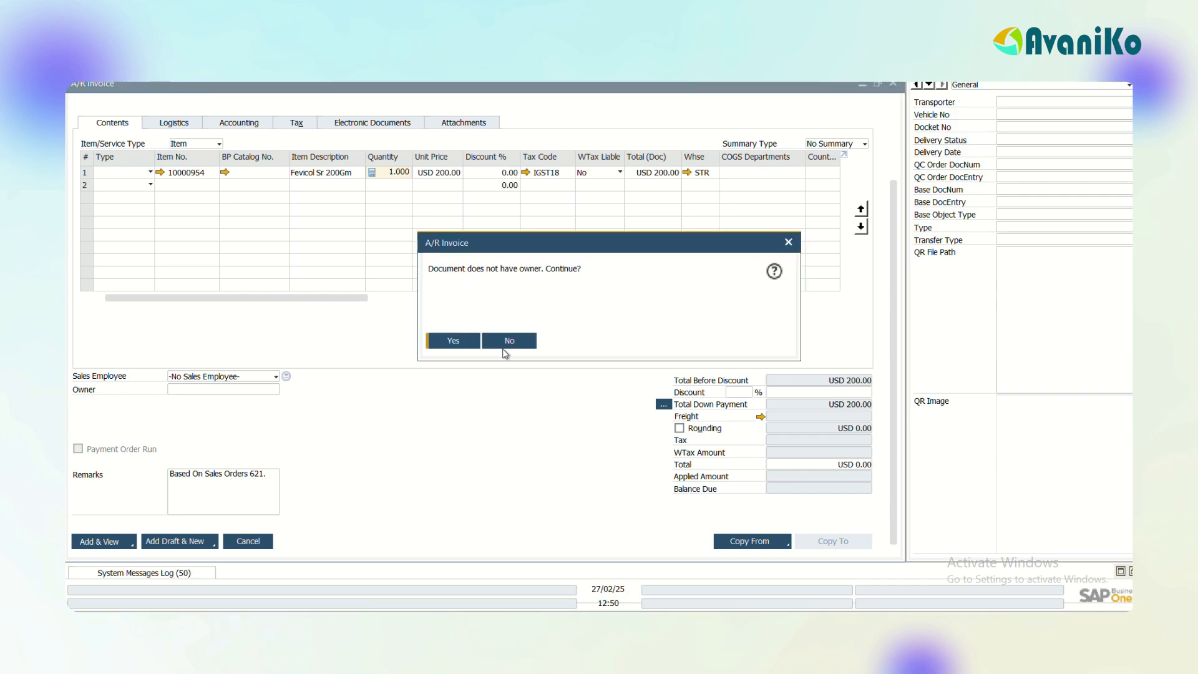
click(508, 342)
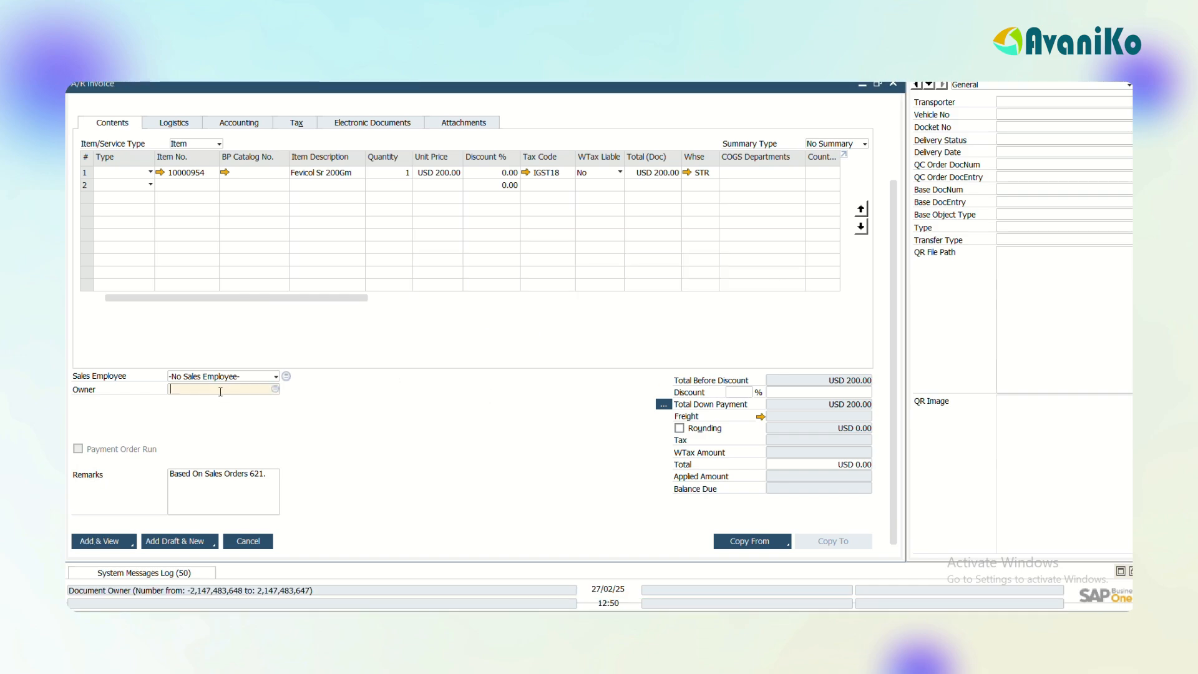
key(Tab)
key(Return)
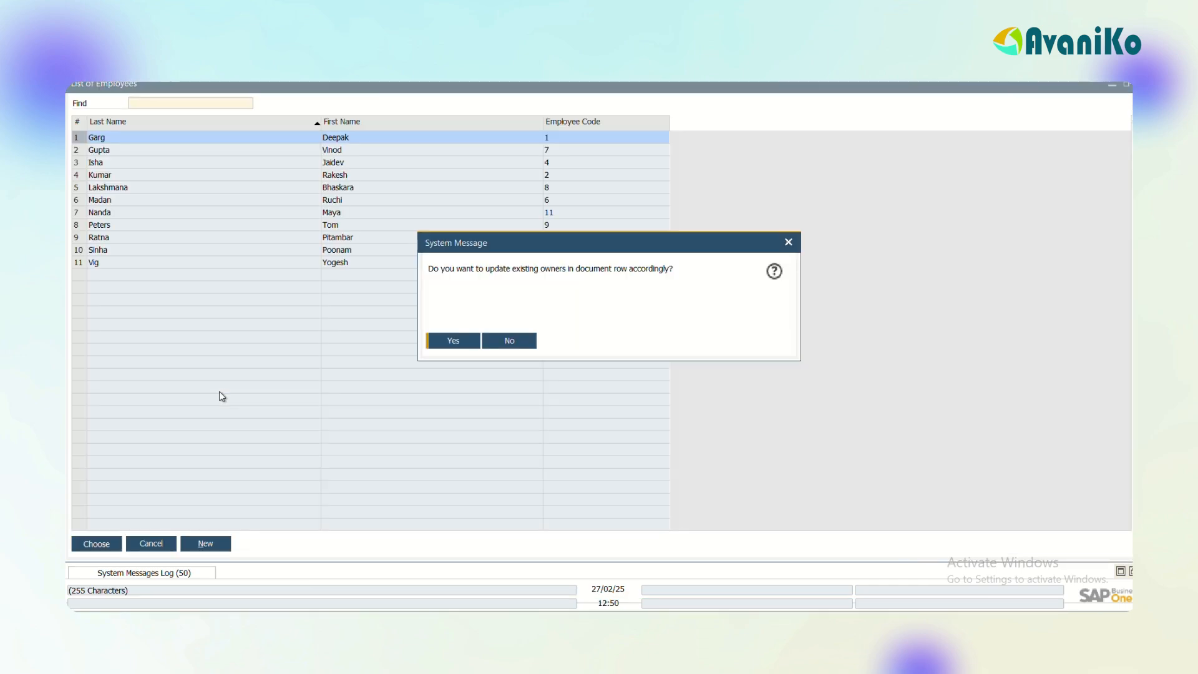
key(Return)
Step: Preview the A/R invoice's journal entry with the owner assigned, accepting the withholding tax and zero total prompts, and close it
right_click(499, 383)
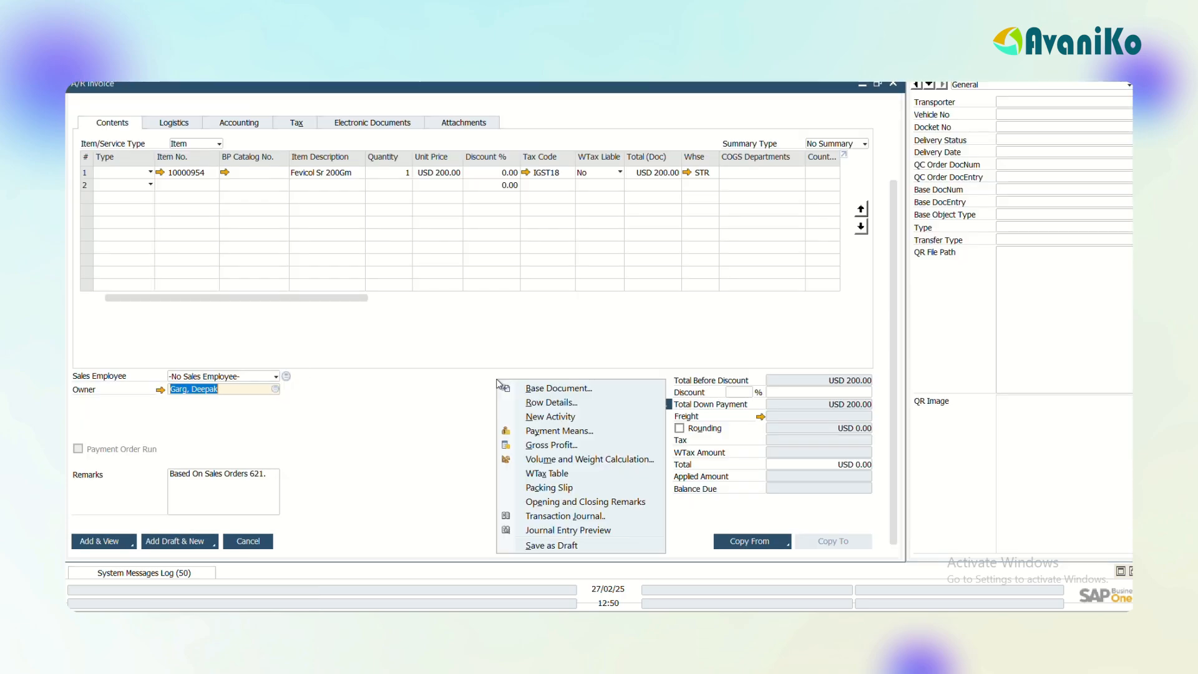
click(567, 532)
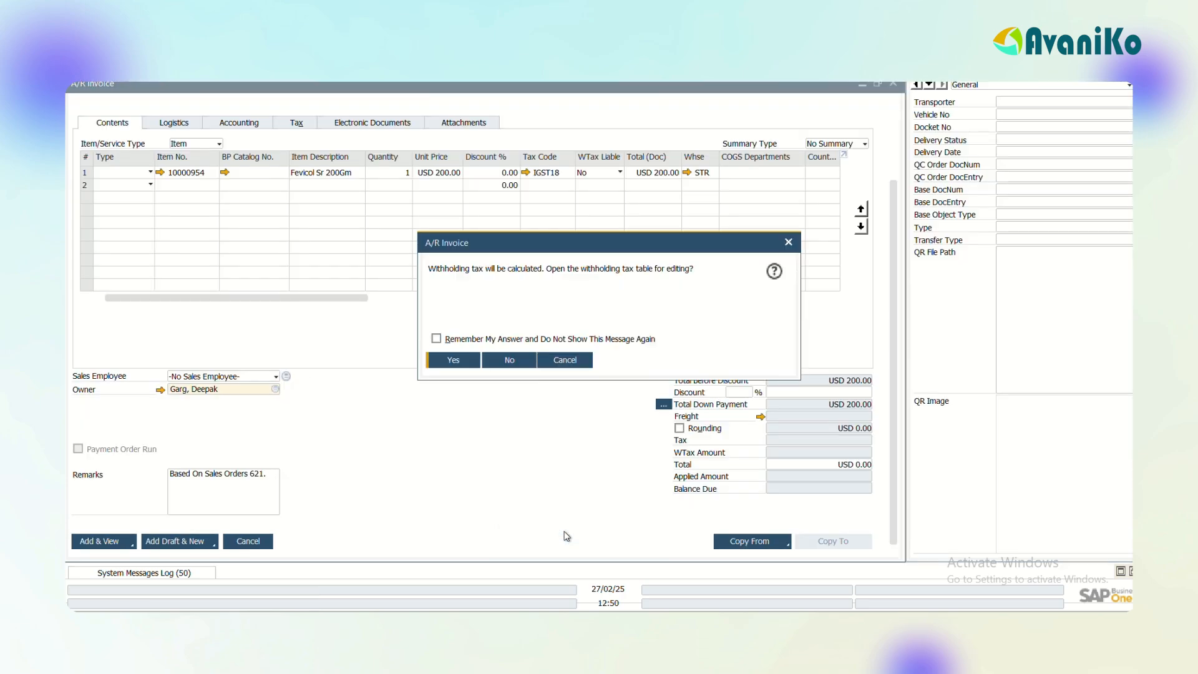
key(Return)
key(Return)
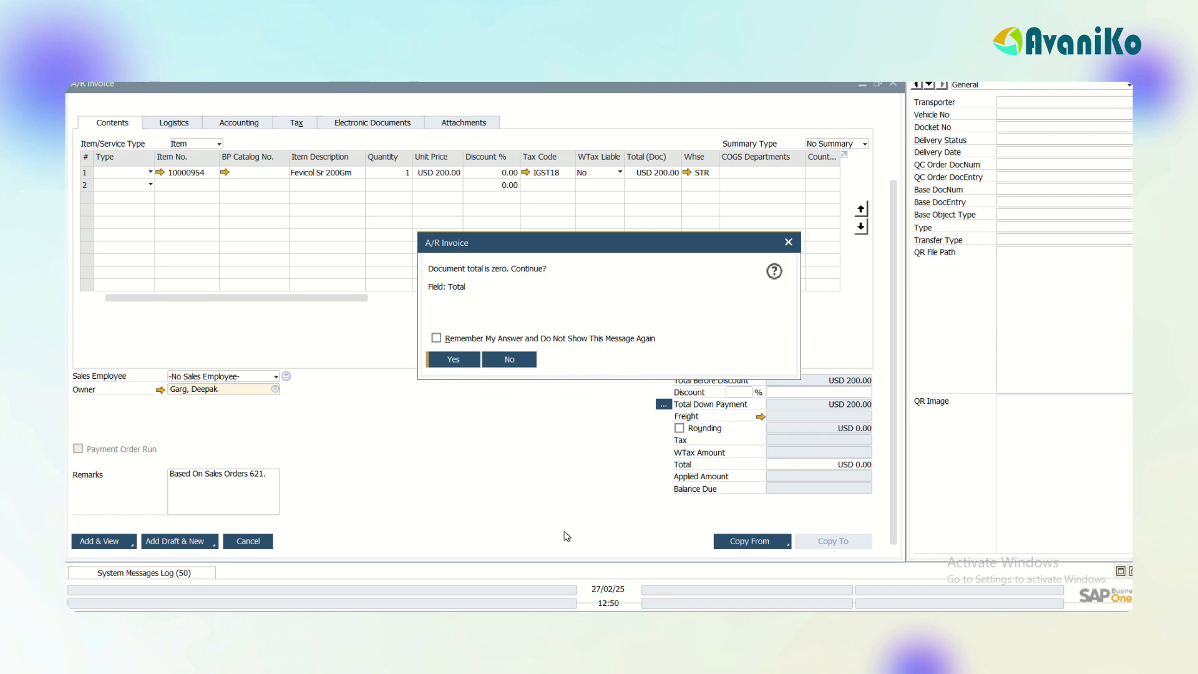
key(Return)
key(Return)
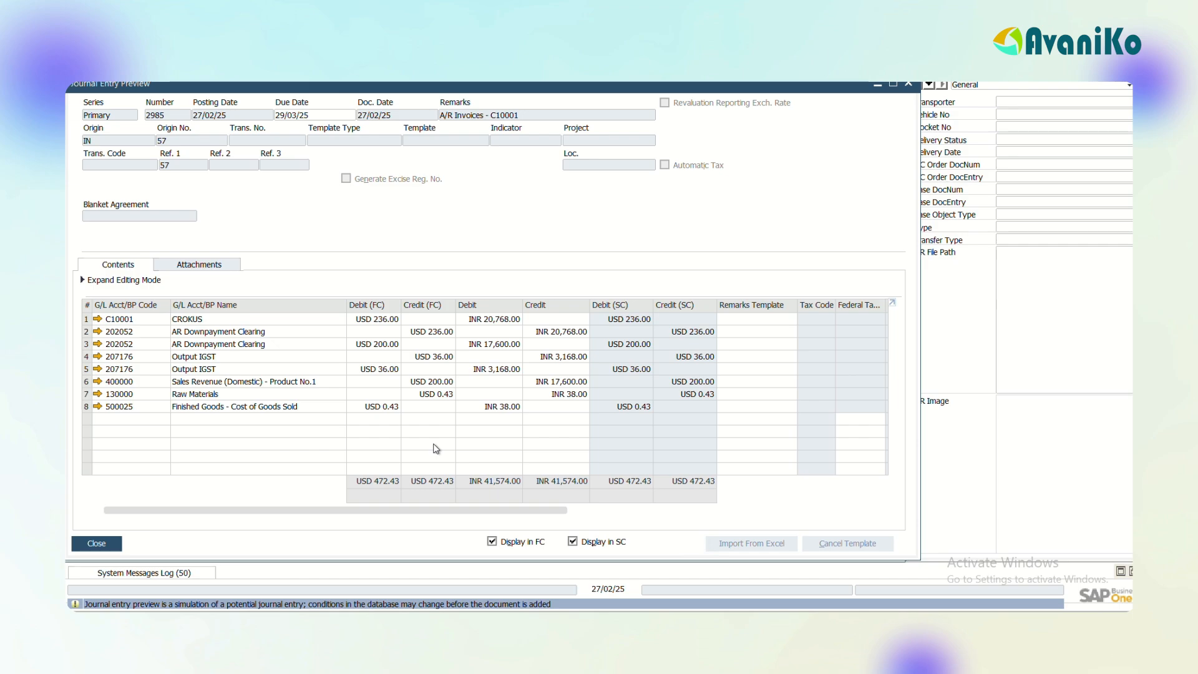
key(Escape)
Step: Reopen the invoice's journal entry preview and examine the down payment clearing, Output IGST, revenue and cost postings
right_click(489, 384)
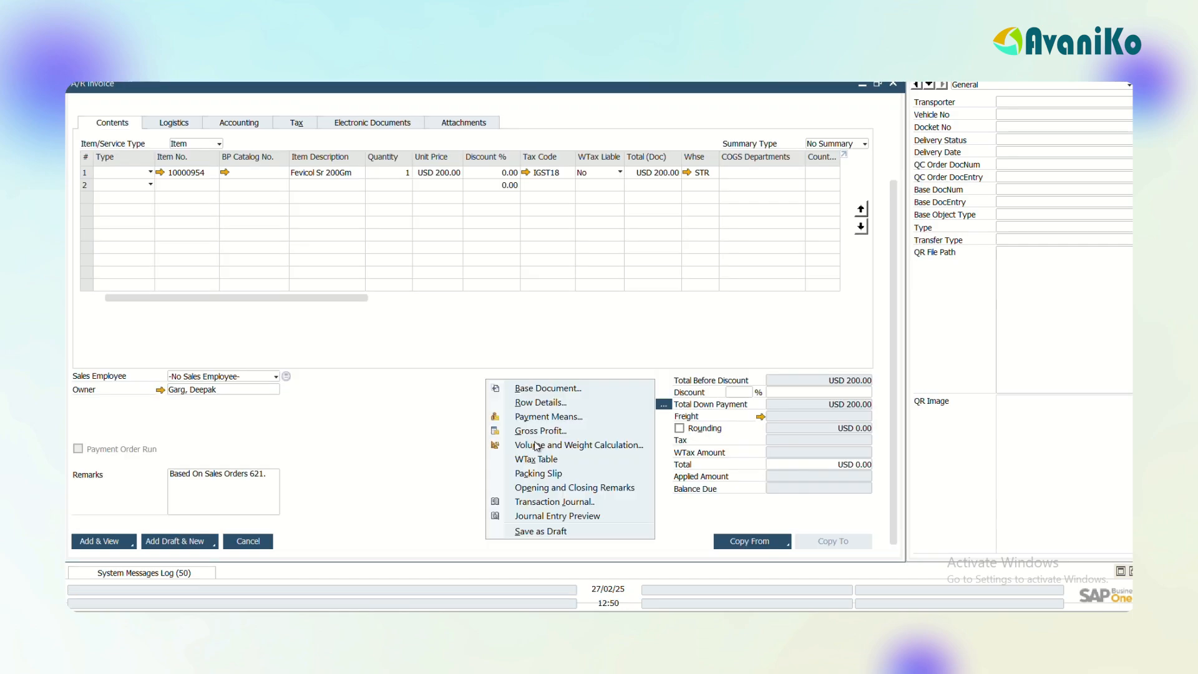
click(532, 517)
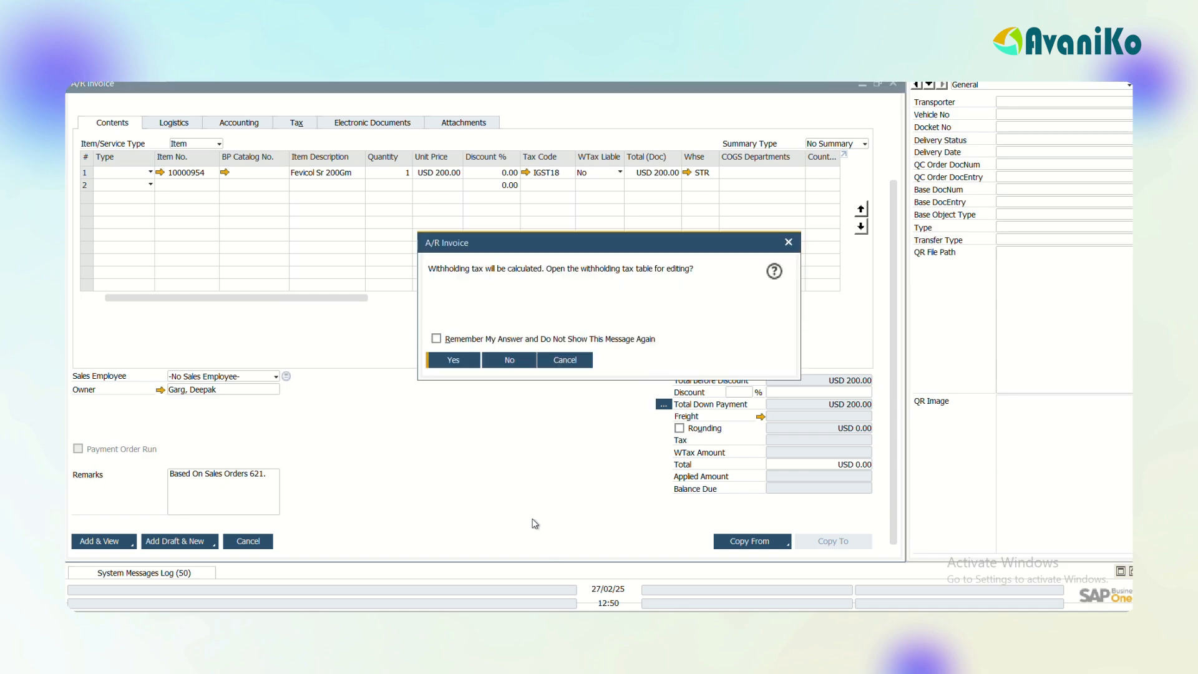
key(Return)
key(Return)
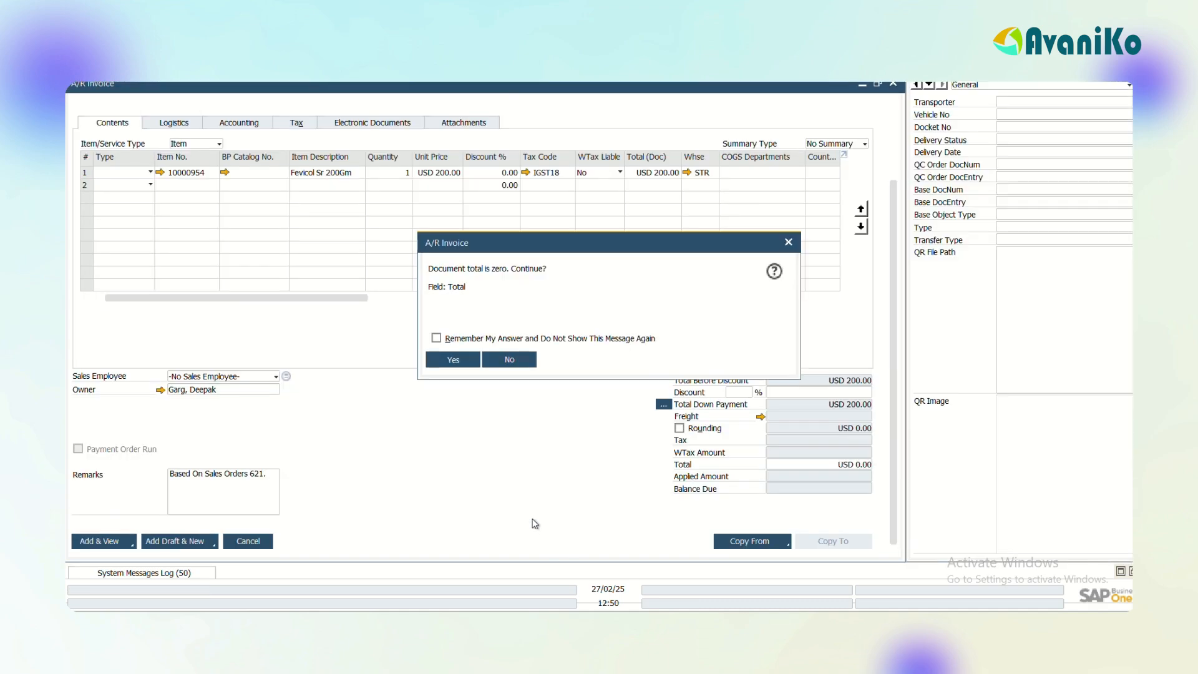
key(Return)
key(Return)
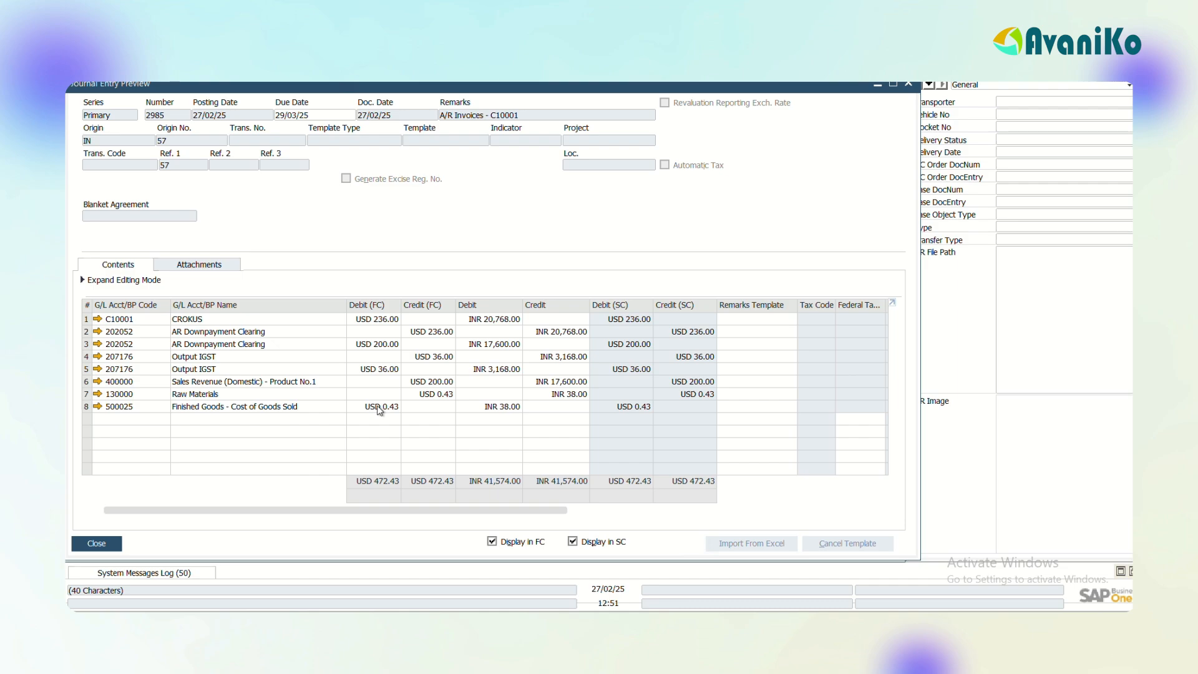
key(Escape)
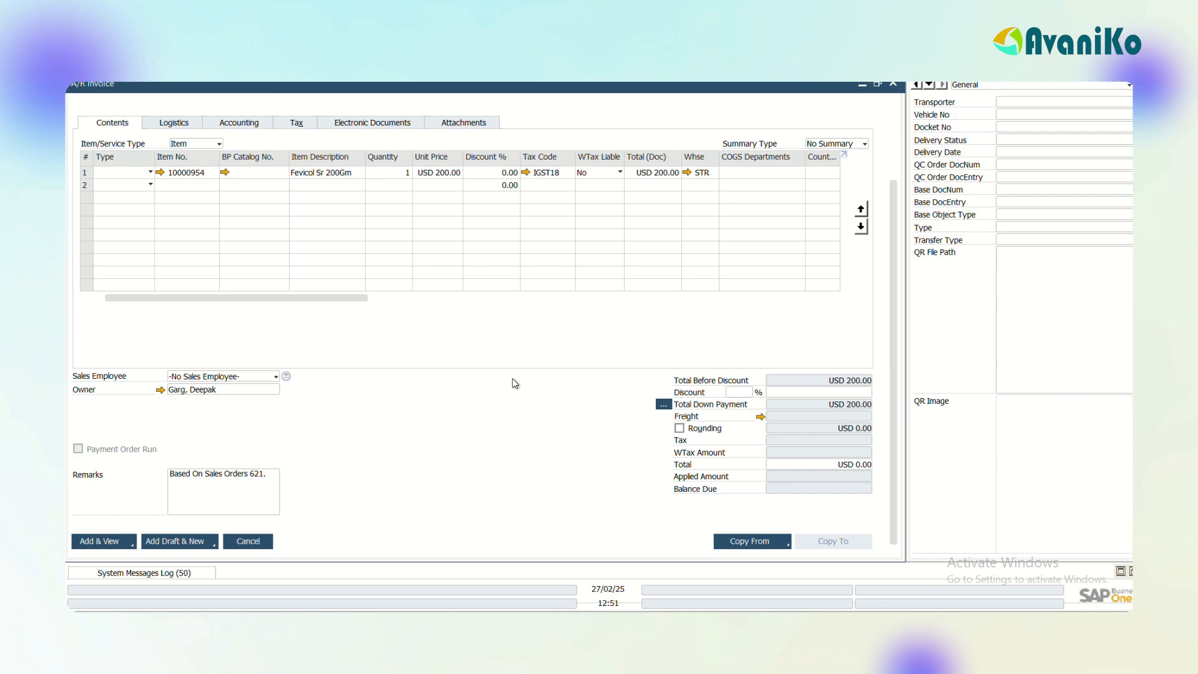
Step: Add the A/R invoice based on sales order 621, accepting the withholding tax, zero total and no-change prompts
key(Return)
key(Return)
key(Return)
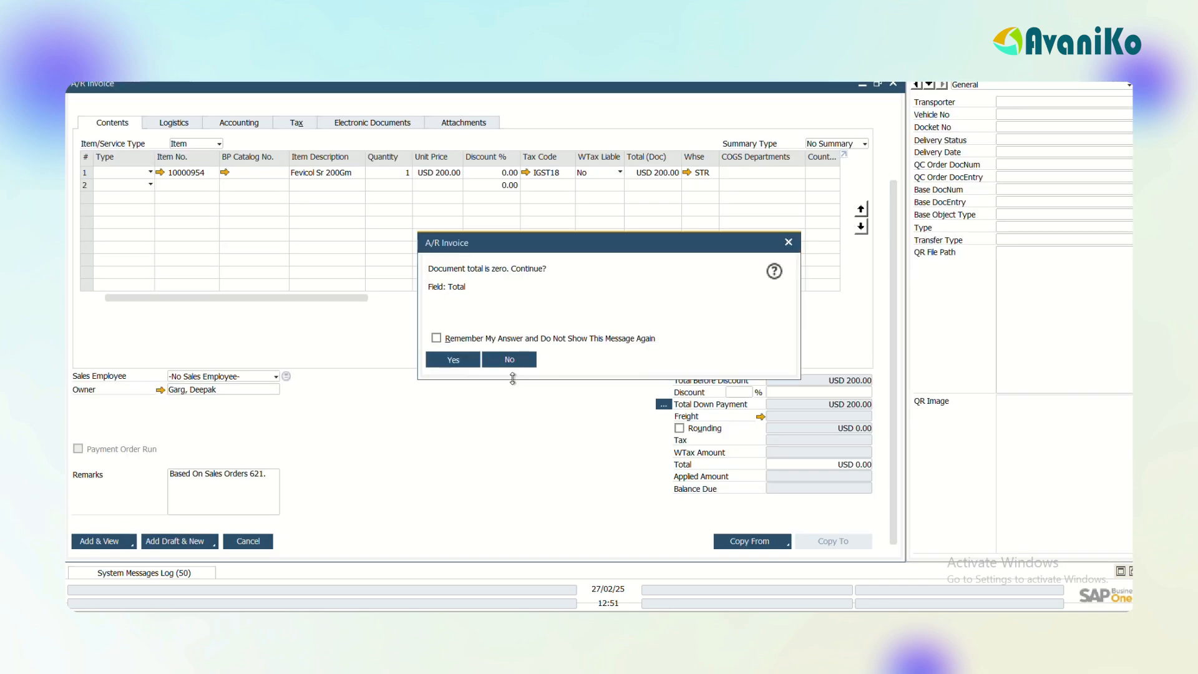
key(Return)
key(Return)
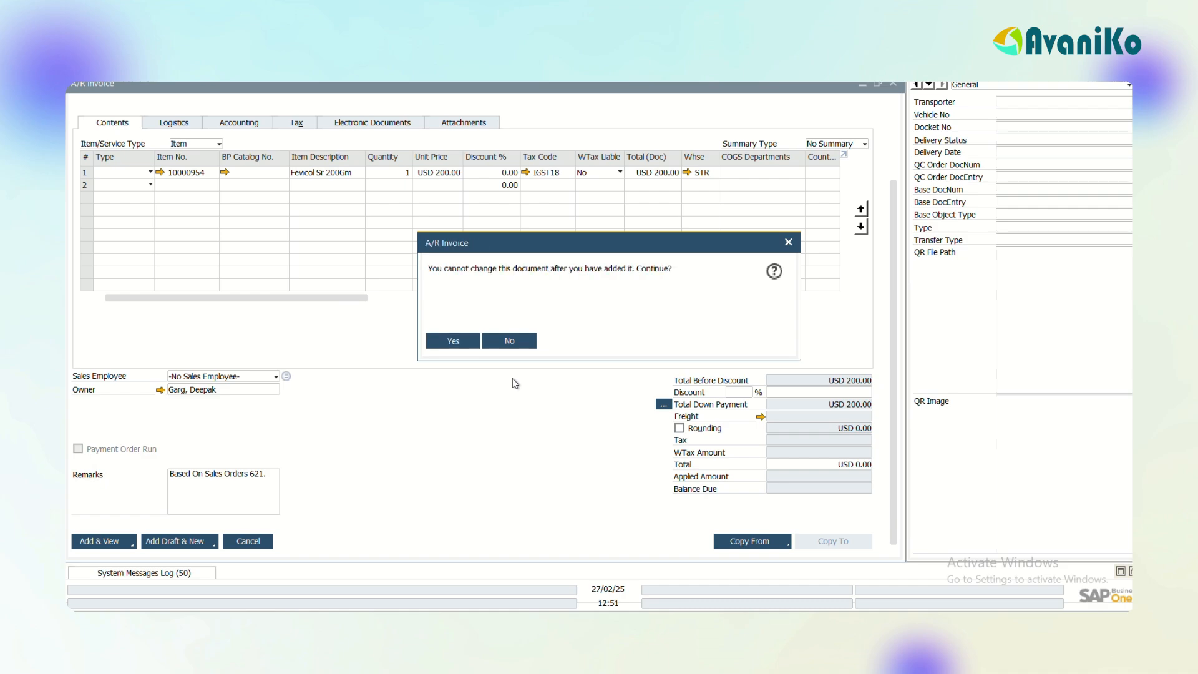
key(Return)
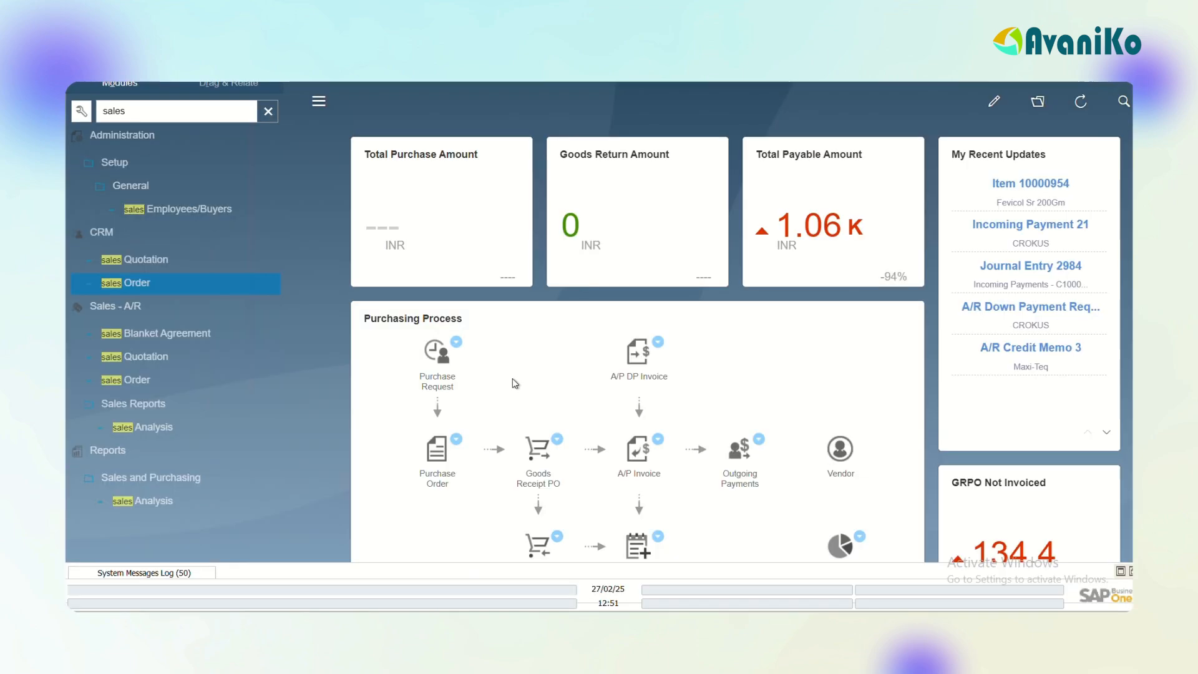
Step: Clear the menu search for sales and expand the Sales - A/R module
click(268, 111)
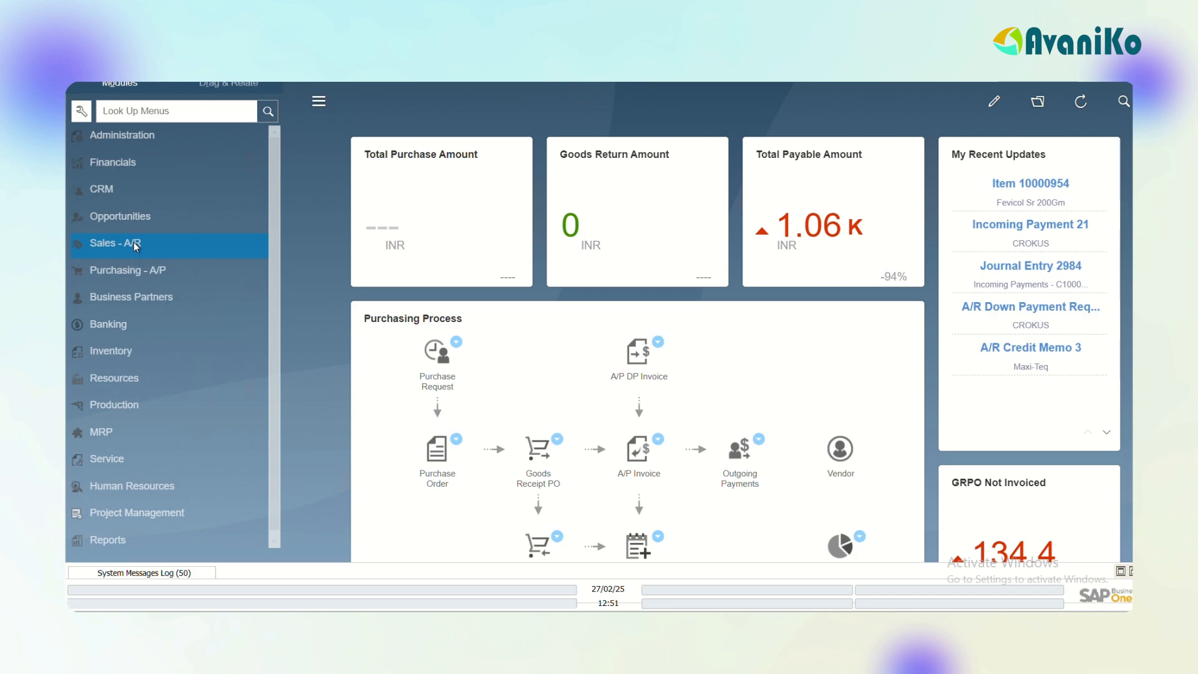
click(133, 244)
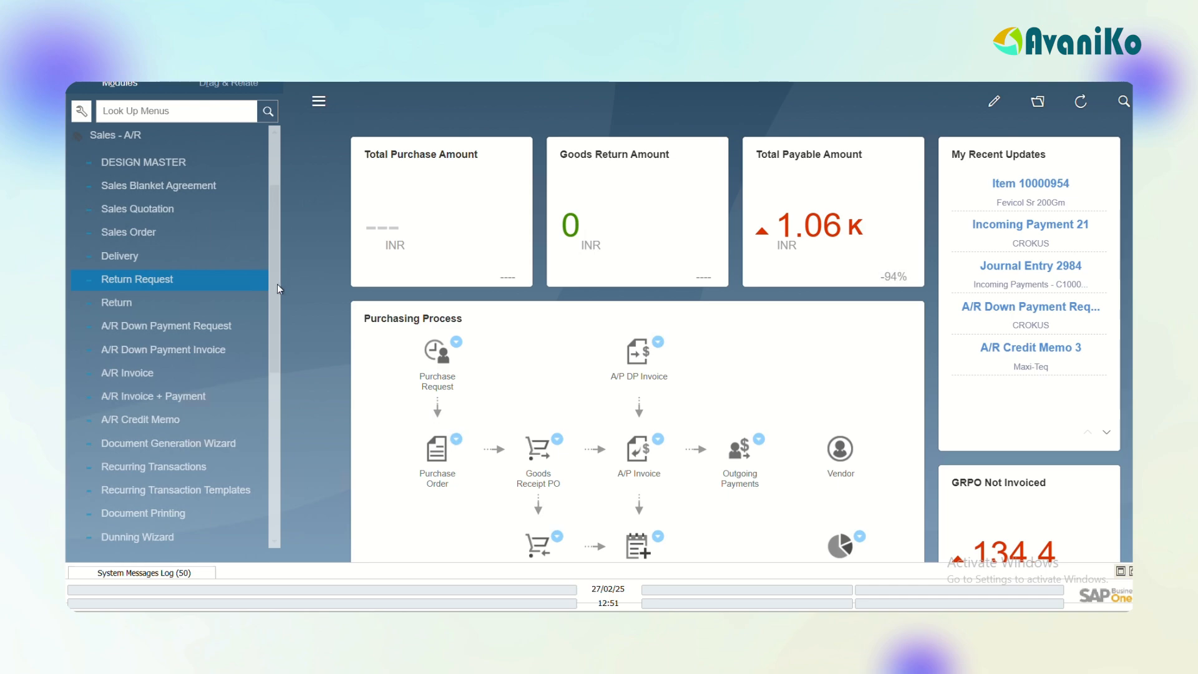
Step: Collapse the Sales - A/R module and open the Pick Pack and Production Manager from Inventory's Pick and Pack functions
drag(274, 296, 275, 231)
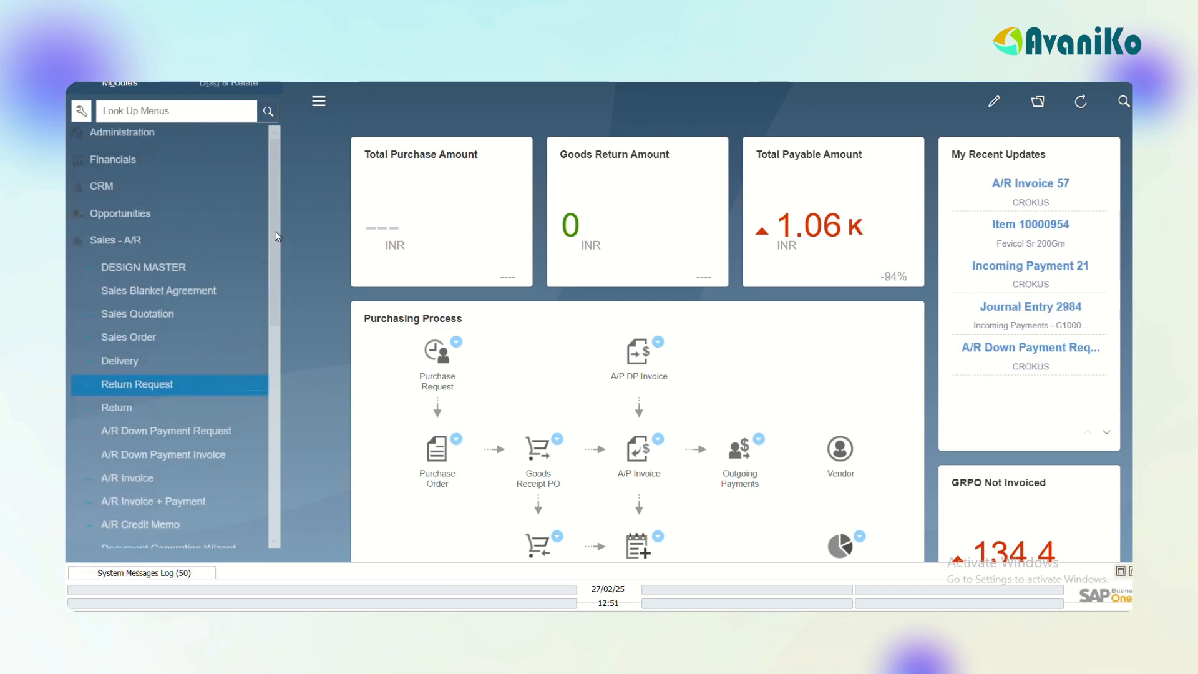
click(113, 245)
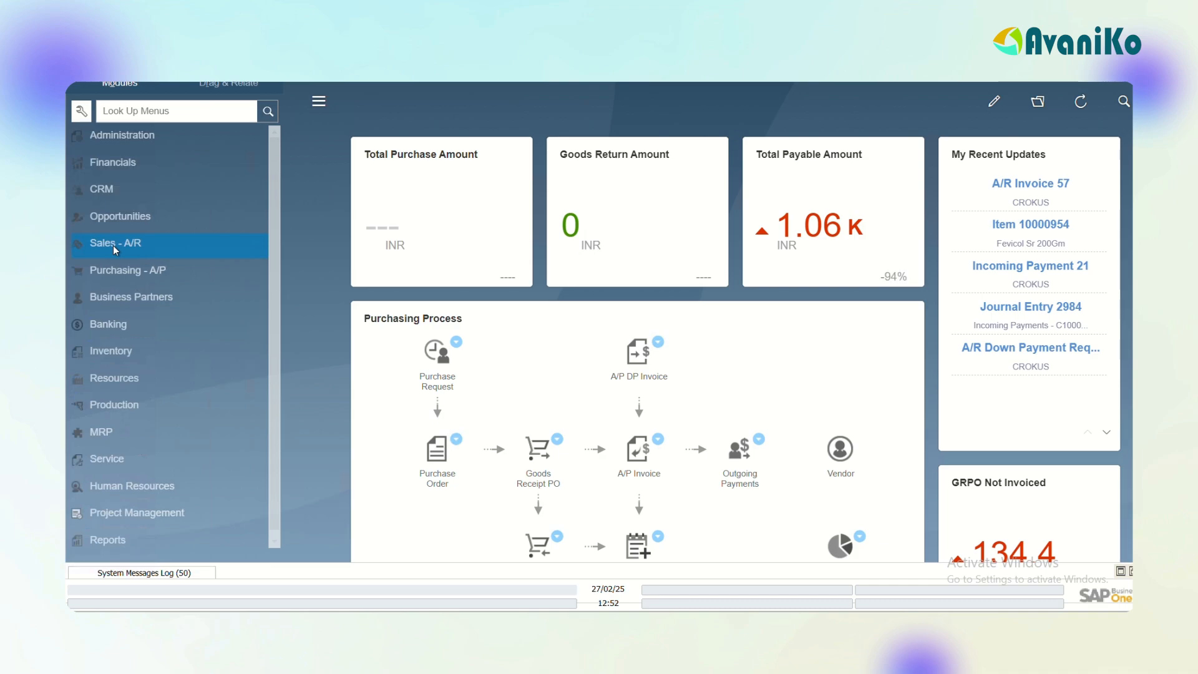
click(122, 353)
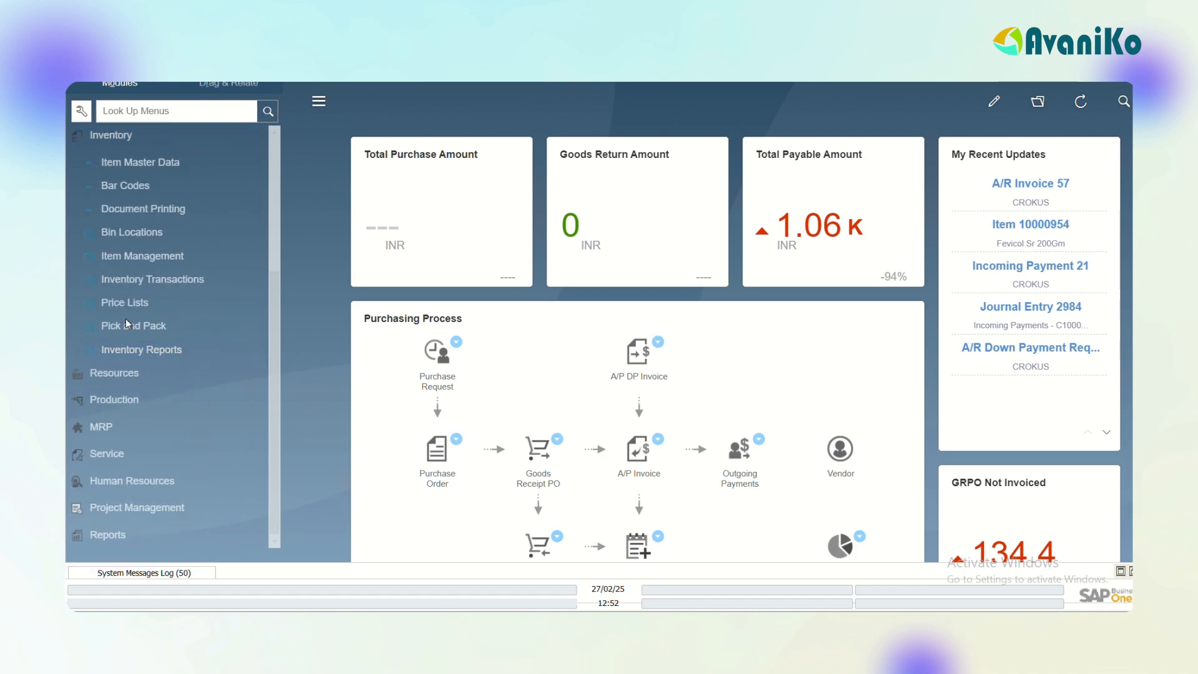
click(127, 324)
click(162, 350)
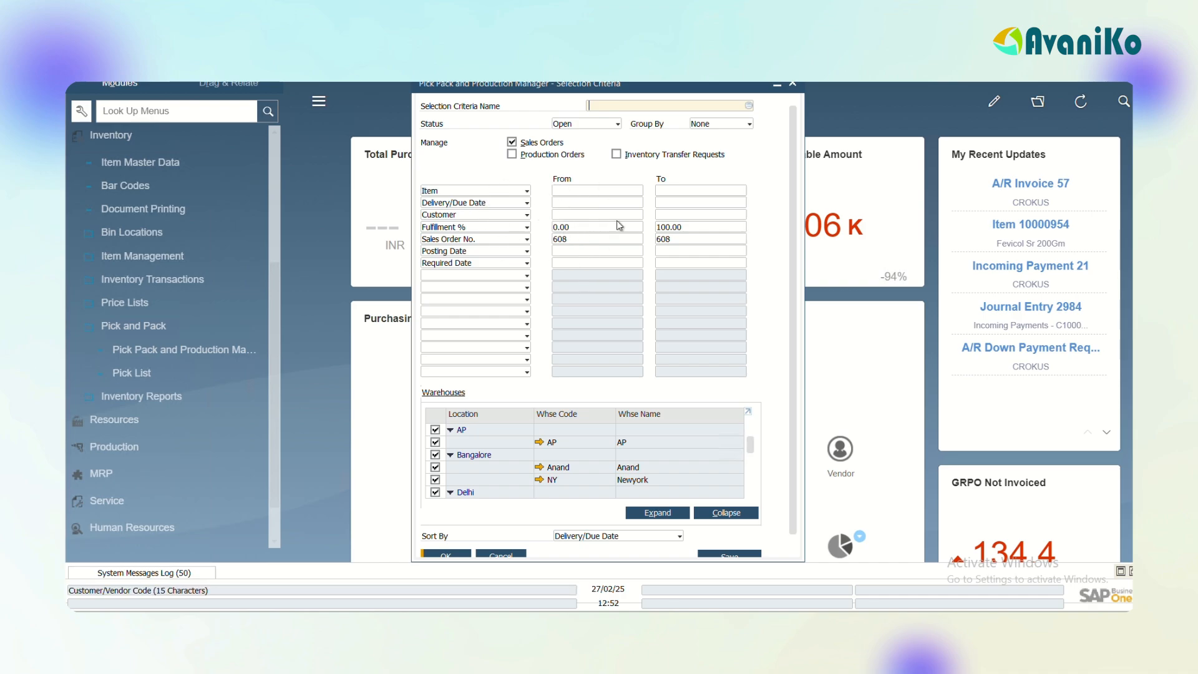
Step: Clear the sales order number range in the selection criteria and list the open sales orders
scroll(793, 240, down, 1)
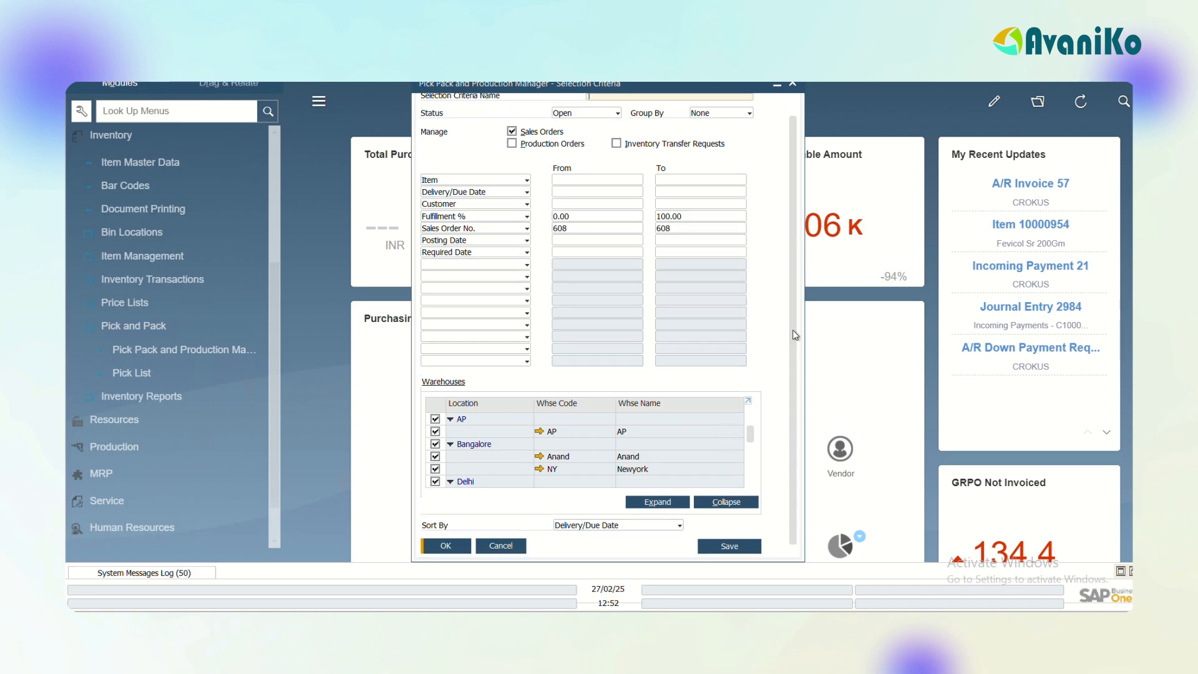
click(443, 546)
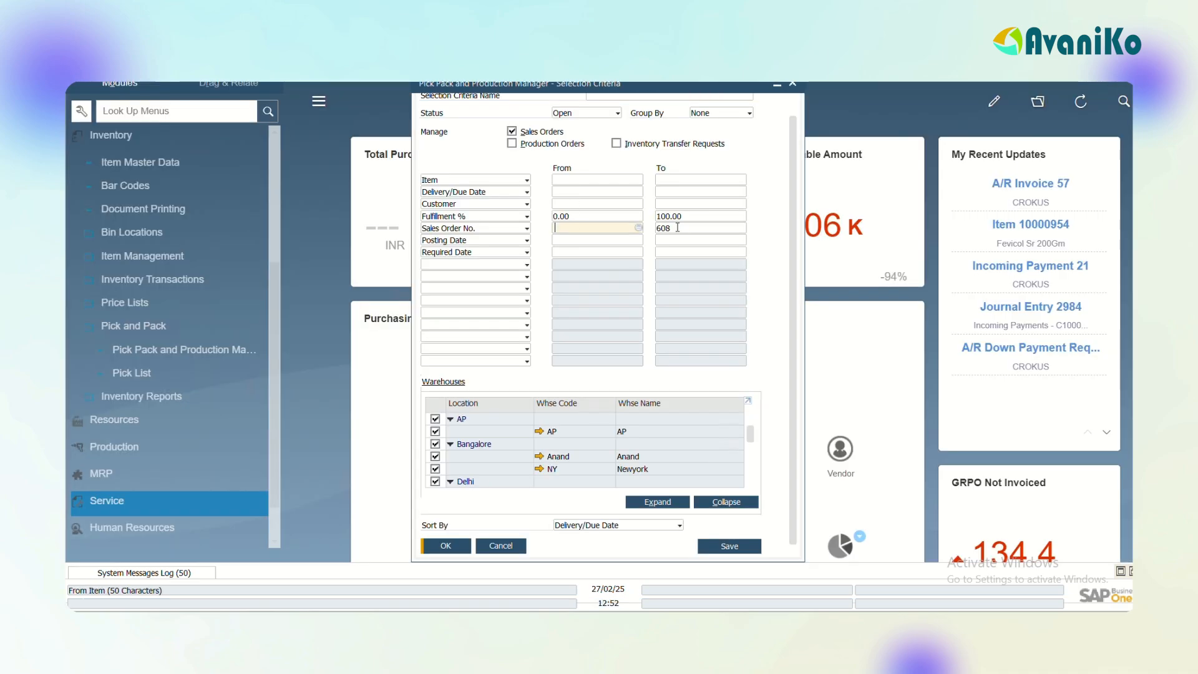
double_click(678, 227)
key(BackSpace)
click(439, 544)
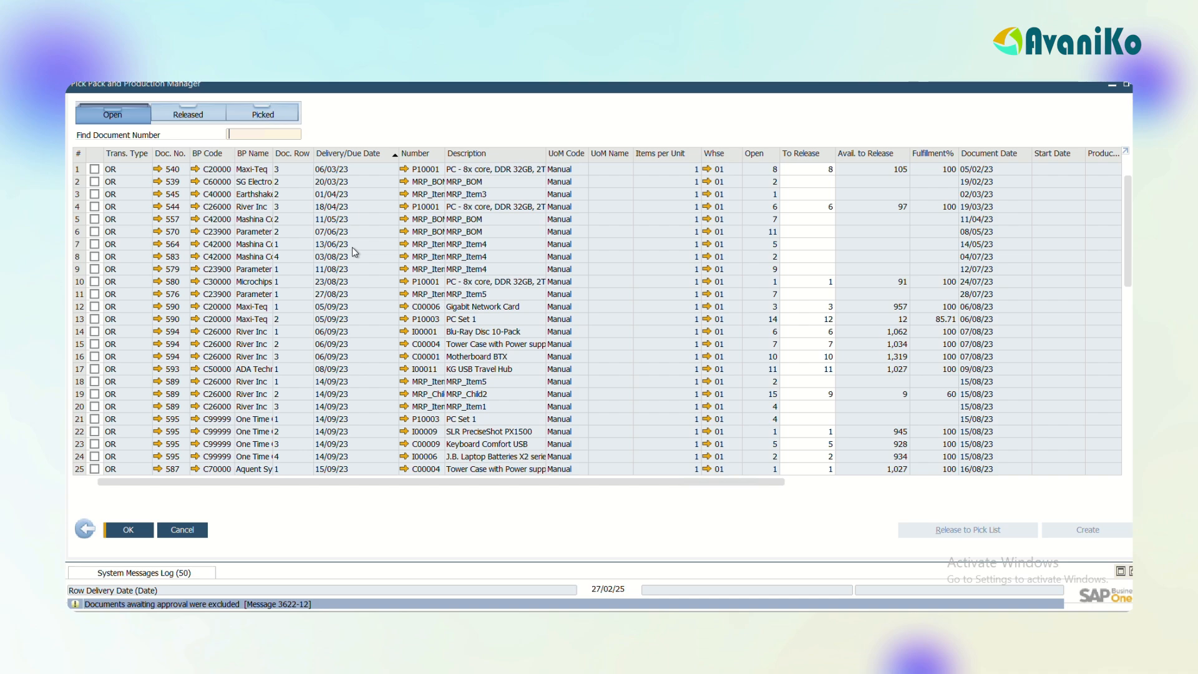
Step: Try to release sales order 540 to a pick list without split parameters, and deselect the order
click(95, 169)
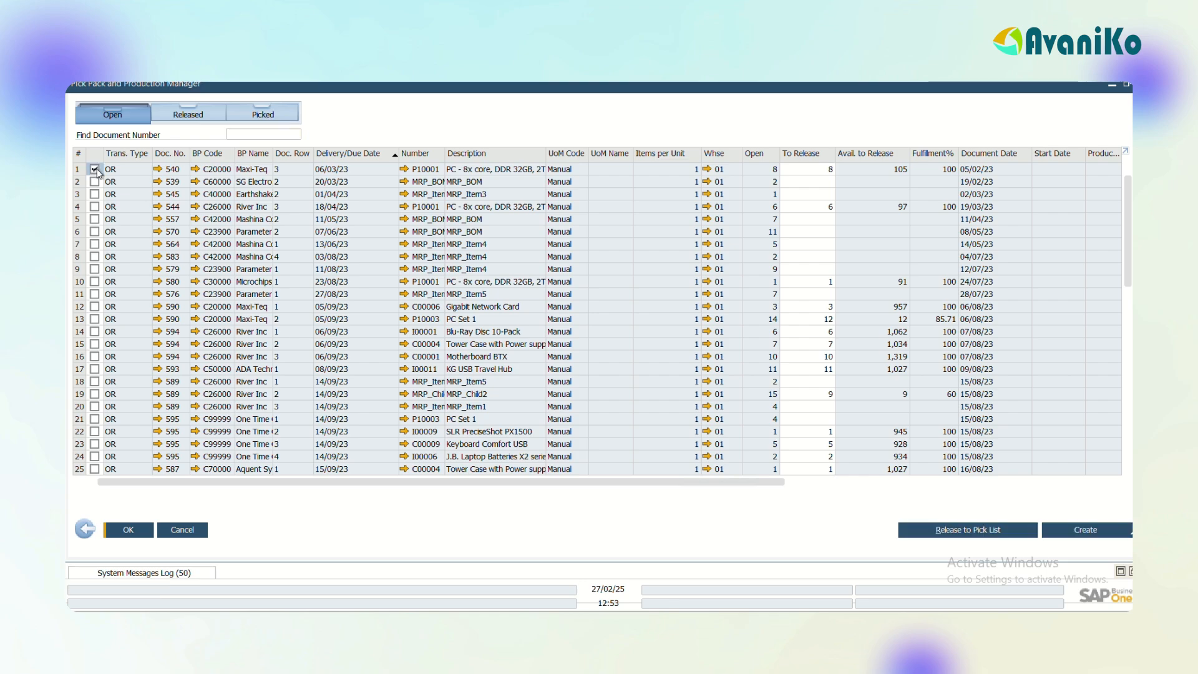
click(938, 531)
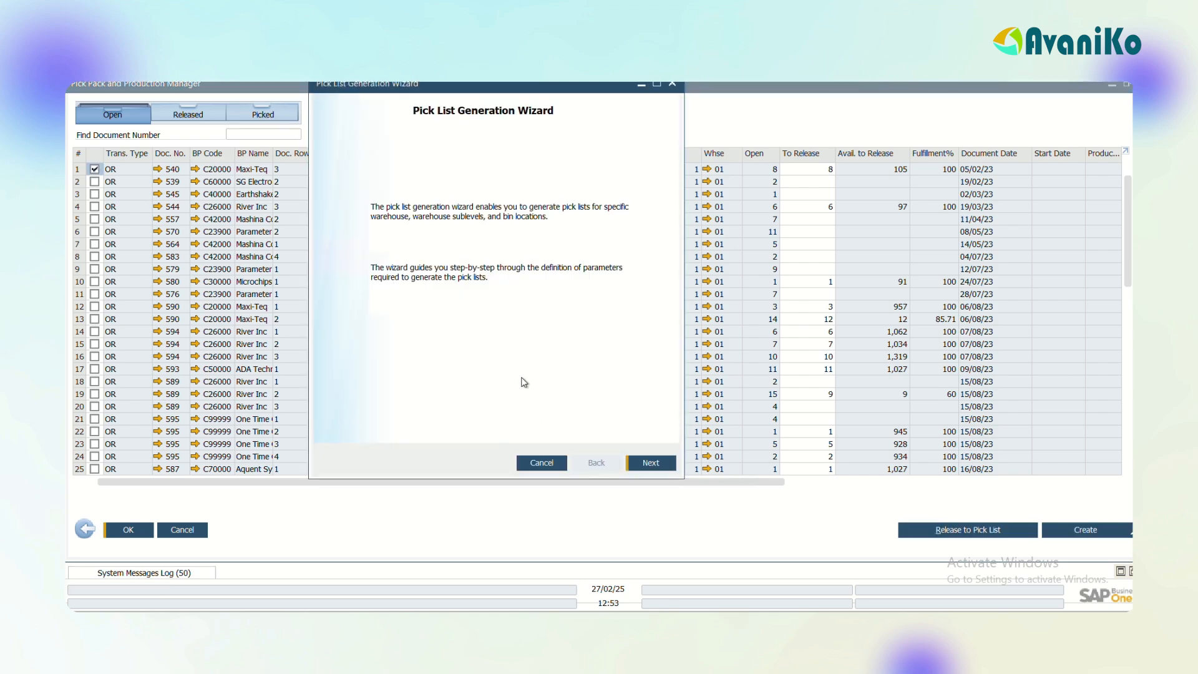
click(652, 464)
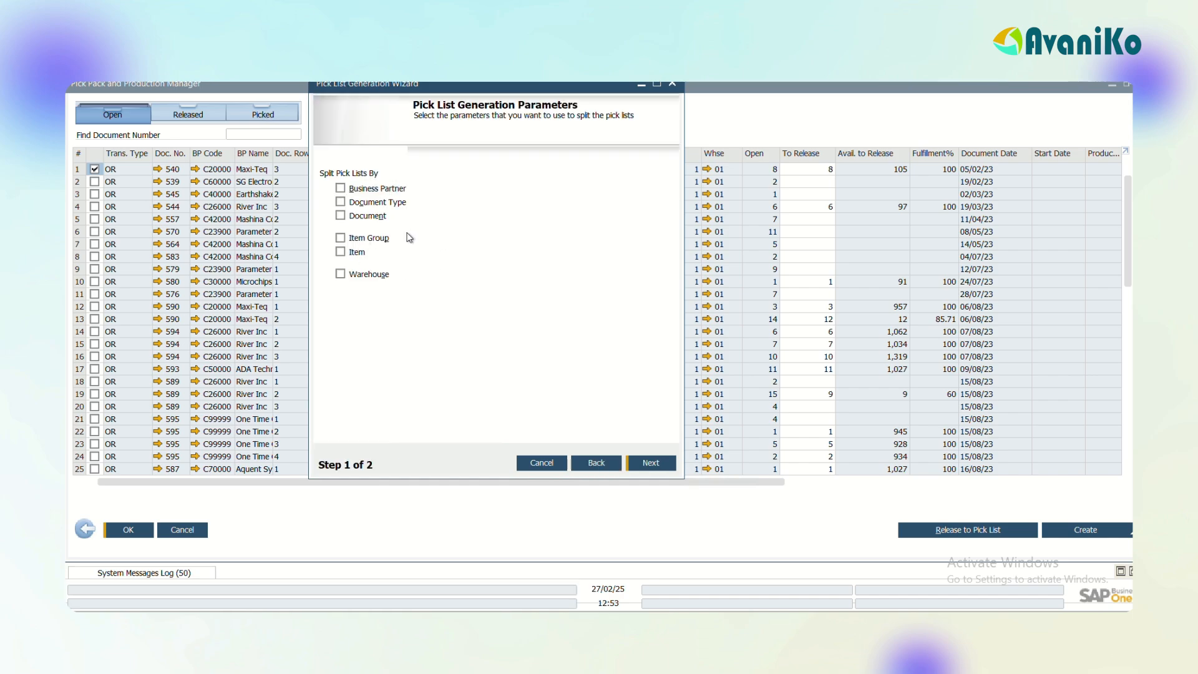
click(646, 464)
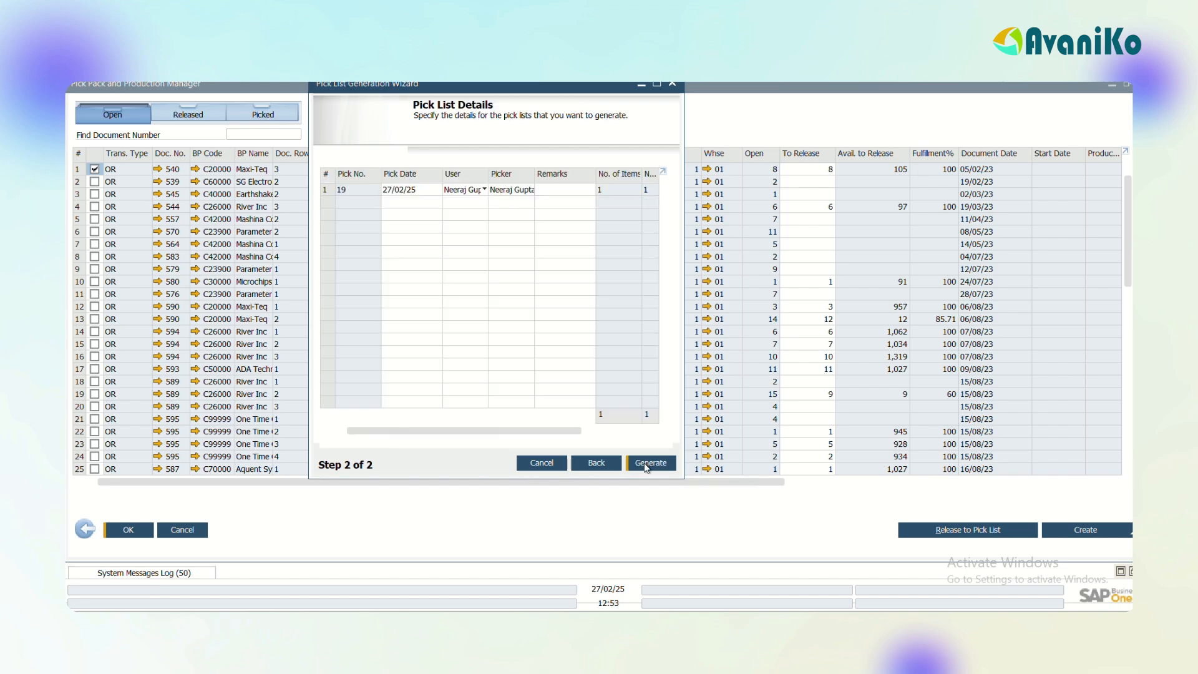
click(647, 465)
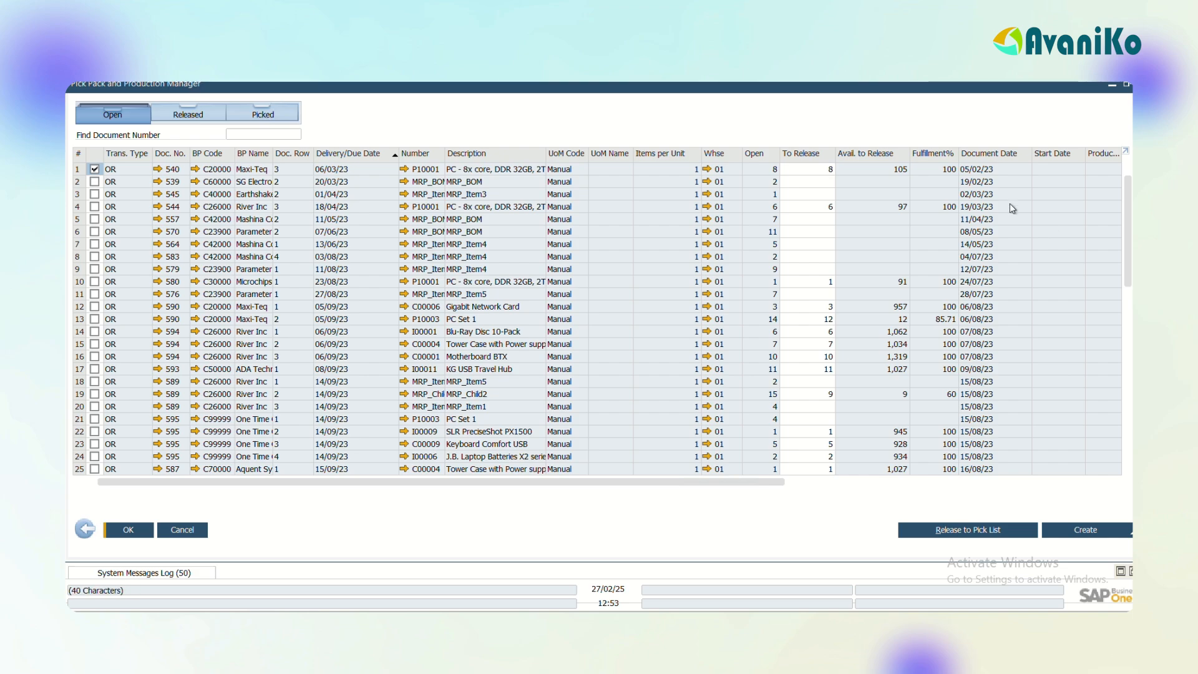
mouse_move(1128, 263)
mouse_down()
mouse_move(1123, 445)
mouse_move(1127, 269)
mouse_up()
click(94, 170)
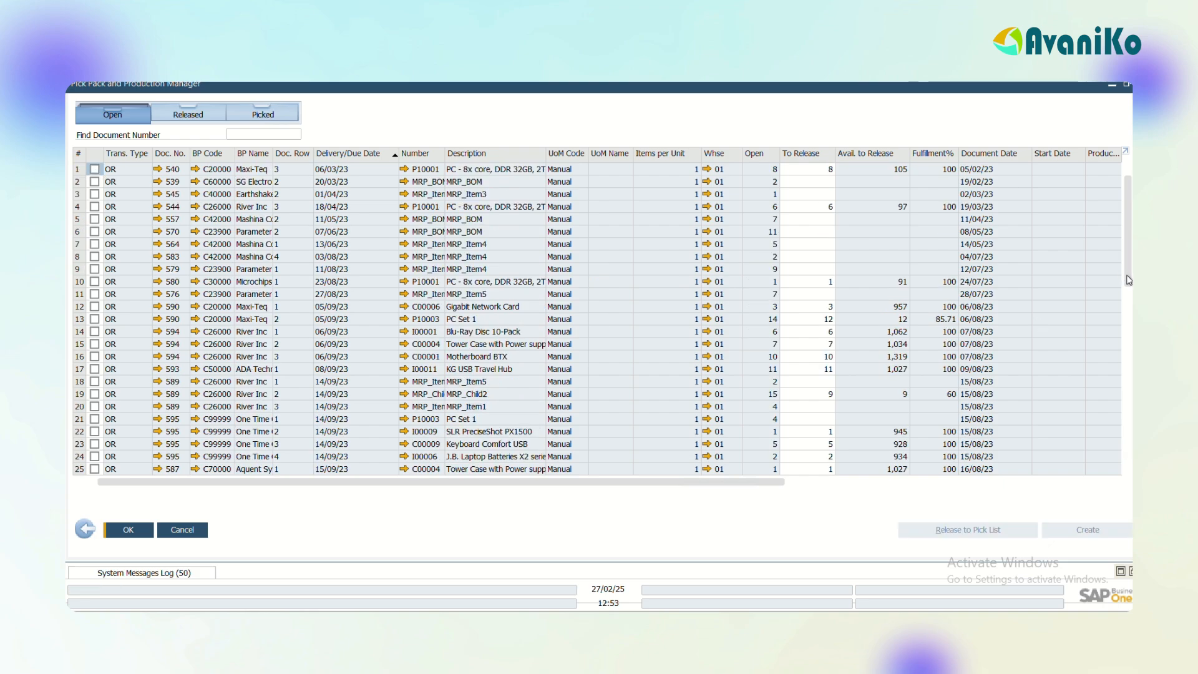
Step: Release sales order 618 for River Inc to a pick list, generating it without any split parameters
drag(1127, 278, 1129, 499)
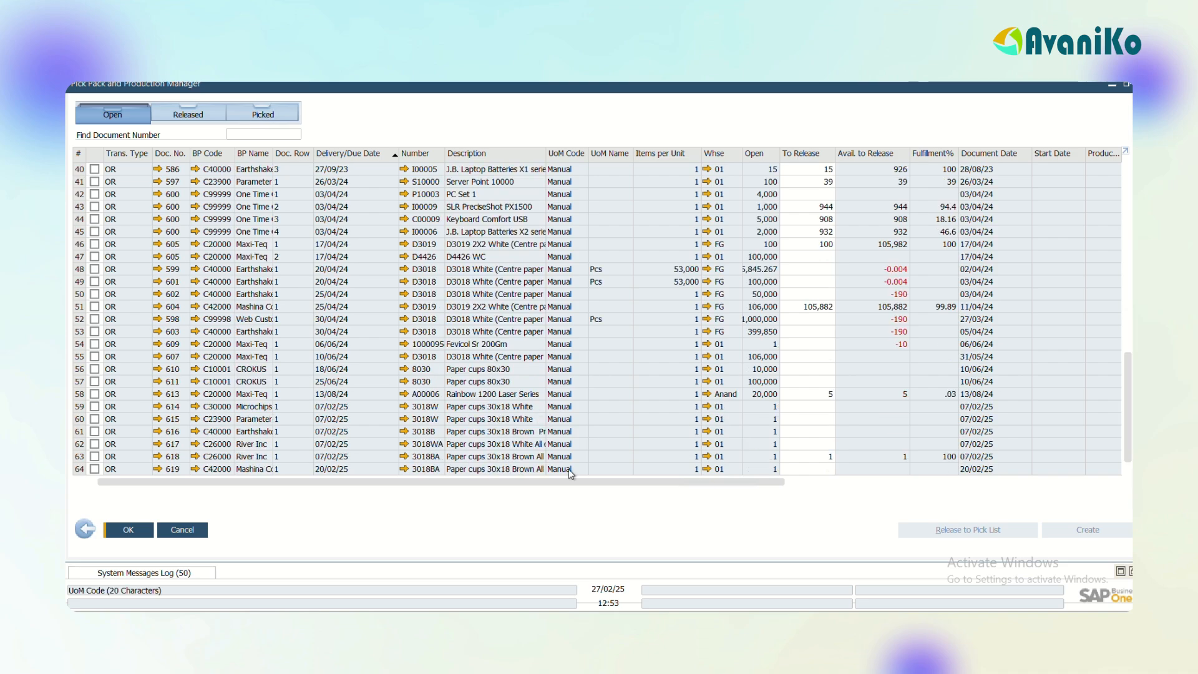
click(95, 458)
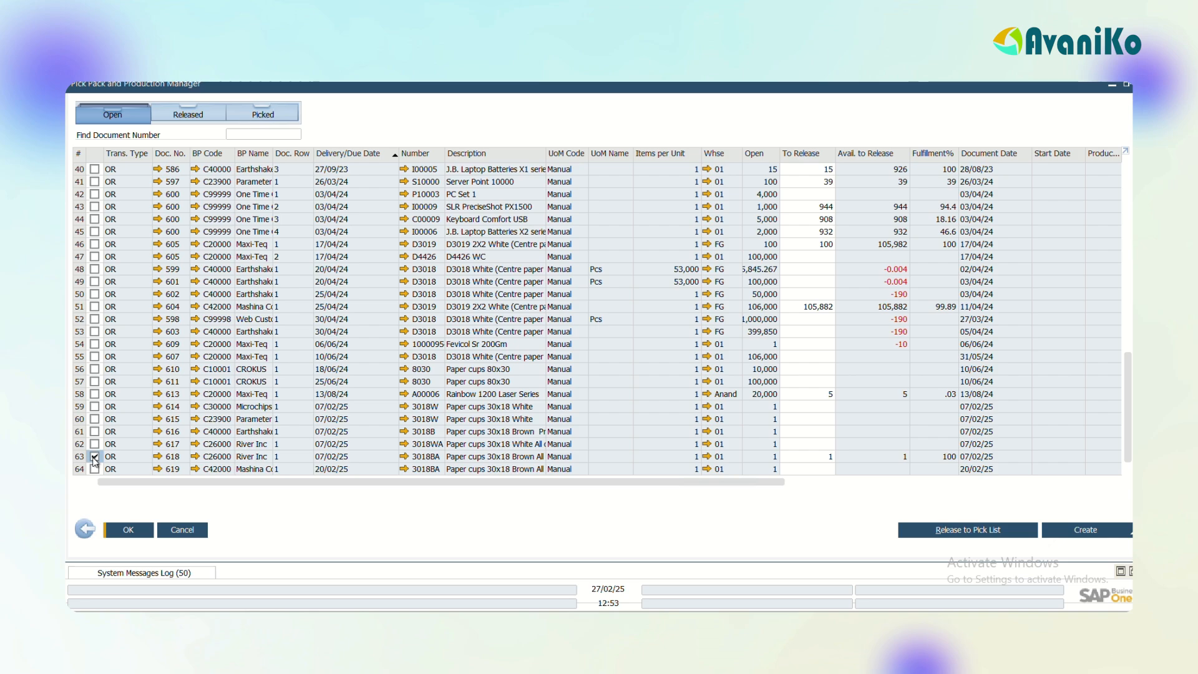
click(970, 530)
click(650, 463)
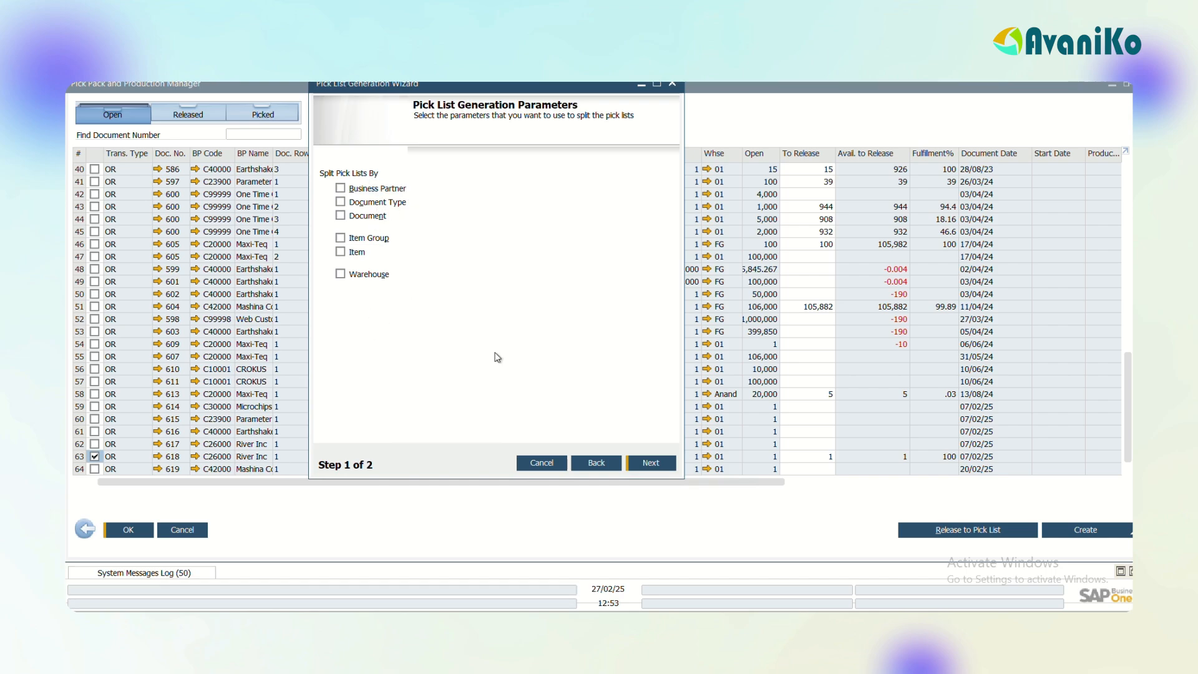
click(661, 469)
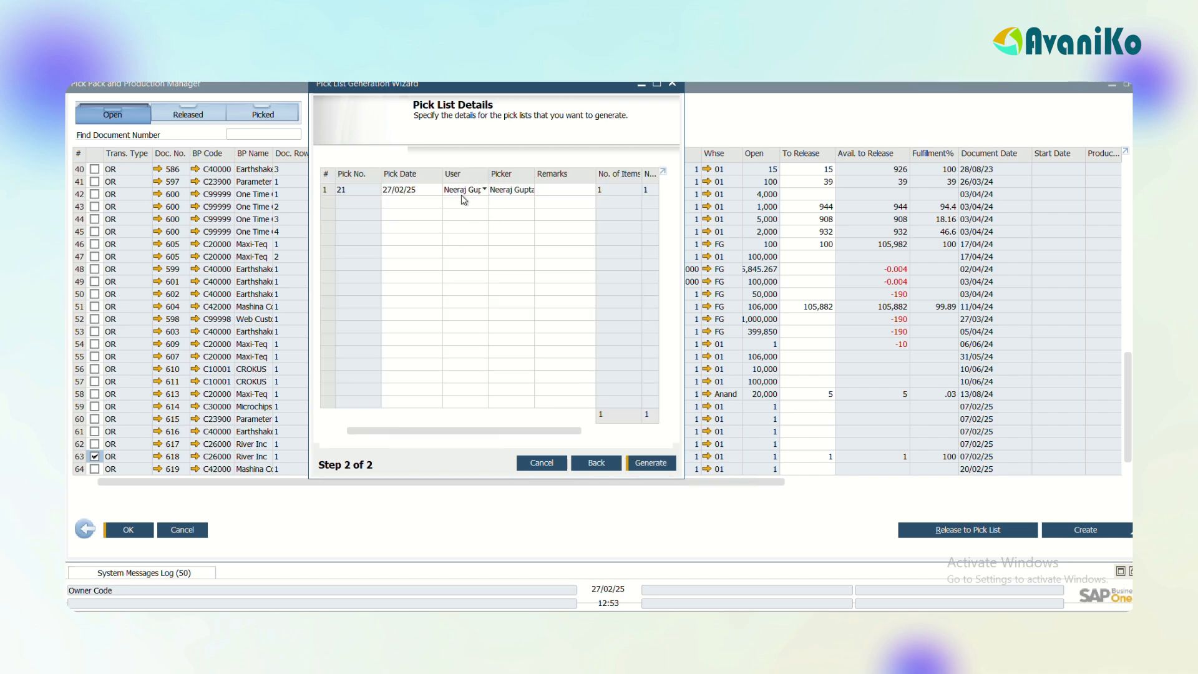
drag(538, 430, 604, 436)
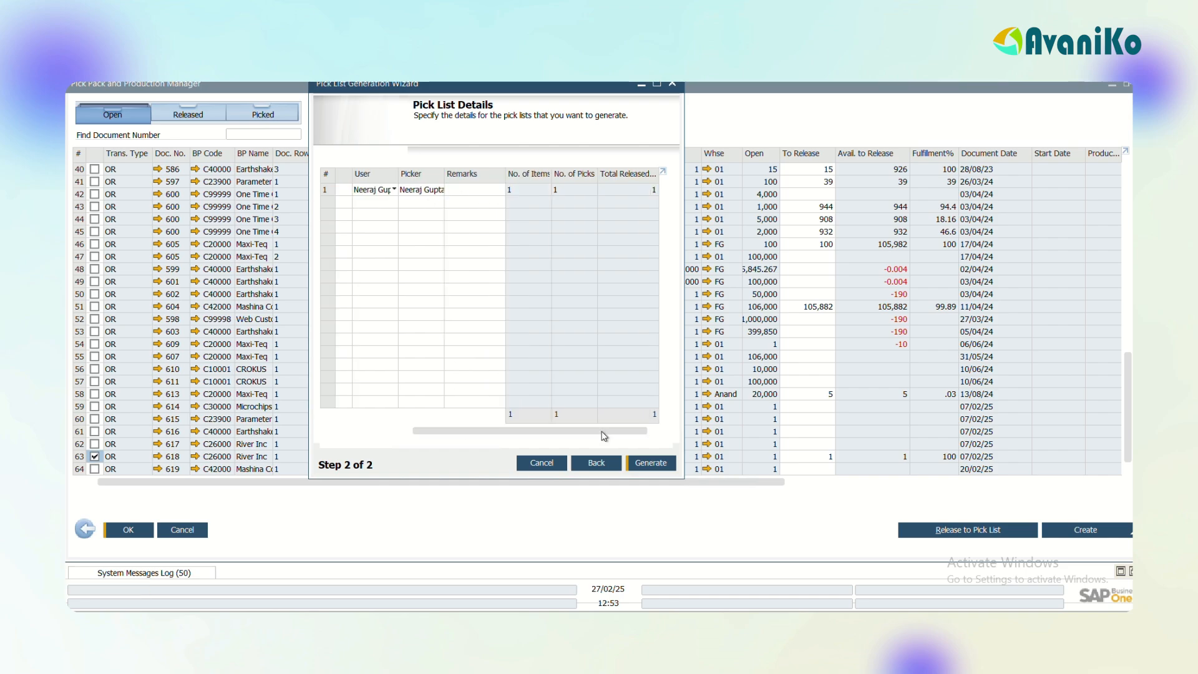
click(643, 465)
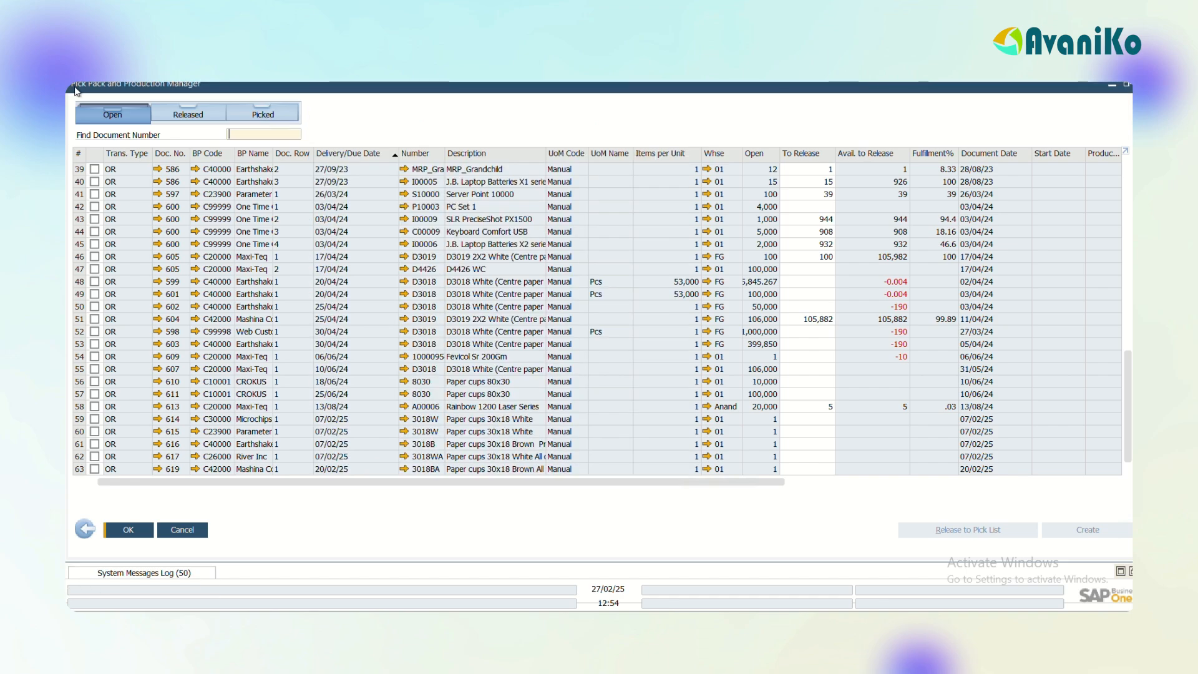
Step: Open the released pick list for sales order 618, pick all quantities, and update and close it
click(200, 121)
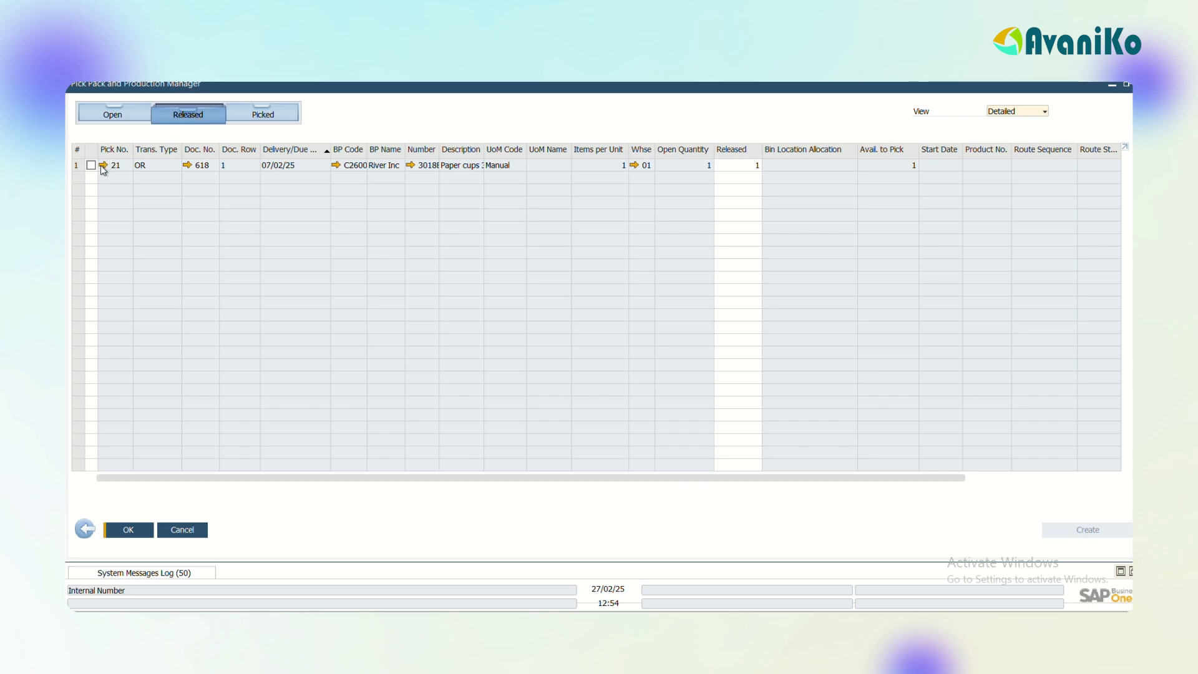
click(102, 166)
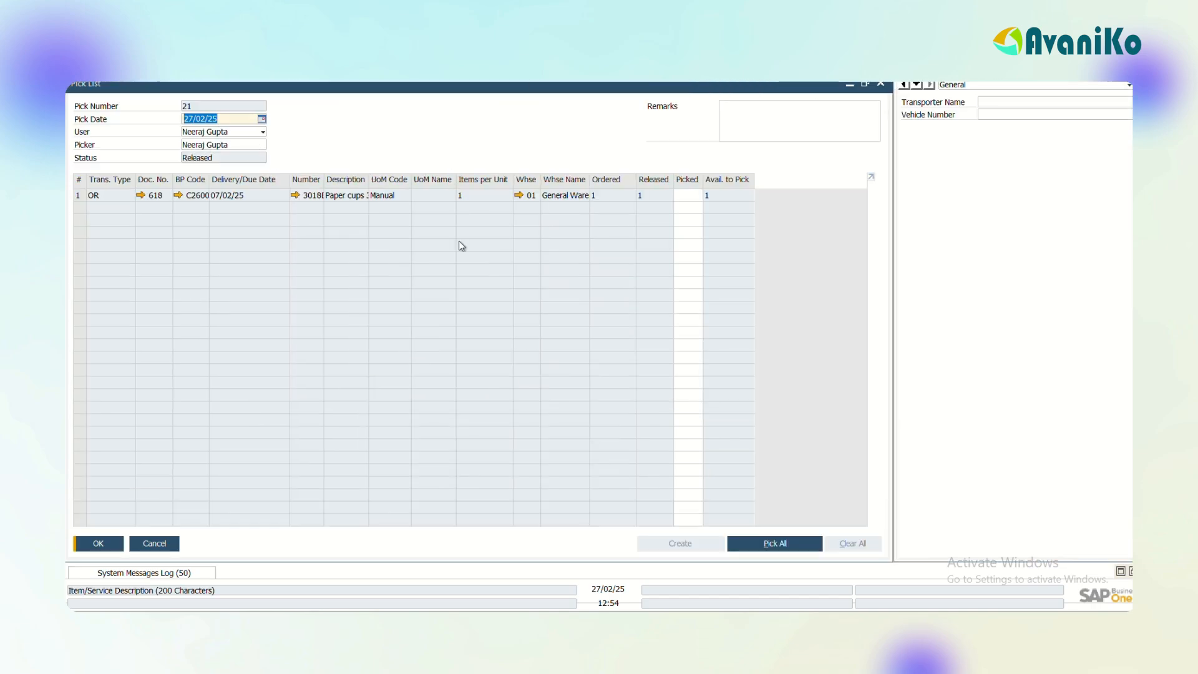
click(686, 195)
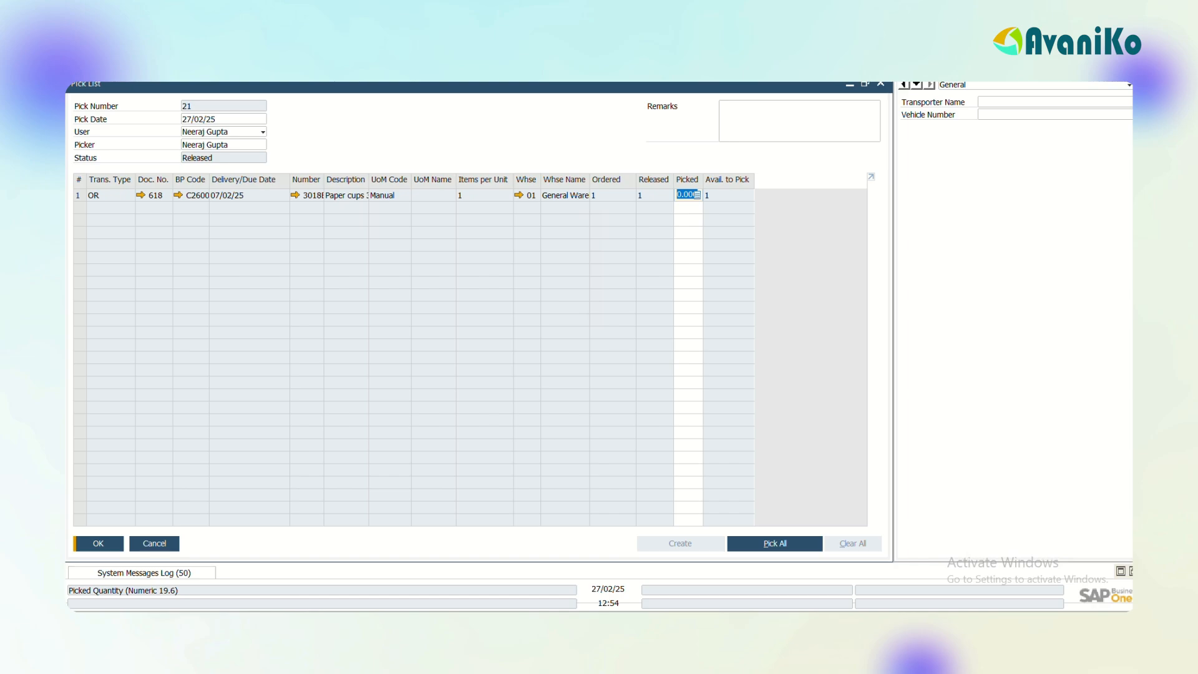
click(775, 543)
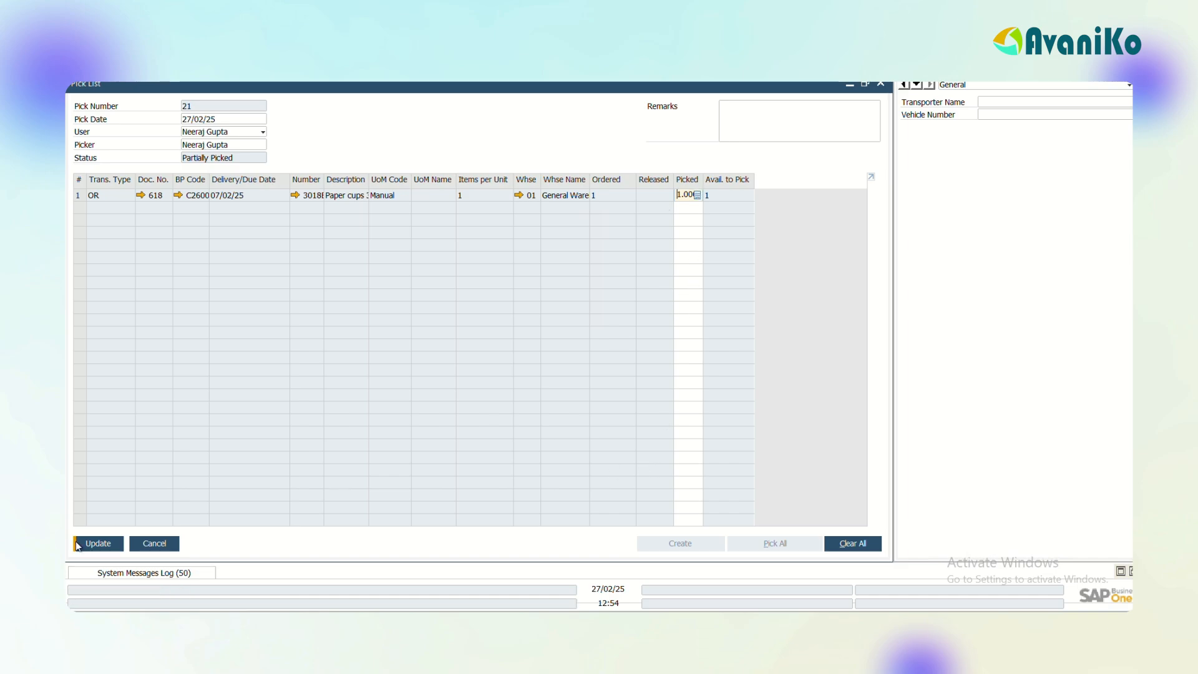
click(117, 550)
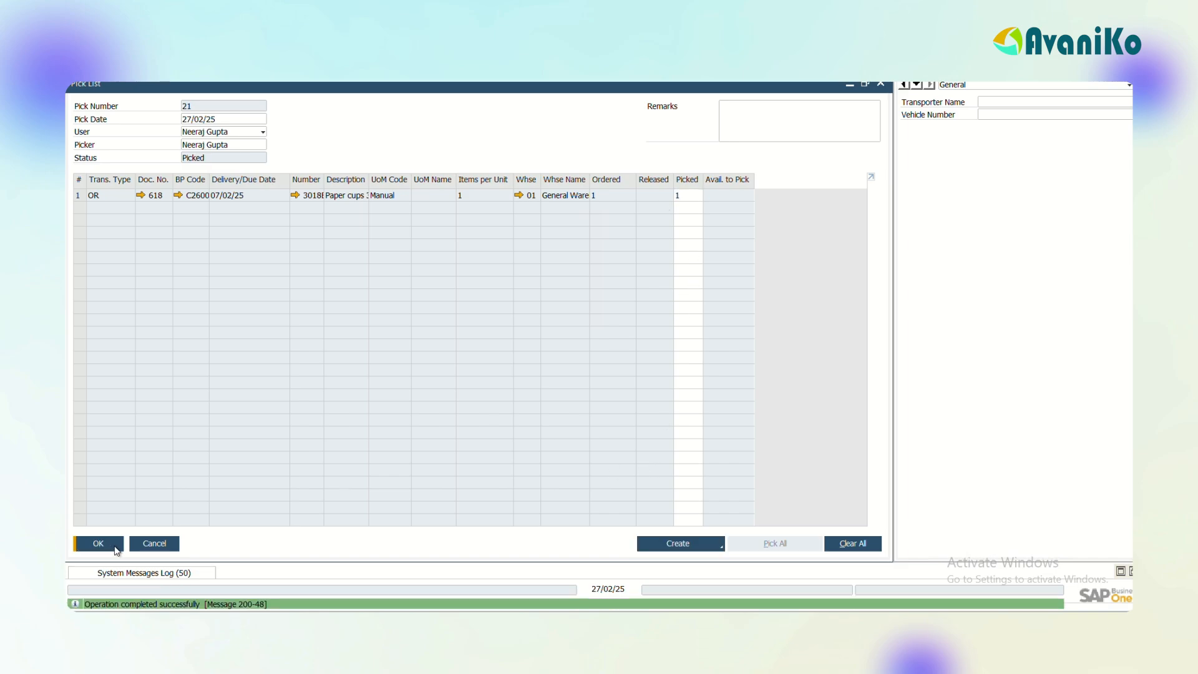
click(117, 550)
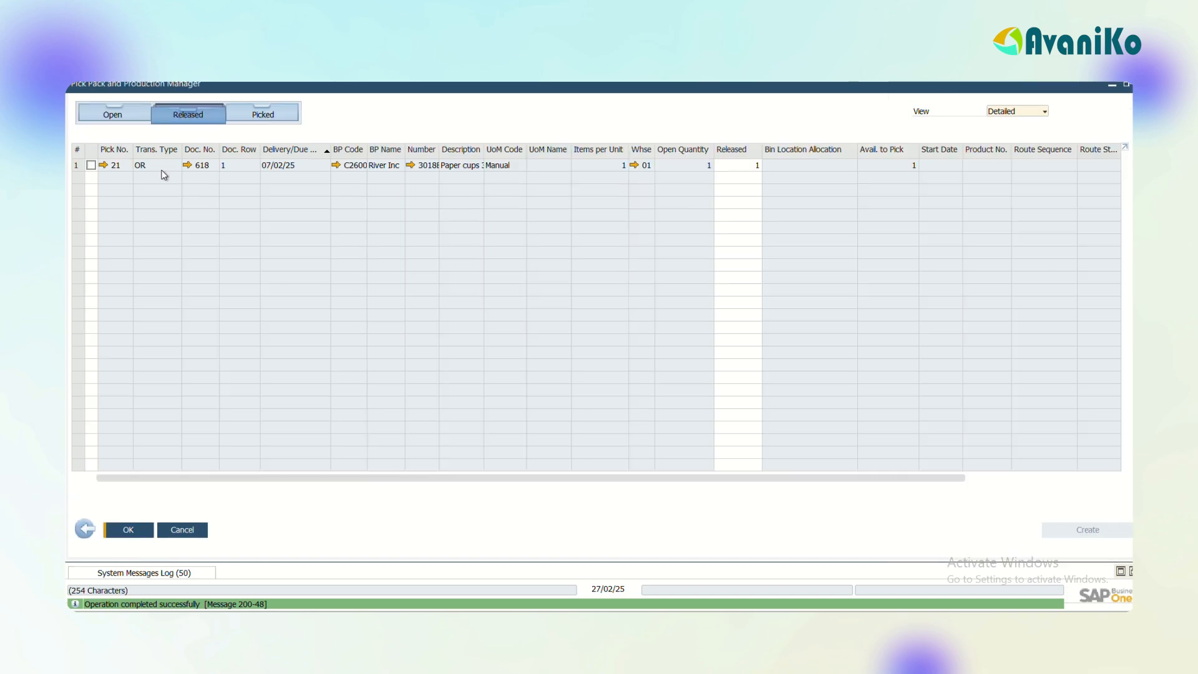
Step: Select the picked line of sales order 618 and create a manual delivery from it
click(260, 114)
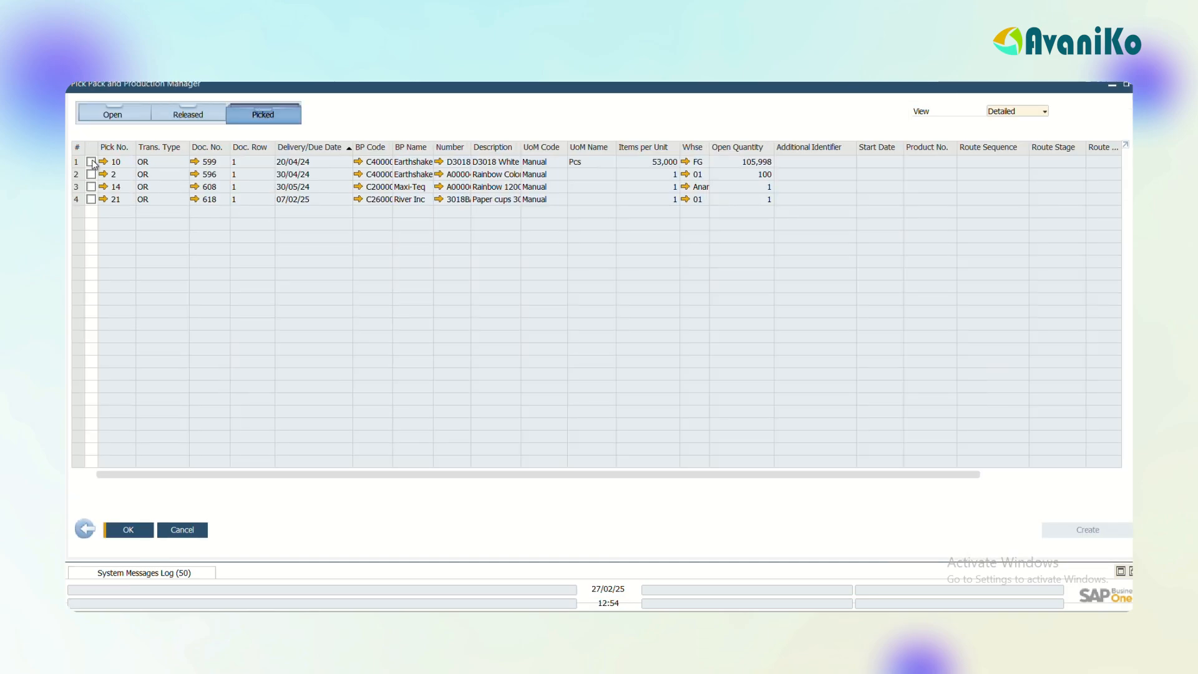
click(91, 199)
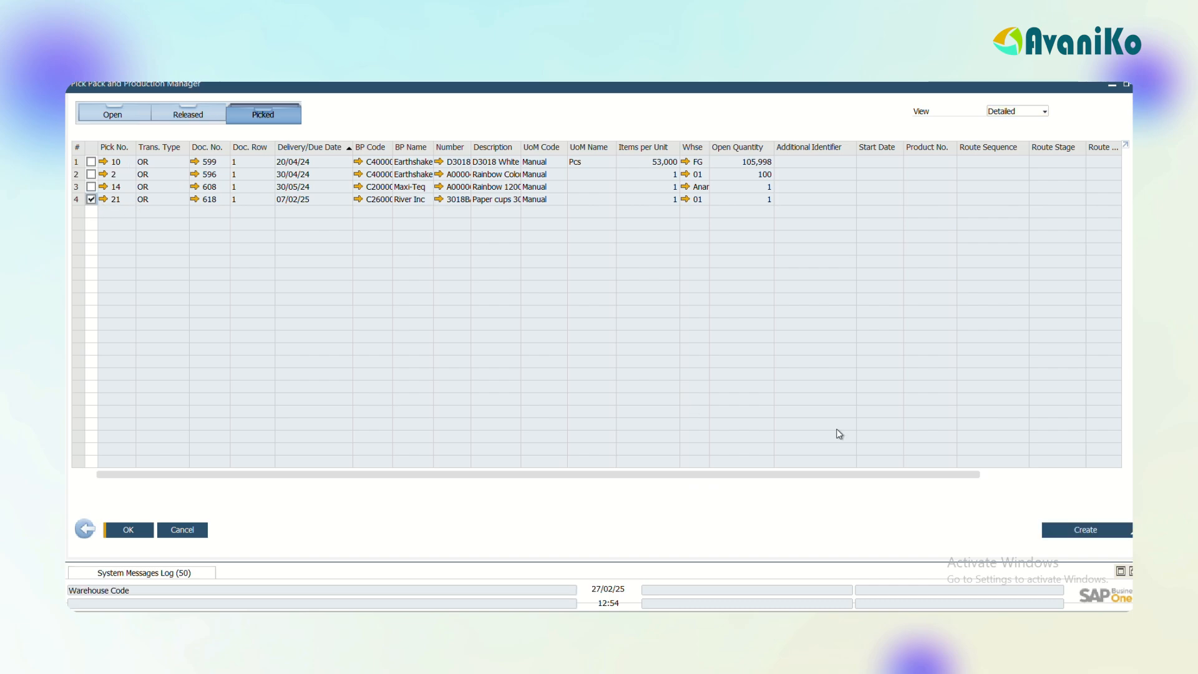
click(1077, 538)
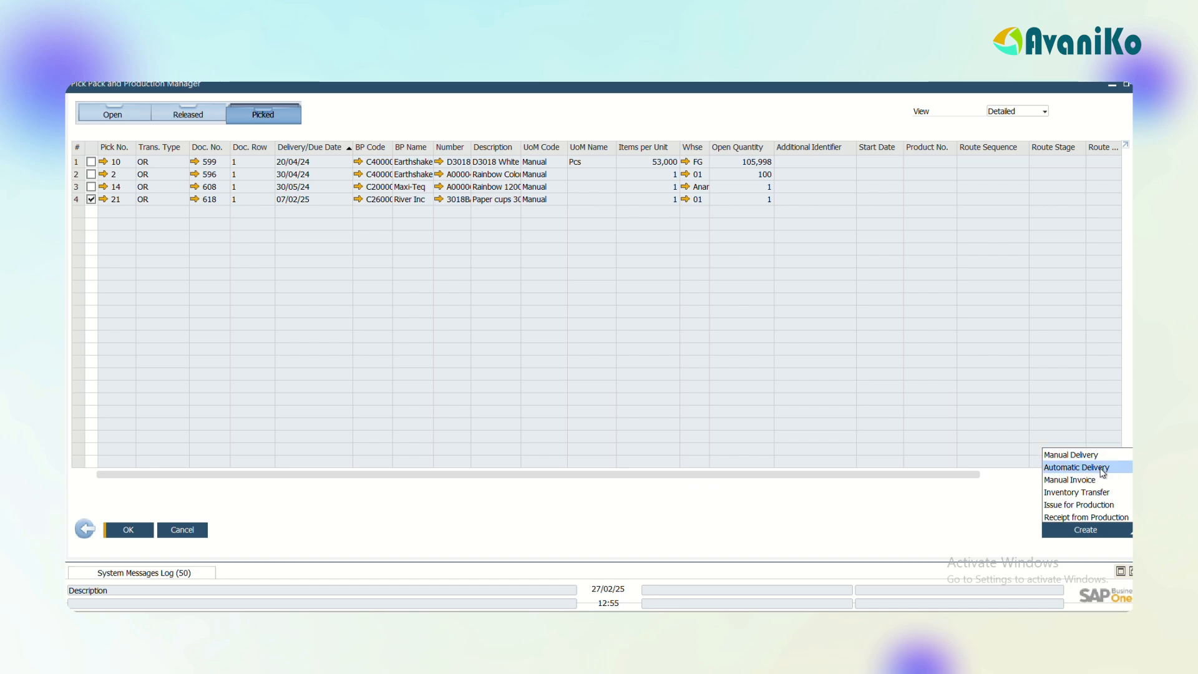
click(1070, 454)
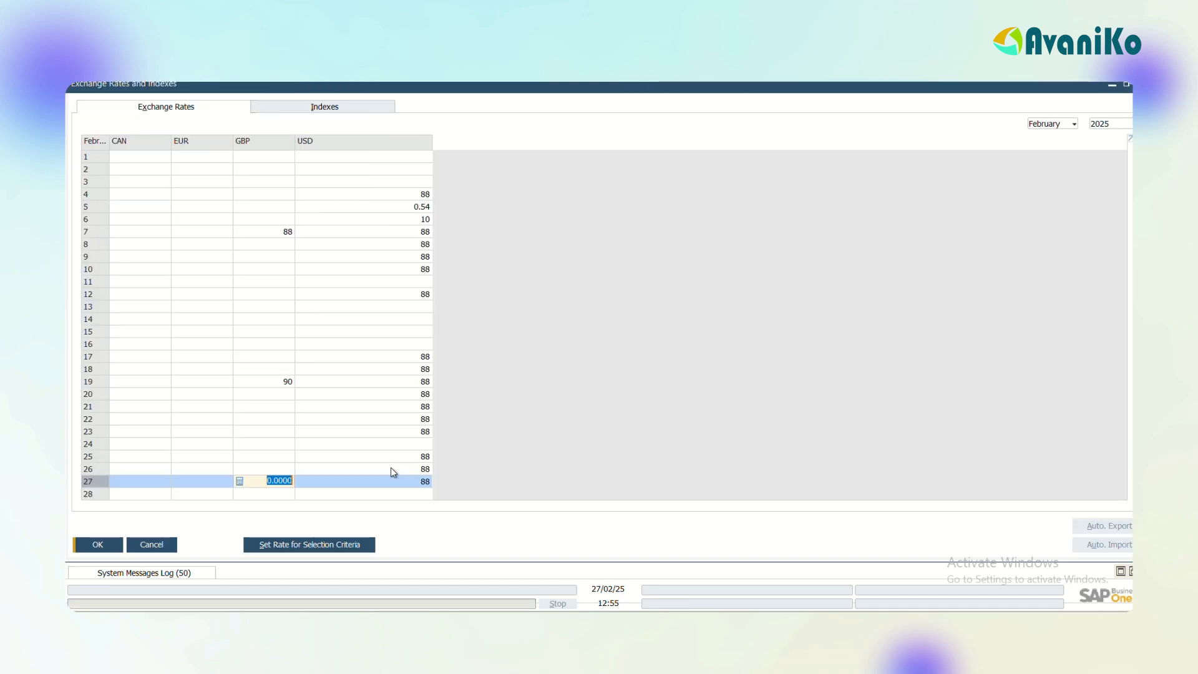
Step: Set the GBP exchange rate for 27 February 2025 to 102 and save it
text(69)
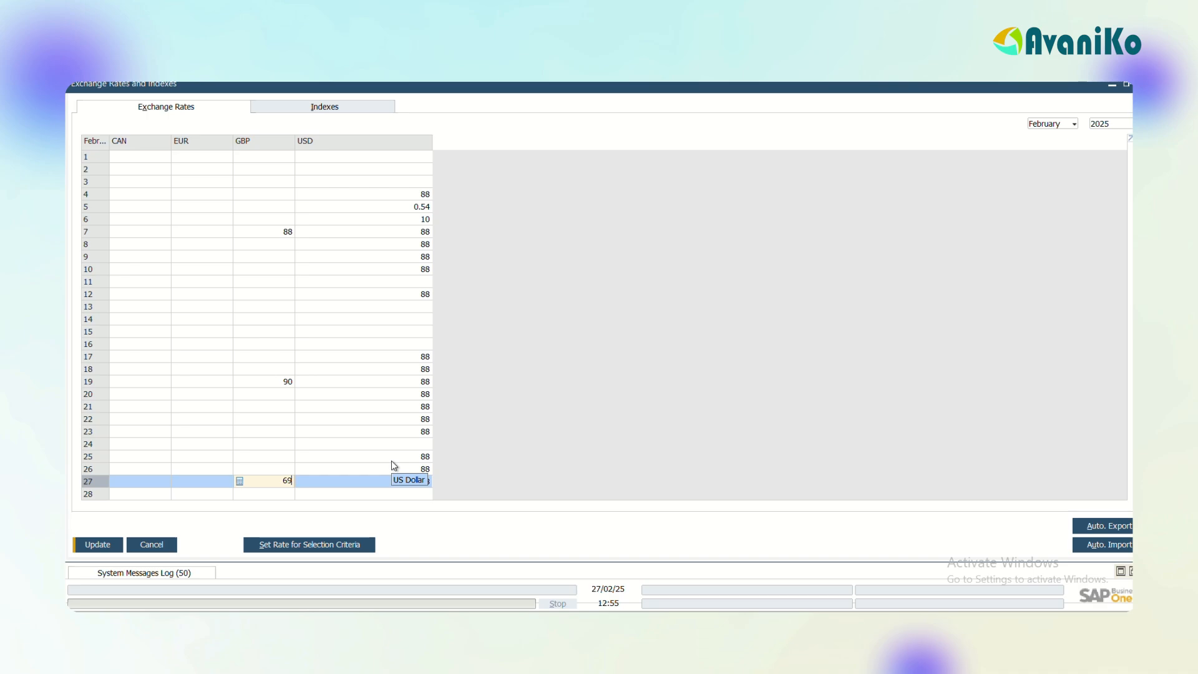
key(BackSpace)
key(BackSpace)
text(102)
key(Return)
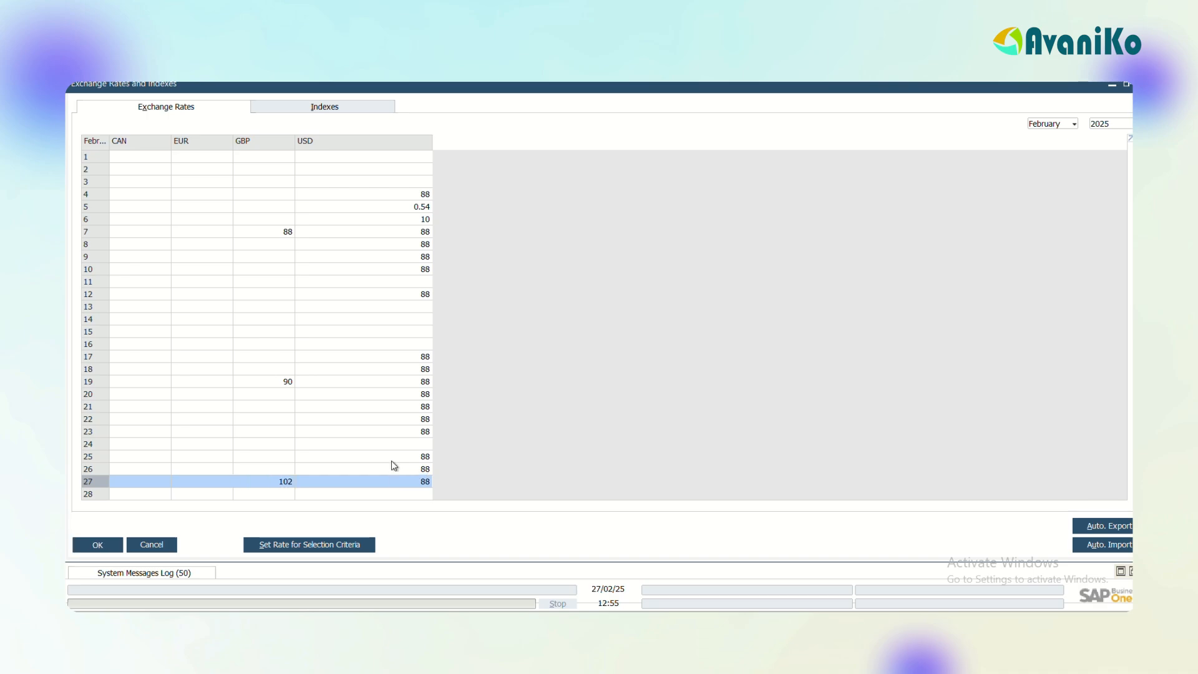
key(Return)
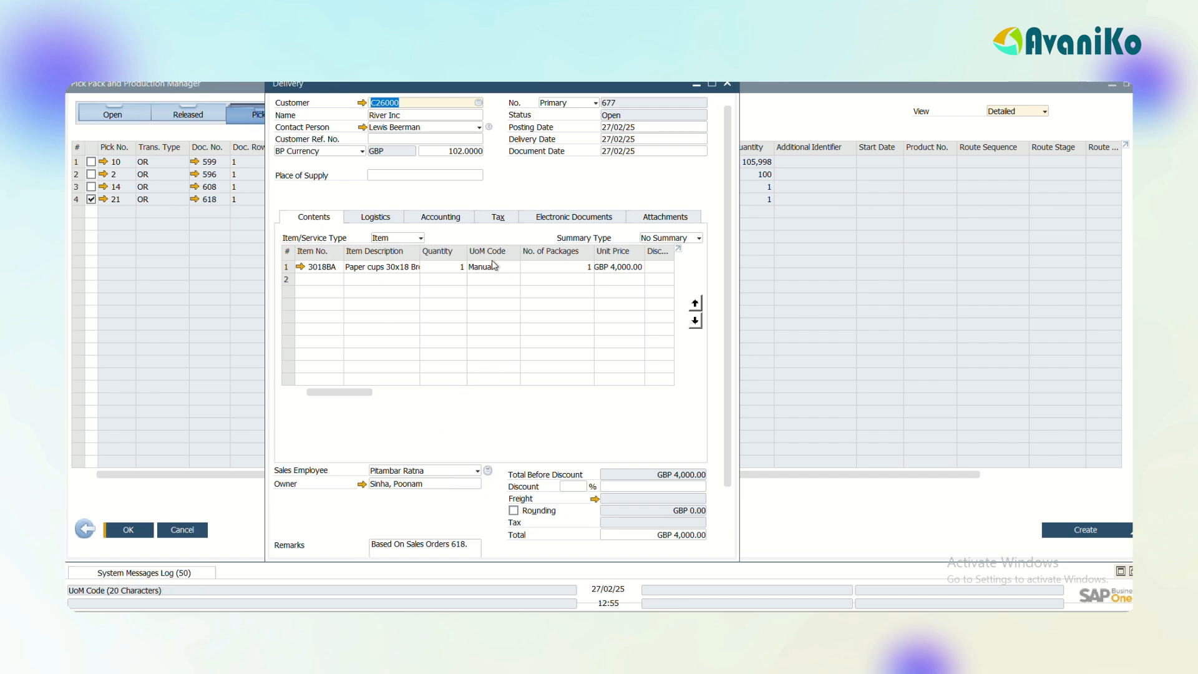
Step: Try to add the delivery based on sales order 618, discard it unsaved, and close the Pick Pack and Production Manager
drag(729, 403, 730, 496)
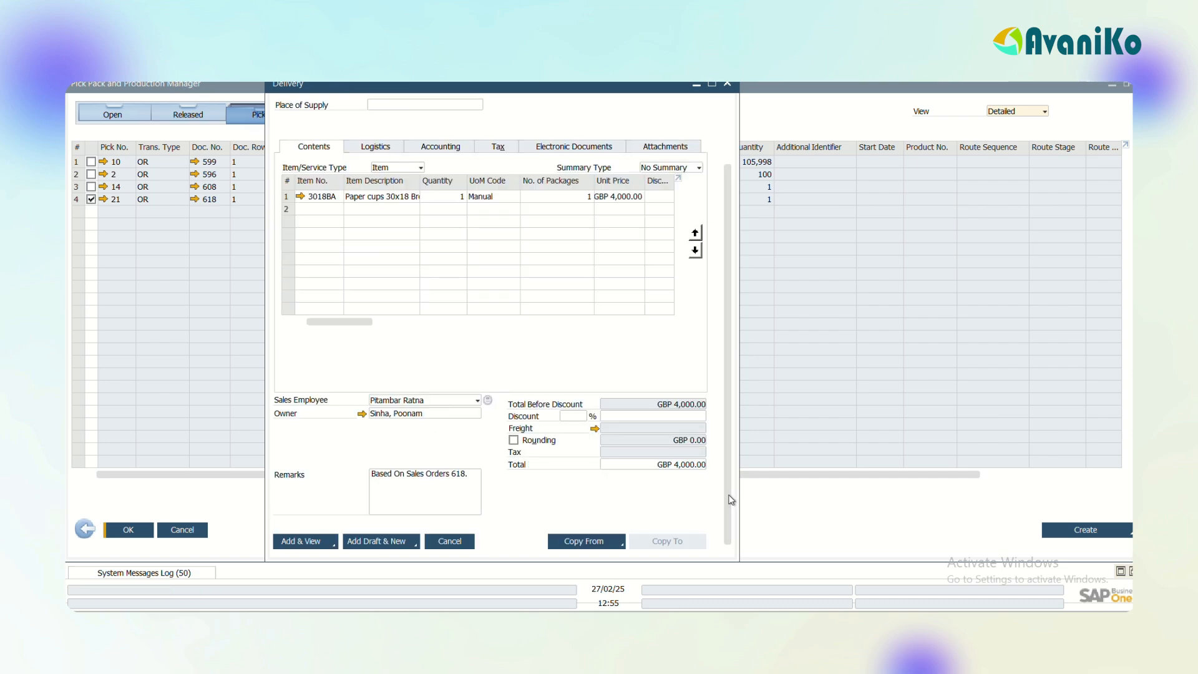
click(283, 543)
key(Escape)
key(Escape)
key(Tab)
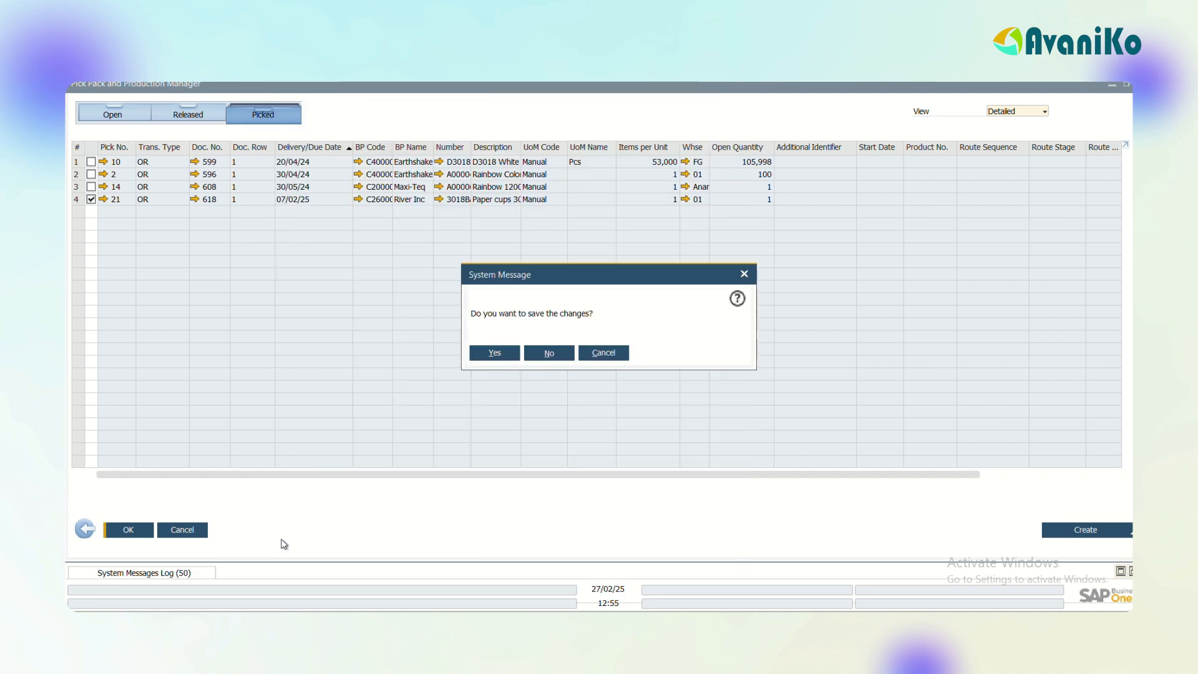
key(Return)
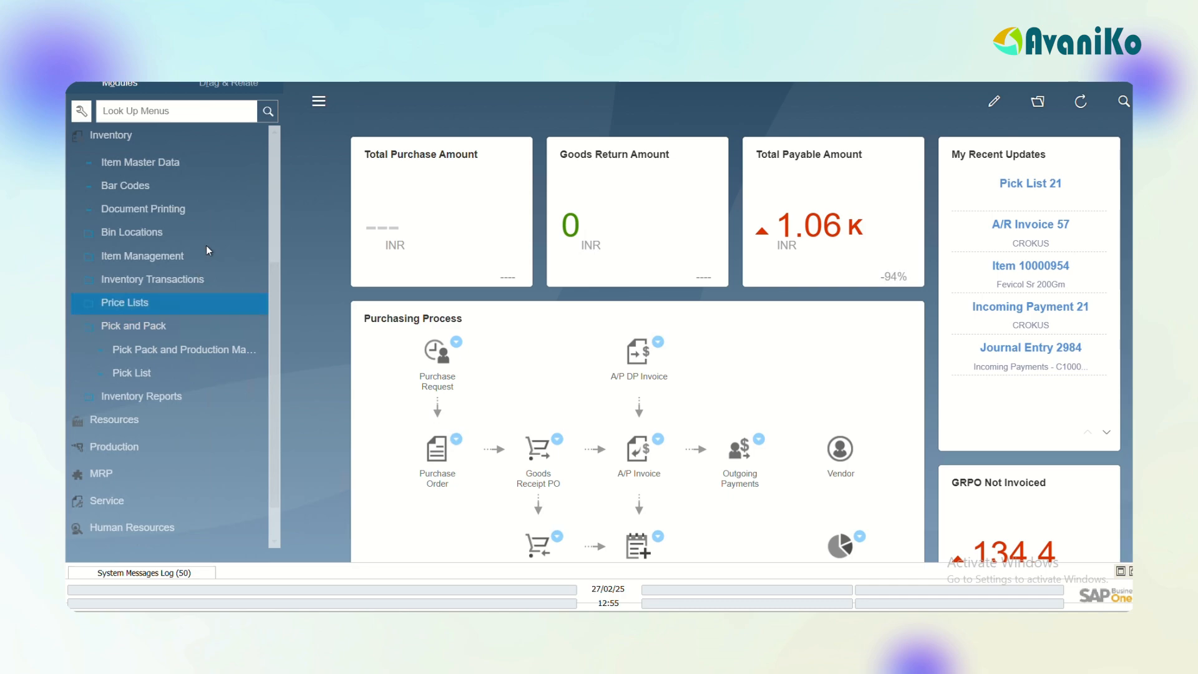
Step: Open the selection criteria of the Sales Analysis report from the Sales - A/R sales reports
scroll(277, 169, up, 3)
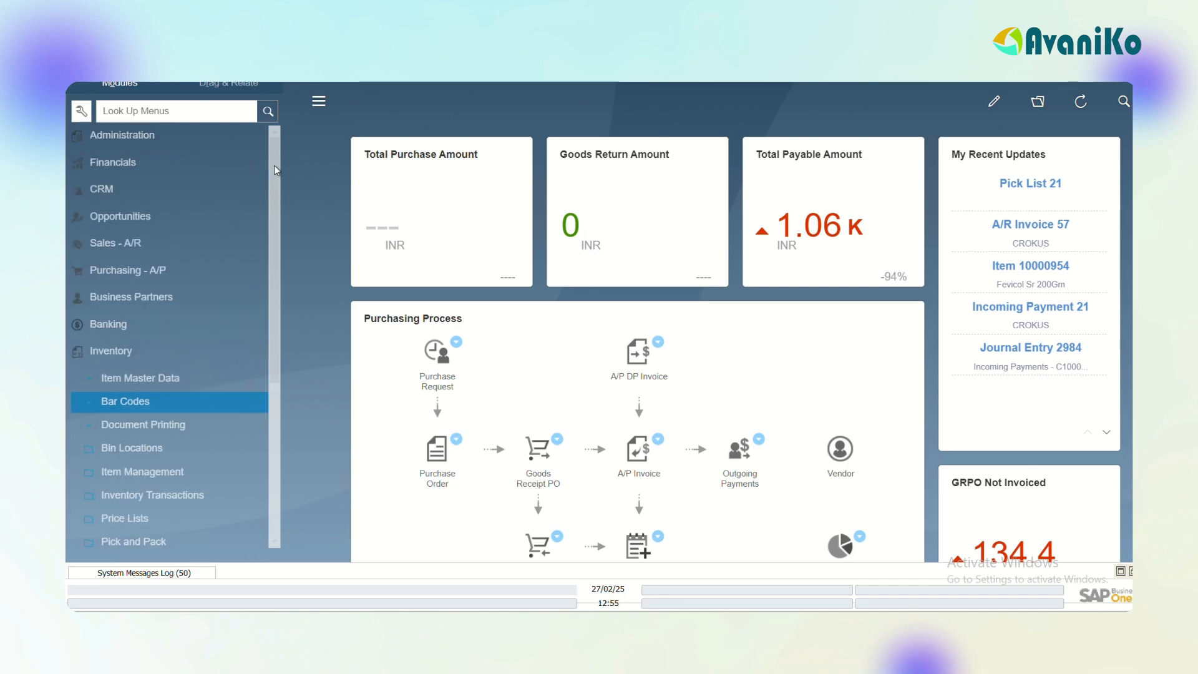
click(109, 352)
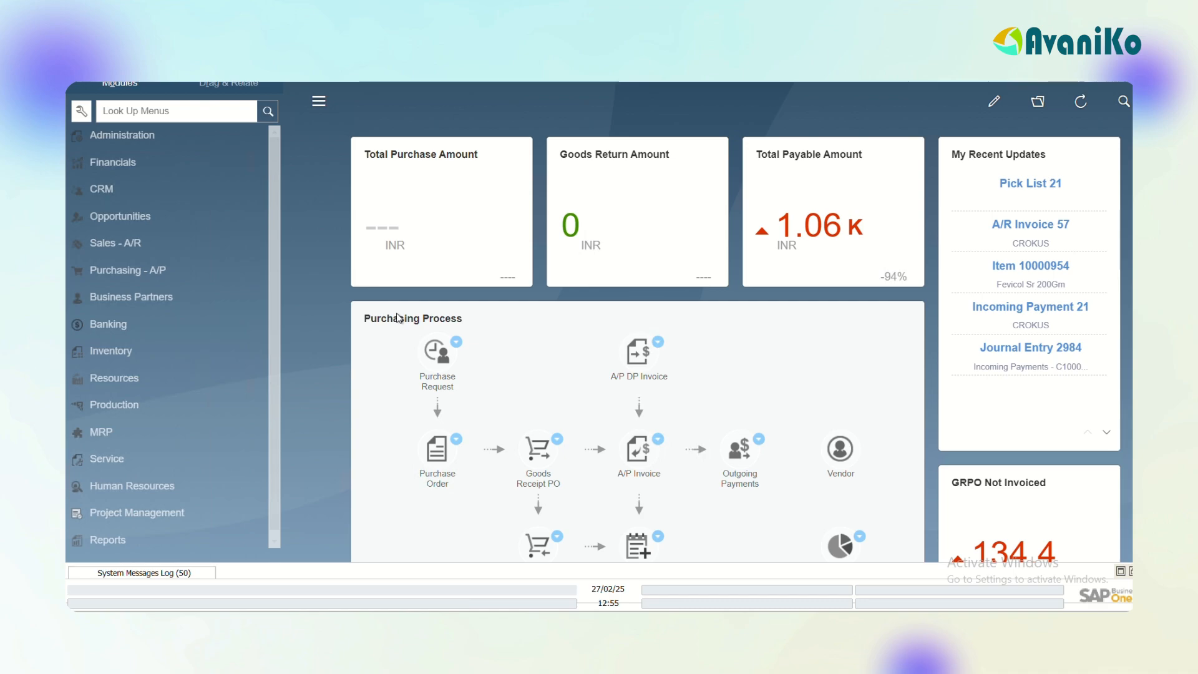
click(128, 244)
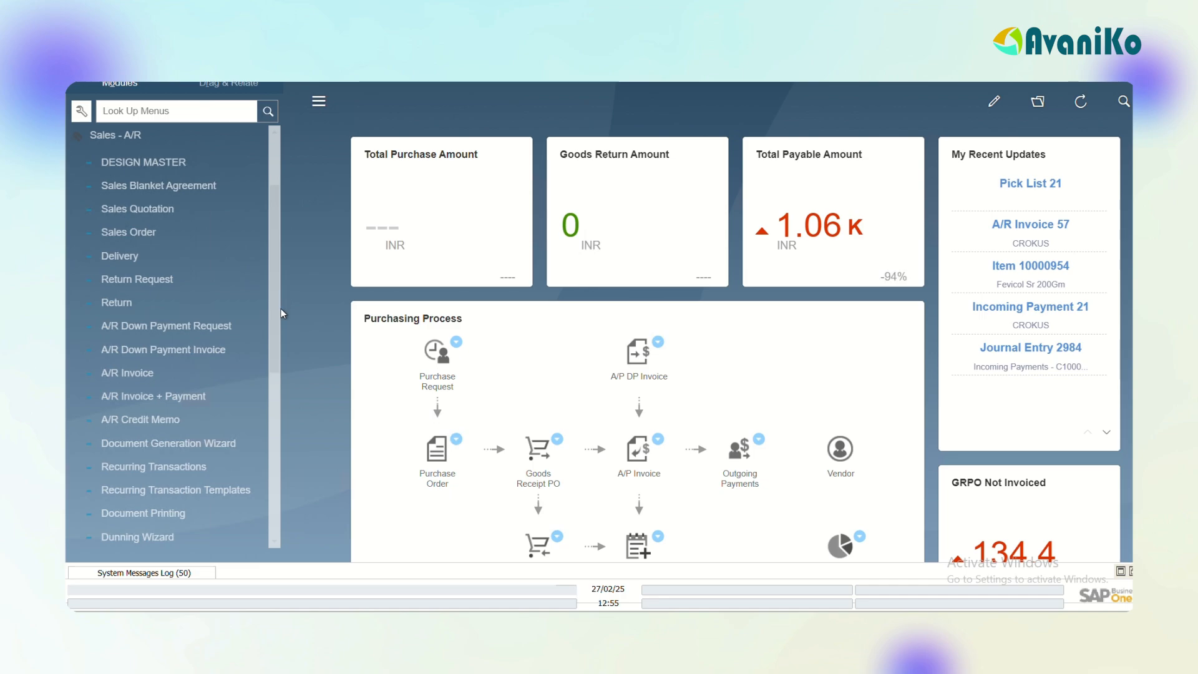
drag(278, 317, 287, 370)
click(146, 488)
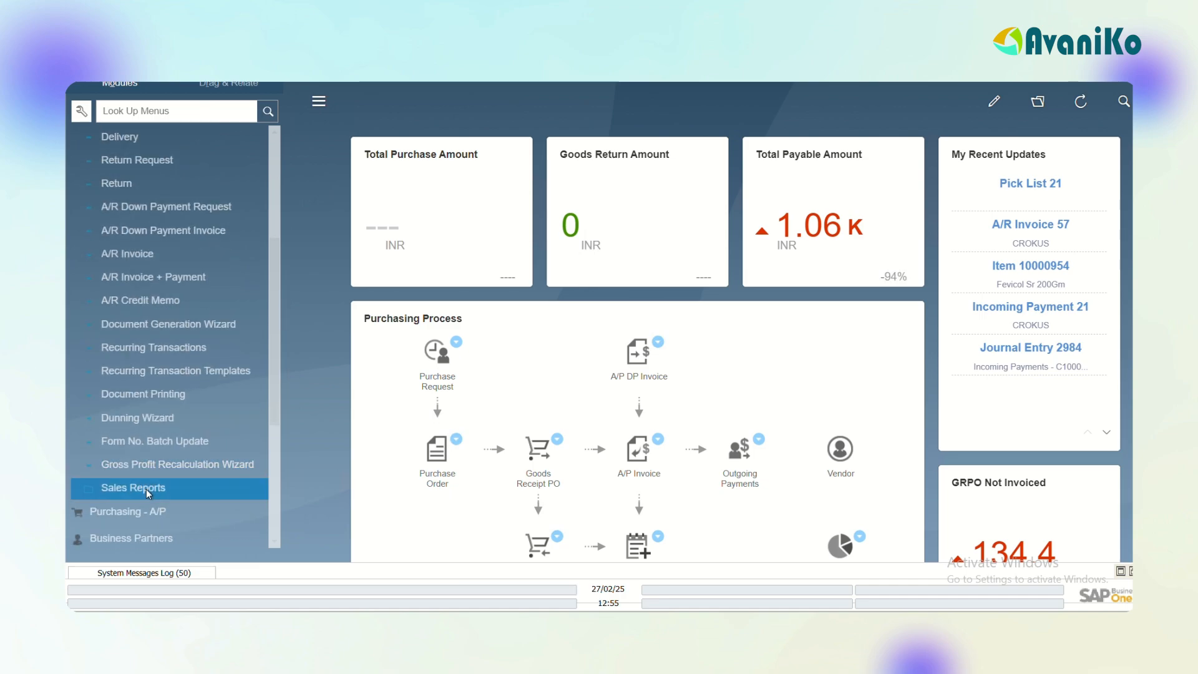
click(266, 324)
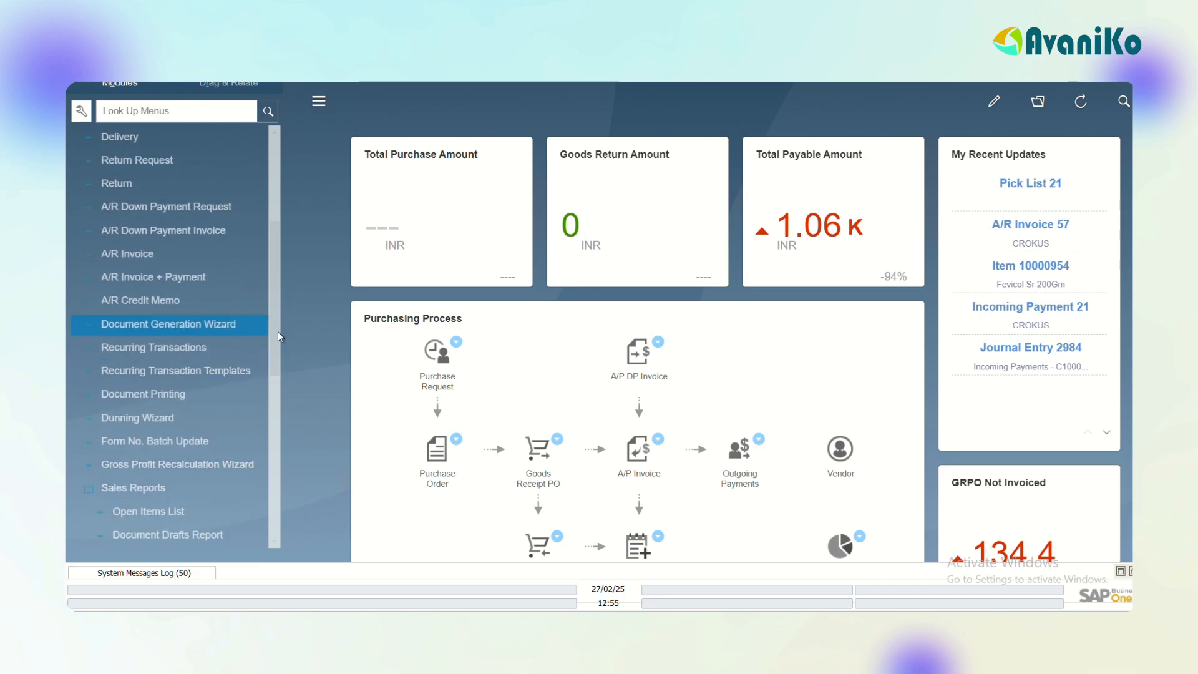
drag(278, 337, 293, 415)
click(145, 234)
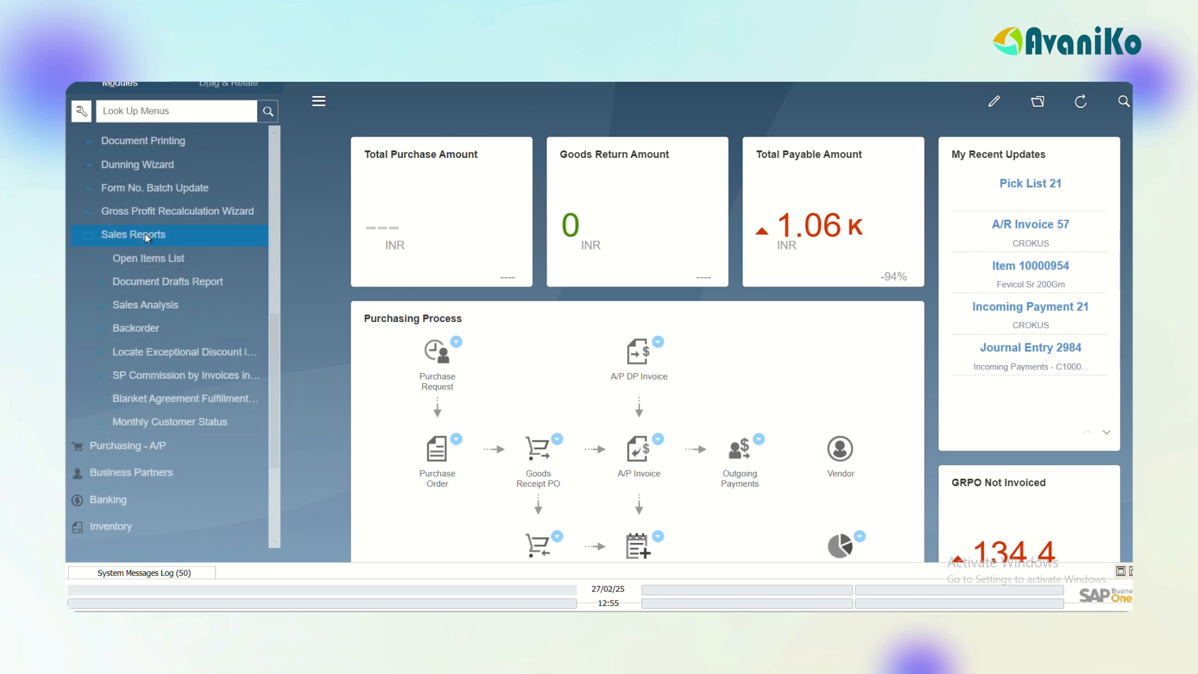
click(144, 306)
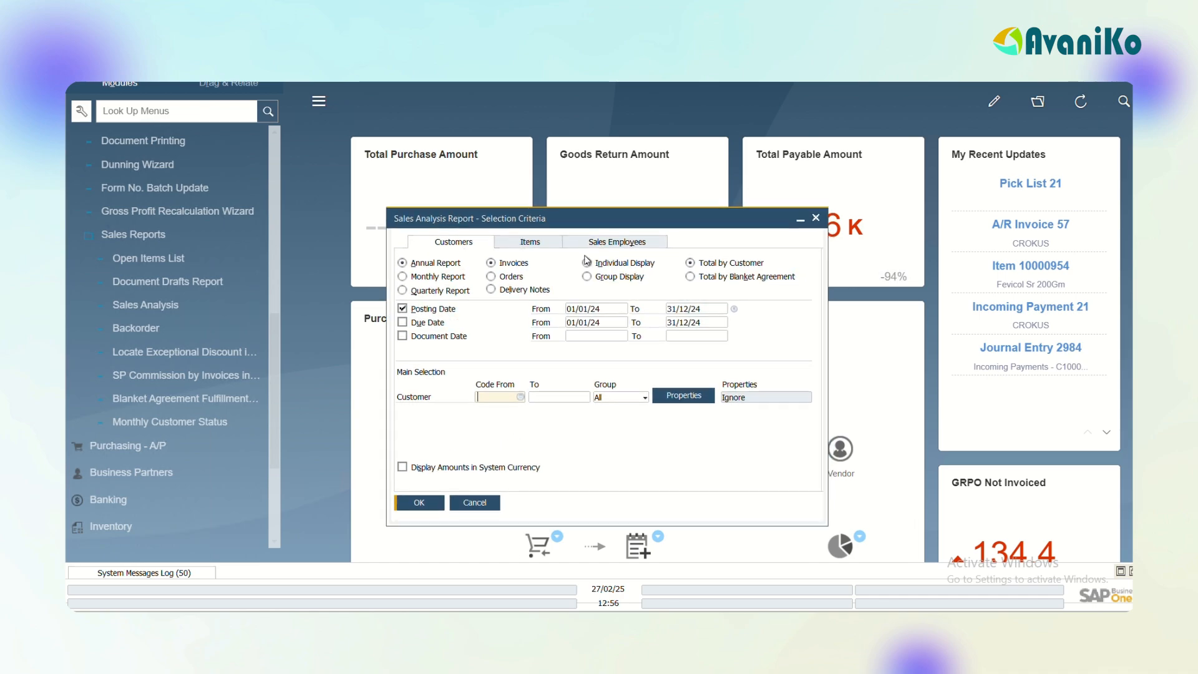
Step: Run the annual sales analysis by items for invoices, totalled by customer, and enlarge the resulting report
click(523, 245)
click(690, 276)
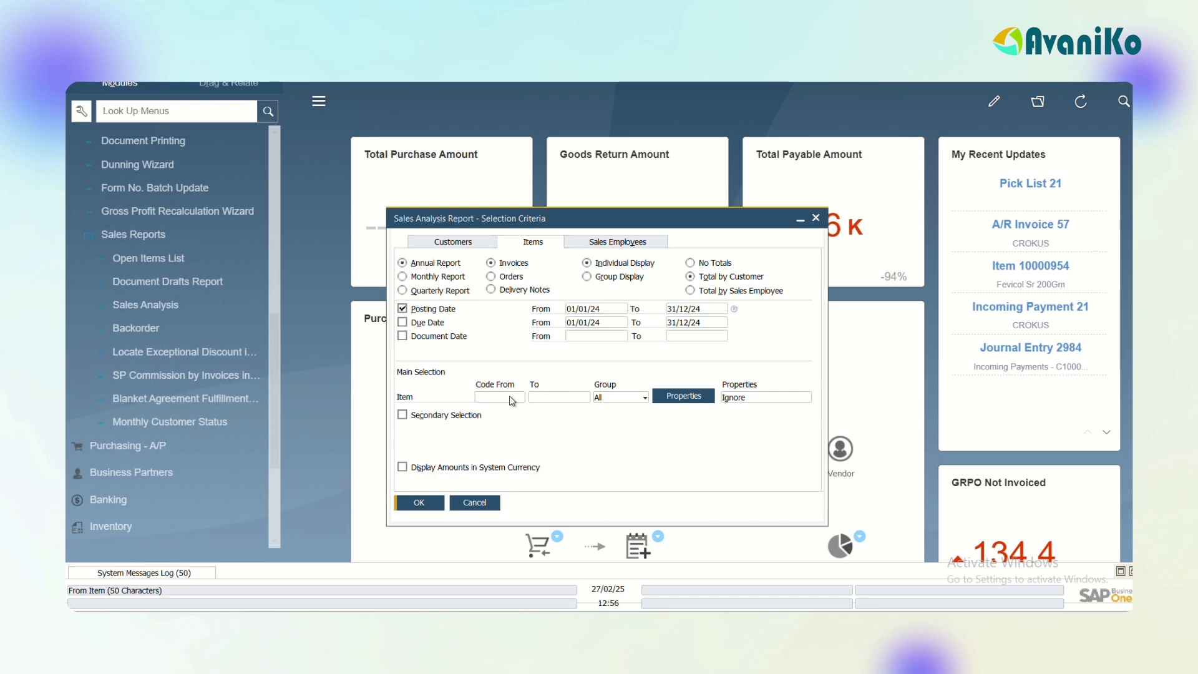
click(415, 505)
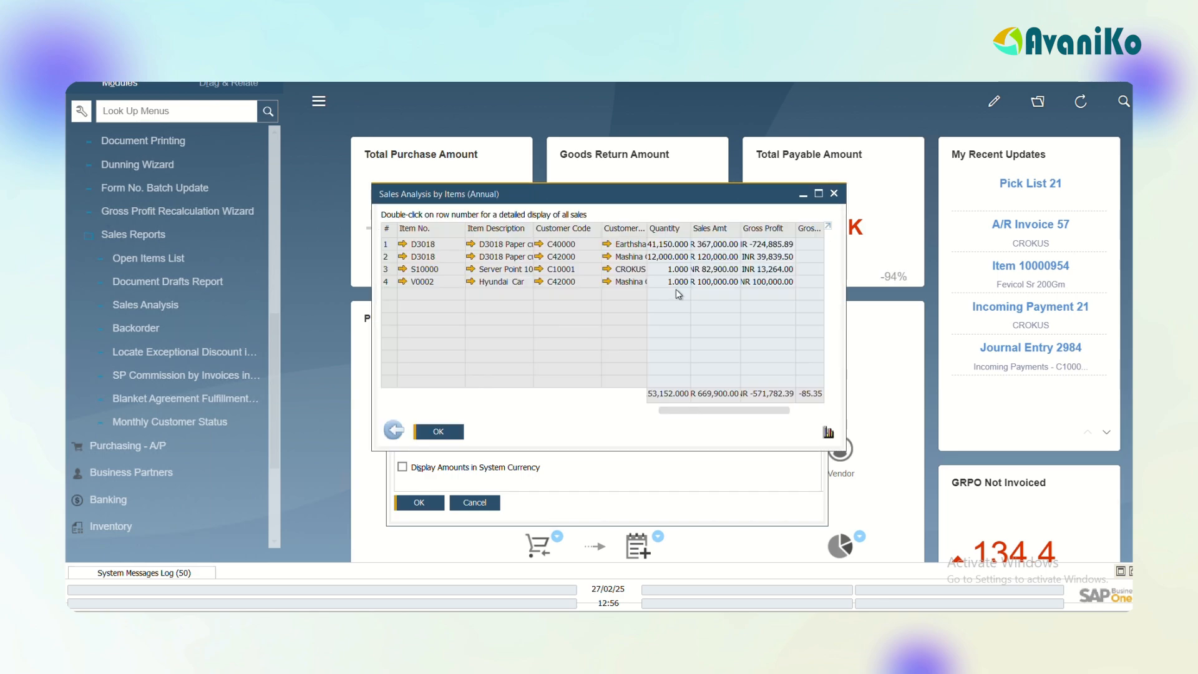
click(818, 194)
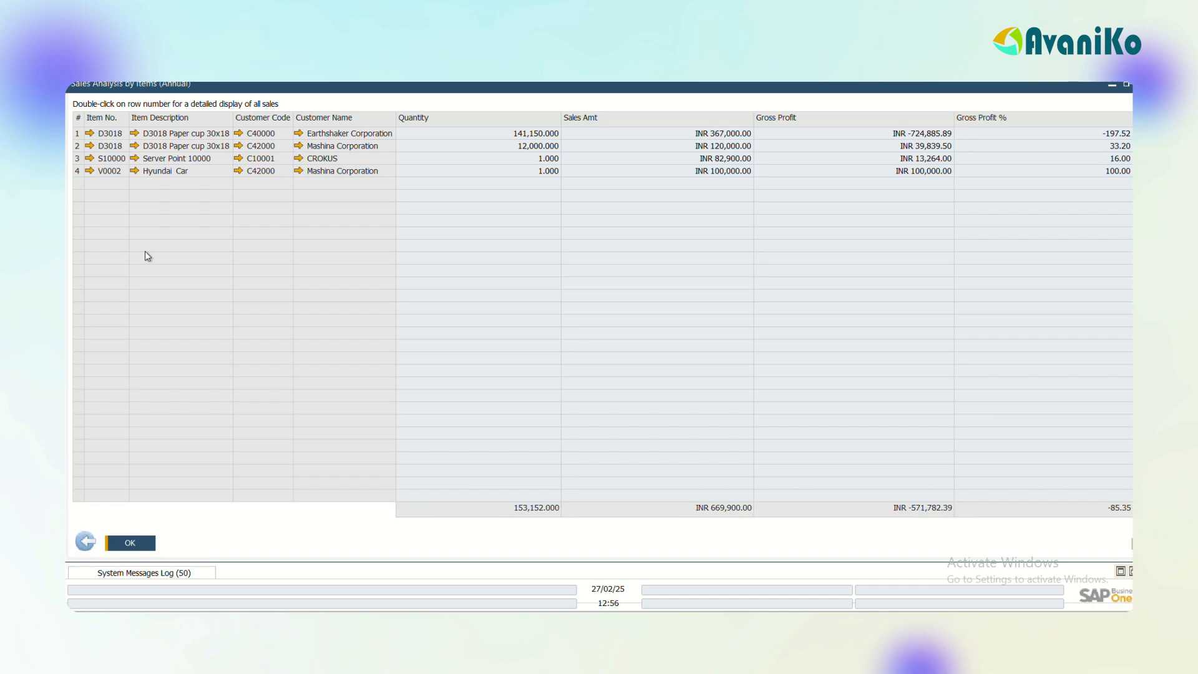
Step: View the detailed sales of item D3018 to Earthshaker Corporation as a Line Graph and return to the report's selection criteria
click(76, 134)
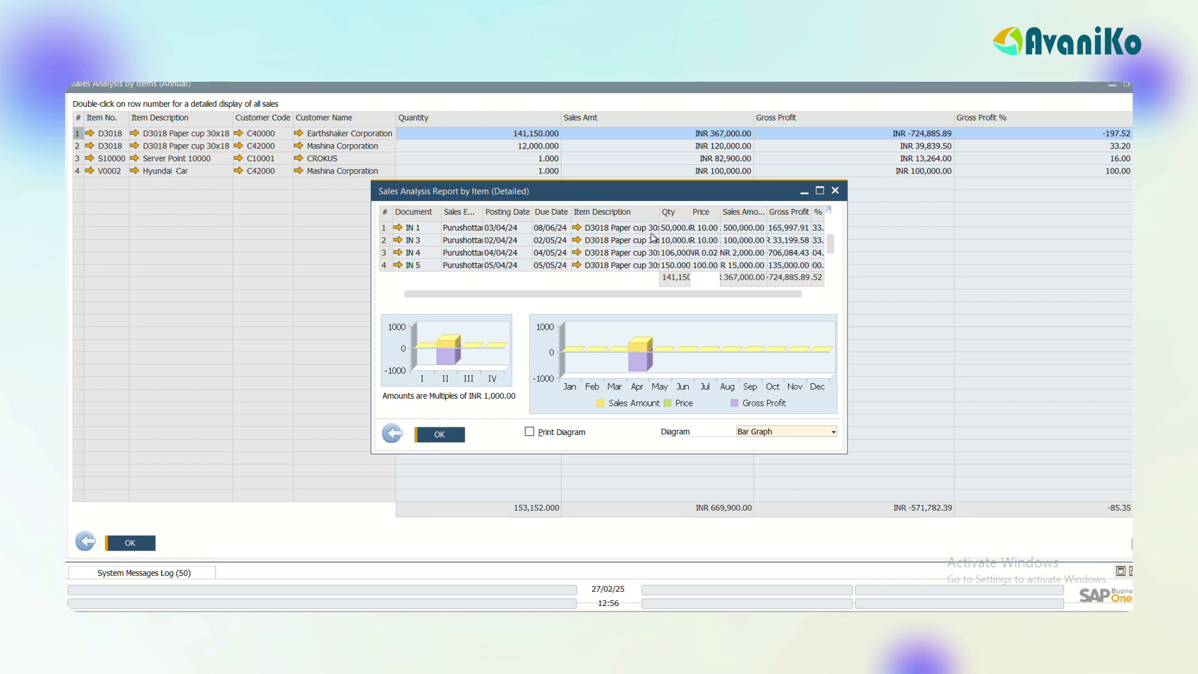
click(819, 190)
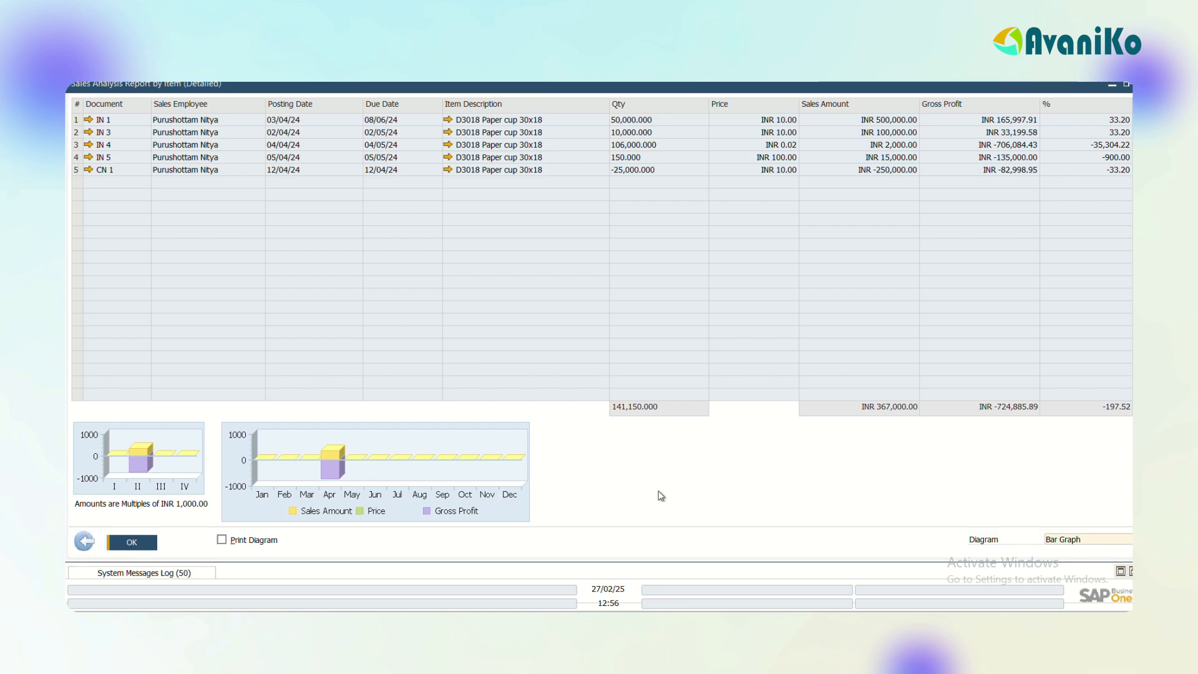
click(1065, 541)
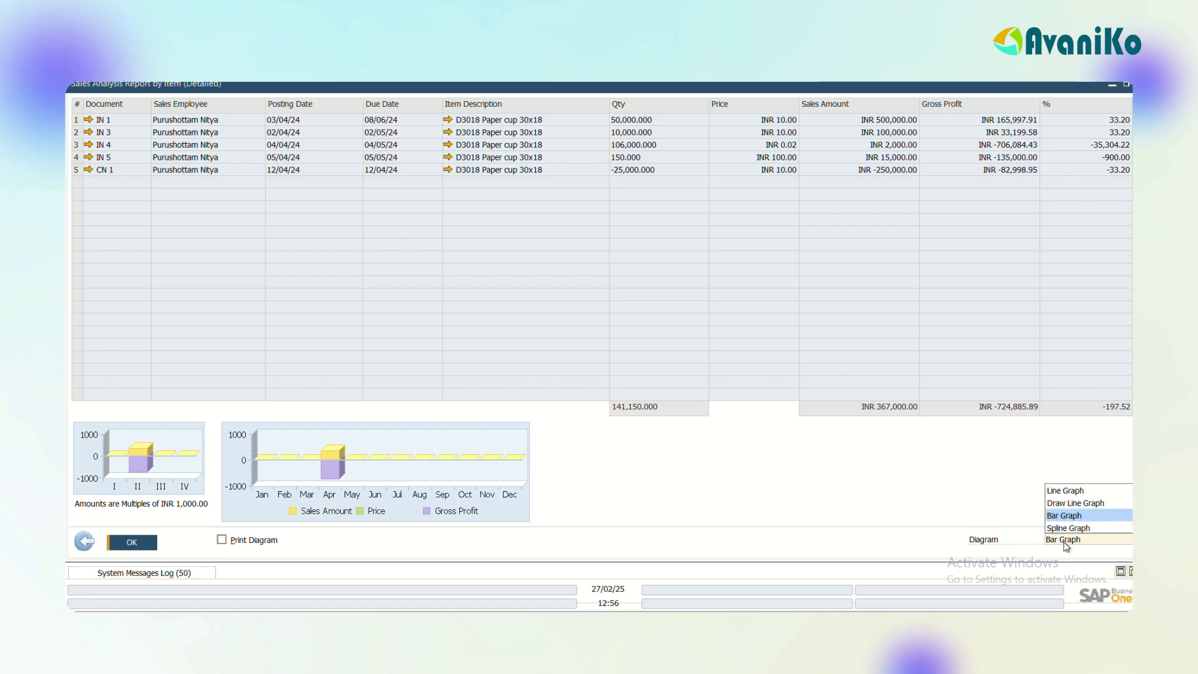
click(1060, 491)
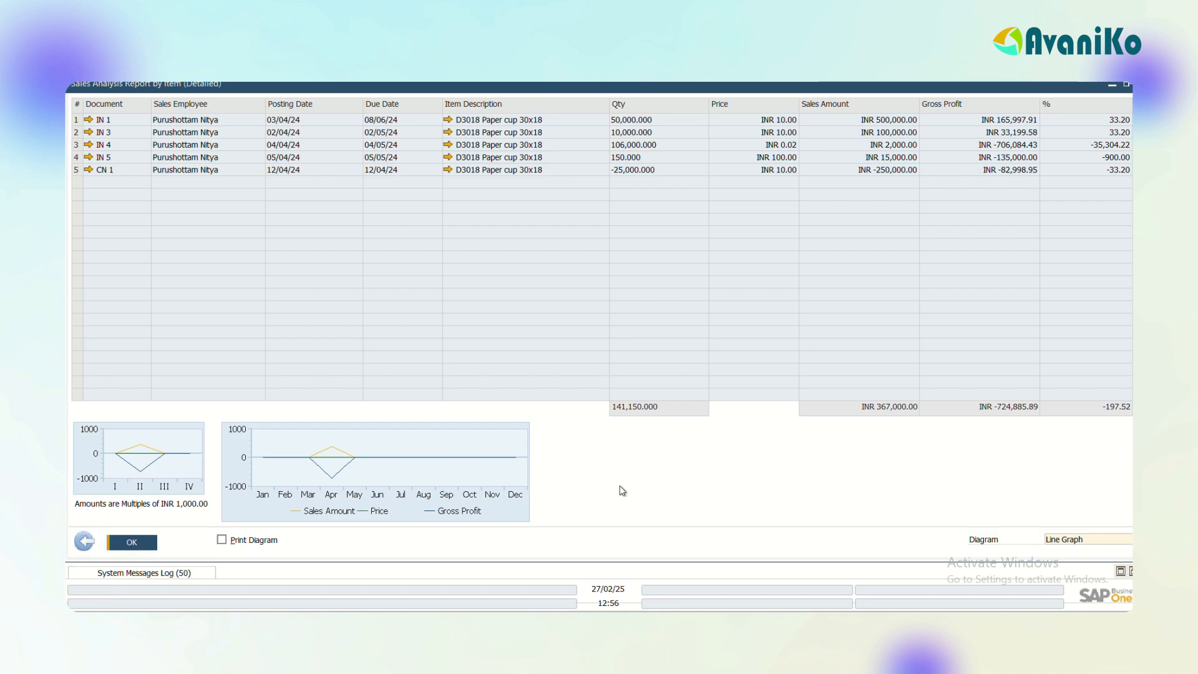
click(85, 537)
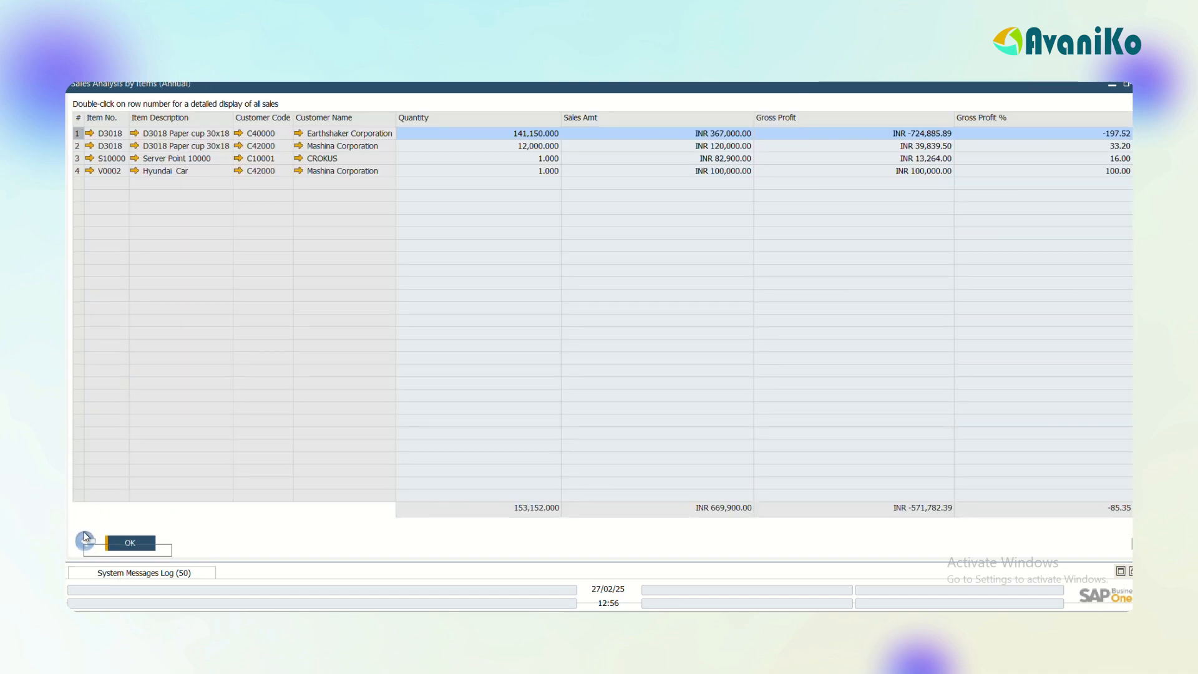
click(86, 538)
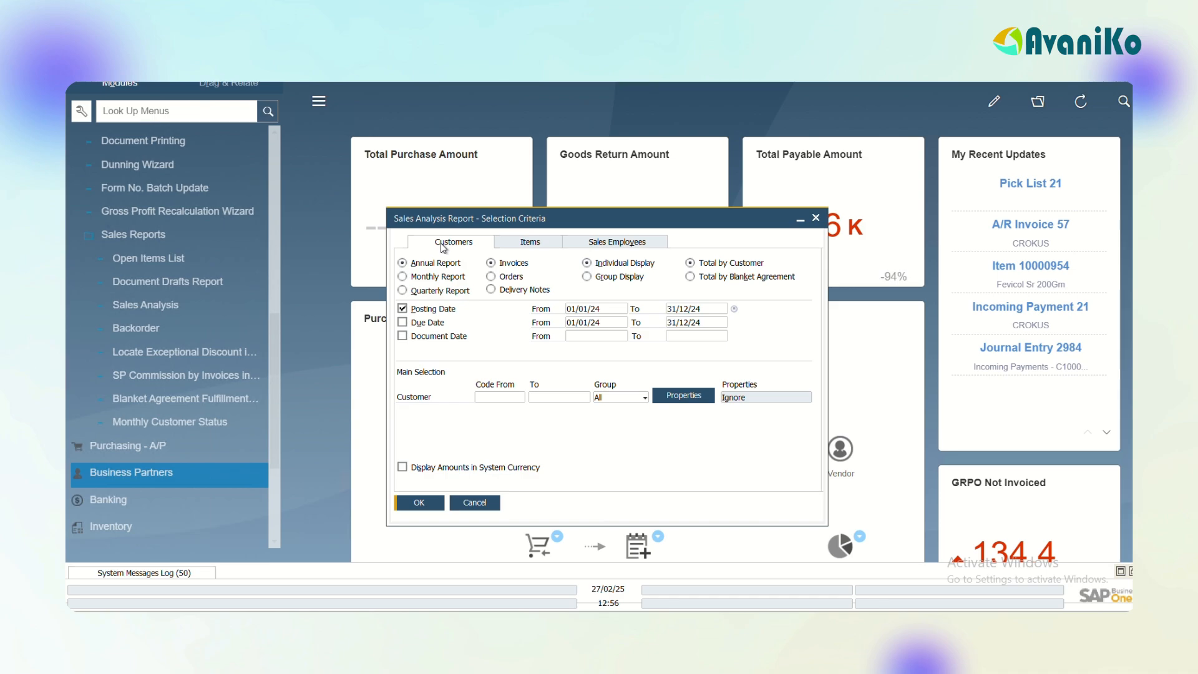